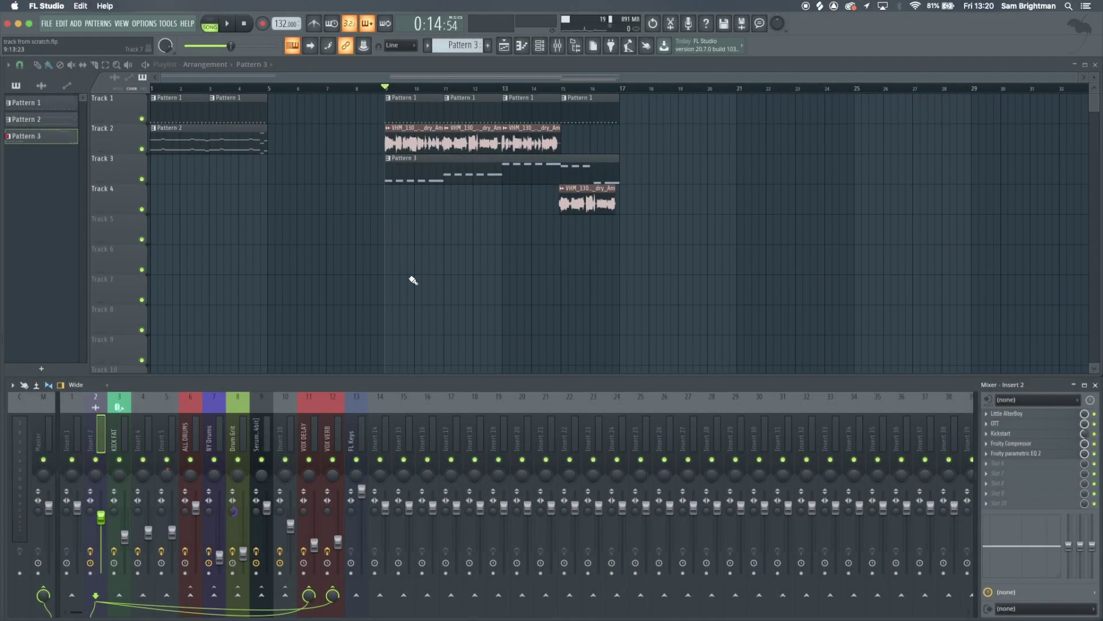
# - Save the project and play the opening section of the arrangement from bar 1
pyautogui.press('super+s')
pyautogui.scroll(3, 413, 269)
pyautogui.scroll(-3, 413, 269)
pyautogui.click(164, 89)
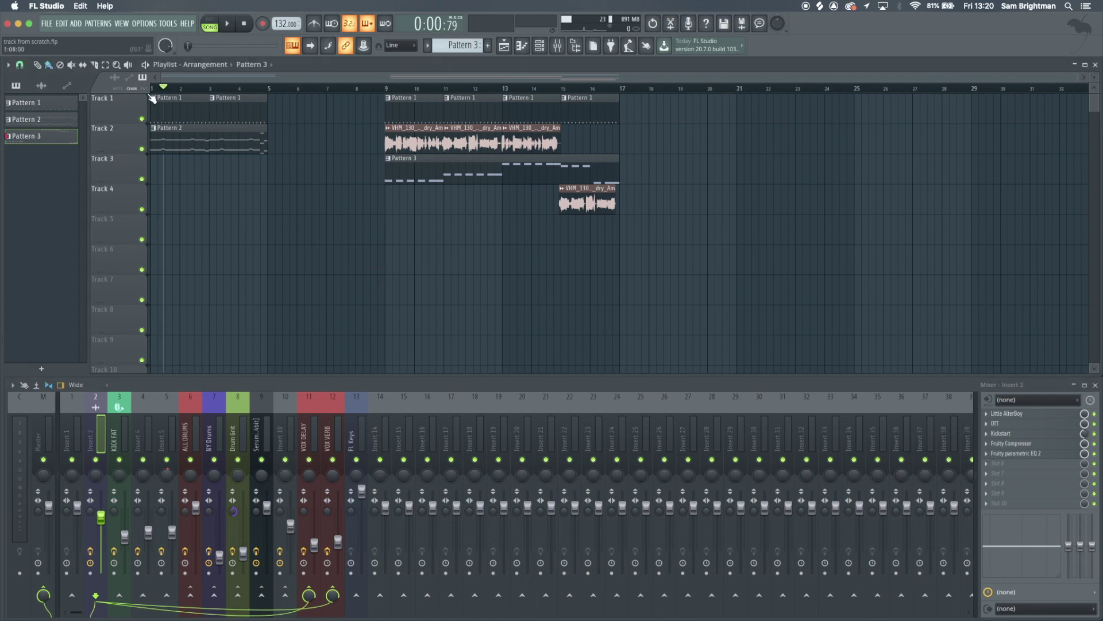
pyautogui.keyDown('ctrl'); pyautogui.scroll(3, 152, 151); pyautogui.keyUp('ctrl')
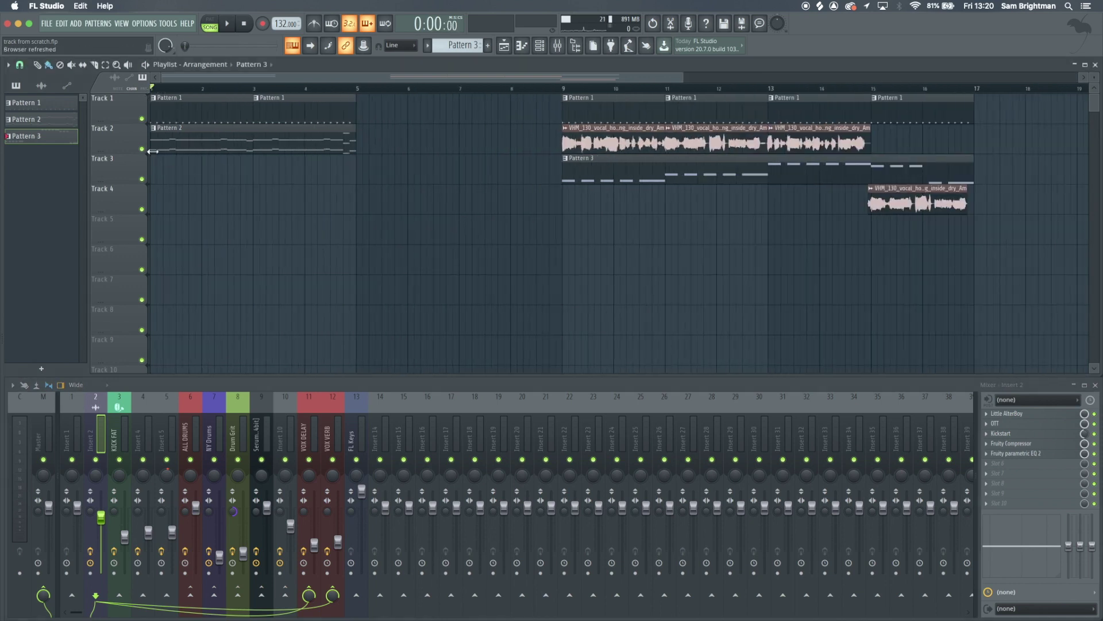
pyautogui.keyDown('ctrl'); pyautogui.scroll(2, 201, 202); pyautogui.keyUp('ctrl')
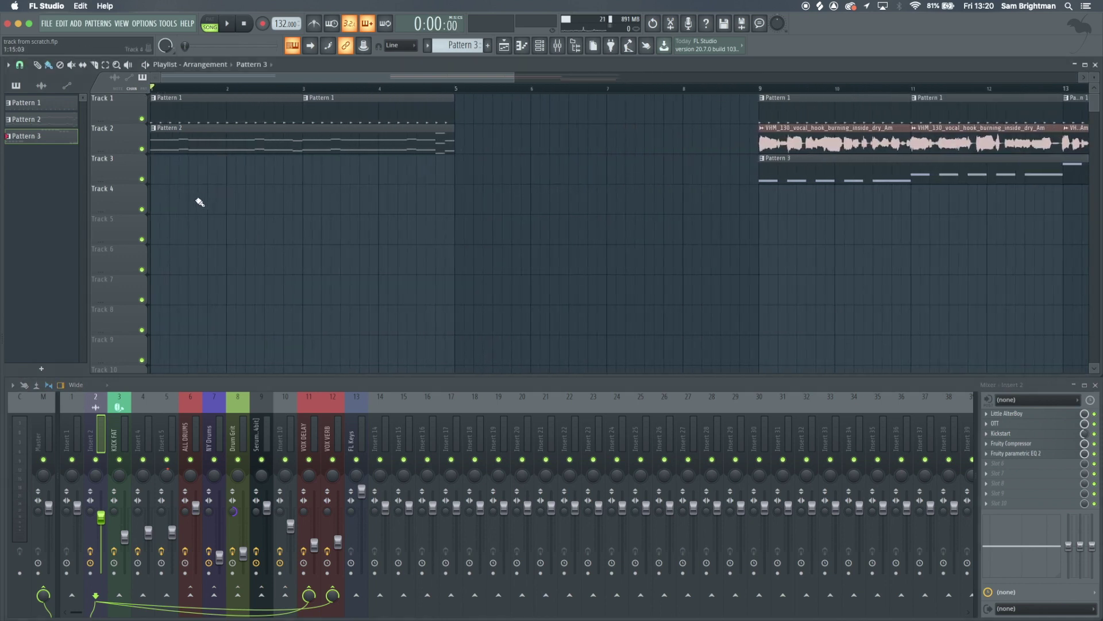
pyautogui.press('space')
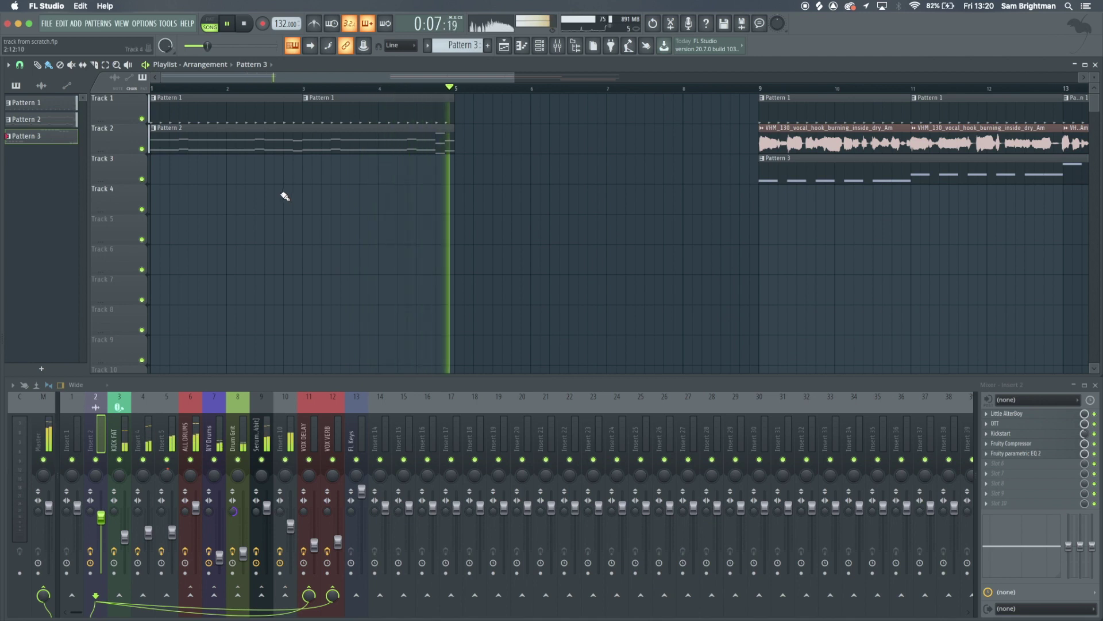
pyautogui.press('space')
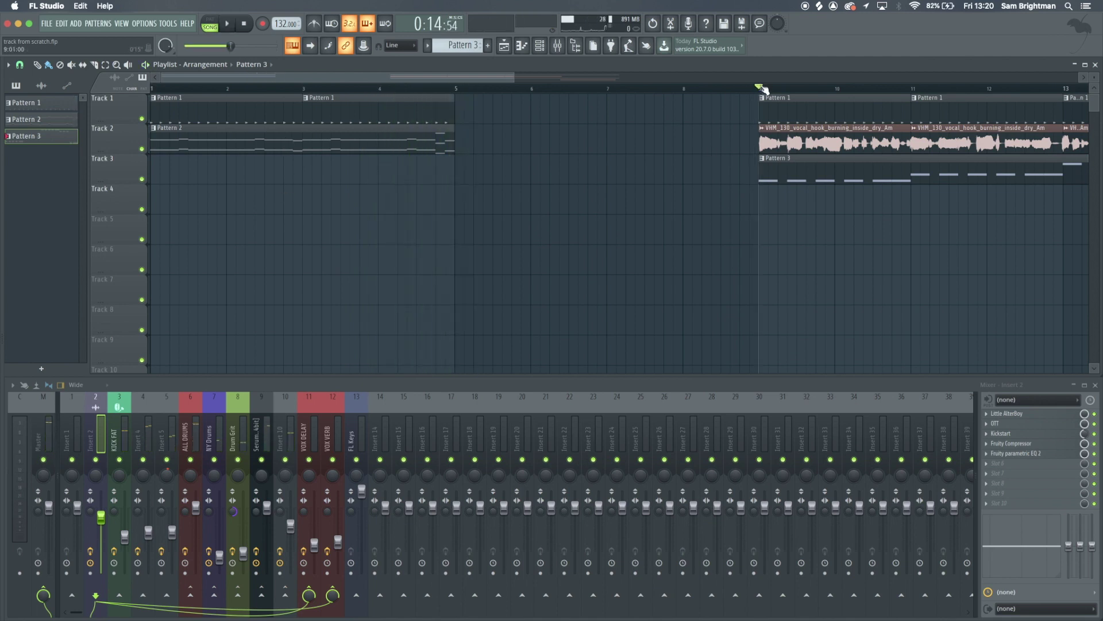
# - Play the vocal section of the arrangement from bar 9
pyautogui.scroll(-4, 744, 230)
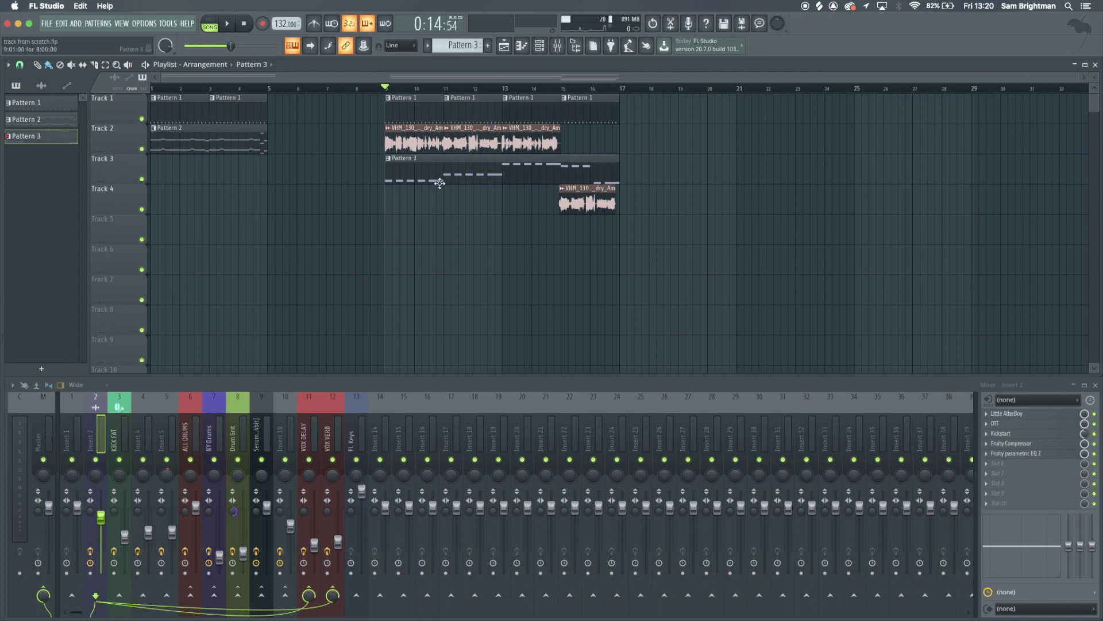
pyautogui.scroll(5, 576, 210)
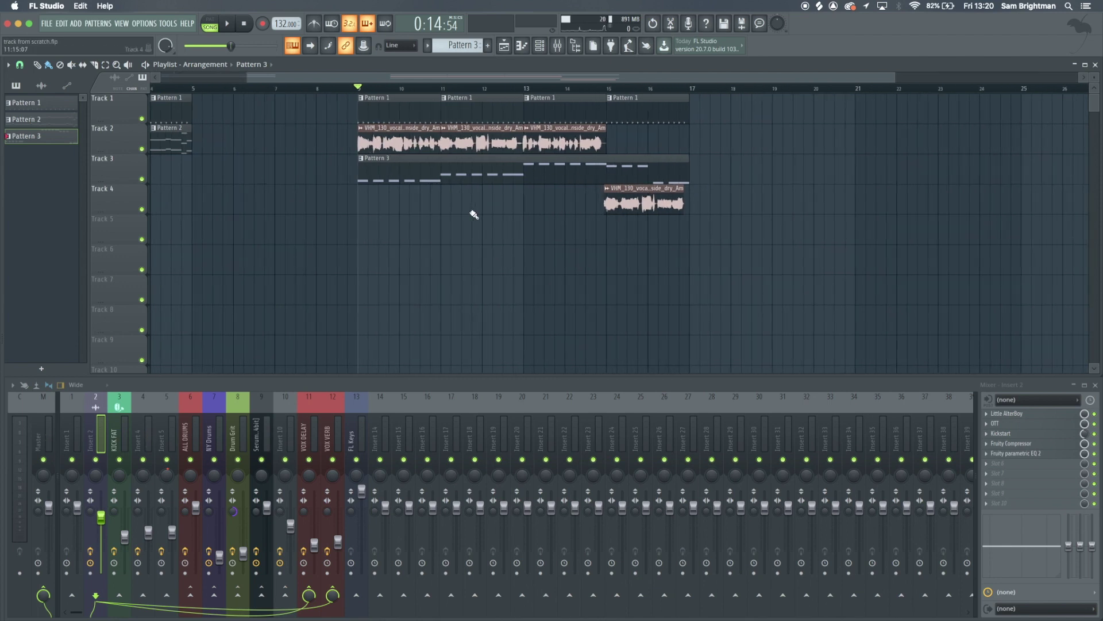
pyautogui.press('space')
pyautogui.scroll(3, 645, 167)
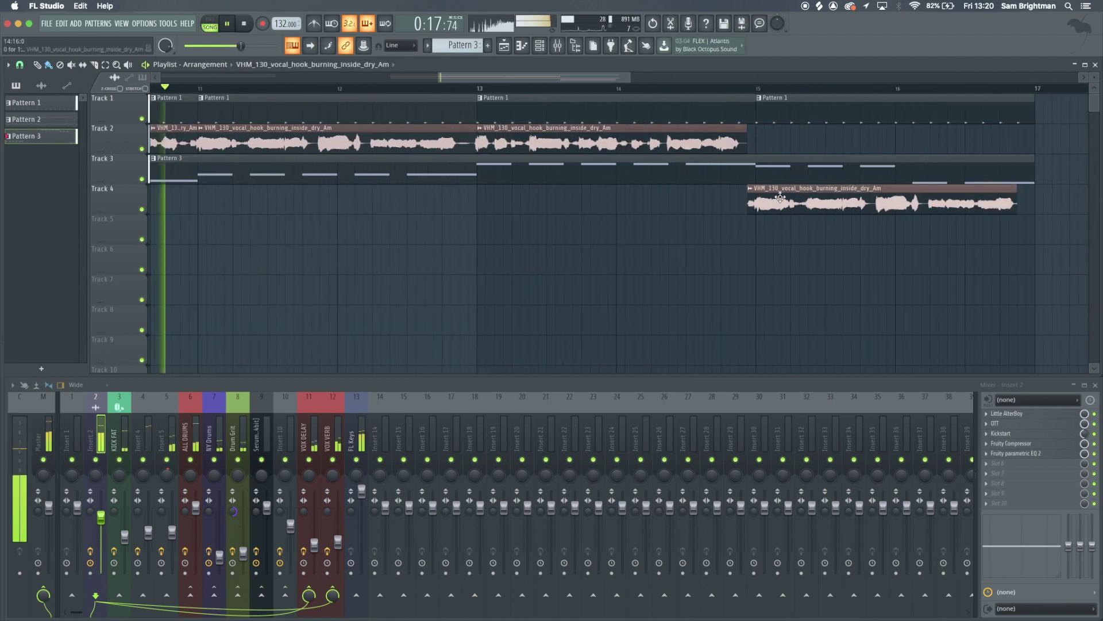
# - Move the last vocal hook clip from Track 4 up to Track 2 and listen through the vocal section
pyautogui.moveTo(778, 198); pyautogui.dragTo(778, 138)
pyautogui.scroll(-2, 804, 285)
pyautogui.scroll(-4, 694, 271)
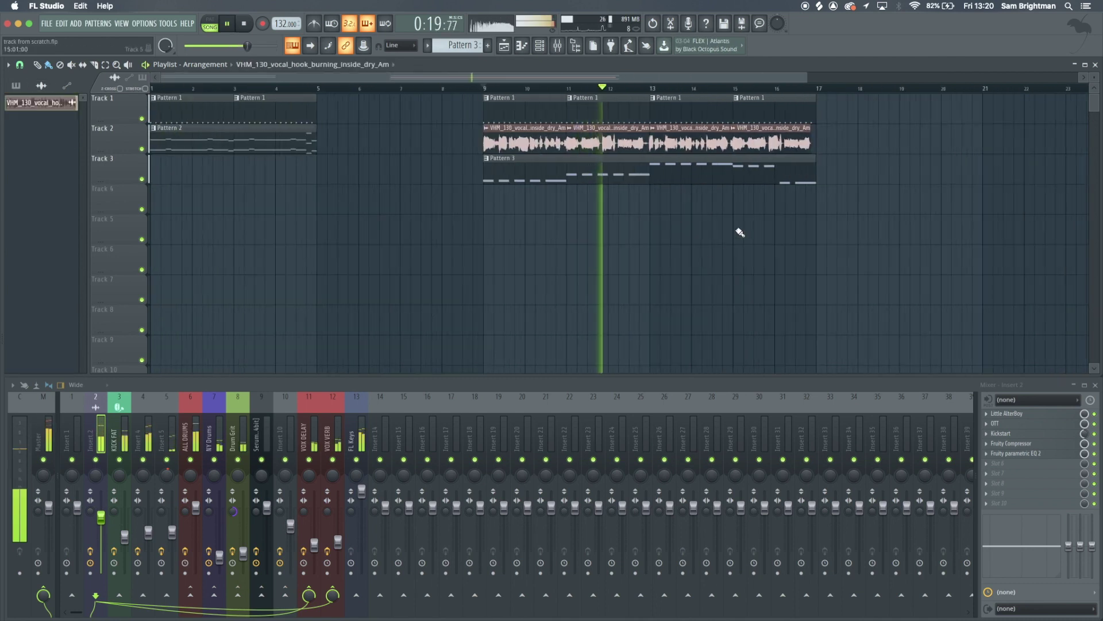
pyautogui.scroll(1, 739, 234)
pyautogui.hscroll(1, 739, 230)
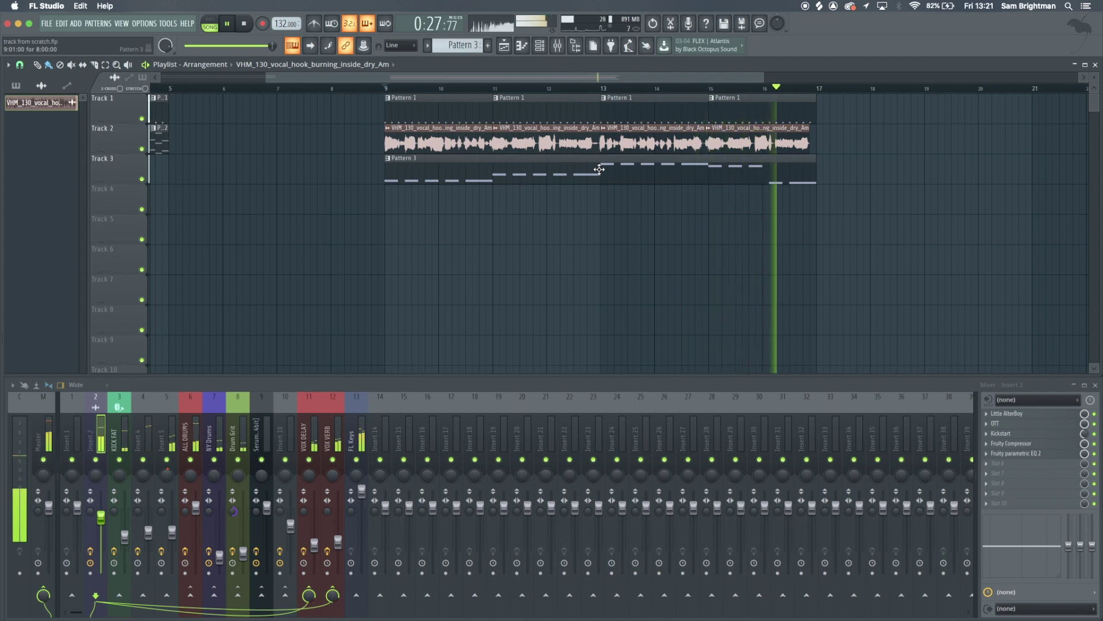
pyautogui.scroll(-3, 599, 170)
pyautogui.press('space')
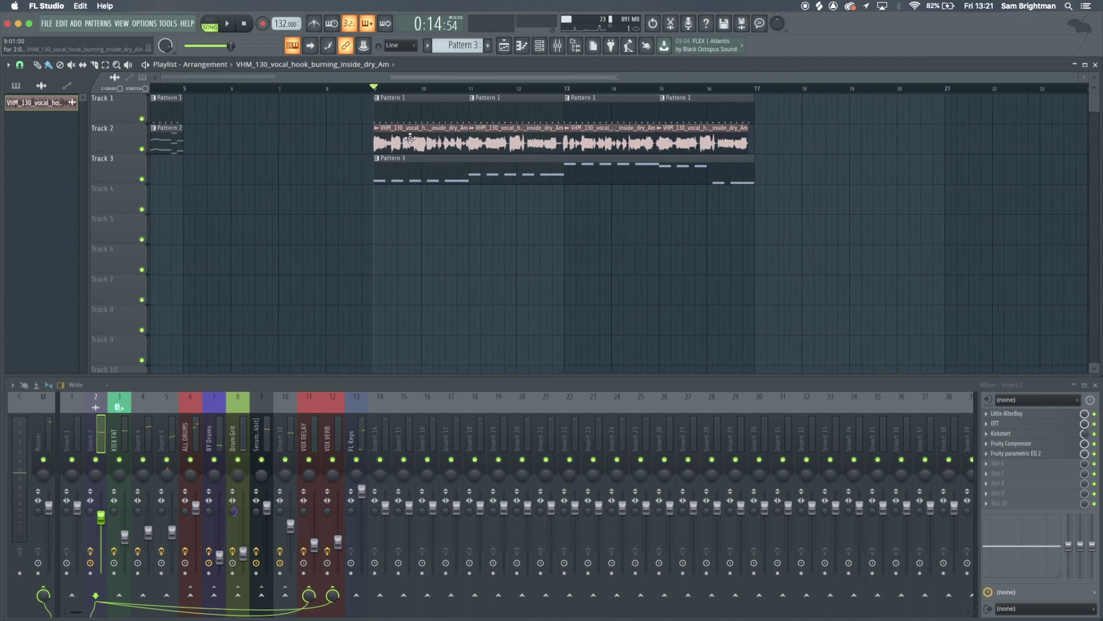
# - Move the opening Pattern 1 and Pattern 2 clips to about bar 19, and place two consecutive Pattern 1 clips on Track 1 from bar 1
pyautogui.moveTo(277, 175); pyautogui.dragTo(714, 106)
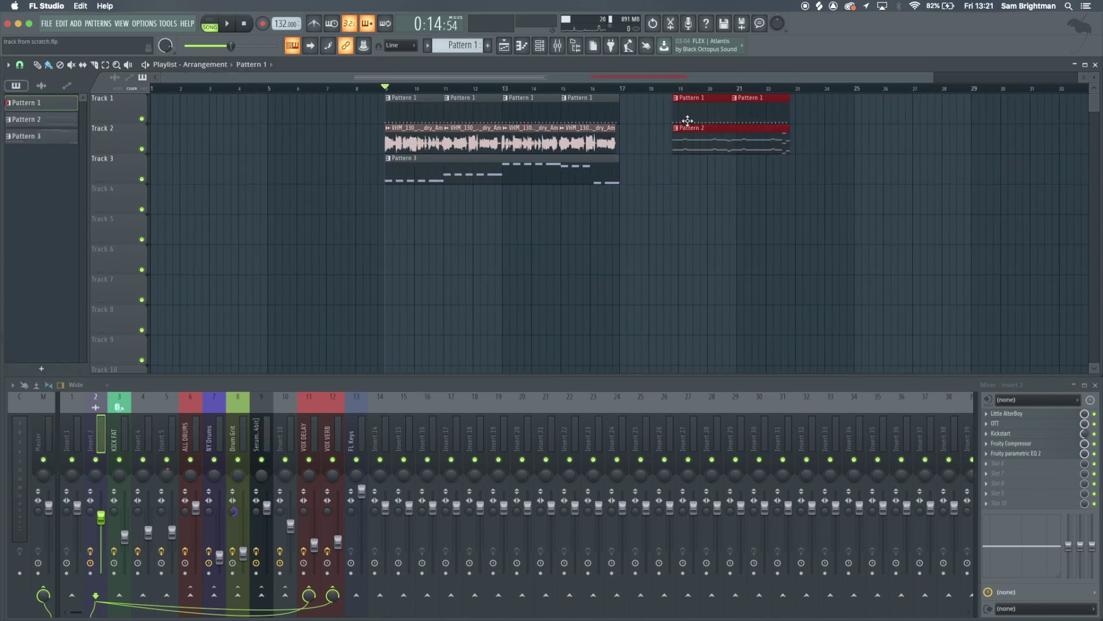
pyautogui.click(682, 240)
pyautogui.click(158, 110)
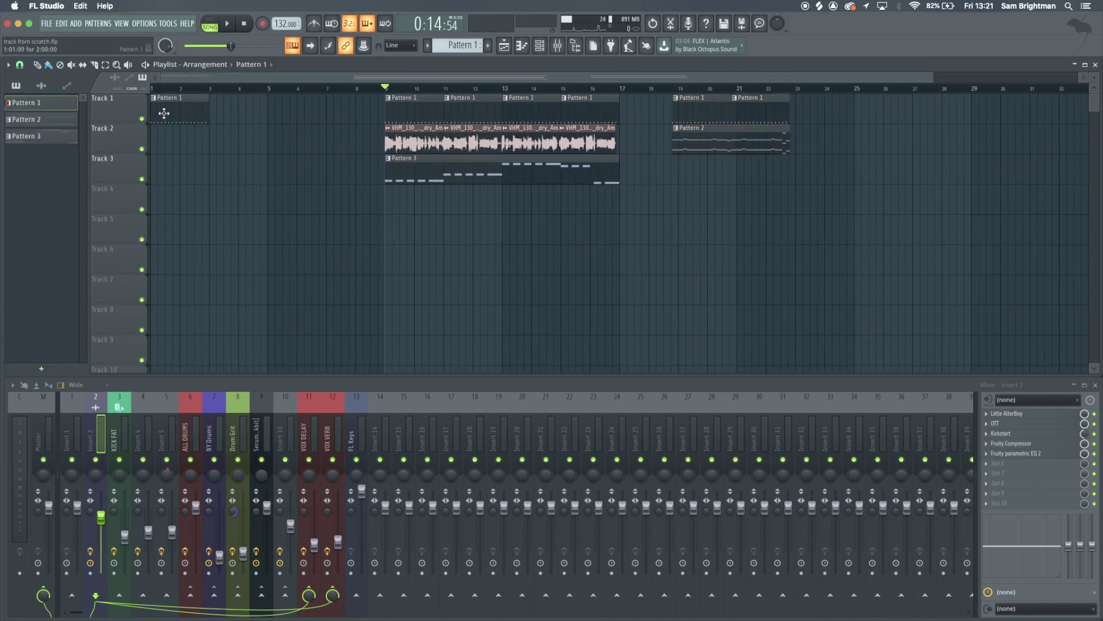
pyautogui.scroll(4, 148, 151)
pyautogui.scroll(-3, 254, 217)
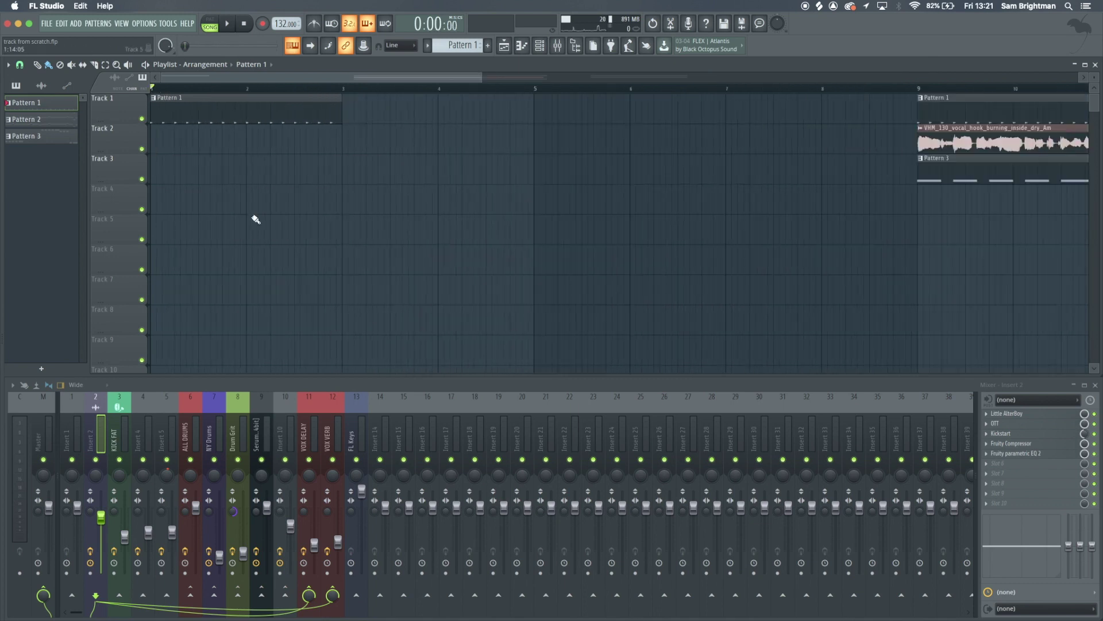
pyautogui.keyDown('super'); pyautogui.click(198, 115); pyautogui.keyUp('super')
pyautogui.press('super+b')
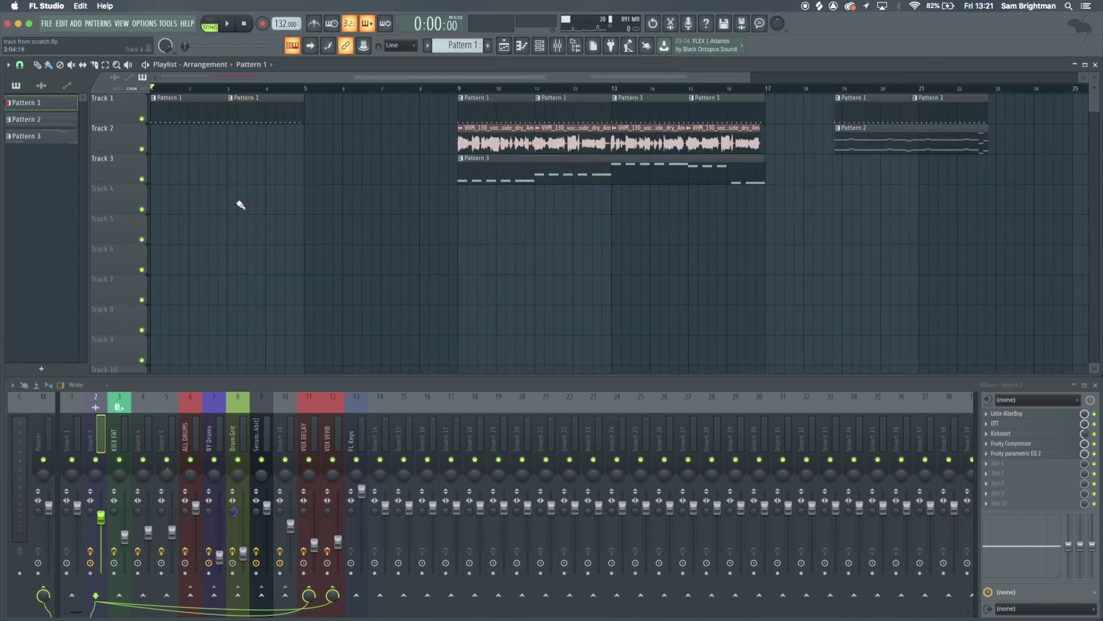
pyautogui.scroll(-1, 224, 204)
pyautogui.scroll(2, 167, 201)
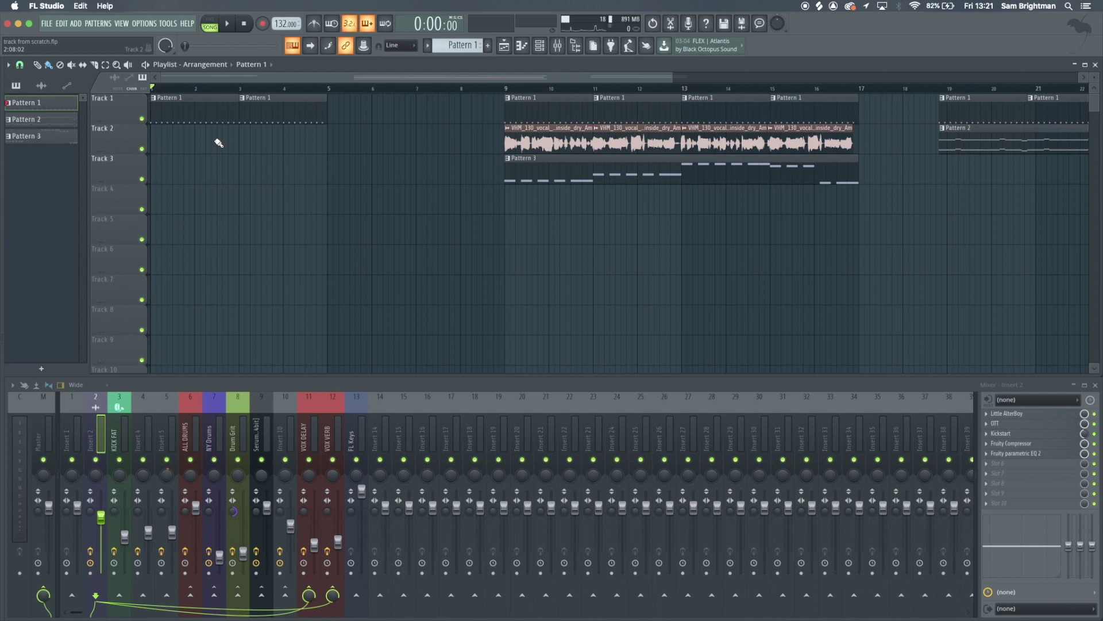
# - Place the Crash 2 sample from the drum one-shot Crashes folder near the start of Track 2
pyautogui.moveTo(2, 249)
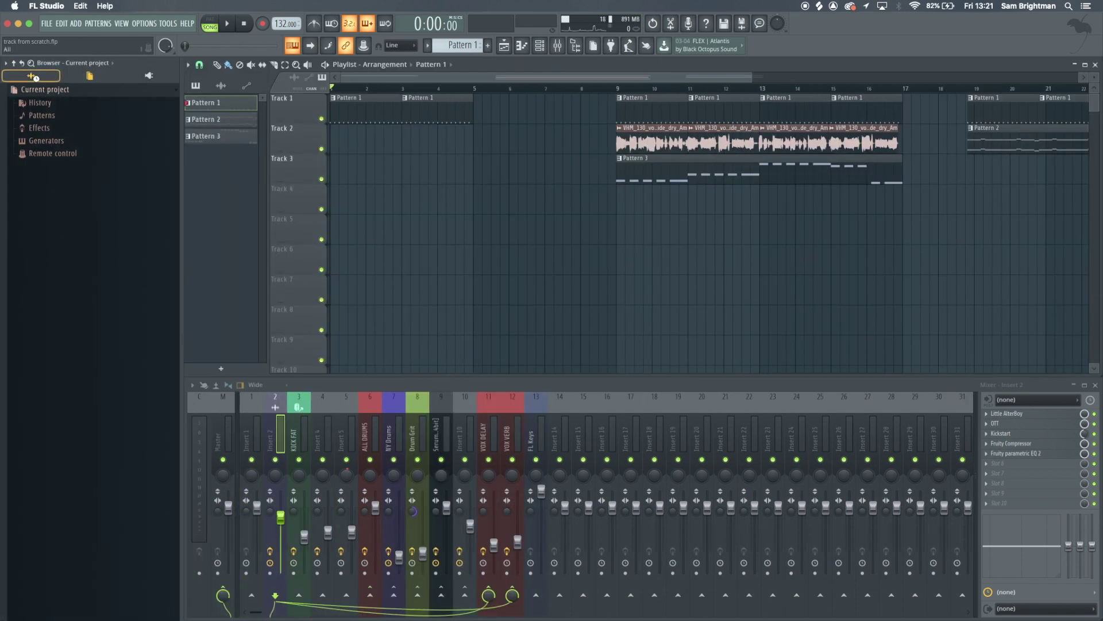
pyautogui.scroll(20, 89, 267)
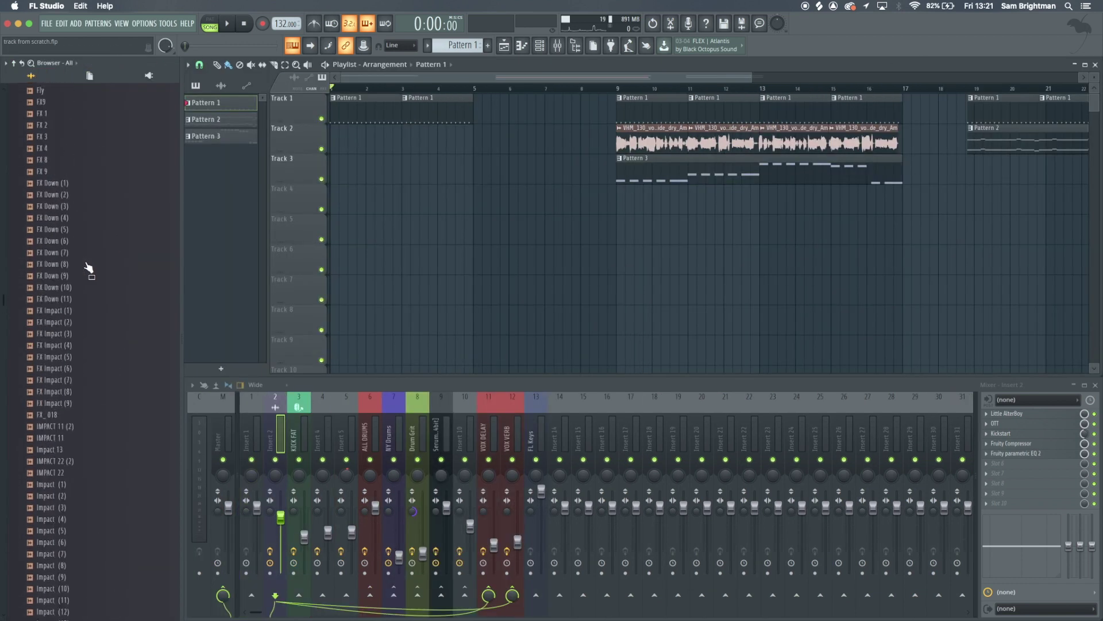
pyautogui.scroll(20, 88, 266)
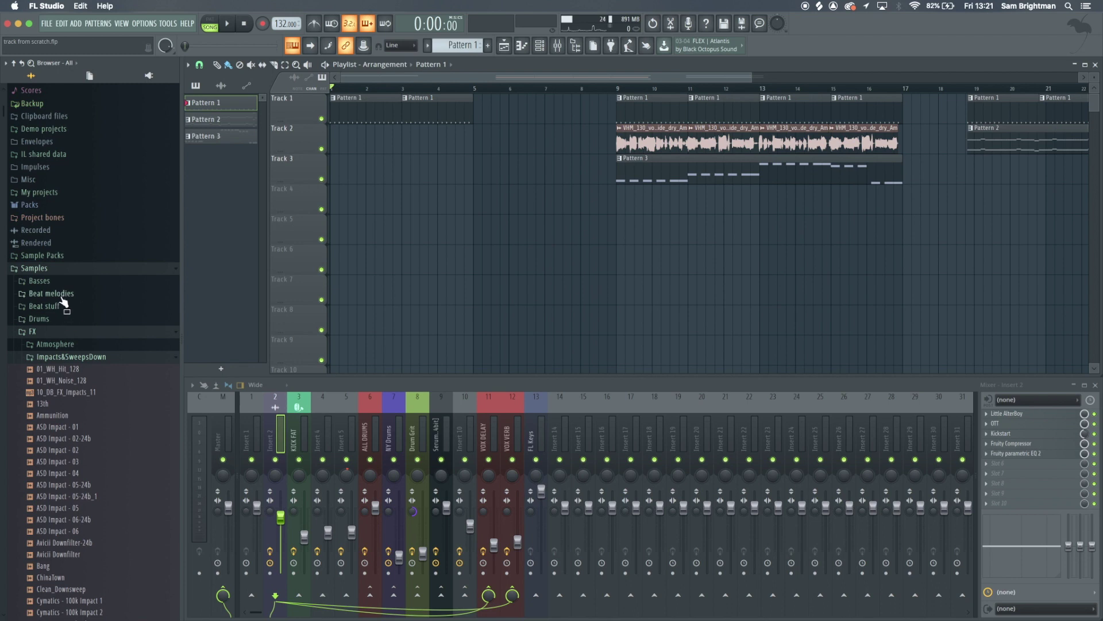
pyautogui.click(54, 320)
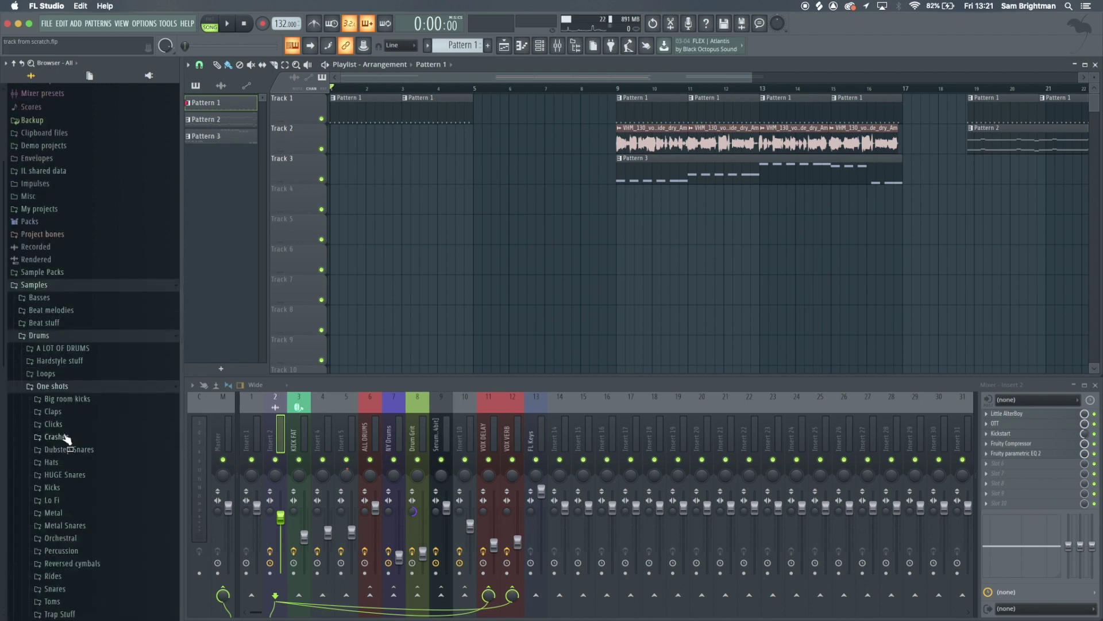
pyautogui.click(65, 438)
pyautogui.click(57, 399)
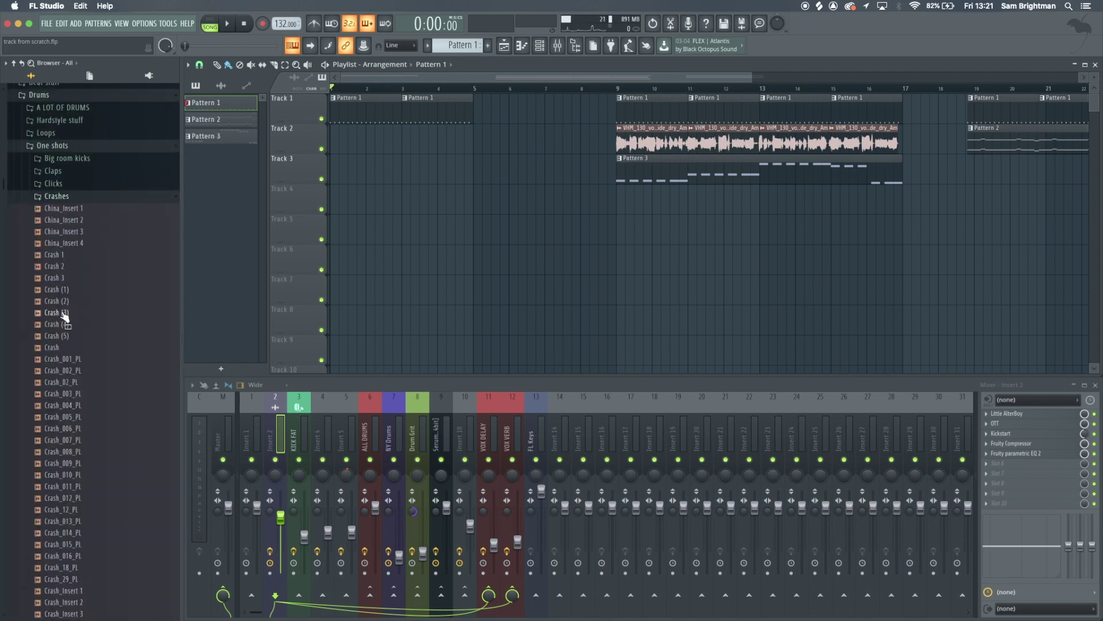
pyautogui.moveTo(65, 268); pyautogui.dragTo(182, 139)
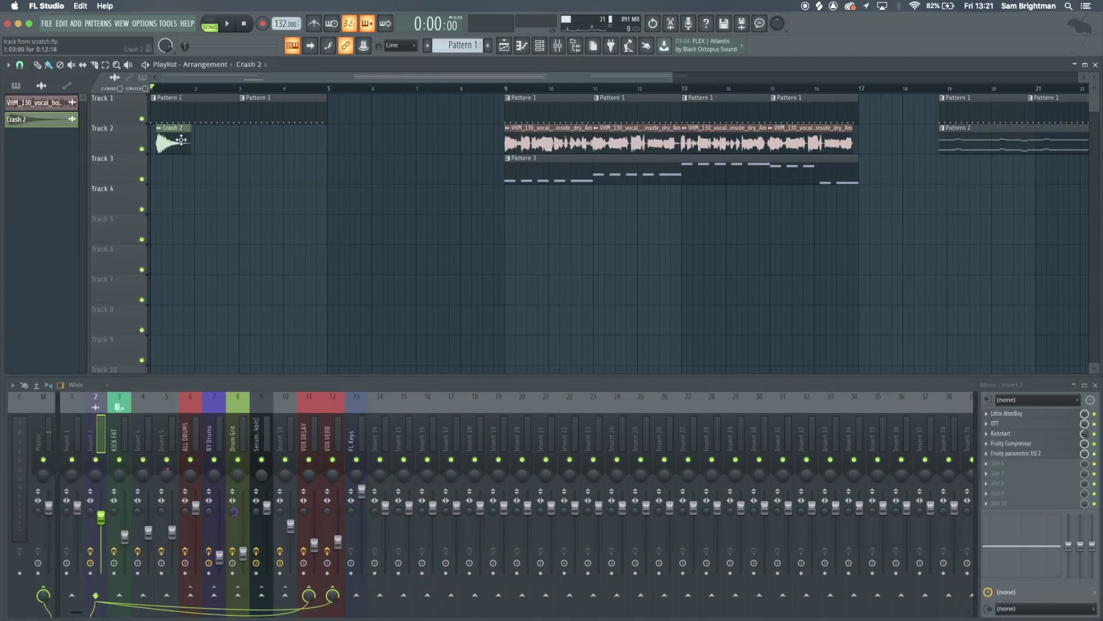
# - Assign Crash 2 to mixer insert 14 routed into ALL DRUMS, and lower its volume while listening
pyautogui.scroll(3, 157, 128)
pyautogui.doubleClick(183, 142)
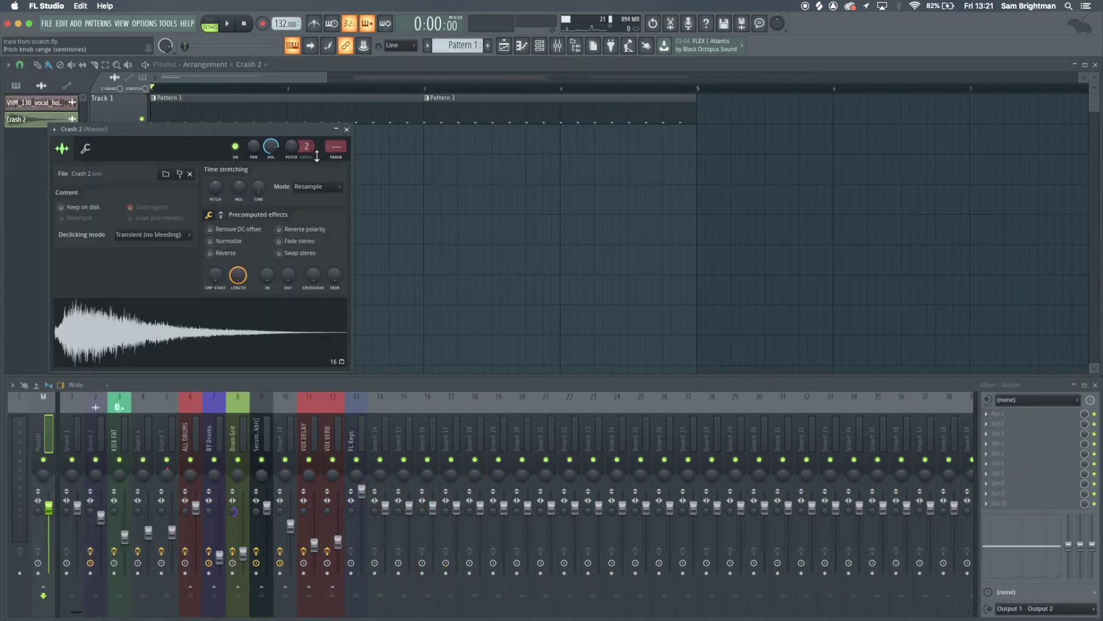
pyautogui.click(335, 156)
pyautogui.click(346, 130)
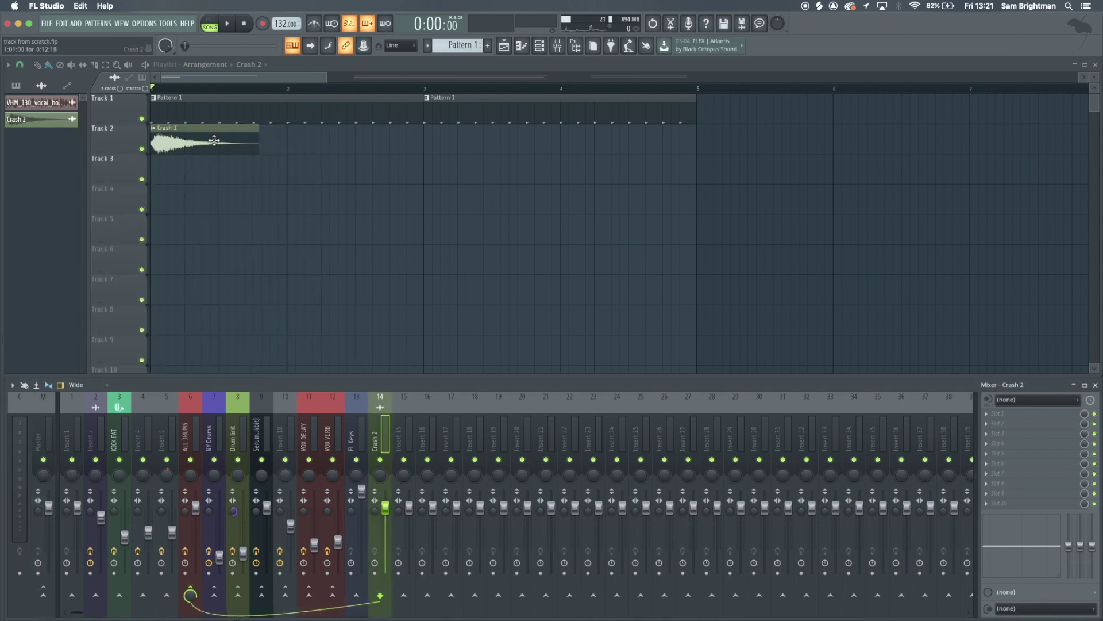
pyautogui.press('space')
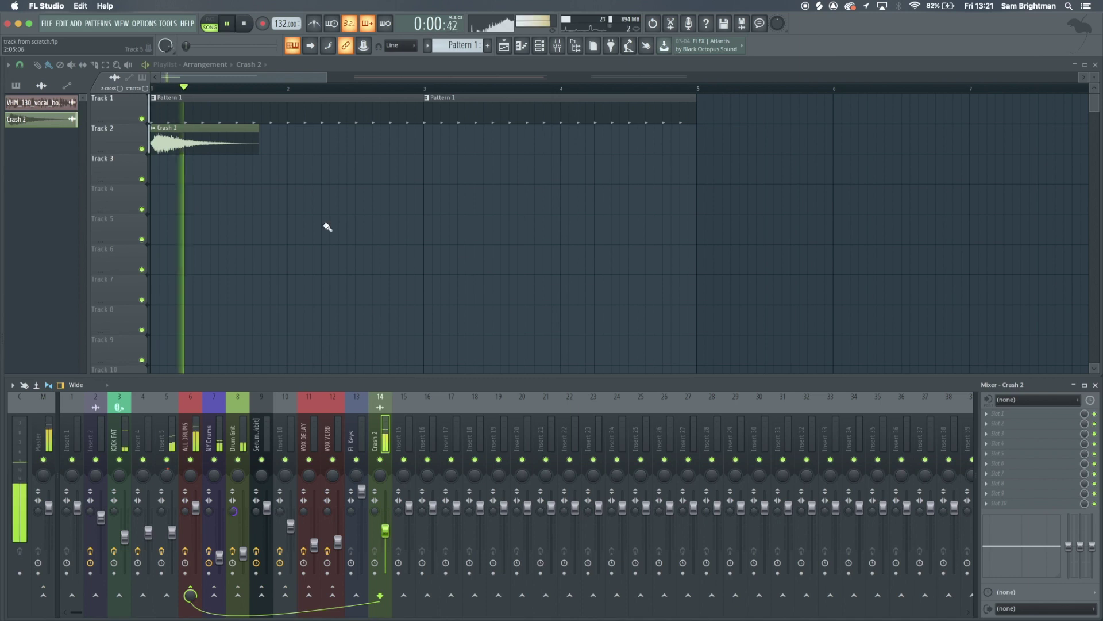
pyautogui.press('space')
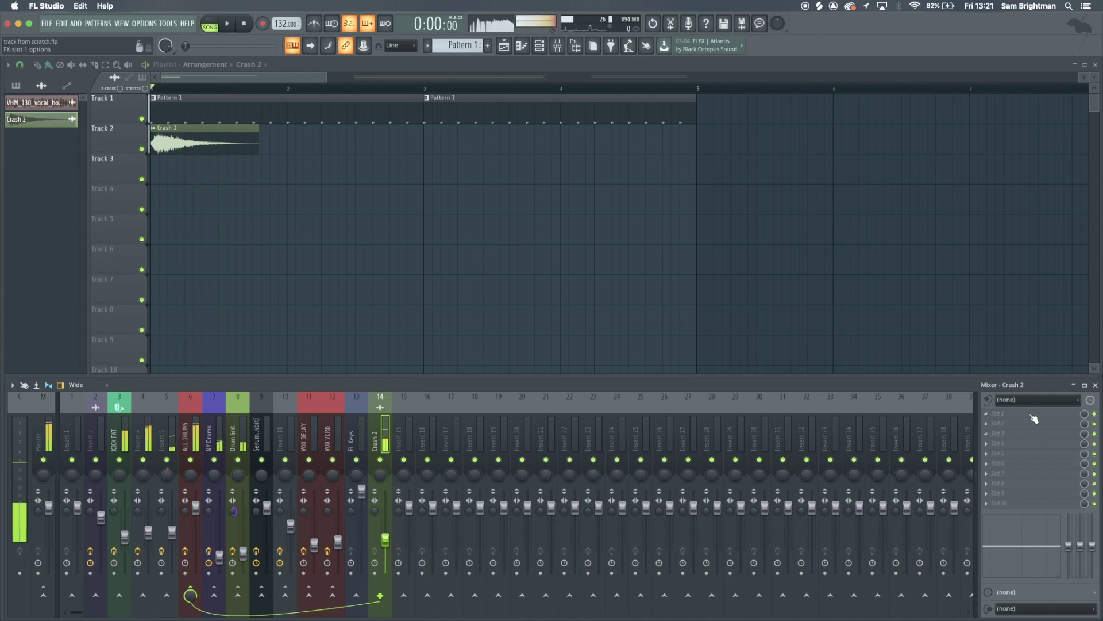
# - Add Fruity Parametric EQ 2 to the Crash 2 insert and make band 1 a steep high pass at about 242 Hz
pyautogui.click(1012, 414)
pyautogui.click(859, 315)
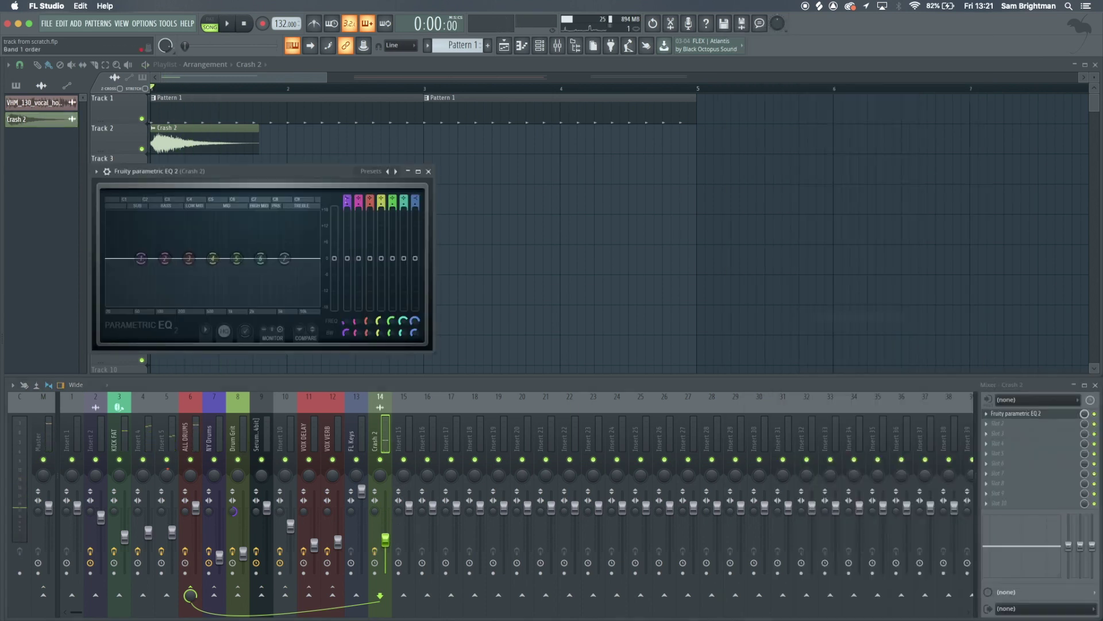
pyautogui.moveTo(346, 198); pyautogui.dragTo(347, 236)
pyautogui.scroll(3, 347, 200)
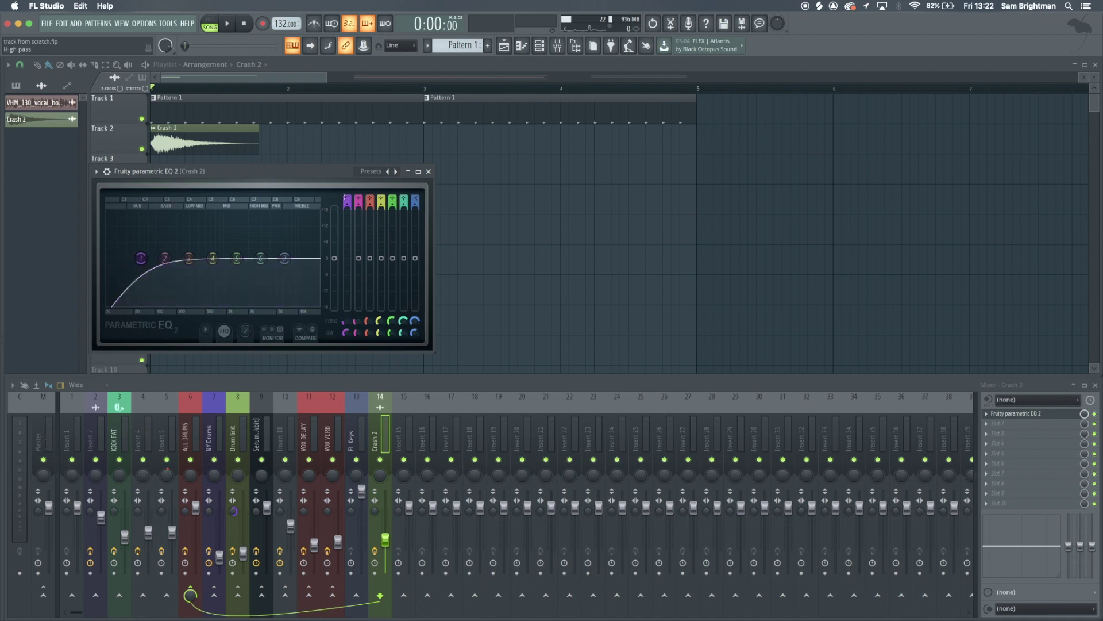
pyautogui.scroll(1, 345, 195)
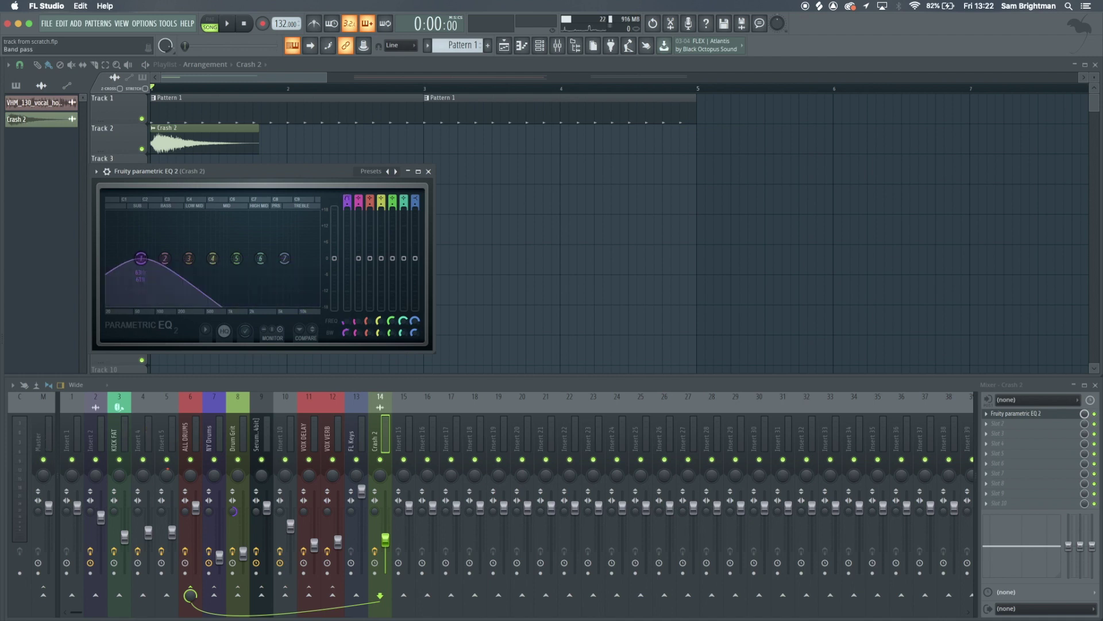
pyautogui.scroll(-3, 347, 201)
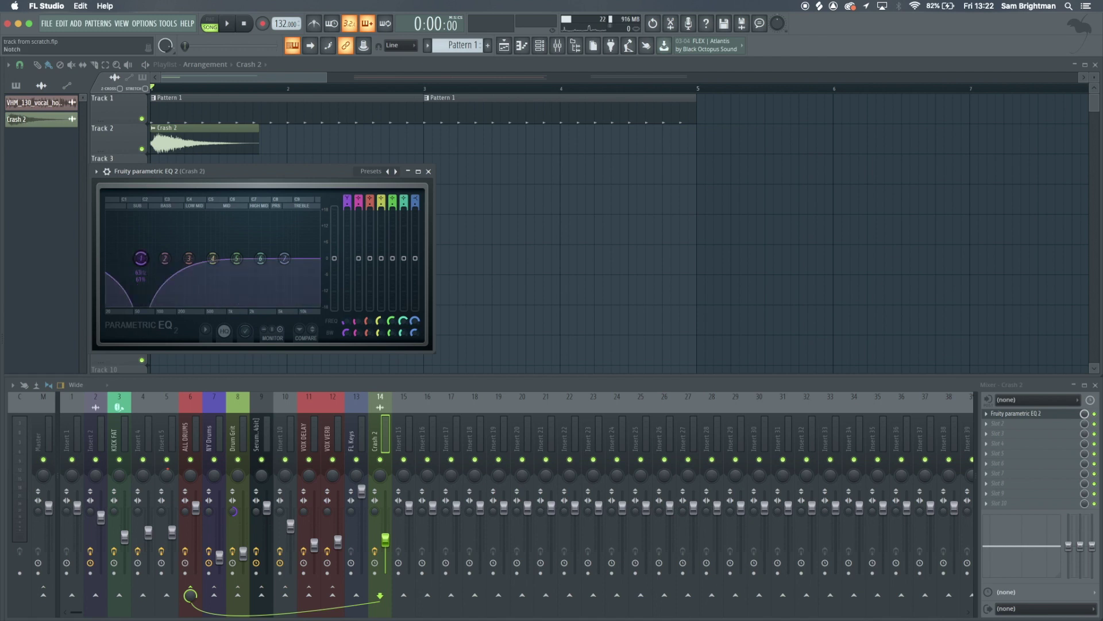
pyautogui.scroll(2, 347, 200)
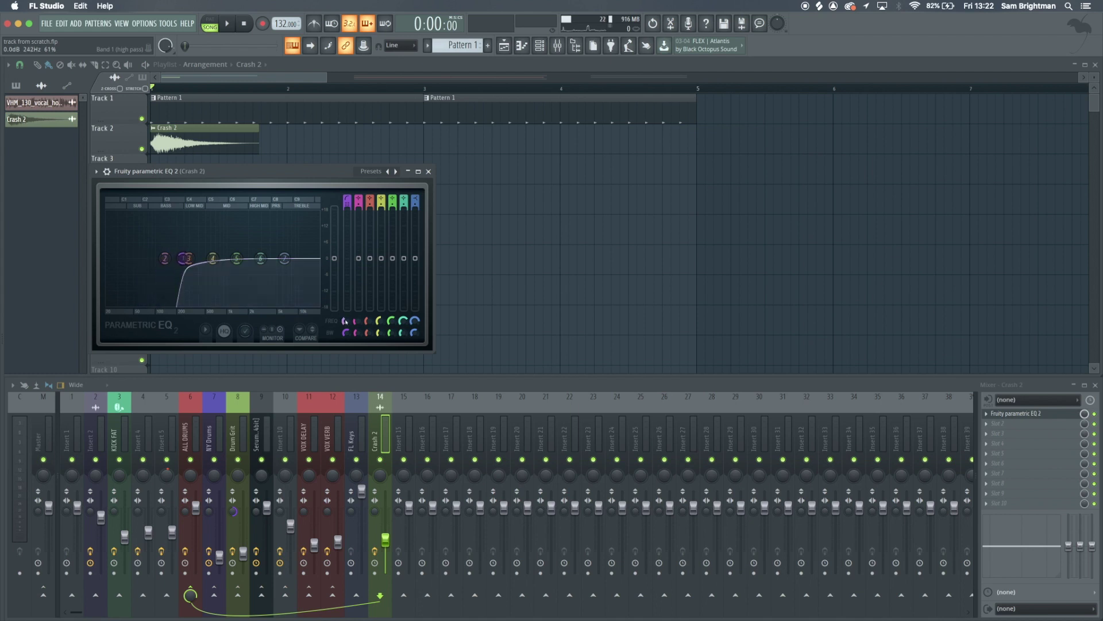
# - Raise the cutoff of the EQ's band 1 high pass and slightly lower band 7 while listening to the crash
pyautogui.press('space')
pyautogui.moveTo(184, 258); pyautogui.dragTo(197, 258)
pyautogui.press('space')
pyautogui.press('space')
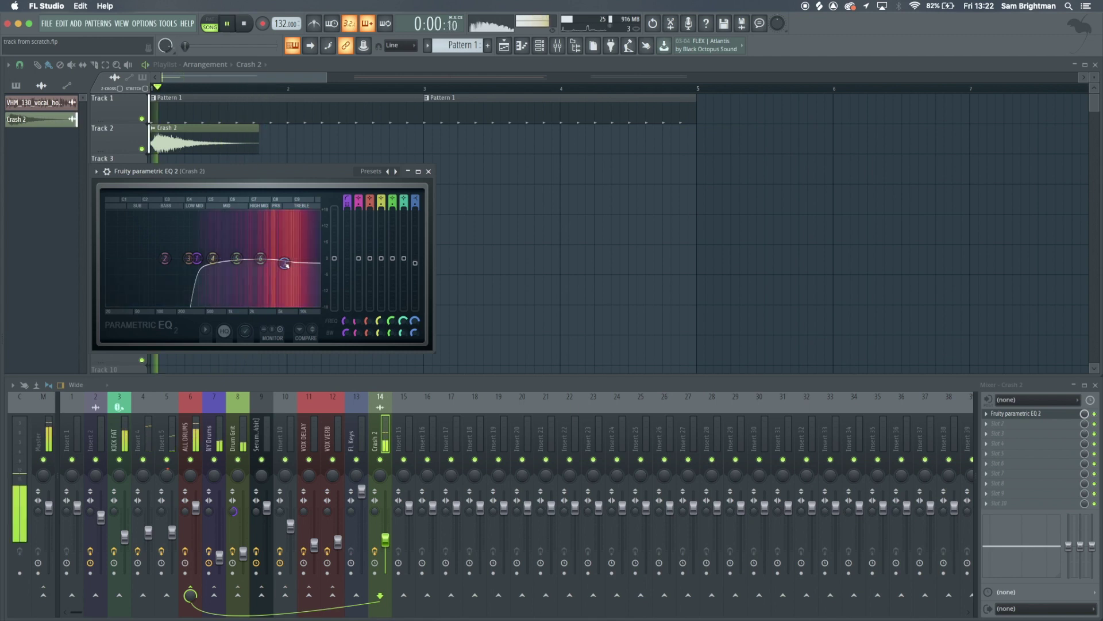
pyautogui.moveTo(285, 258); pyautogui.dragTo(286, 263)
pyautogui.press('Escape')
pyautogui.press('space')
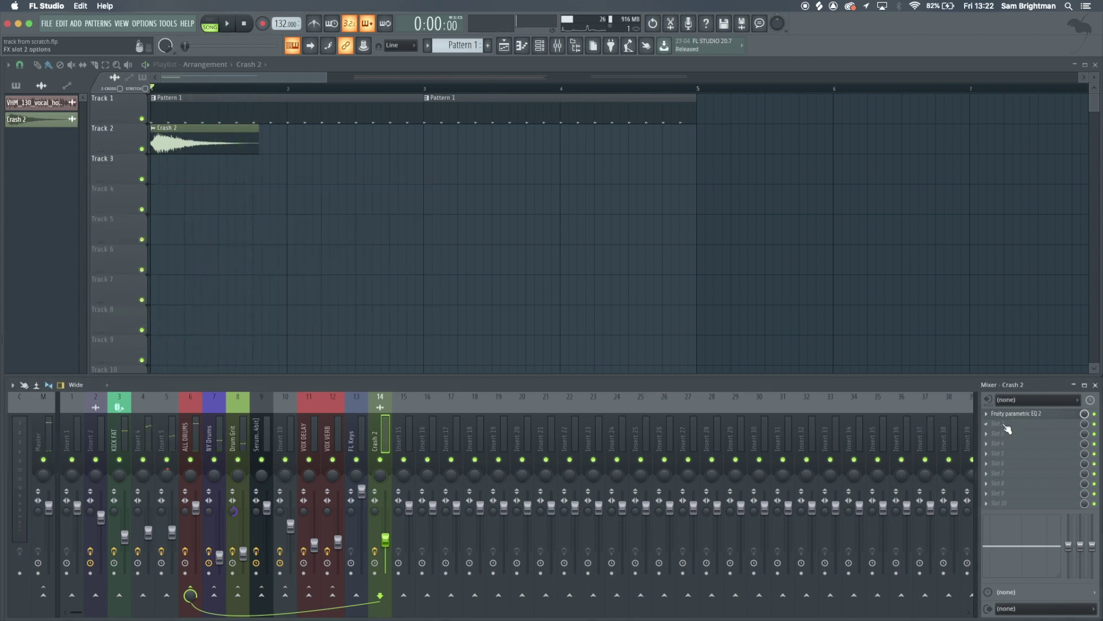
# - Move the Crash 2 insert's EQ down to the second effect slot and load Fruity Delay 3 in the first
pyautogui.click(986, 414)
pyautogui.press('d')
pyautogui.click(1003, 416)
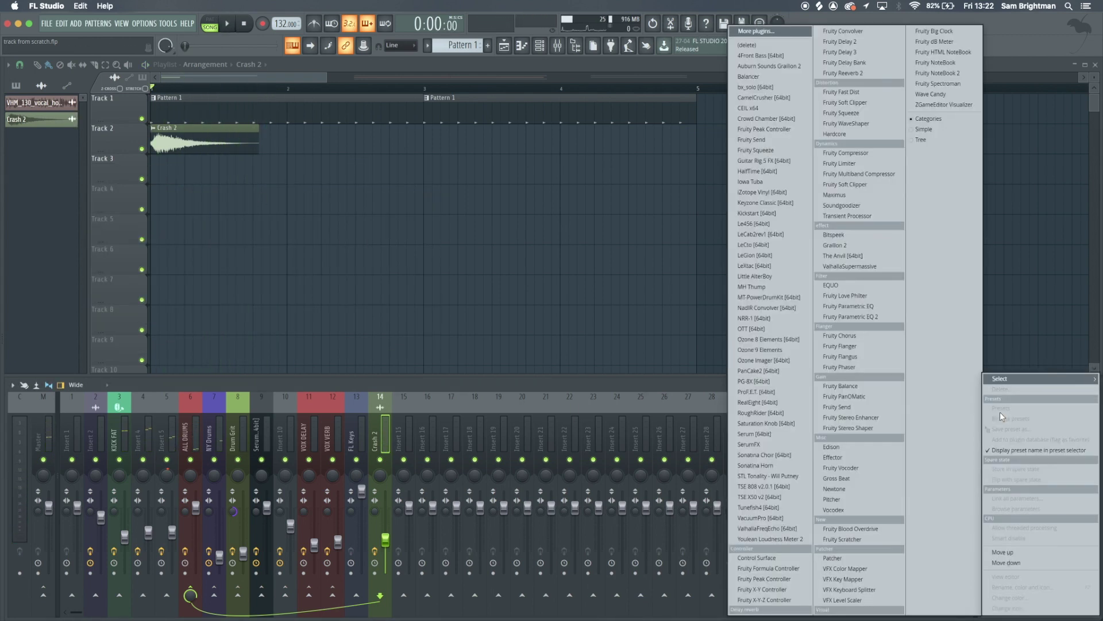
pyautogui.click(860, 53)
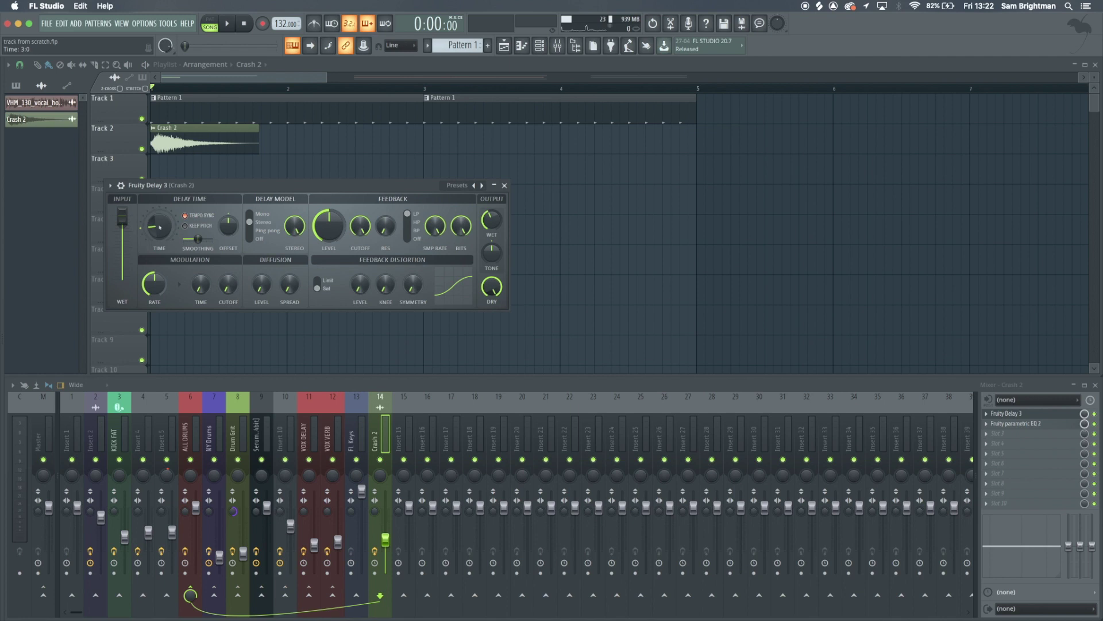
# - Shift the vocal section and the following section further along the timeline and extend the opening drums to four Pattern 1 clips
pyautogui.press('space')
pyautogui.press('Escape')
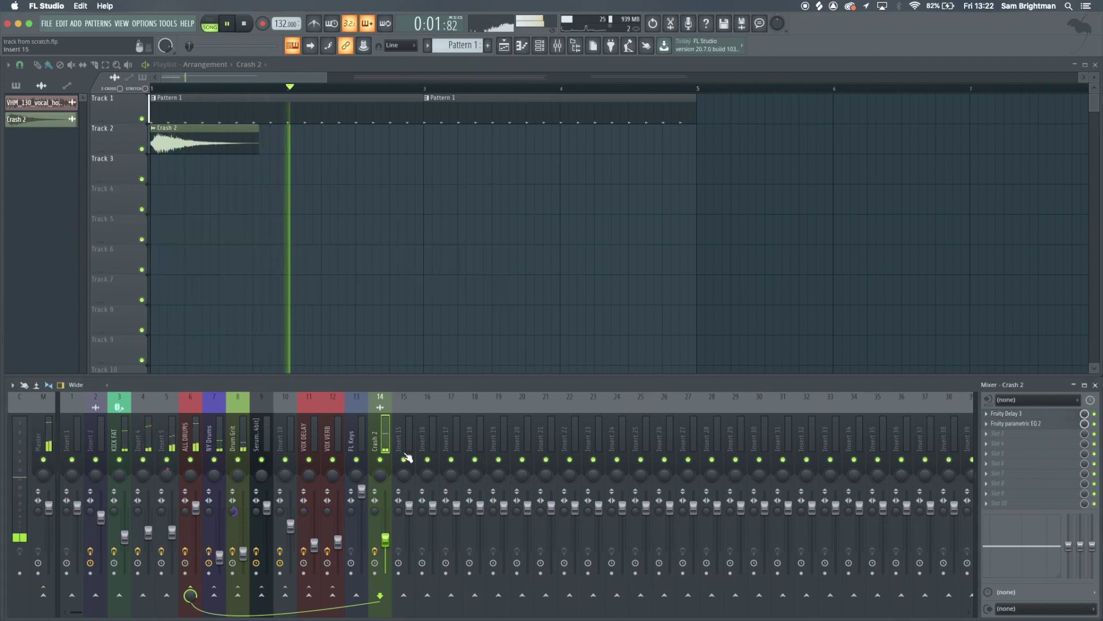
pyautogui.scroll(-4, 316, 245)
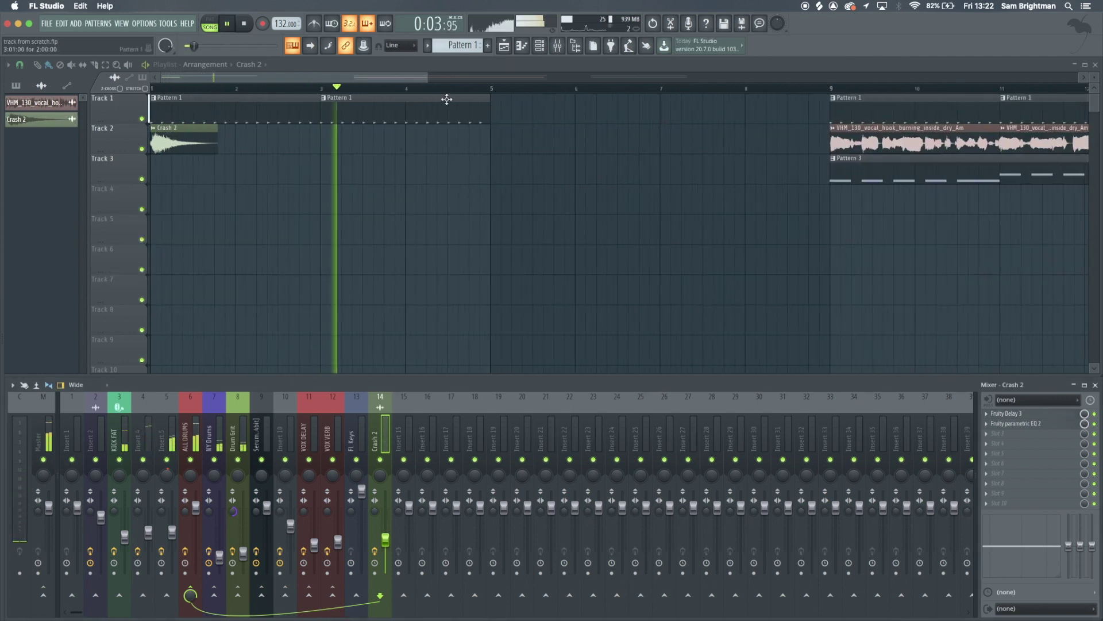
pyautogui.scroll(-5, 443, 177)
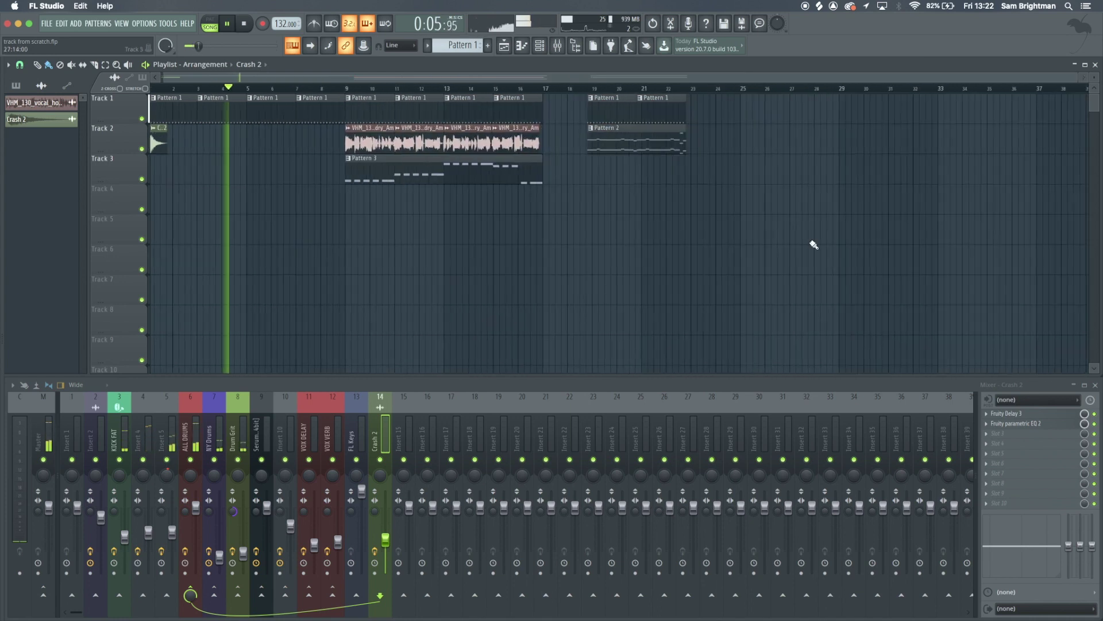
pyautogui.moveTo(810, 244); pyautogui.dragTo(522, 113)
pyautogui.rightClick(382, 177)
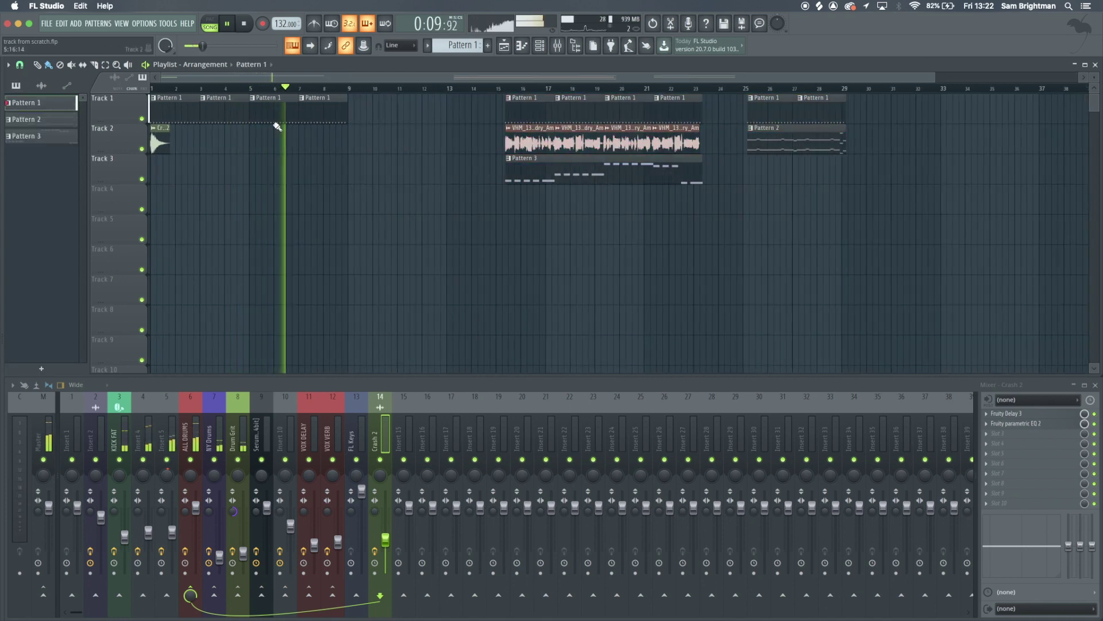
# - Copy the Pattern 3 clip from the vocal section to the start of Track 3 and play the opening
pyautogui.press('space')
pyautogui.click(503, 89)
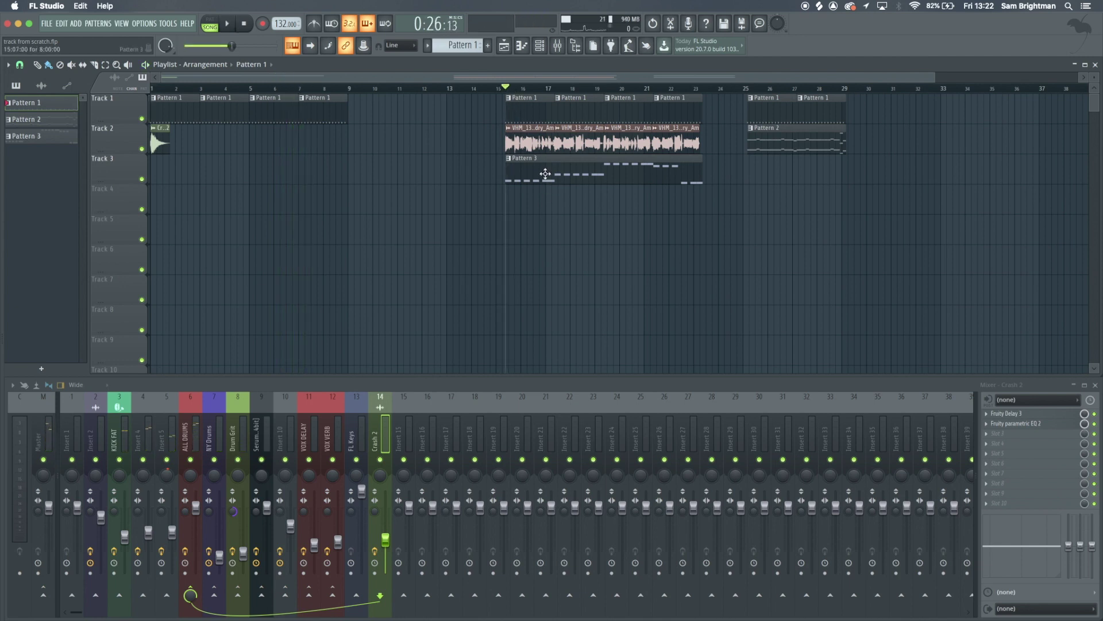
pyautogui.moveTo(545, 173); pyautogui.dragTo(159, 168)
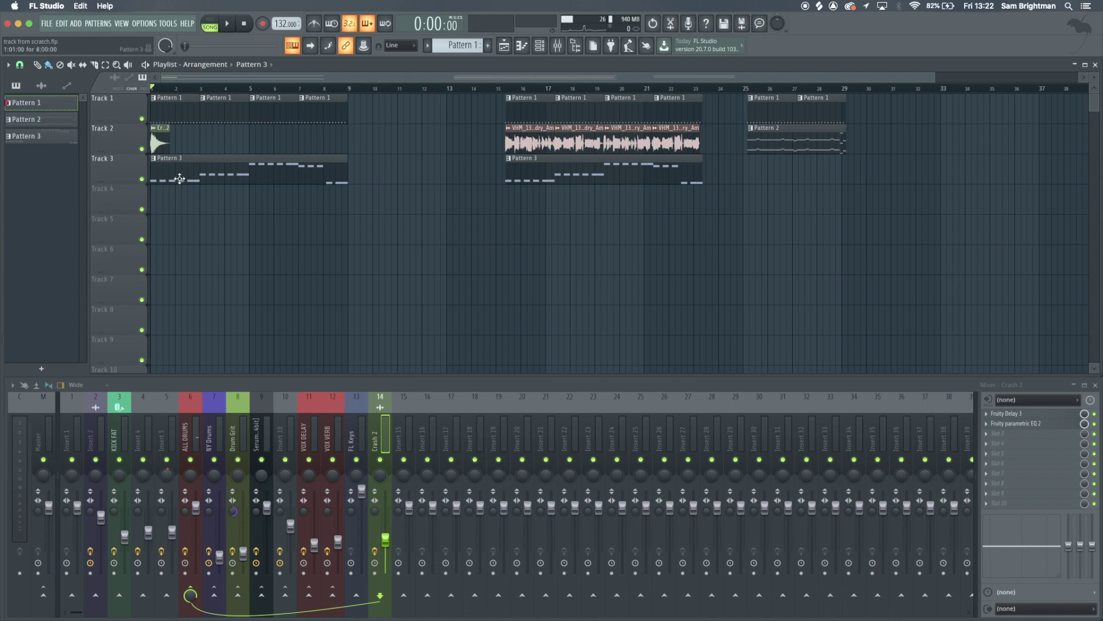
pyautogui.keyDown('ctrl'); pyautogui.scroll(3, 180, 179); pyautogui.keyUp('ctrl')
pyautogui.press('space')
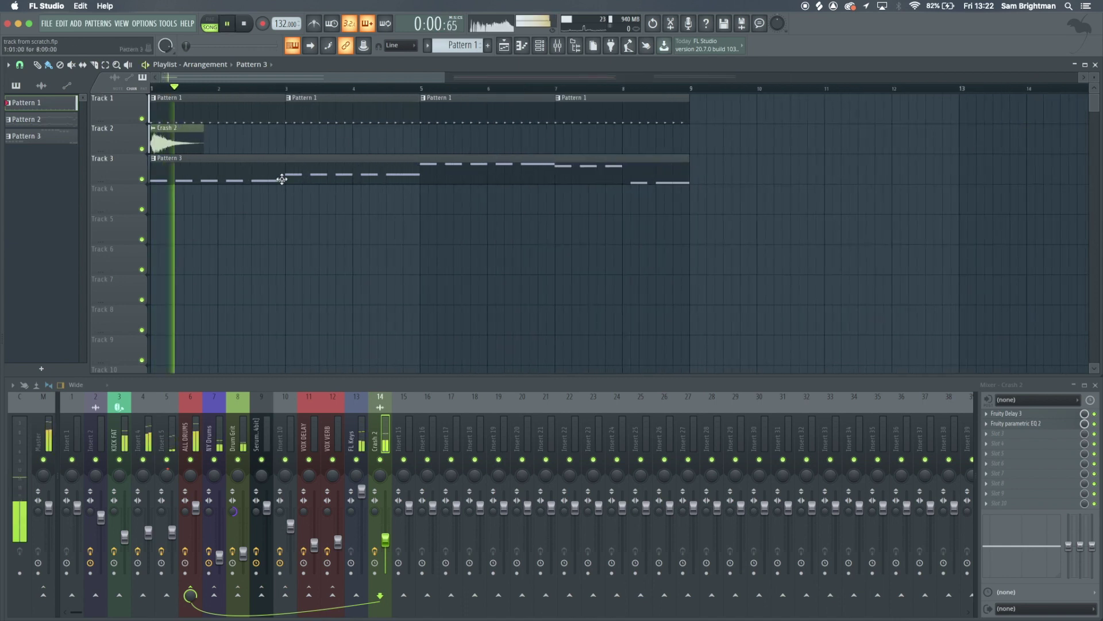
# - Save the project while the opening with drums, crash and keys plays
pyautogui.moveTo(182, 143)
pyautogui.mouseDown()
pyautogui.moveTo(180, 219)
pyautogui.moveTo(178, 142)
pyautogui.mouseUp()
pyautogui.keyDown('ctrl'); pyautogui.click(224, 231); pyautogui.keyUp('ctrl')
pyautogui.hotkey('ctrl', 's')
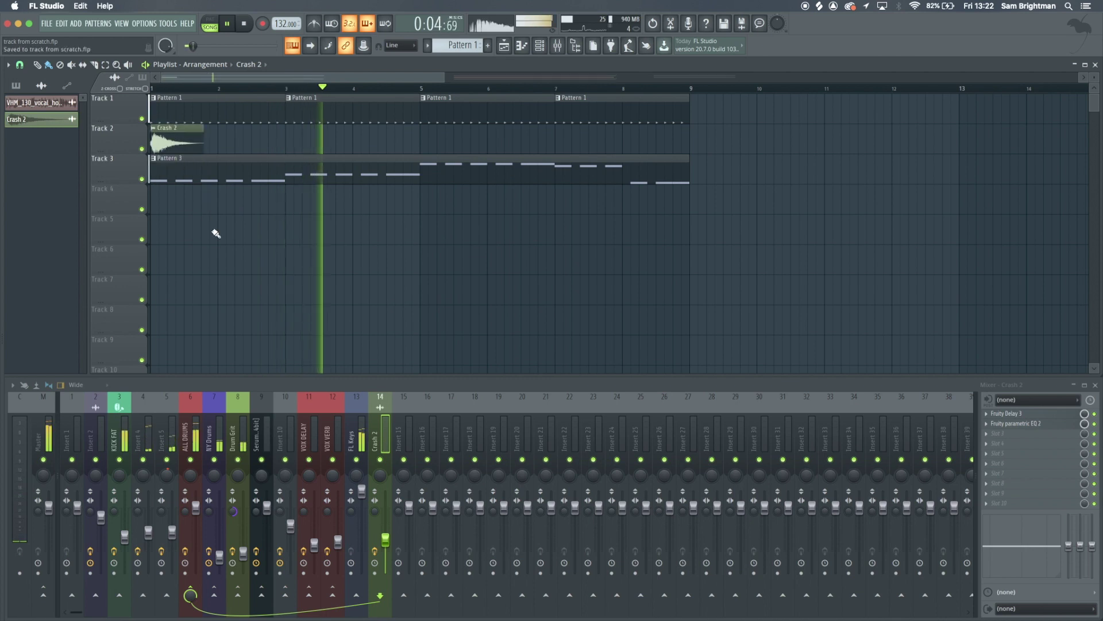
# - Select and copy all the FL Keys notes of Pattern 3 in the piano roll
pyautogui.doubleClick(291, 170)
pyautogui.press('Escape')
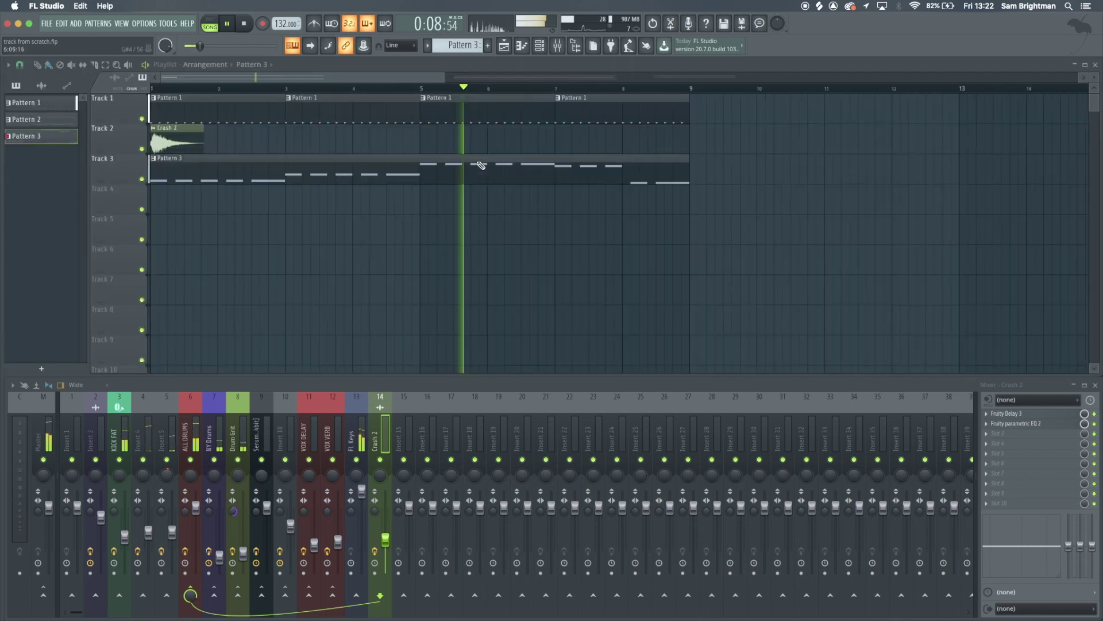
pyautogui.press('space')
pyautogui.doubleClick(488, 166)
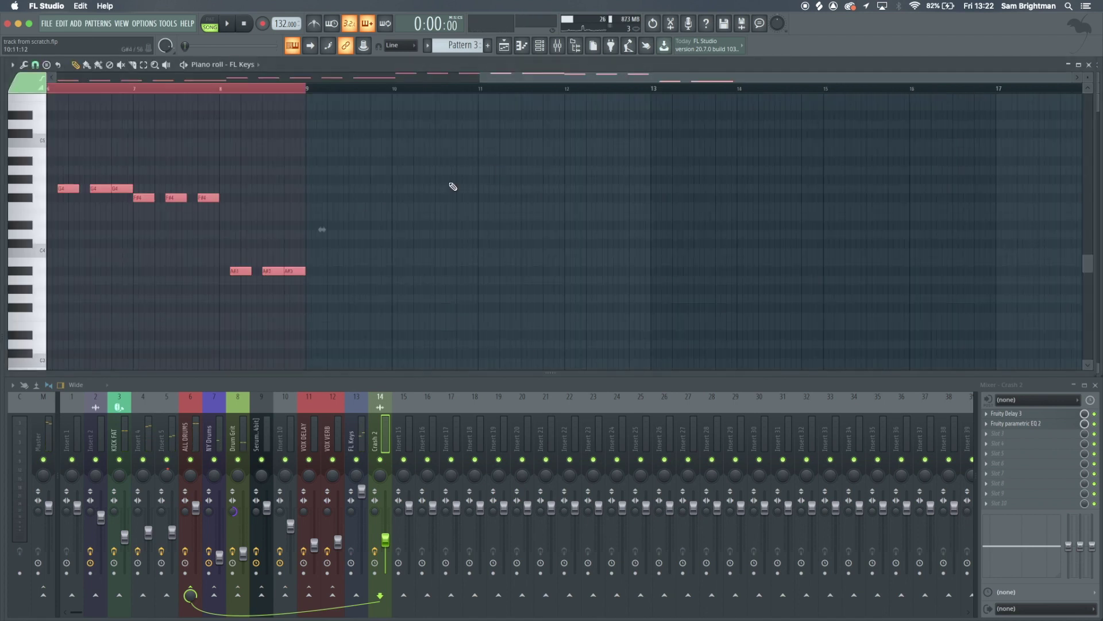
pyautogui.press('F7')
# - Add a new Serum instrument channel below FL Keys
pyautogui.click(539, 46)
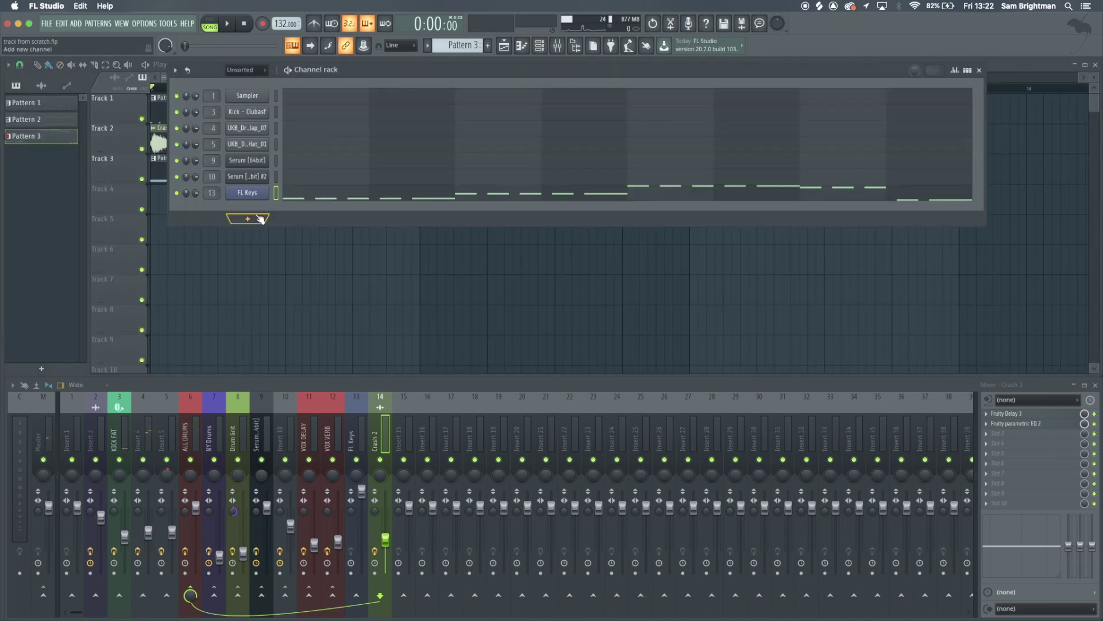
pyautogui.click(261, 218)
pyautogui.click(368, 325)
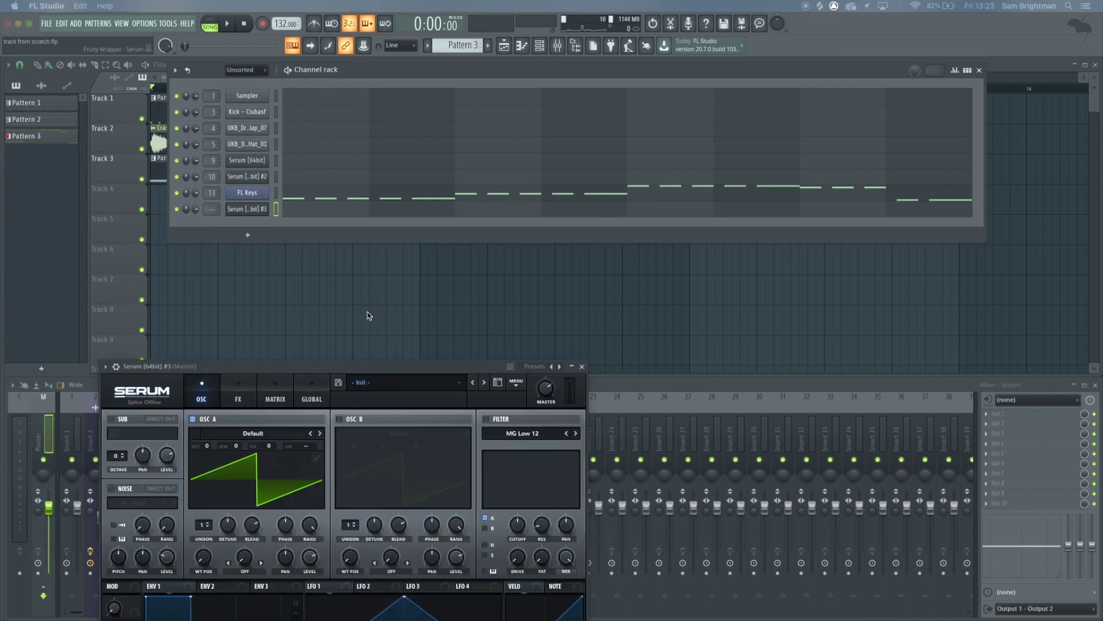
pyautogui.moveTo(381, 369); pyautogui.dragTo(598, 174)
# - Paste the copied FL Keys notes into the Serum #3 piano roll of Pattern 3
pyautogui.press('Escape')
pyautogui.press('F6')
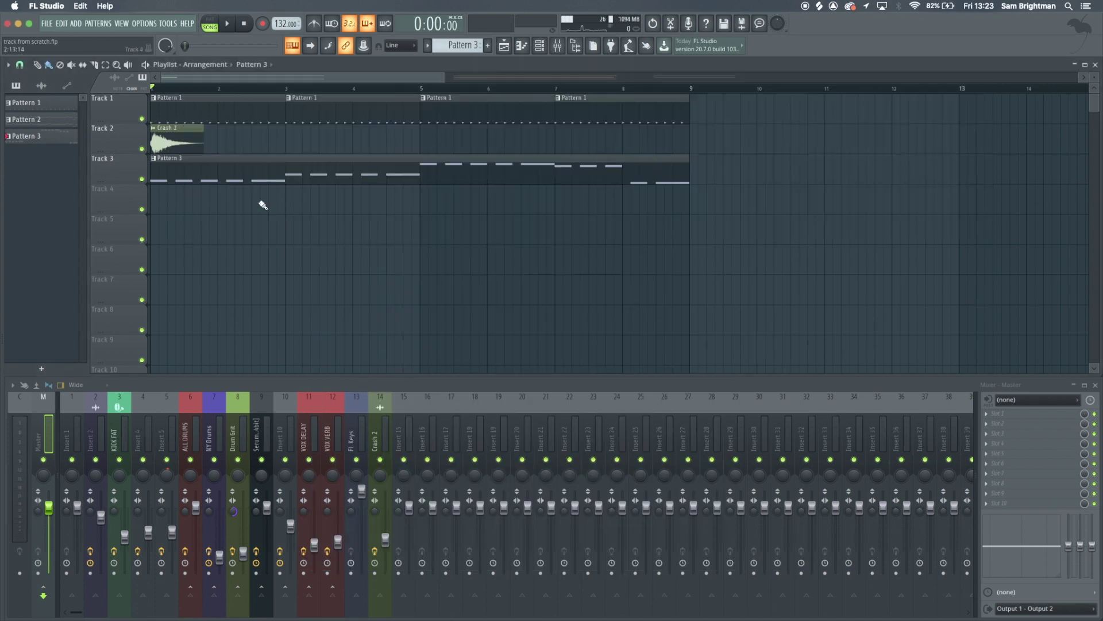
pyautogui.press('F6')
pyautogui.click(373, 214)
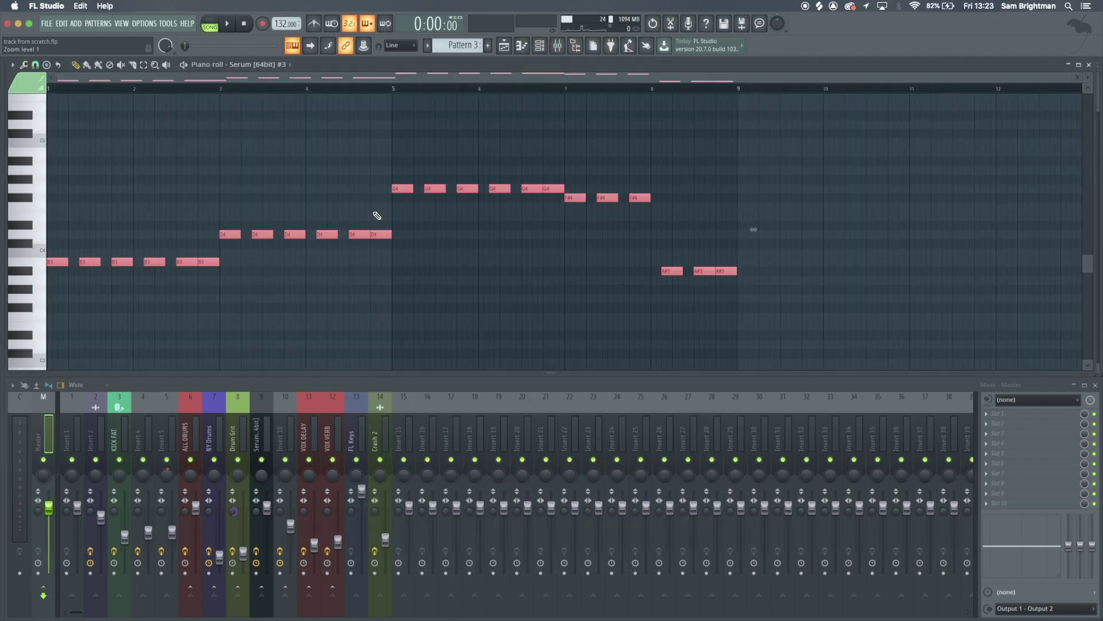
# - Play the opening with both instruments and clear the FL Keys notes from Pattern 3
pyautogui.press('space')
pyautogui.press('F6')
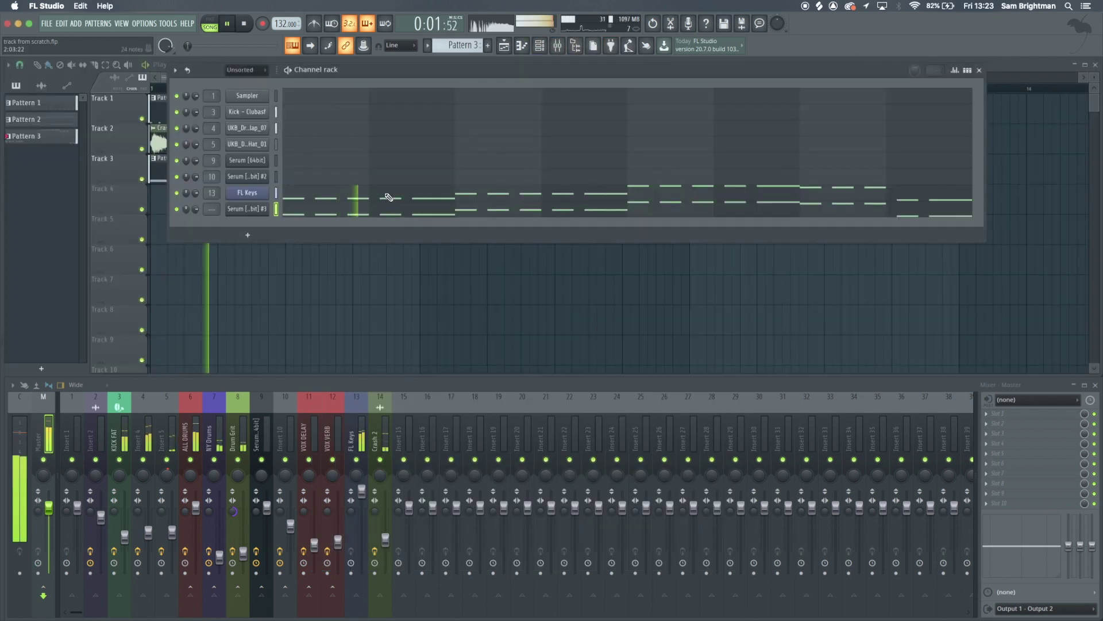
pyautogui.click(389, 197)
pyautogui.press('F6')
pyautogui.press('space')
# - Load the PL - Fantasy preset in Serum #3 and duplicate its notes one octave higher
pyautogui.click(256, 210)
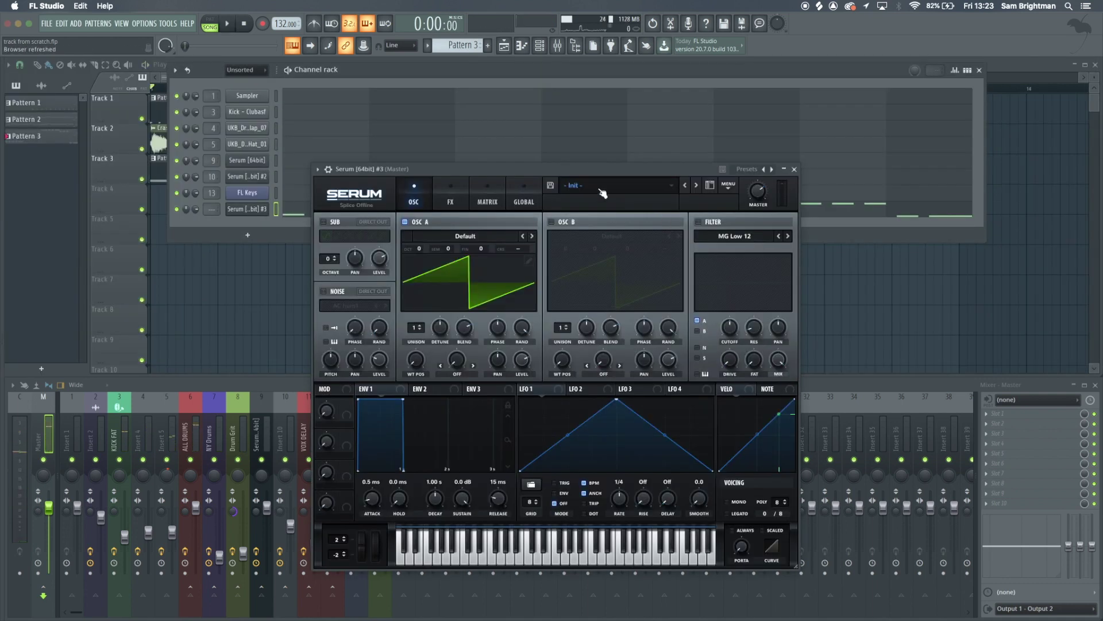
pyautogui.click(267, 209)
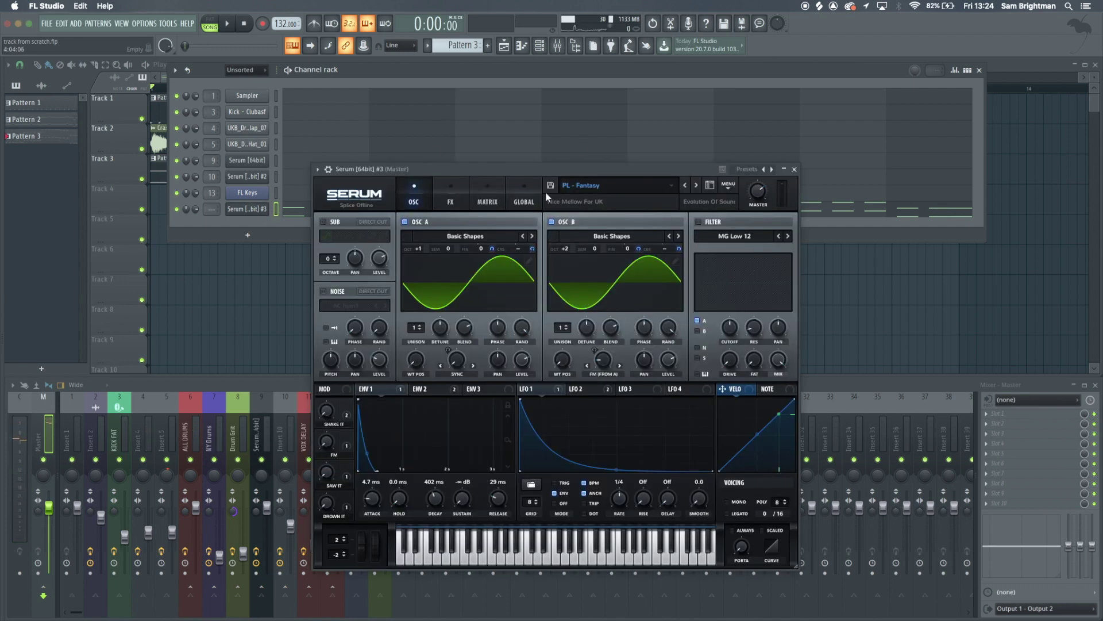
pyautogui.click(794, 170)
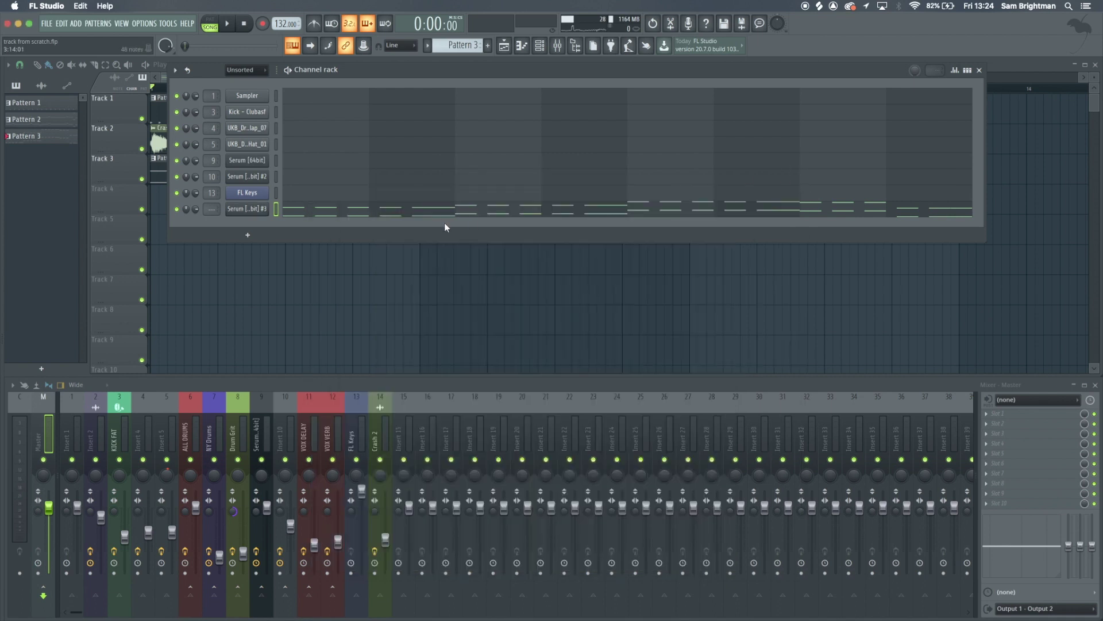
# - Save the project and play through the opening while following the Serum #3 notes in the piano roll
pyautogui.press('space')
pyautogui.press('super+s')
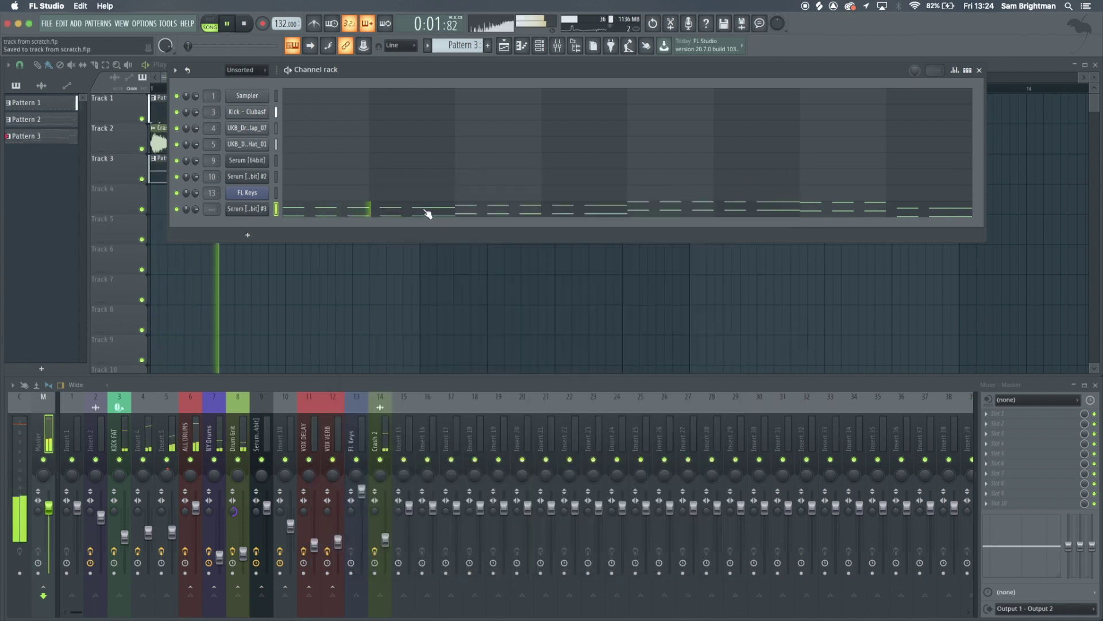
pyautogui.click(425, 210)
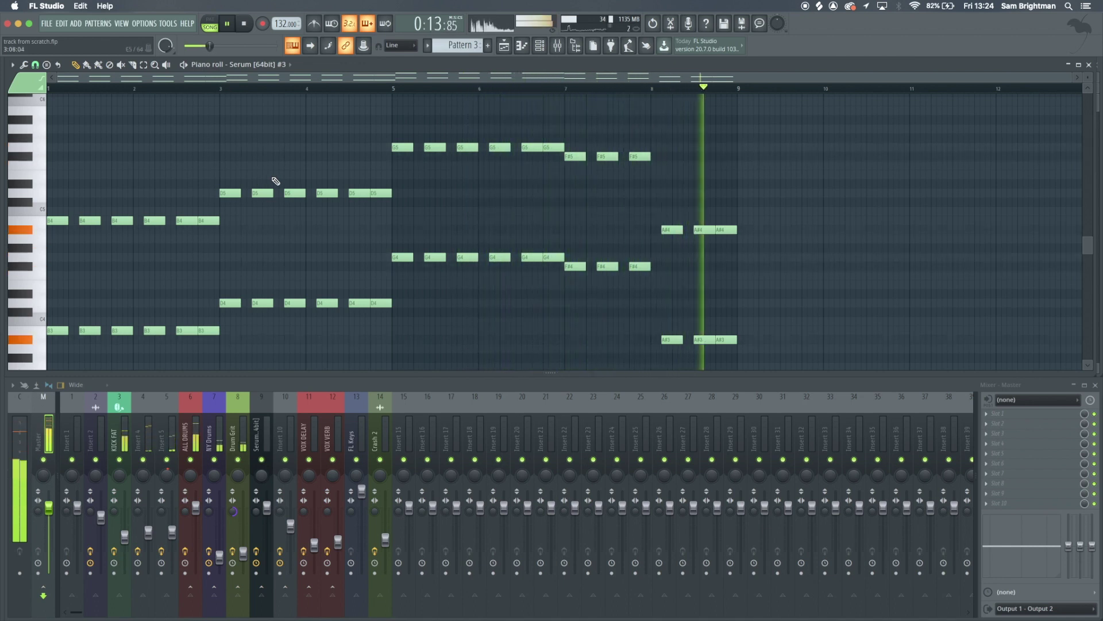
pyautogui.press('Escape')
pyautogui.press('Escape')
pyautogui.press('space')
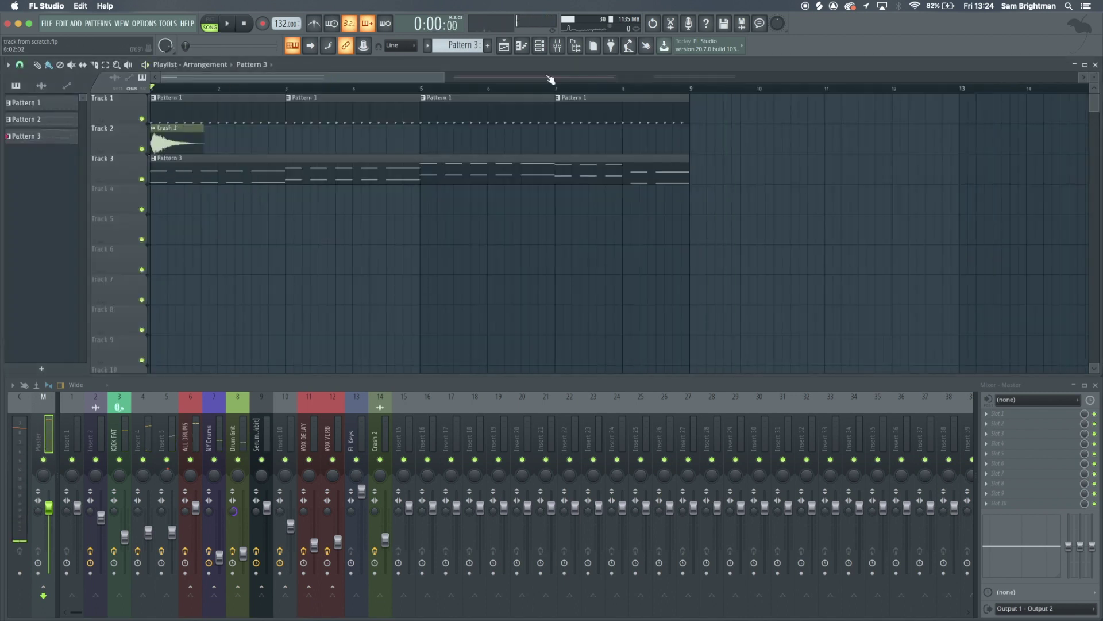
# - Assign Serum #3 to mixer insert 15 and play the opening
pyautogui.click(547, 50)
pyautogui.click(232, 161)
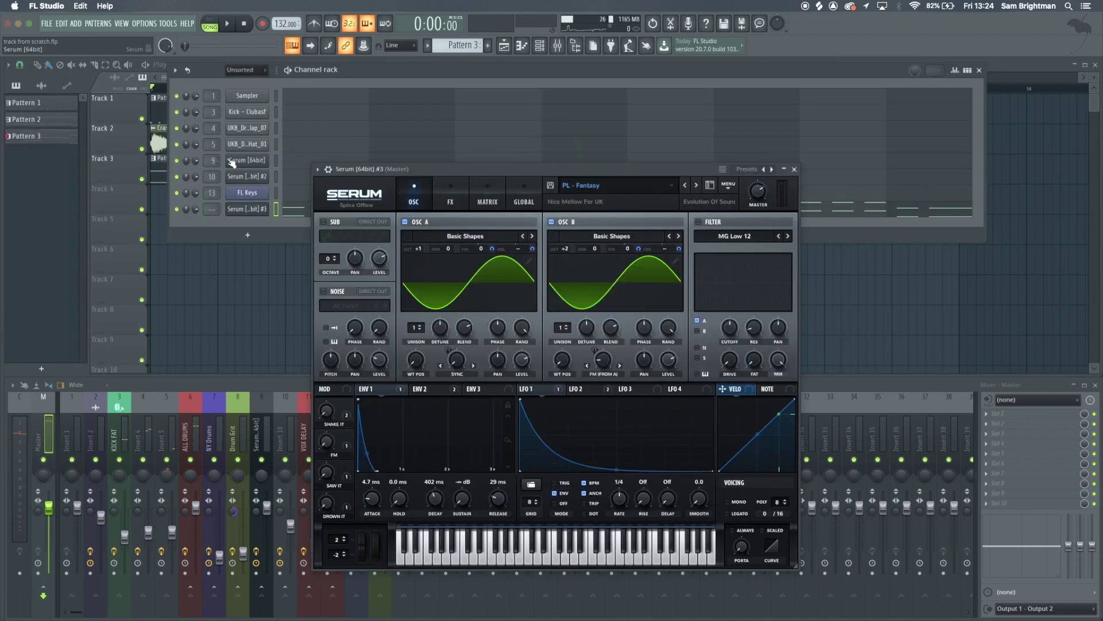
pyautogui.click(329, 170)
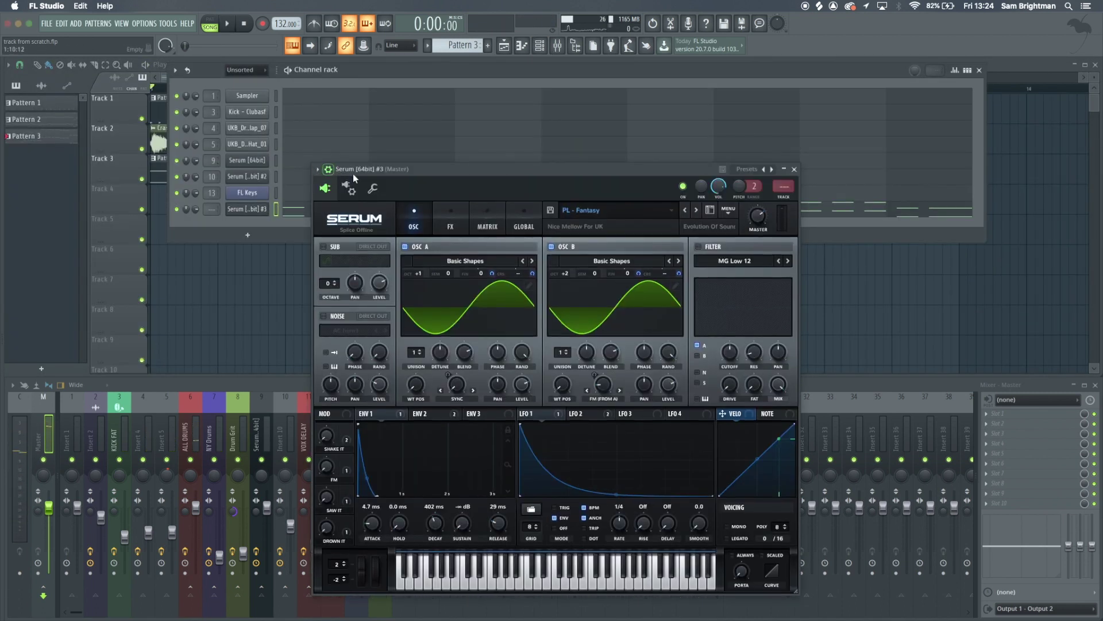
pyautogui.click(794, 170)
pyautogui.press('space')
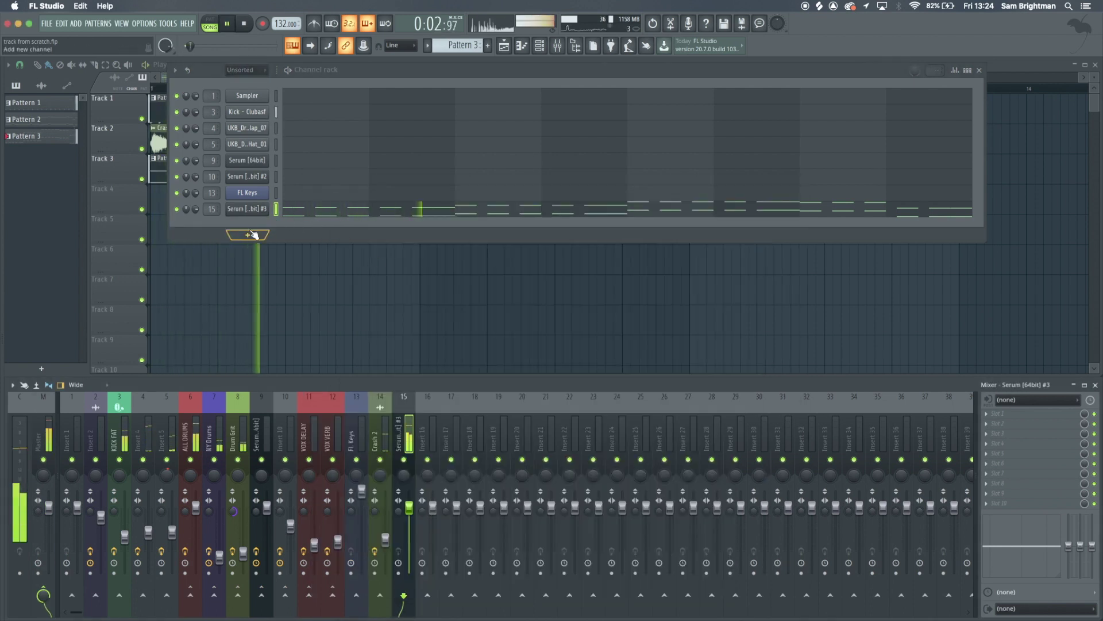
# - Copy all the Serum #3 notes of Pattern 3 into the FL Keys piano roll
pyautogui.click(290, 209)
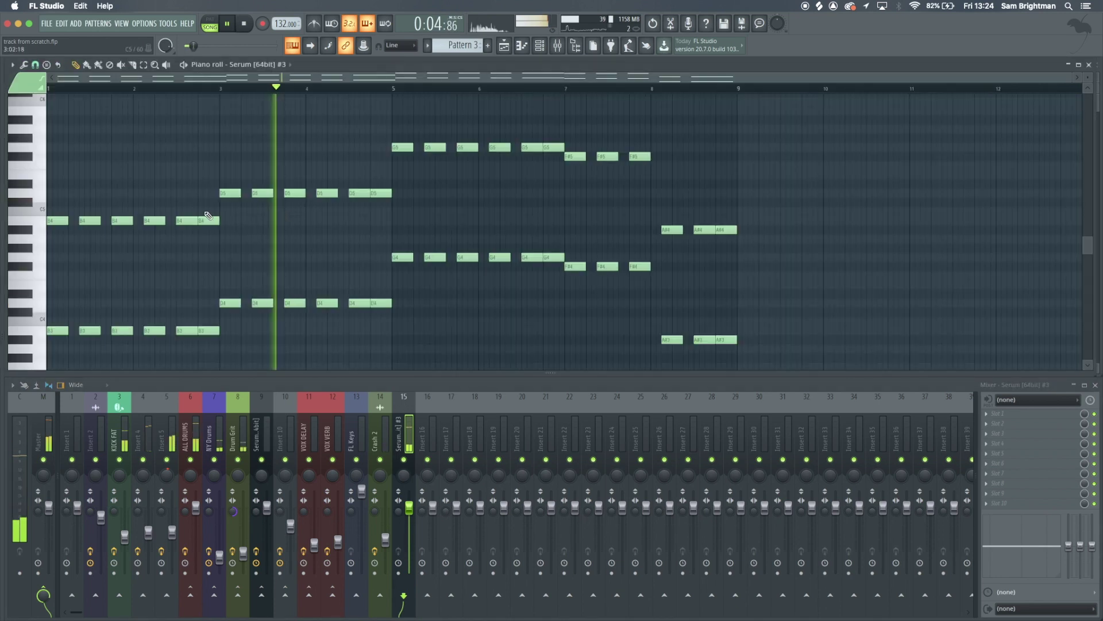
pyautogui.hotkey('ctrl', 'a')
pyautogui.press('F7')
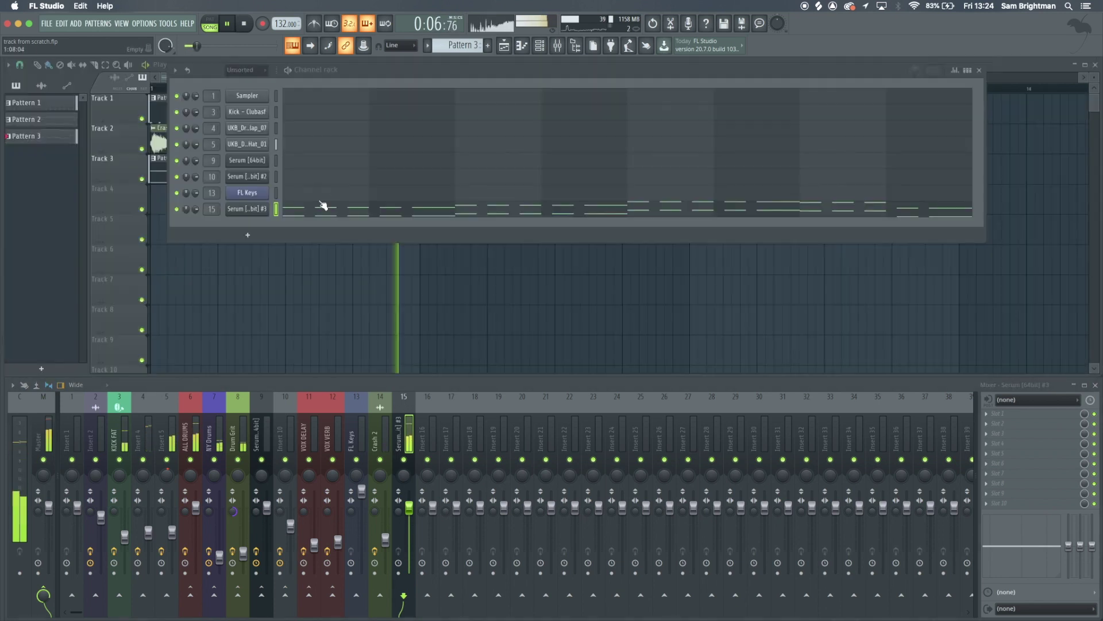
pyautogui.click(308, 196)
pyautogui.hotkey('ctrl', 'v')
pyautogui.rightClick(303, 249)
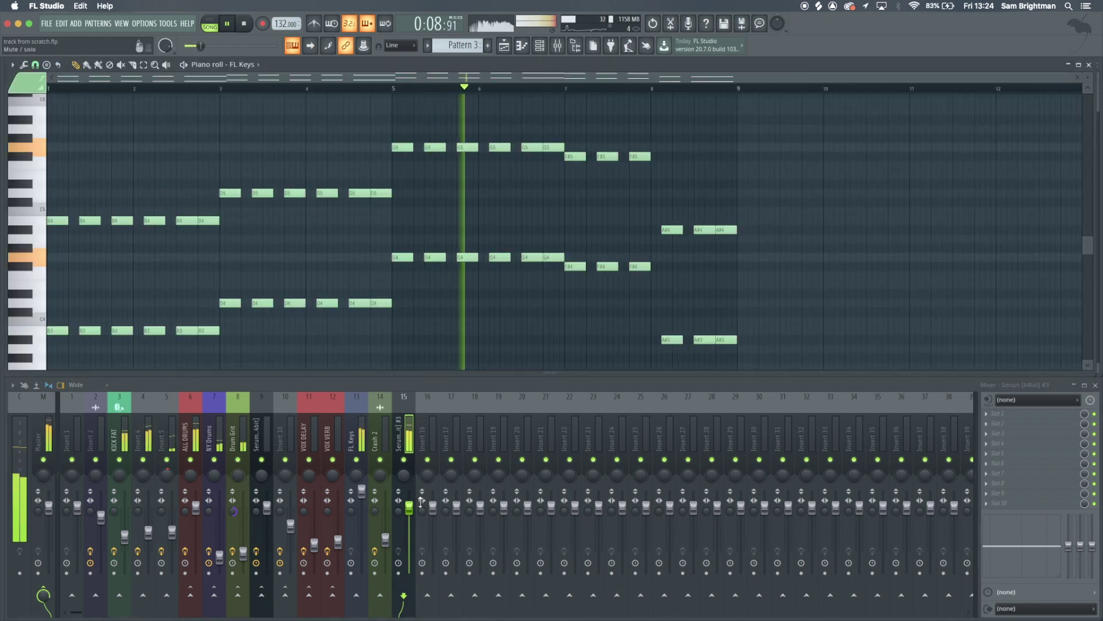
# - Lower the FL Keys mixer volume while listening, and stop playback
pyautogui.press('F7')
pyautogui.moveTo(360, 495); pyautogui.dragTo(361, 517)
pyautogui.moveTo(3, 386); pyautogui.dragTo(196, 424)
pyautogui.press('space')
# - Load the Cool Dance Piano mixer track state on the FL Keys insert
pyautogui.hotkey('alt', 'F8')
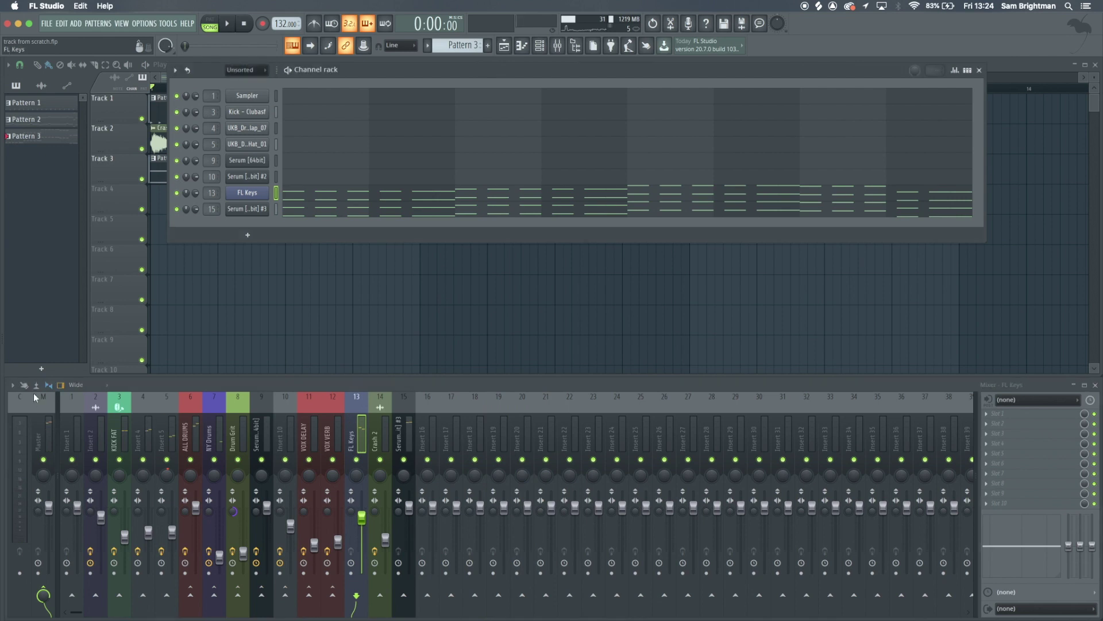
pyautogui.click(13, 386)
pyautogui.moveTo(20, 415)
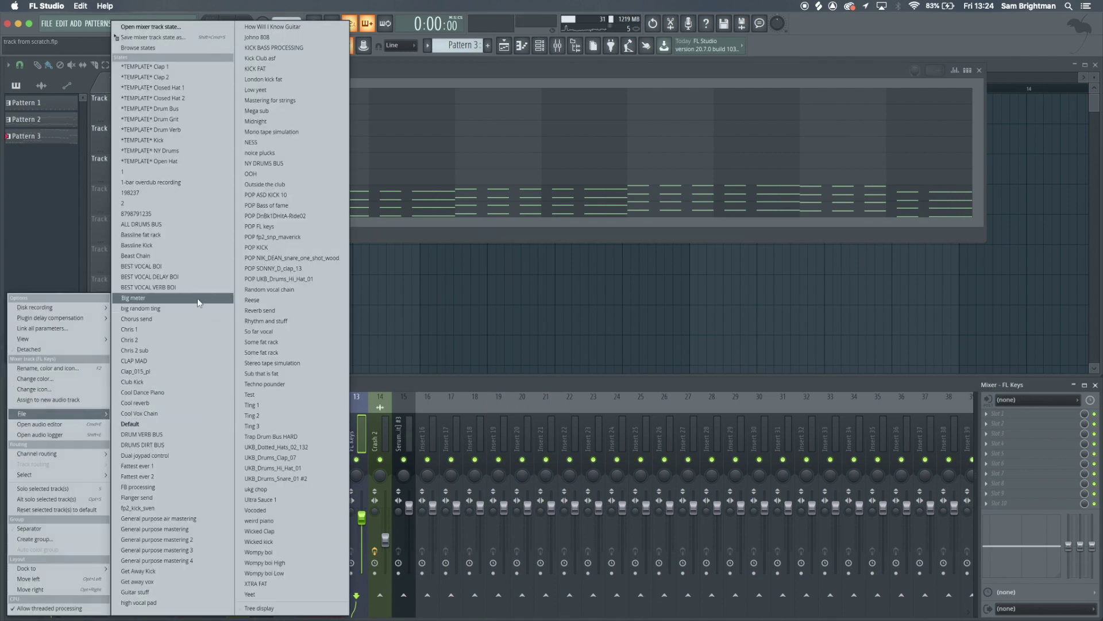
pyautogui.click(189, 393)
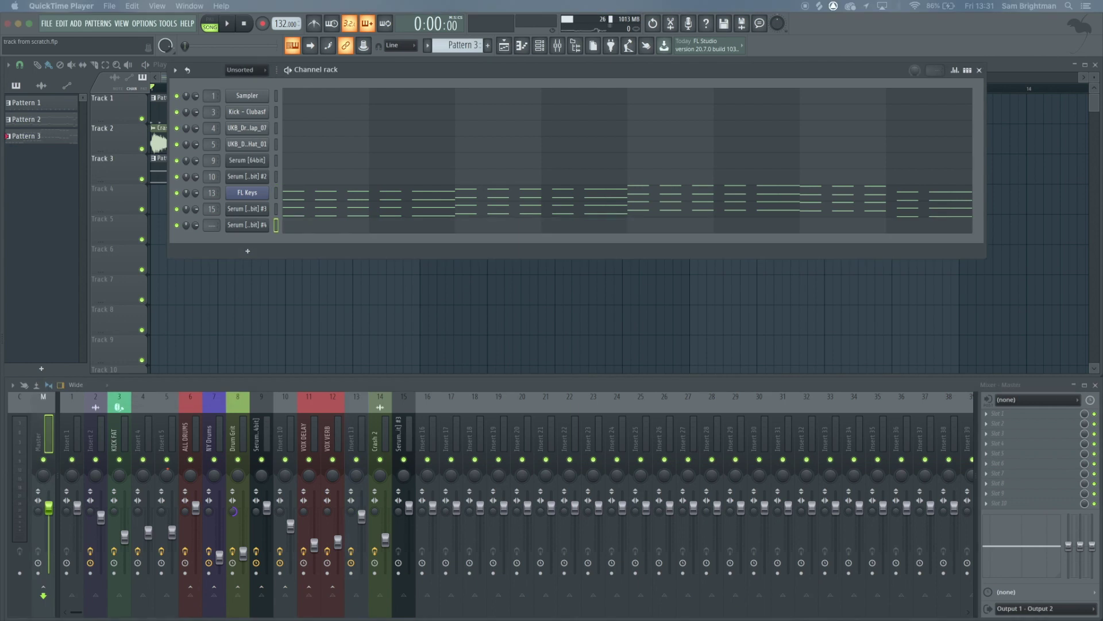
# - Open the Serum #4 instrument from its channel
pyautogui.click(331, 385)
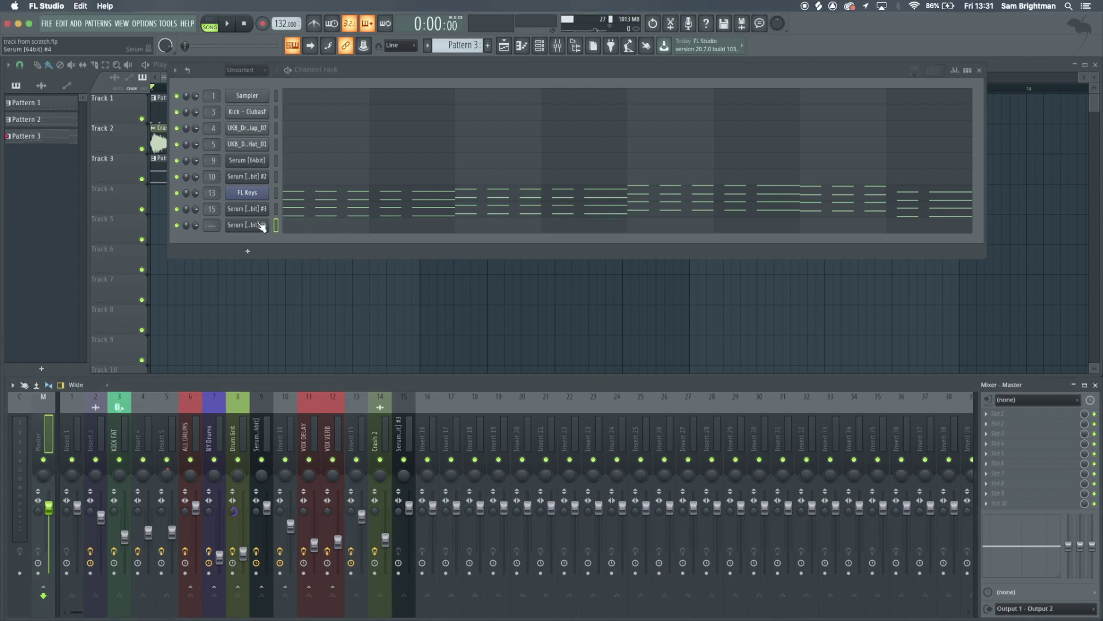
pyautogui.click(257, 226)
pyautogui.click(613, 203)
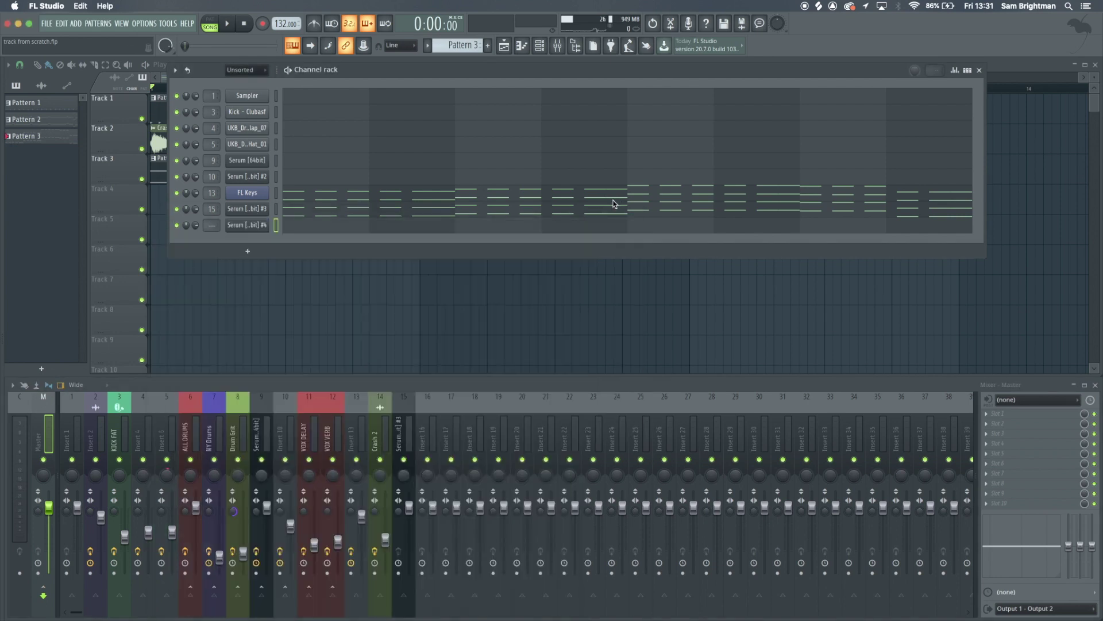
pyautogui.click(240, 226)
pyautogui.click(635, 208)
# - Solo mixer inserts 10 and 13 in turn to check which sounds they carry and which effects they hold
pyautogui.click(292, 423)
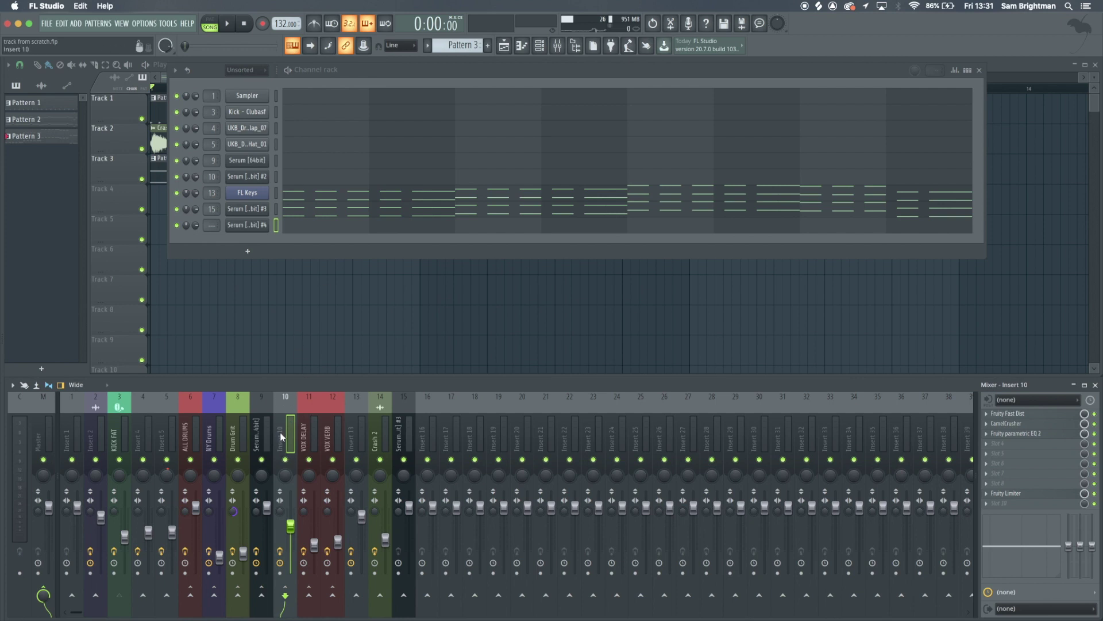
pyautogui.press('space')
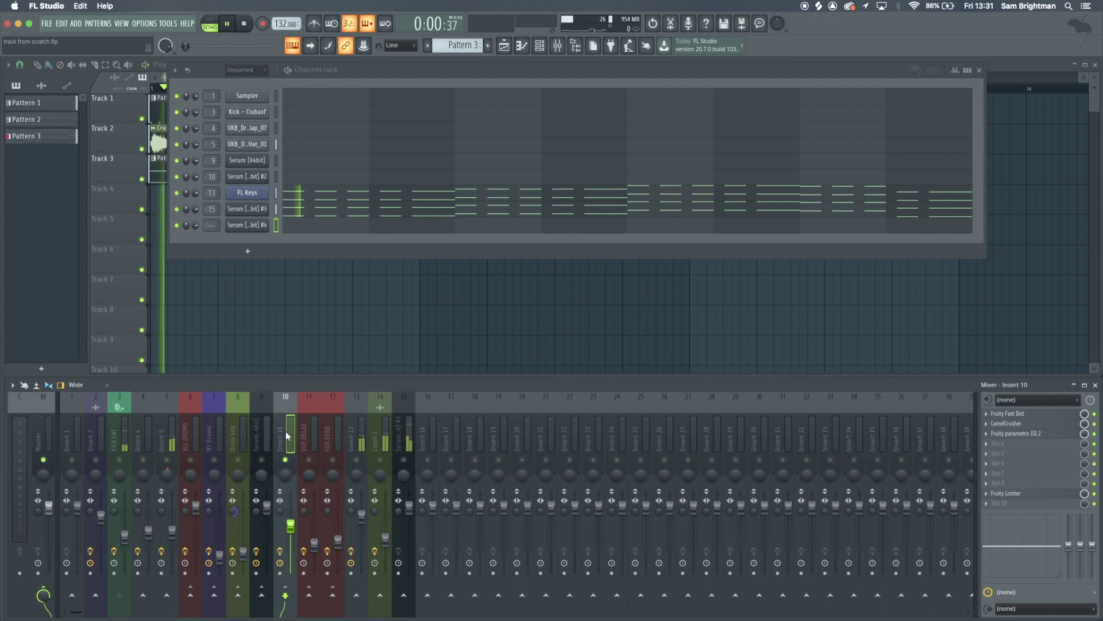
pyautogui.click(363, 424)
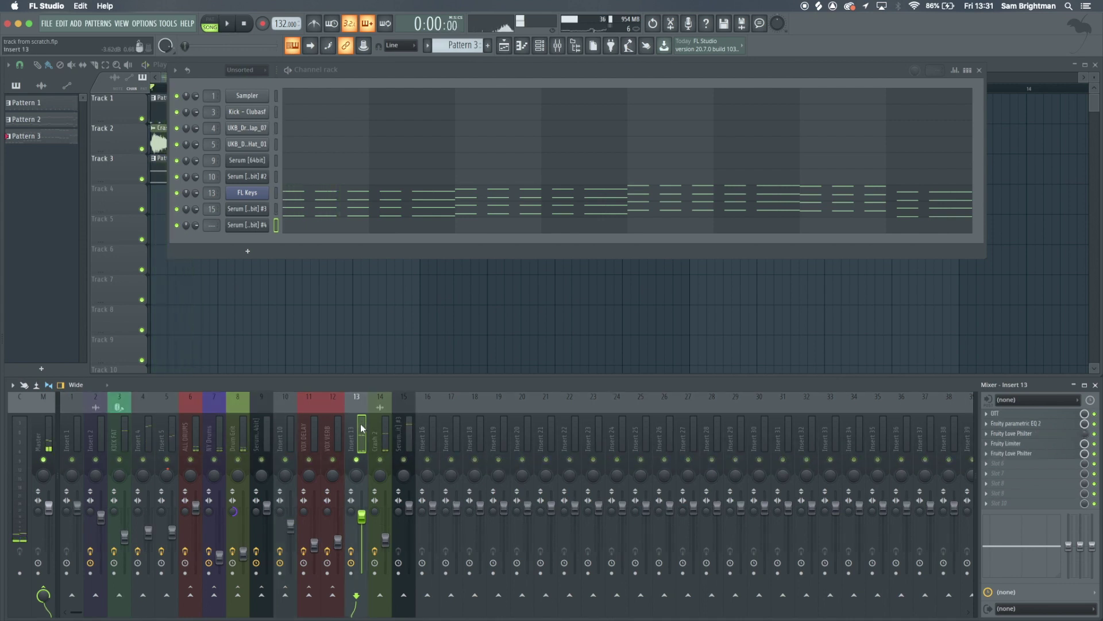
# - Listen to the soloed insert 13 and save the project
pyautogui.press('space')
pyautogui.press('super+s')
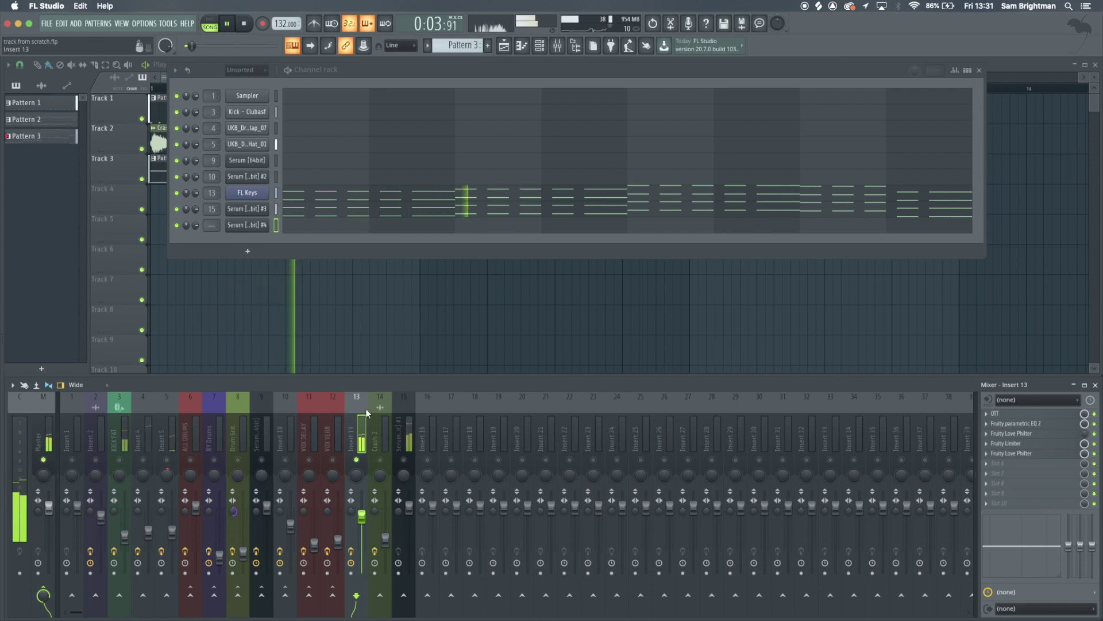
pyautogui.press('space')
# - Load the BASS FOR BANGERS user preset in Serum #4 and close the instrument
pyautogui.click(247, 224)
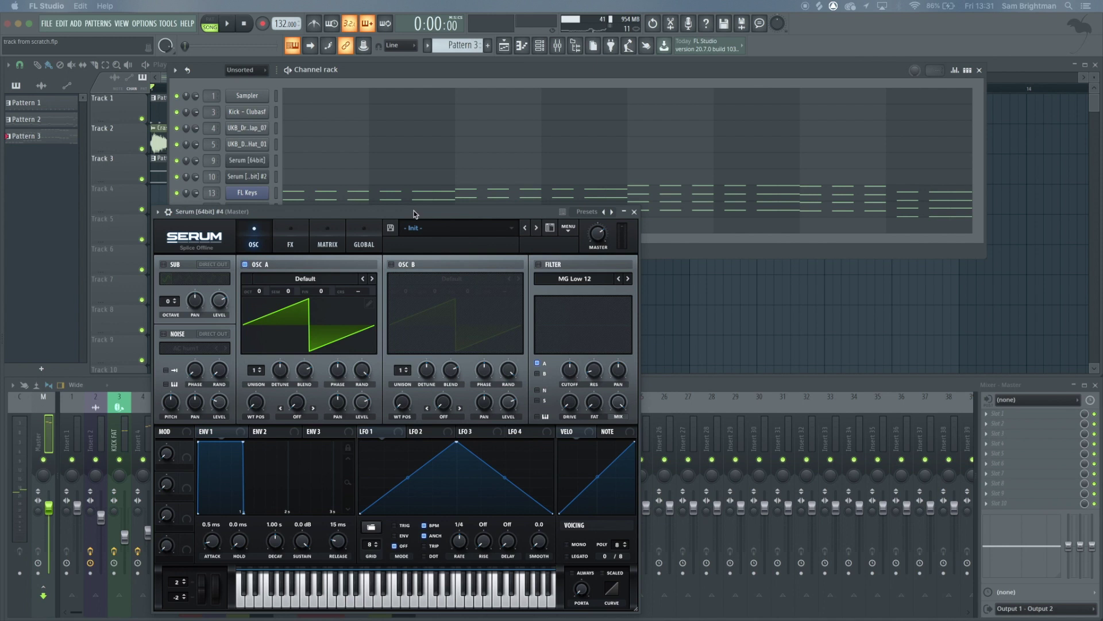
pyautogui.moveTo(414, 214); pyautogui.dragTo(464, 105)
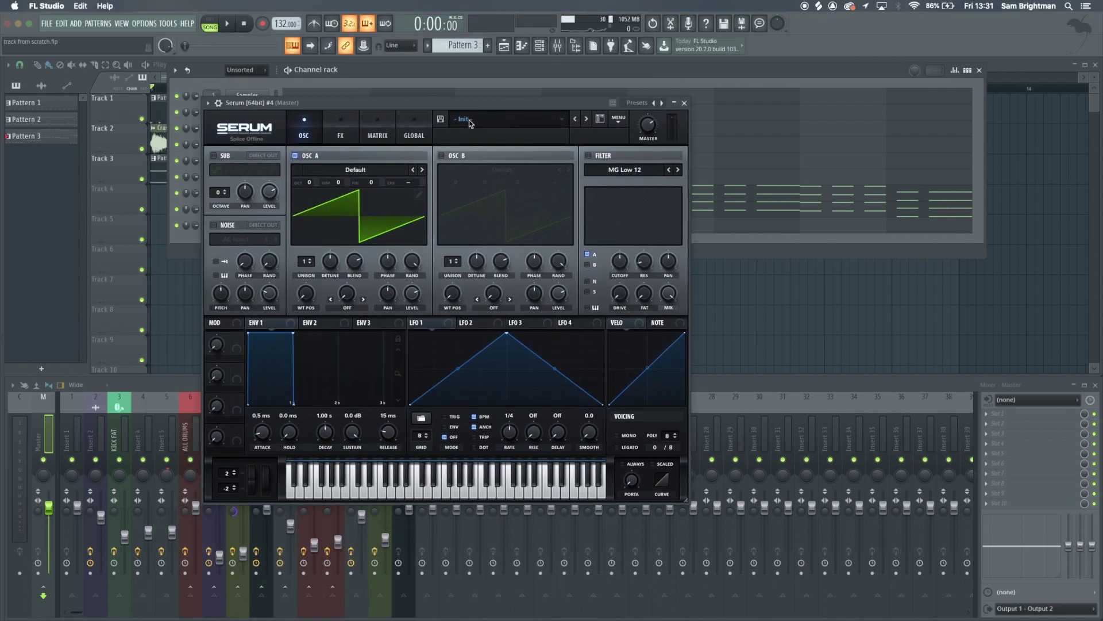
pyautogui.click(470, 123)
pyautogui.moveTo(510, 434)
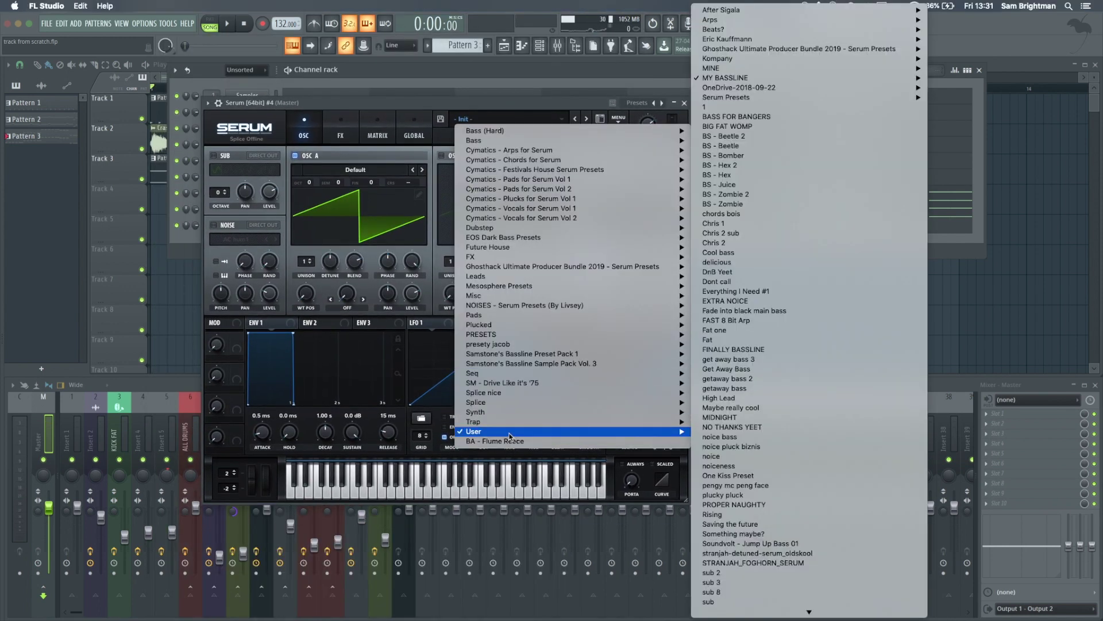
pyautogui.click(697, 107)
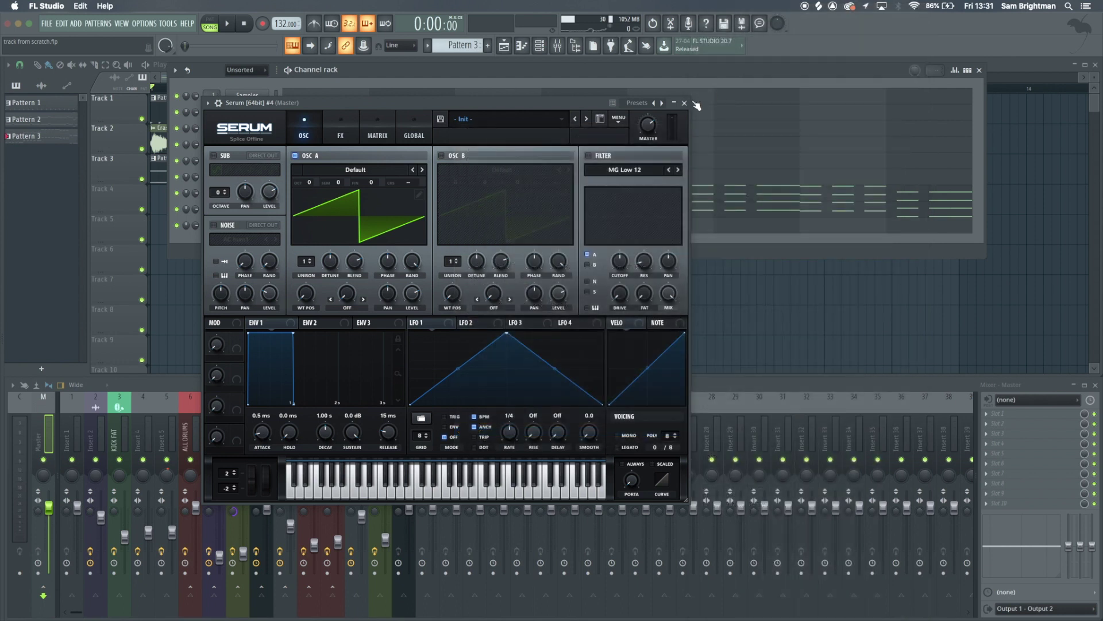
pyautogui.click(683, 102)
# - Copy the lower-octave notes of the Serum #3 part into the Serum #4 piano roll
pyautogui.click(409, 217)
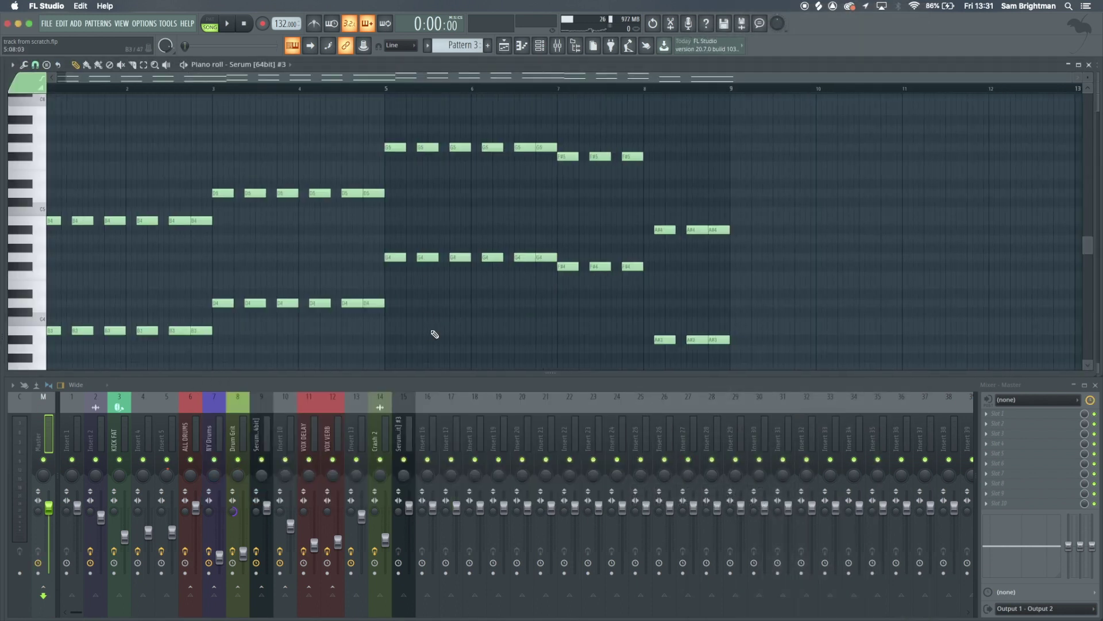
pyautogui.moveTo(776, 362); pyautogui.dragTo(51, 252)
pyautogui.press('Escape')
pyautogui.click(365, 233)
pyautogui.hotkey('ctrl', 'v')
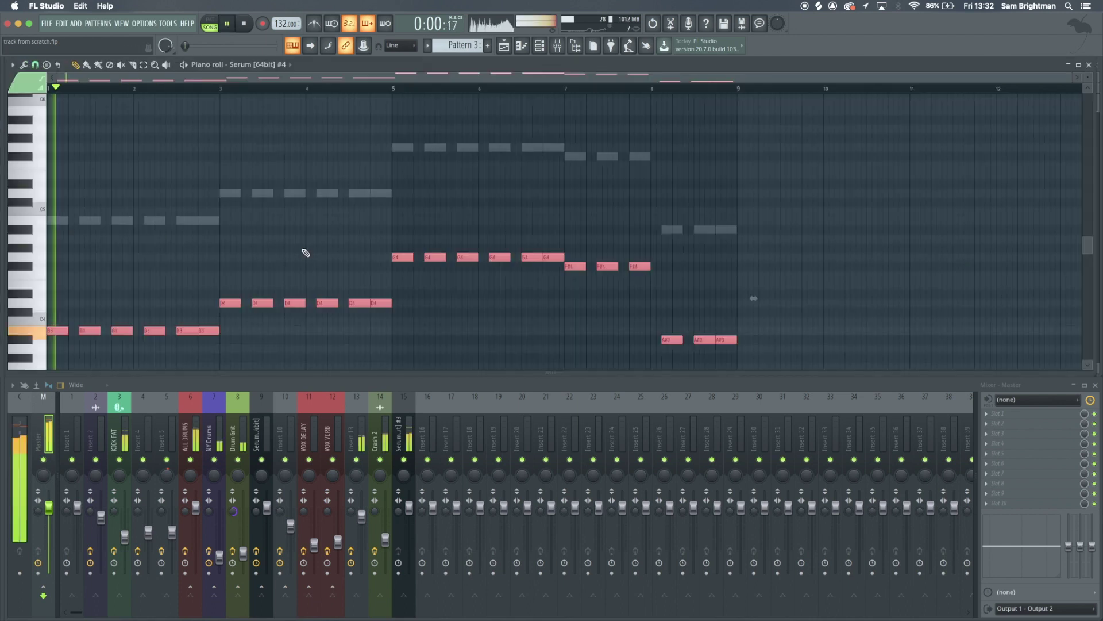
# - Lengthen the short Serum #4 notes during playback so each one runs up to the following note without gaps
pyautogui.press('space')
pyautogui.scroll(-3, 348, 238)
pyautogui.scroll(-1, 348, 238)
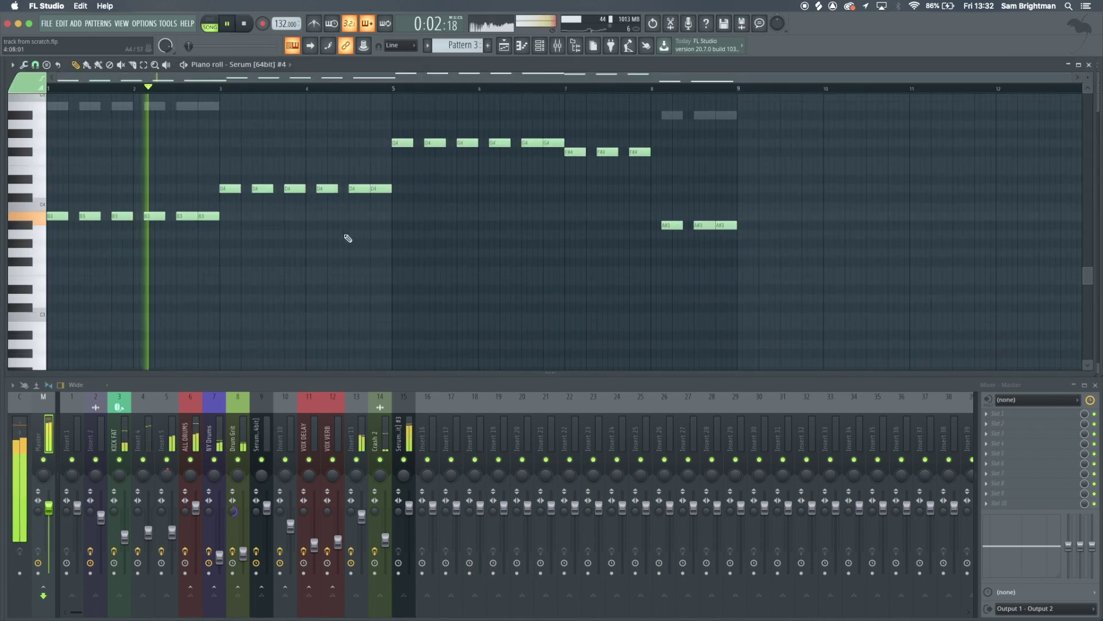
pyautogui.moveTo(141, 236); pyautogui.dragTo(49, 216)
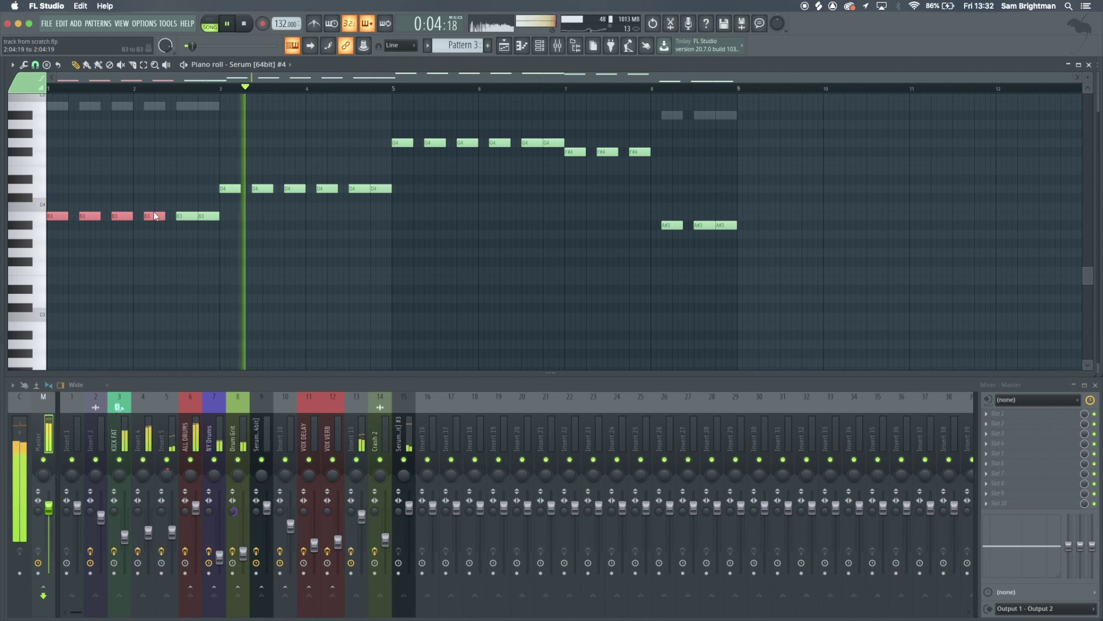
pyautogui.moveTo(337, 202); pyautogui.dragTo(60, 204)
pyautogui.moveTo(503, 155); pyautogui.dragTo(387, 133)
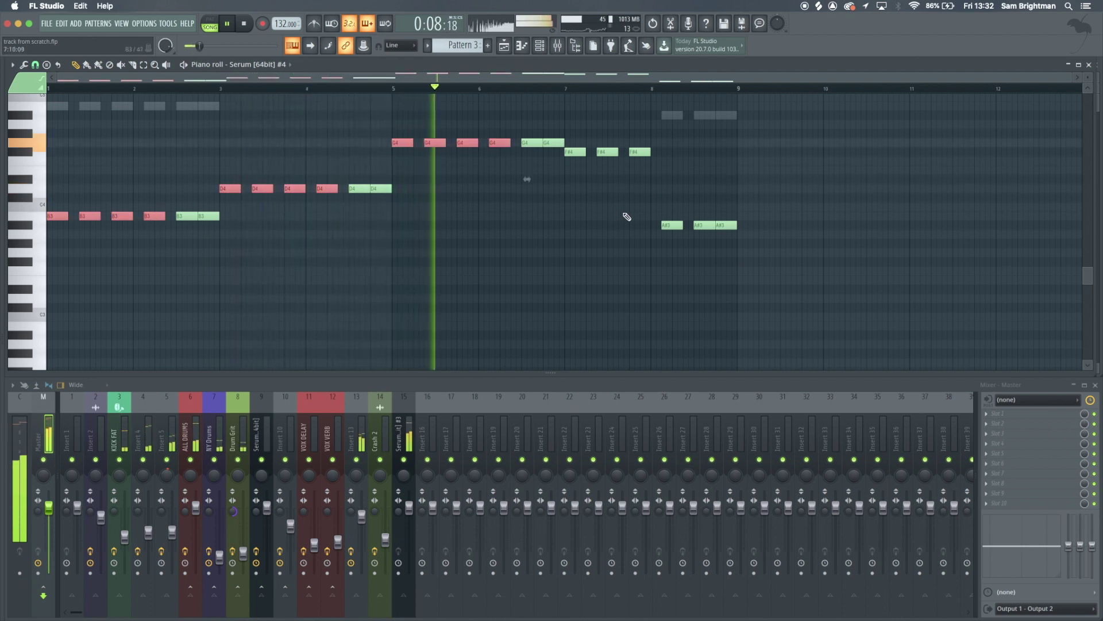
pyautogui.moveTo(679, 230); pyautogui.dragTo(661, 220)
pyautogui.moveTo(610, 155)
pyautogui.mouseDown()
pyautogui.moveTo(579, 154)
pyautogui.moveTo(596, 151)
pyautogui.mouseUp()
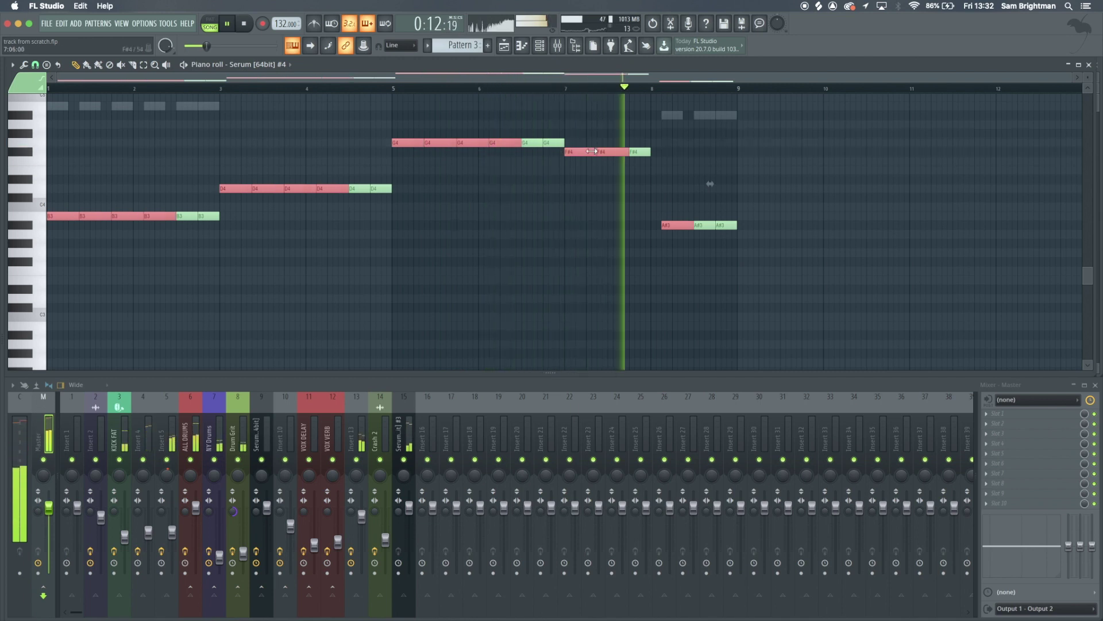
# - Transpose all Serum #4 notes down one octave and close the piano roll
pyautogui.rightClick(608, 222)
pyautogui.press('super+Down')
pyautogui.scroll(-3, 611, 225)
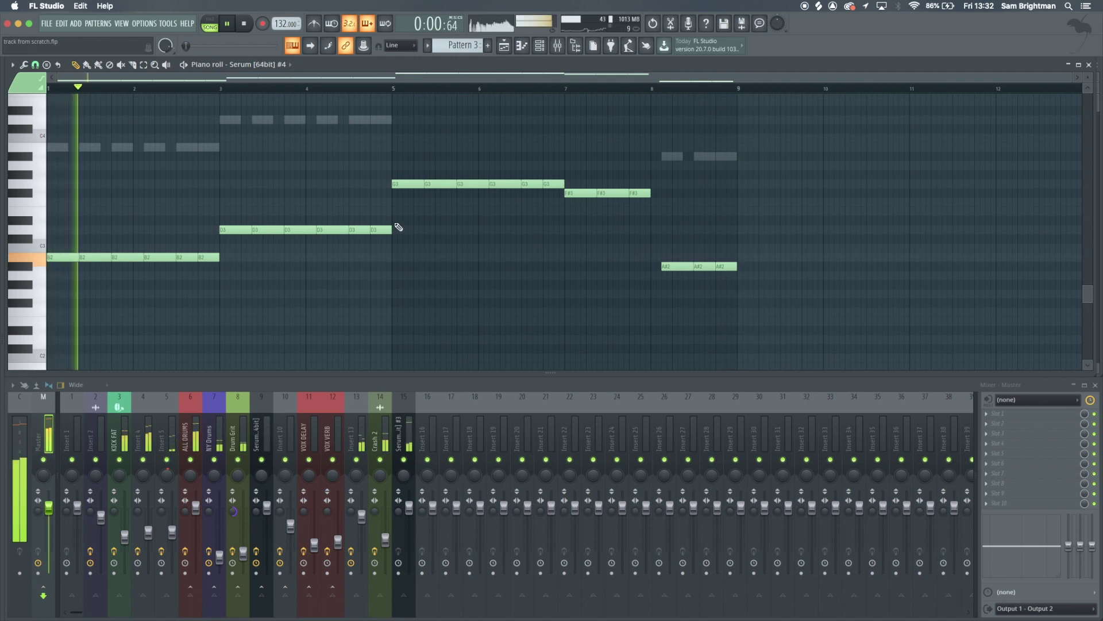
pyautogui.press('Escape')
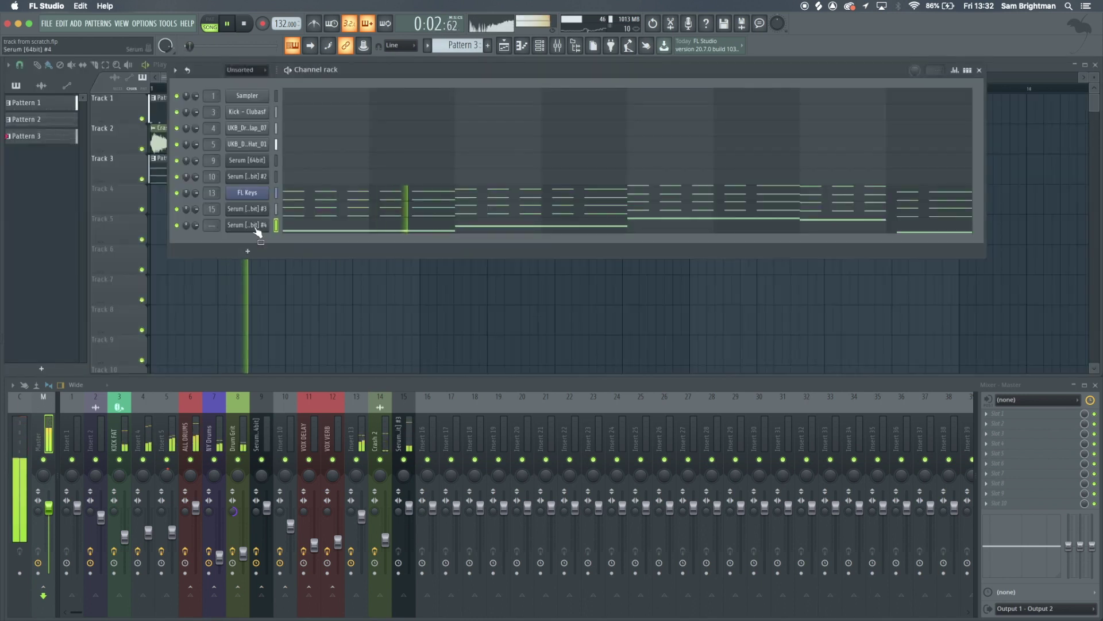
# - Assign Serum #4 to a free mixer track and close the instrument
pyautogui.click(253, 225)
pyautogui.click(219, 102)
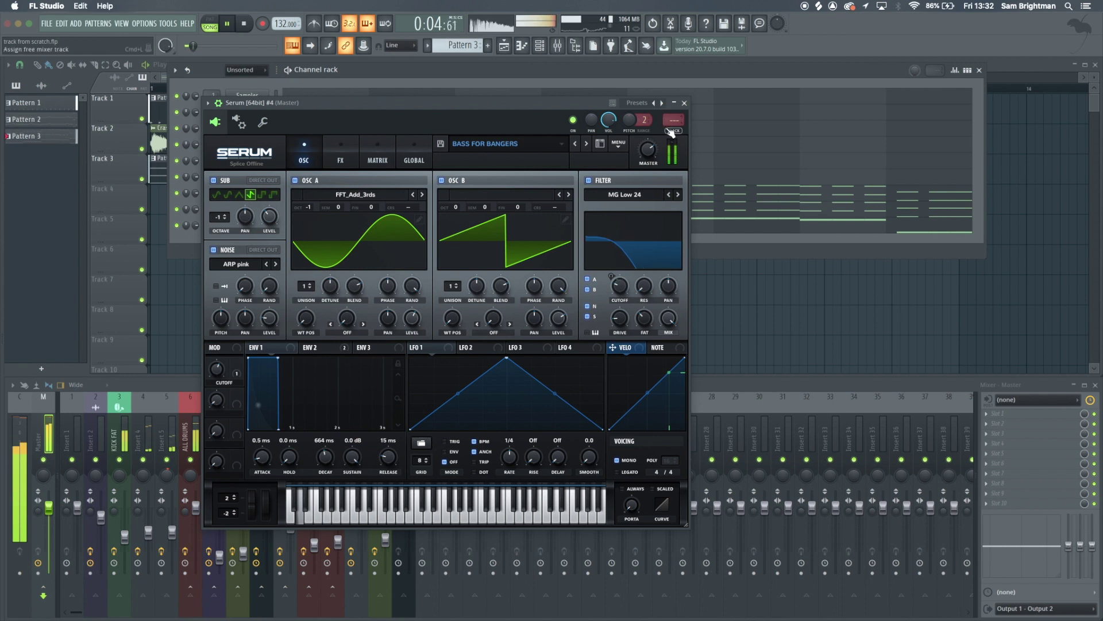
pyautogui.click(672, 130)
pyautogui.click(684, 103)
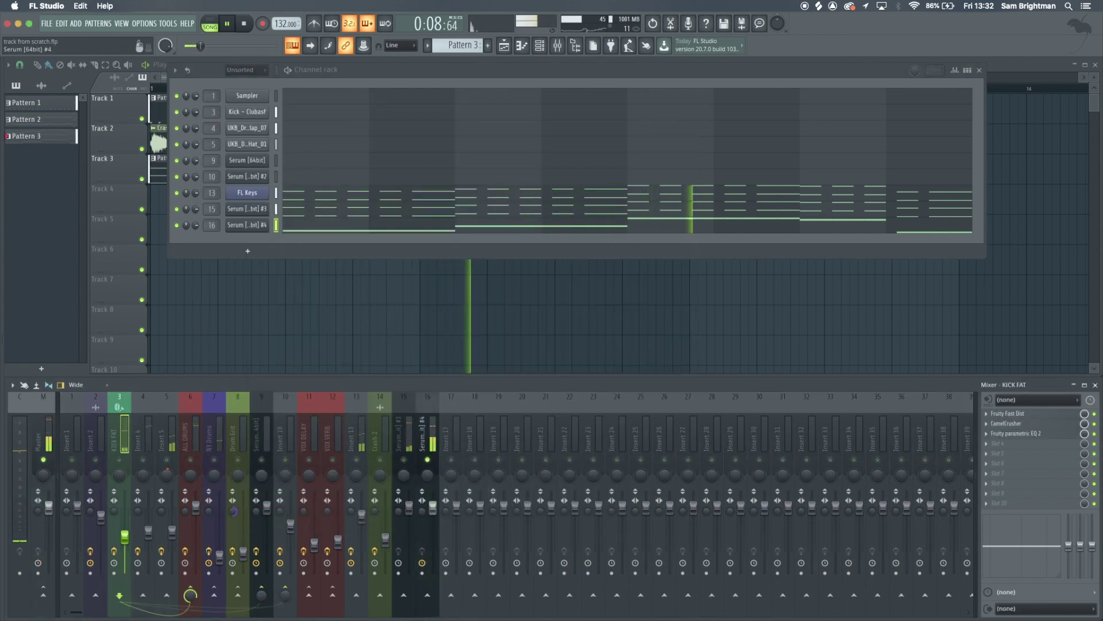
# - Add Fruity Limiter in the last effect slot of the Serum #4 insert, switch it to compressor mode, and restart playback
pyautogui.click(119, 428)
pyautogui.click(449, 448)
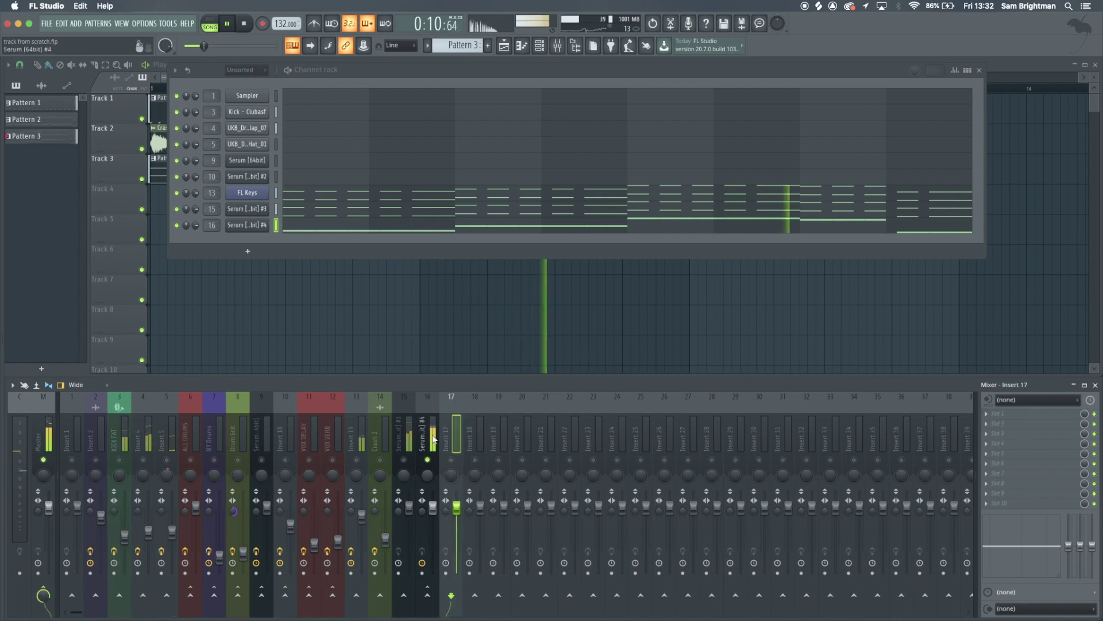
pyautogui.click(429, 437)
pyautogui.click(1029, 504)
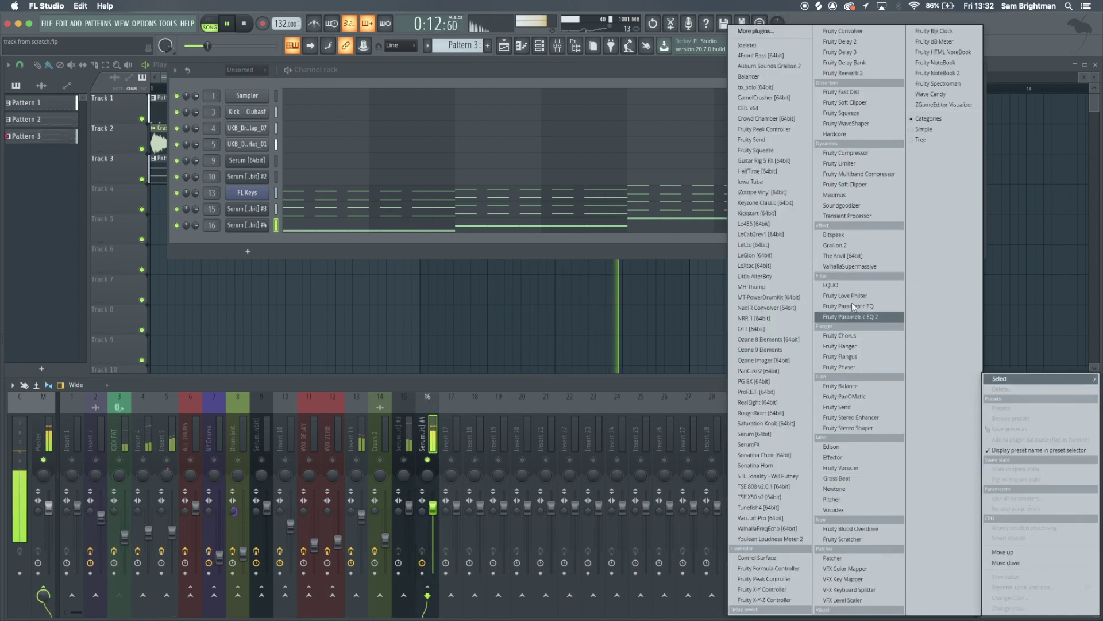
pyautogui.click(839, 164)
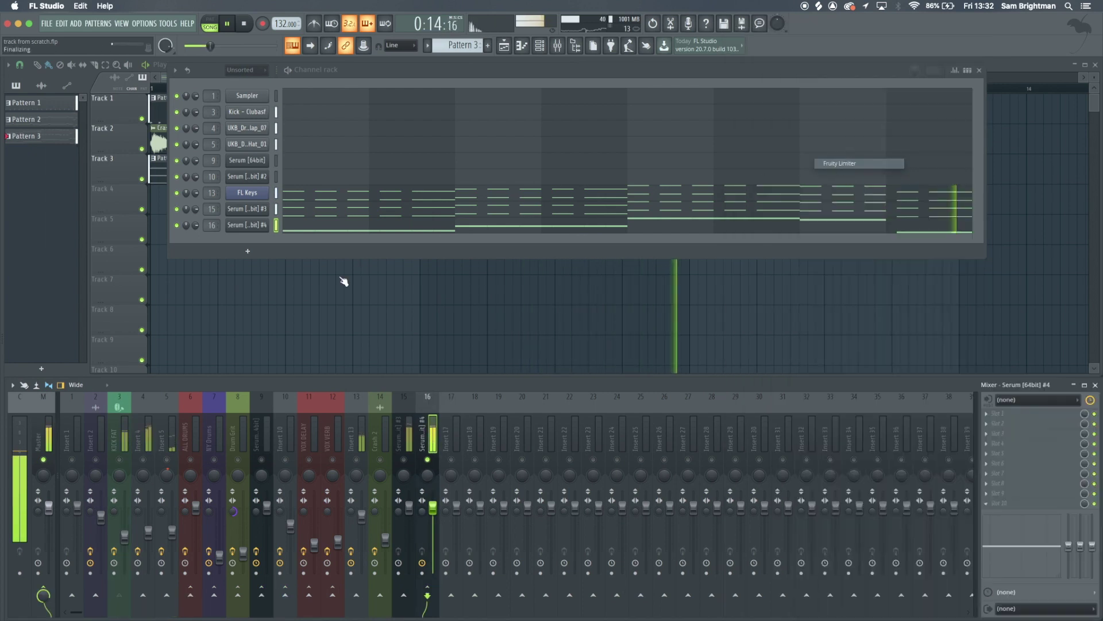
pyautogui.click(144, 290)
pyautogui.press('space')
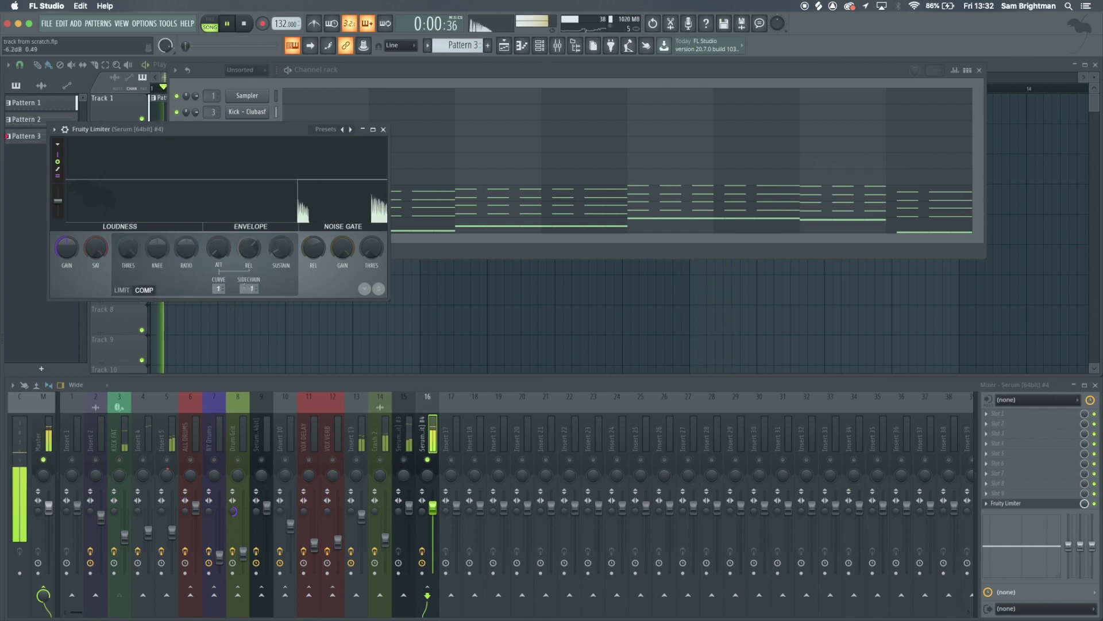
# - Set the limiter's compressor threshold to about -19.4 dB, raise its ratio, and close the plugin
pyautogui.moveTo(128, 249); pyautogui.dragTo(127, 267)
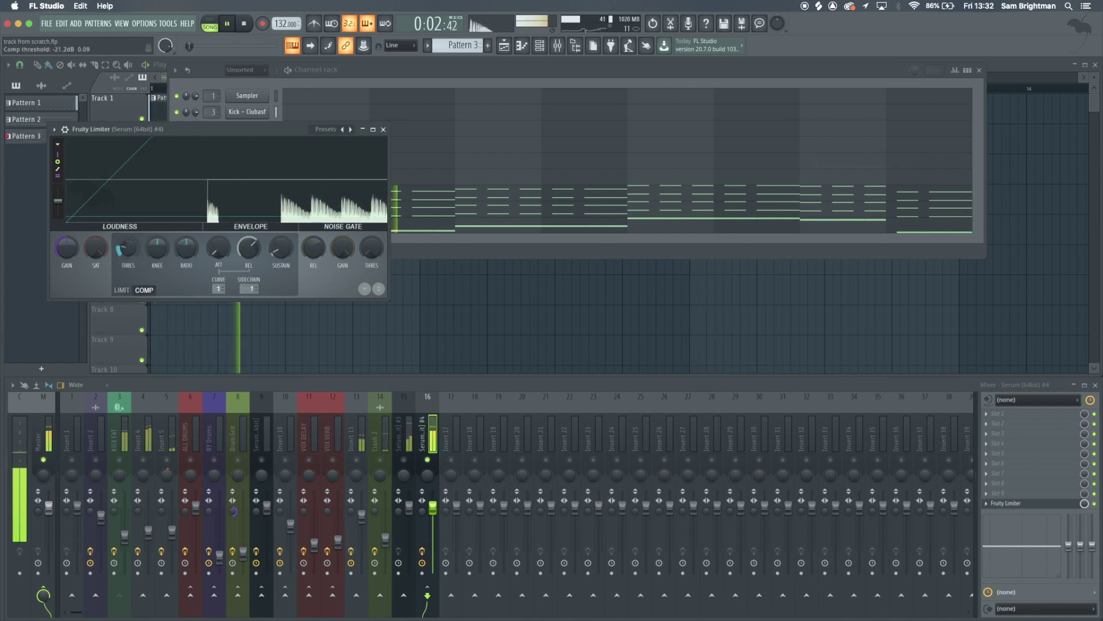
pyautogui.moveTo(186, 248); pyautogui.dragTo(187, 229)
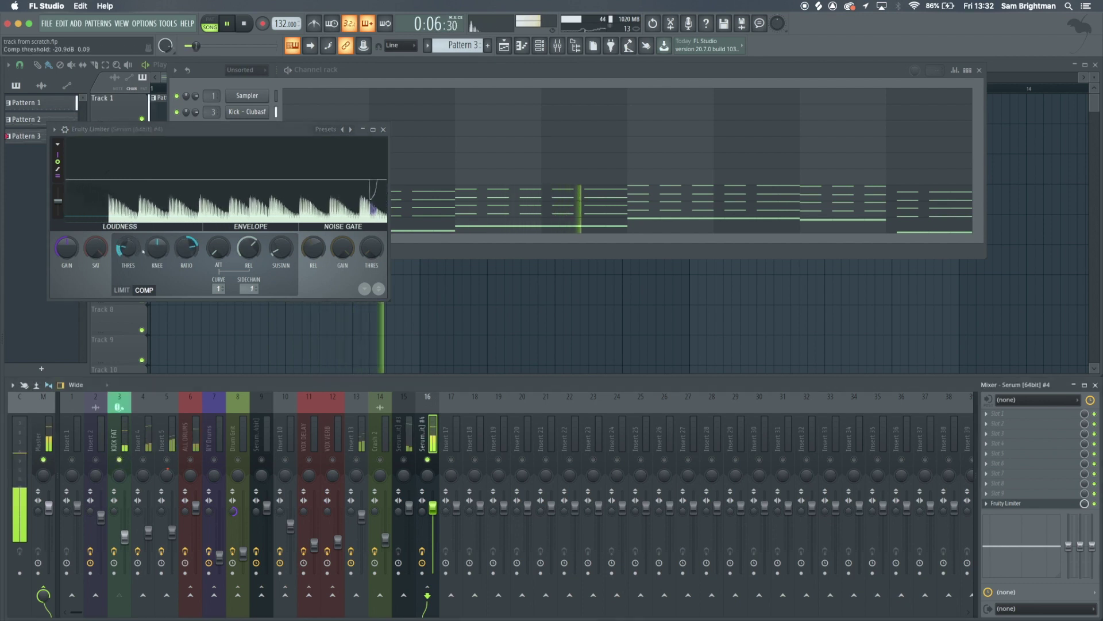
pyautogui.moveTo(126, 255); pyautogui.dragTo(126, 251)
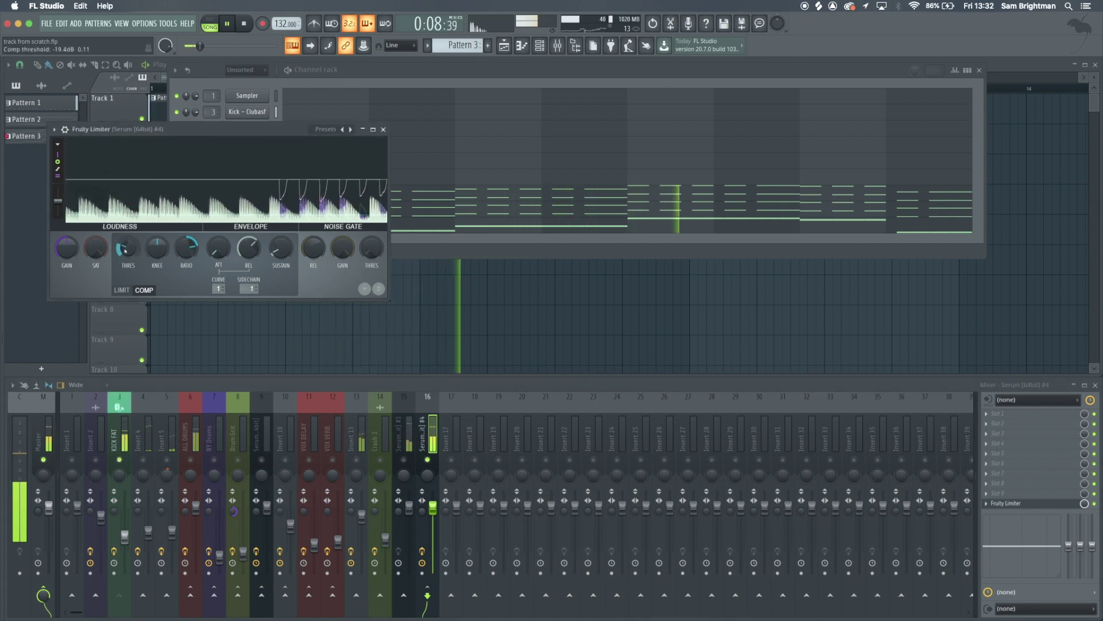
pyautogui.press('Escape')
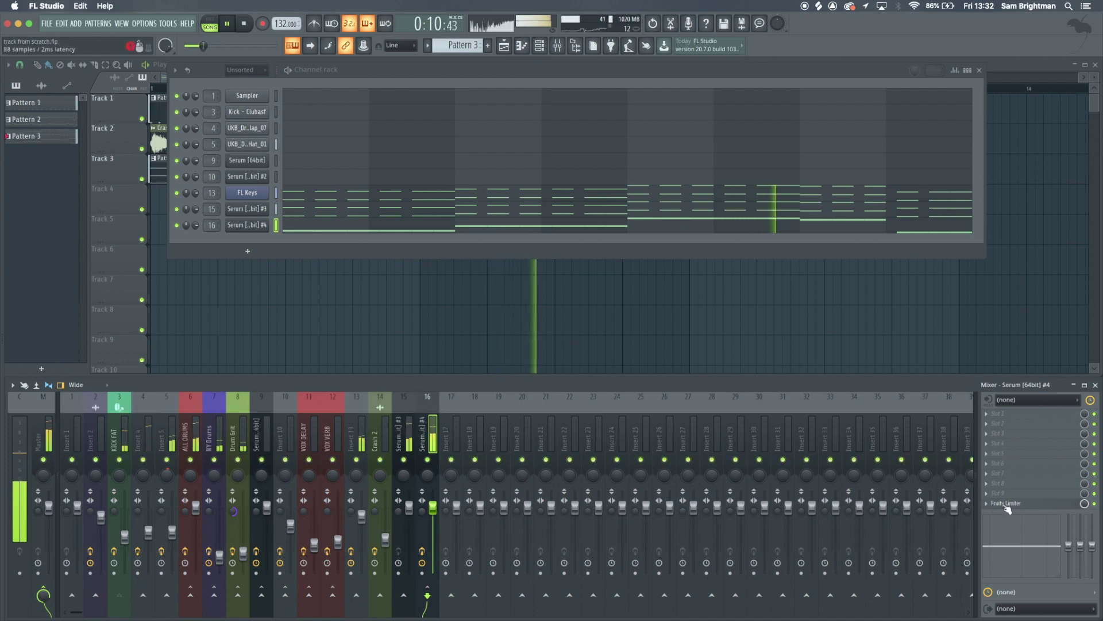
# - Raise the final three A# notes of Serum #4 by one octave, and replay the end of the pattern
pyautogui.click(486, 230)
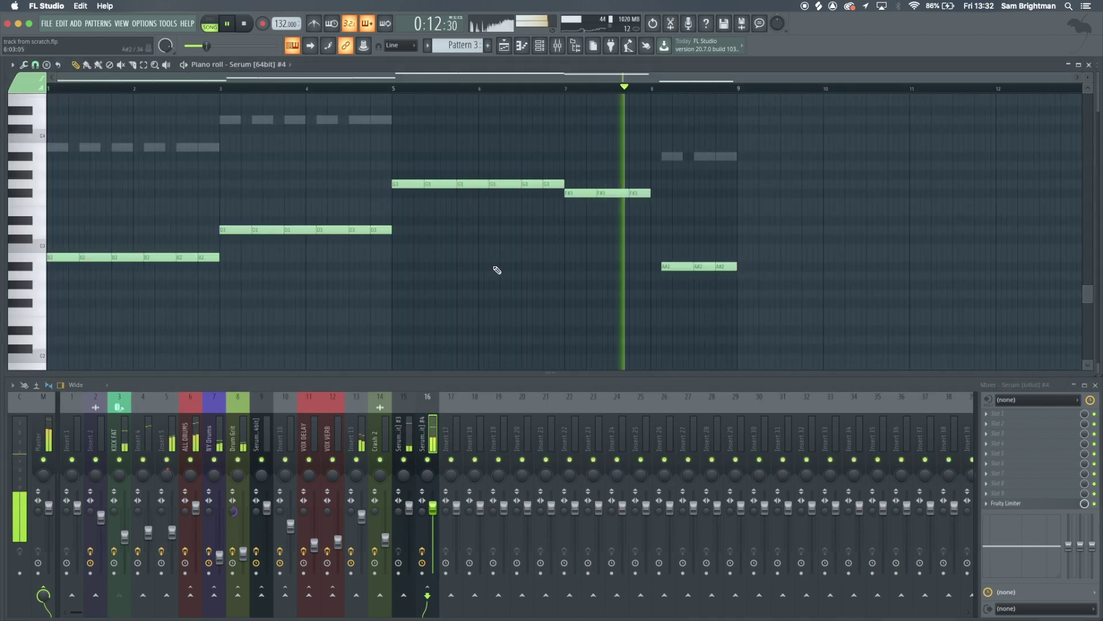
pyautogui.scroll(1, 632, 235)
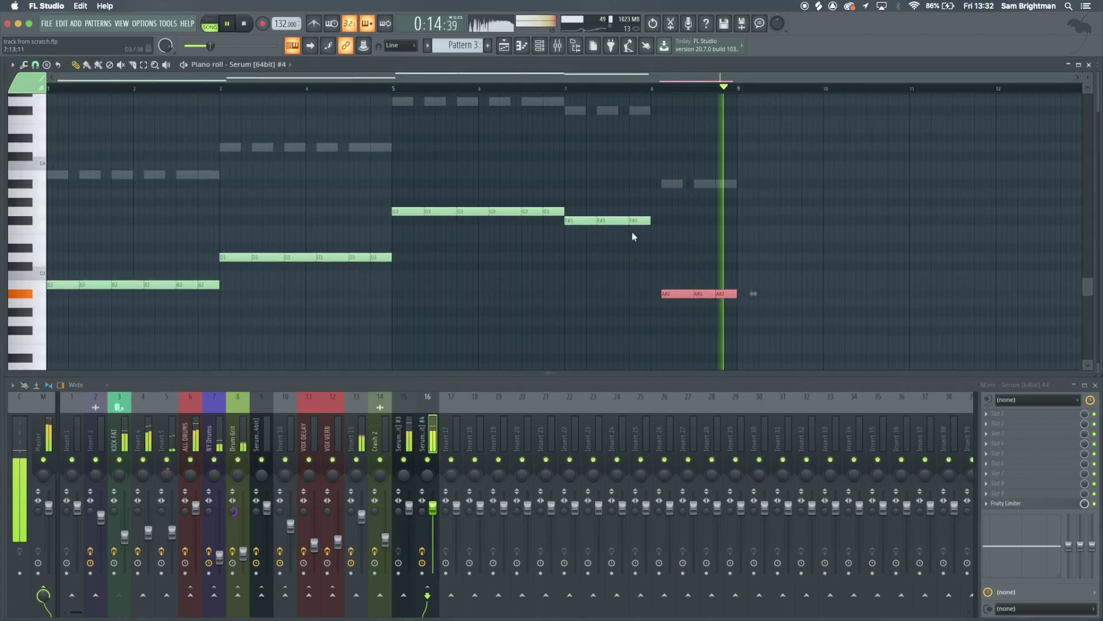
pyautogui.hotkey('ctrl', 'Up')
pyautogui.press('space')
pyautogui.click(717, 303)
pyautogui.press('space')
pyautogui.press('super+z')
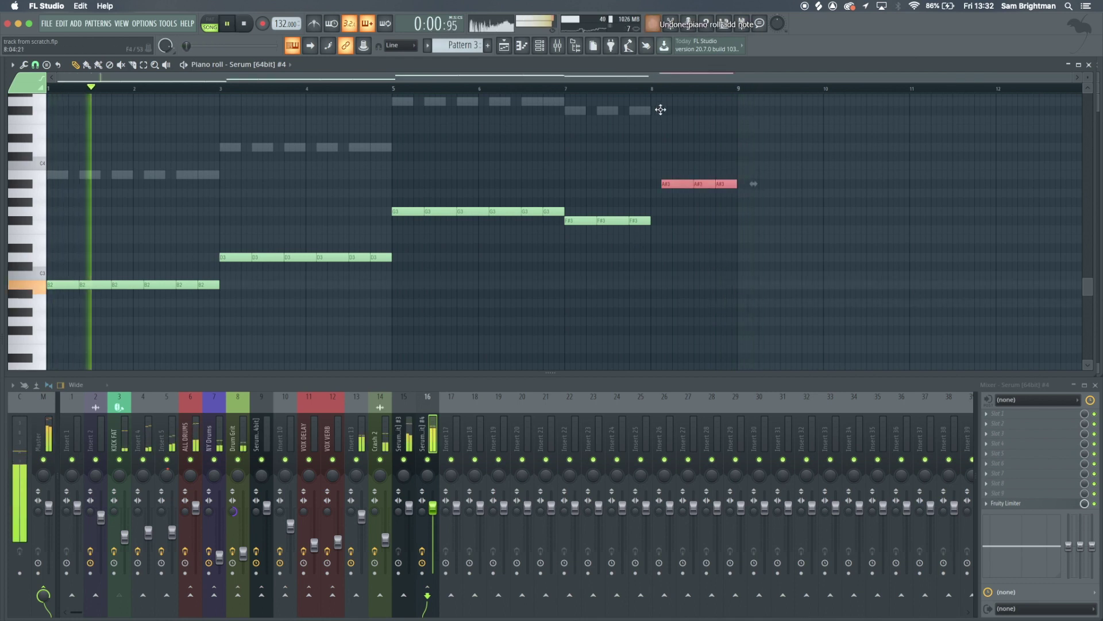
pyautogui.click(645, 88)
pyautogui.rightClick(659, 186)
pyautogui.scroll(2, 591, 201)
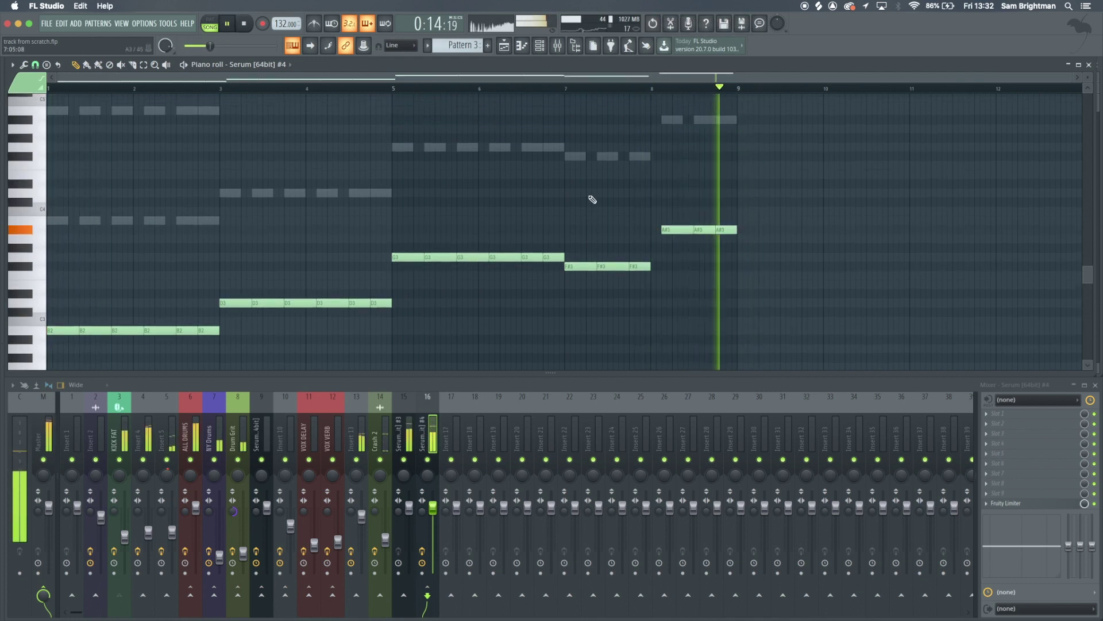
pyautogui.click(347, 193)
pyautogui.hotkey('ctrl', 'z')
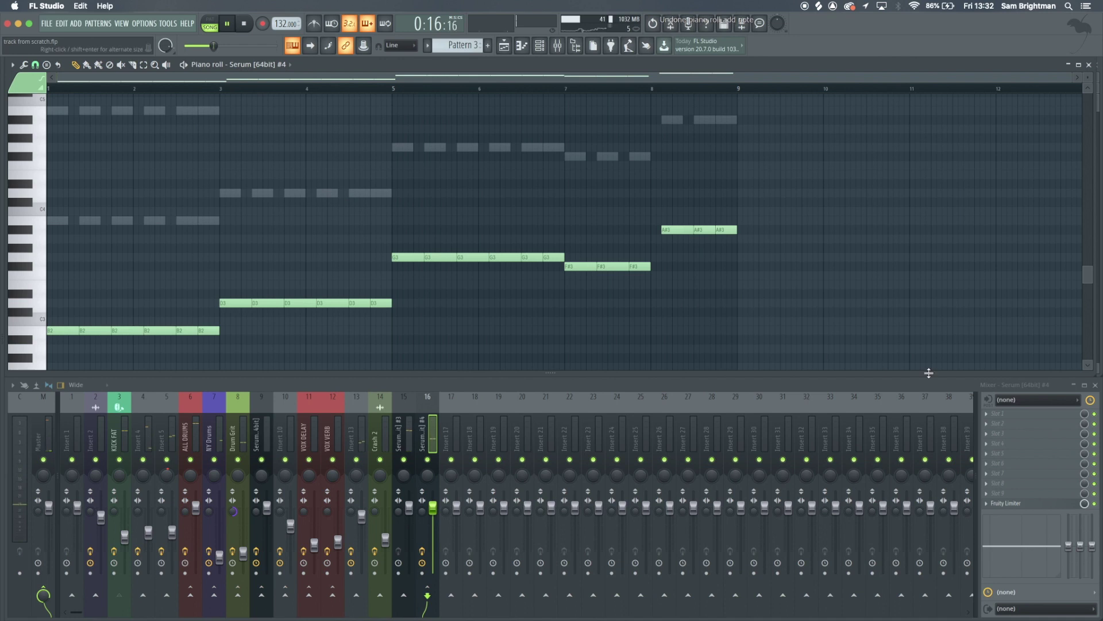
pyautogui.click(995, 413)
pyautogui.click(408, 283)
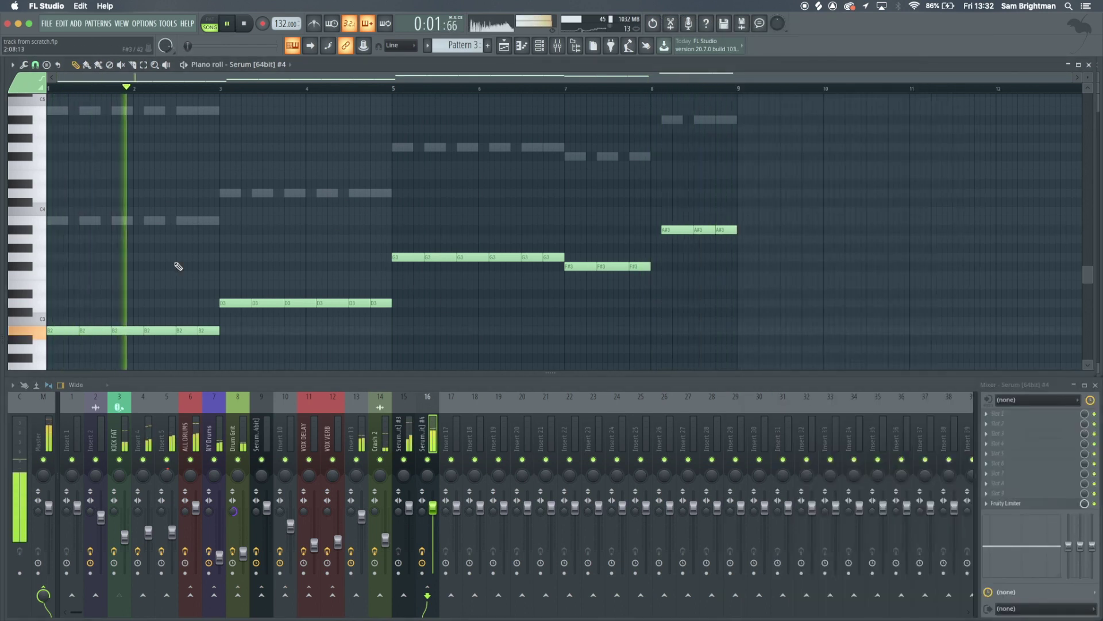
# - Close the piano roll and channel rack, leaving the playlist and mixer open
pyautogui.press('F7')
pyautogui.scroll(-1, 331, 267)
pyautogui.press('F9')
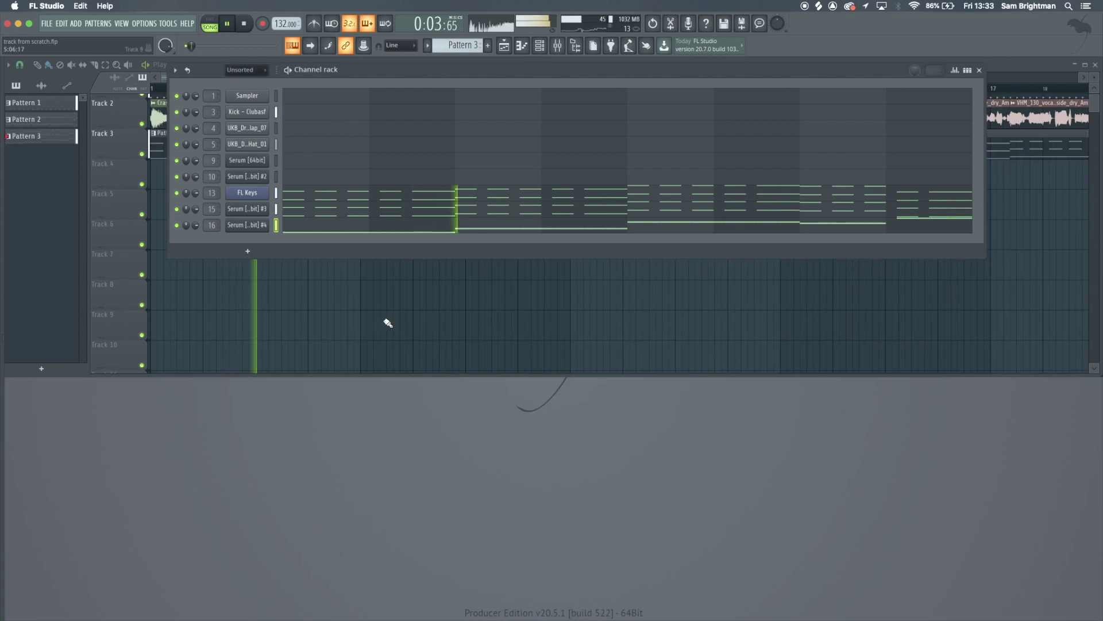
pyautogui.press('F6')
pyautogui.press('F9')
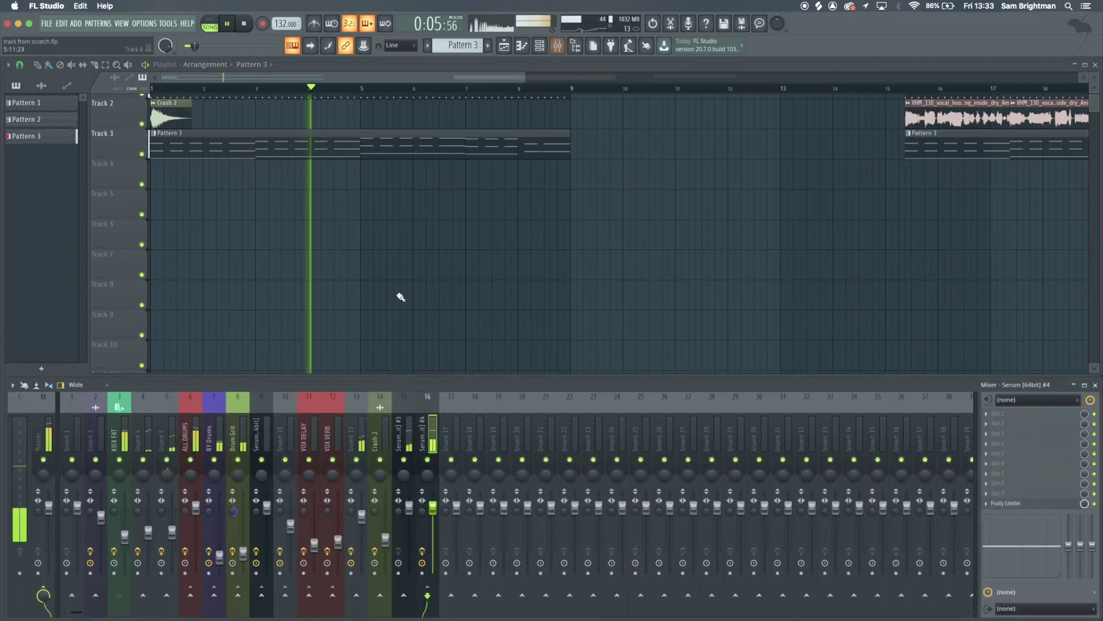
# - Listen to the existing vocal section, and place a copy of the VHM_130_vocal_hook_burning_inside_dry_Am clip at the start of Track 4
pyautogui.scroll(-5, 401, 297)
pyautogui.press('space')
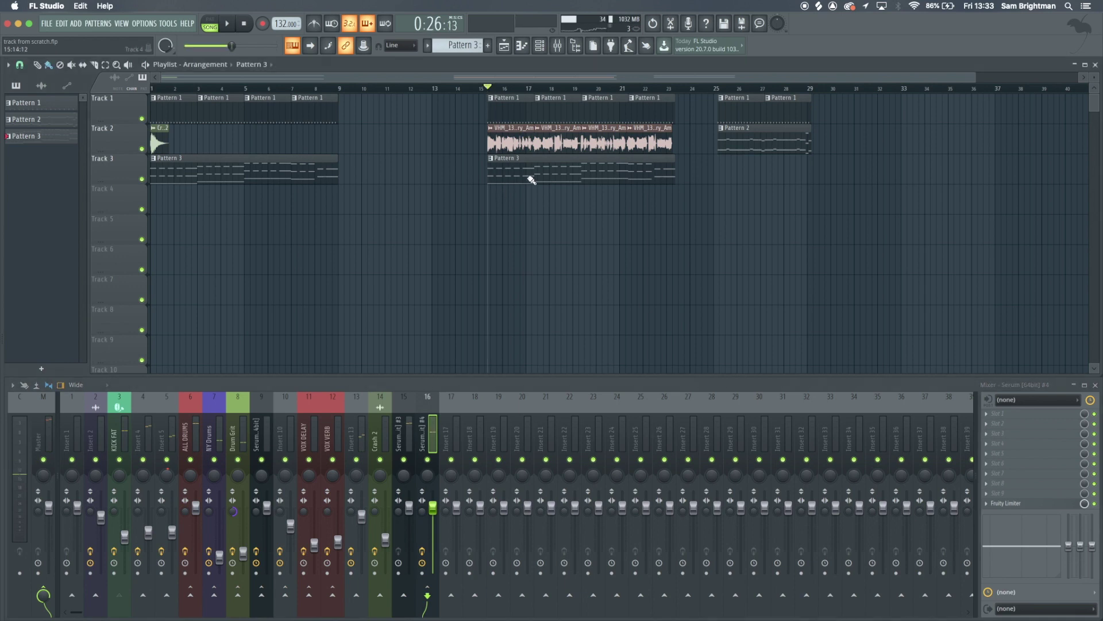
pyautogui.press('space')
pyautogui.scroll(-1, 524, 177)
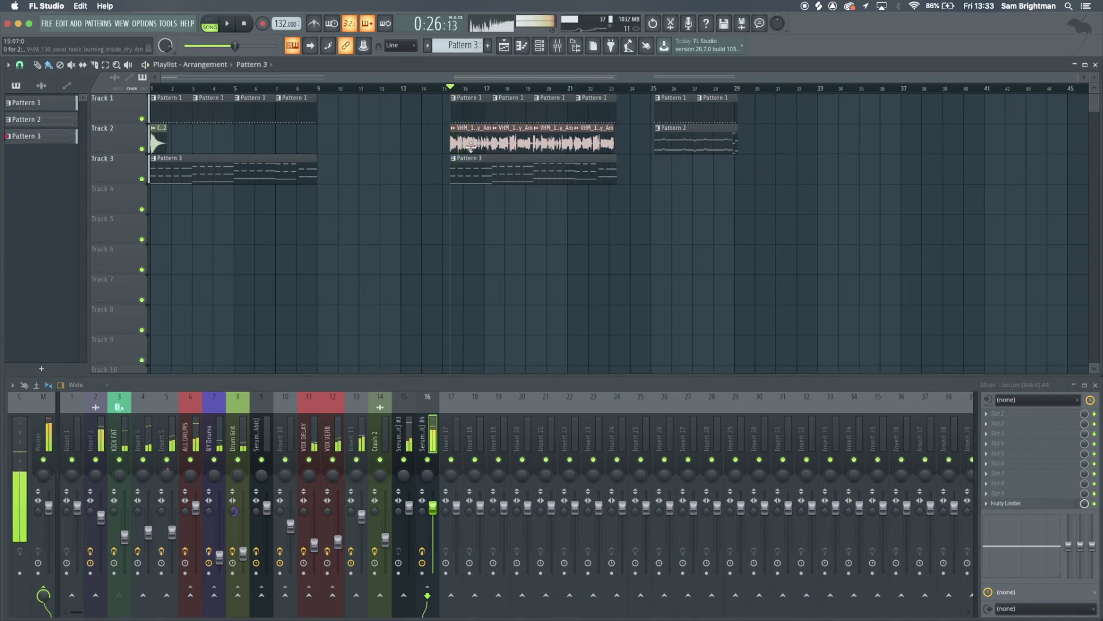
pyautogui.click(471, 146)
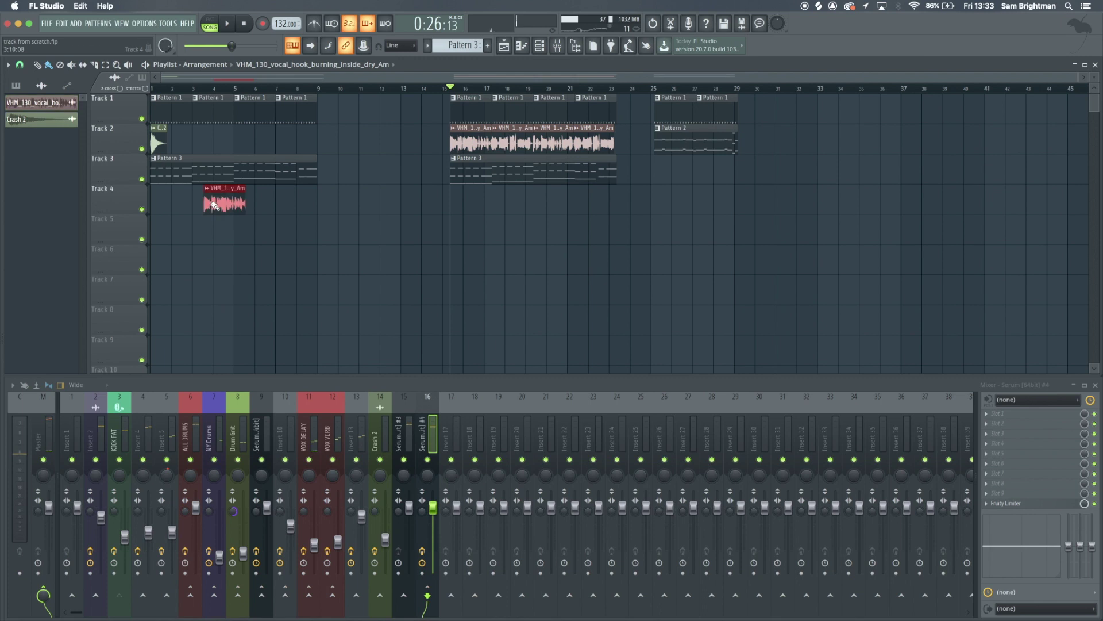
pyautogui.scroll(5, 166, 93)
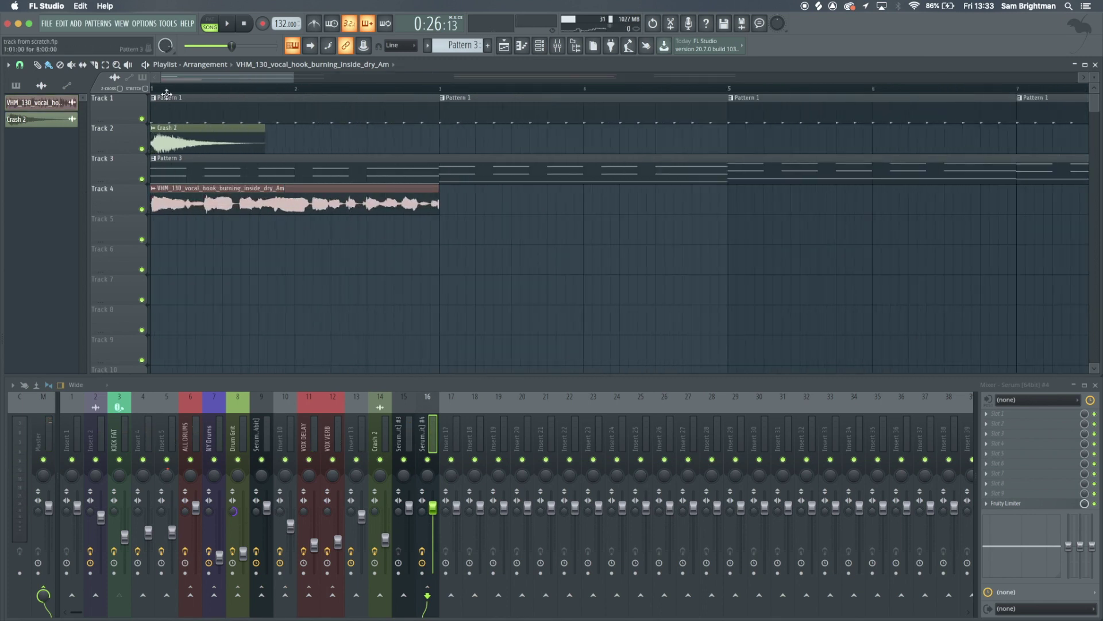
# - Trim the vocal hook clip on Track 4 to one bar and play it back with the track soloed
pyautogui.press('space')
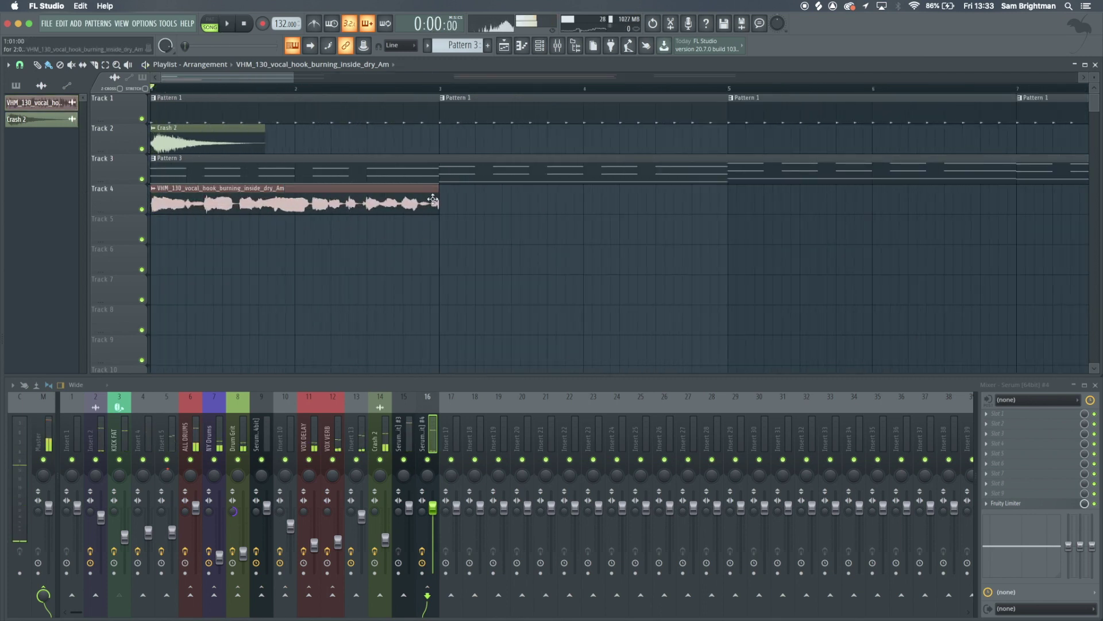
pyautogui.press('space')
pyautogui.moveTo(436, 197); pyautogui.dragTo(198, 204)
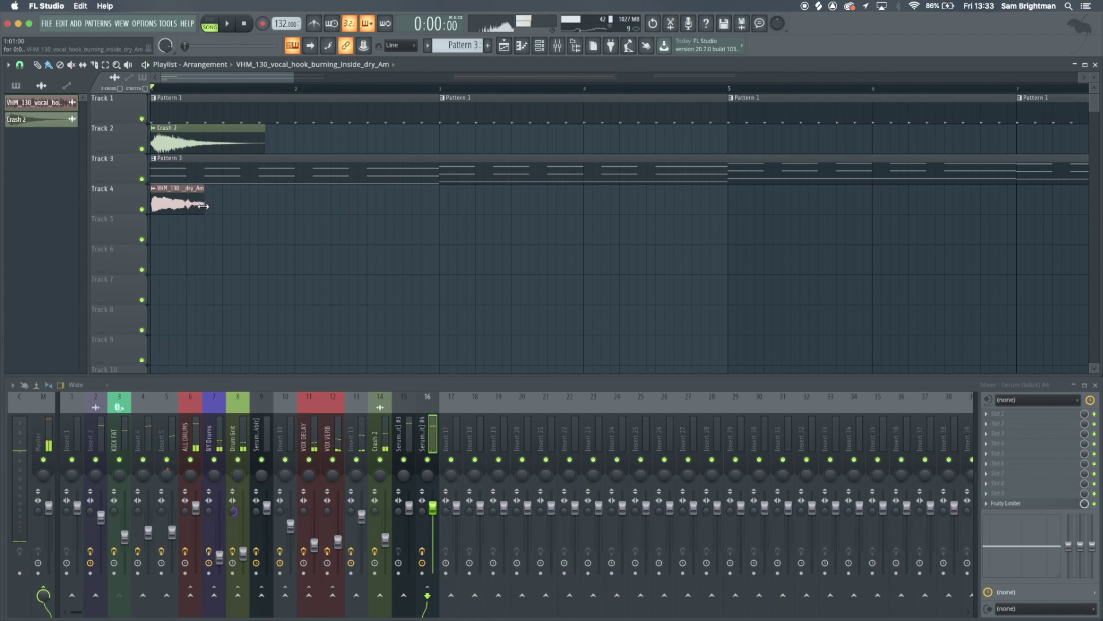
pyautogui.keyDown('ctrl'); pyautogui.click(142, 209); pyautogui.keyUp('ctrl')
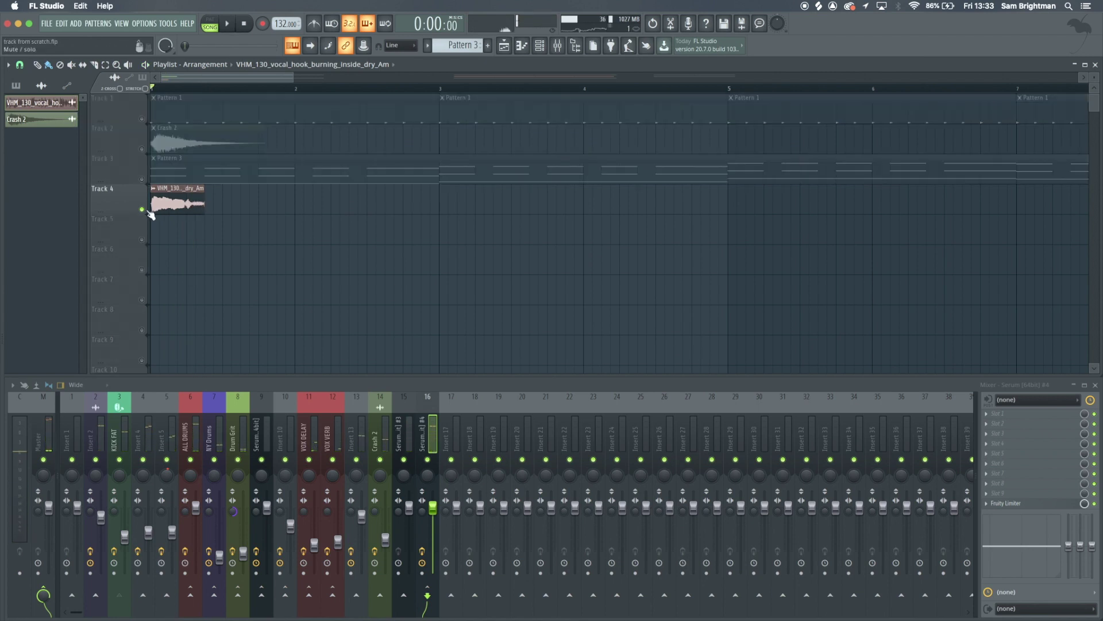
pyautogui.moveTo(204, 204); pyautogui.dragTo(295, 199)
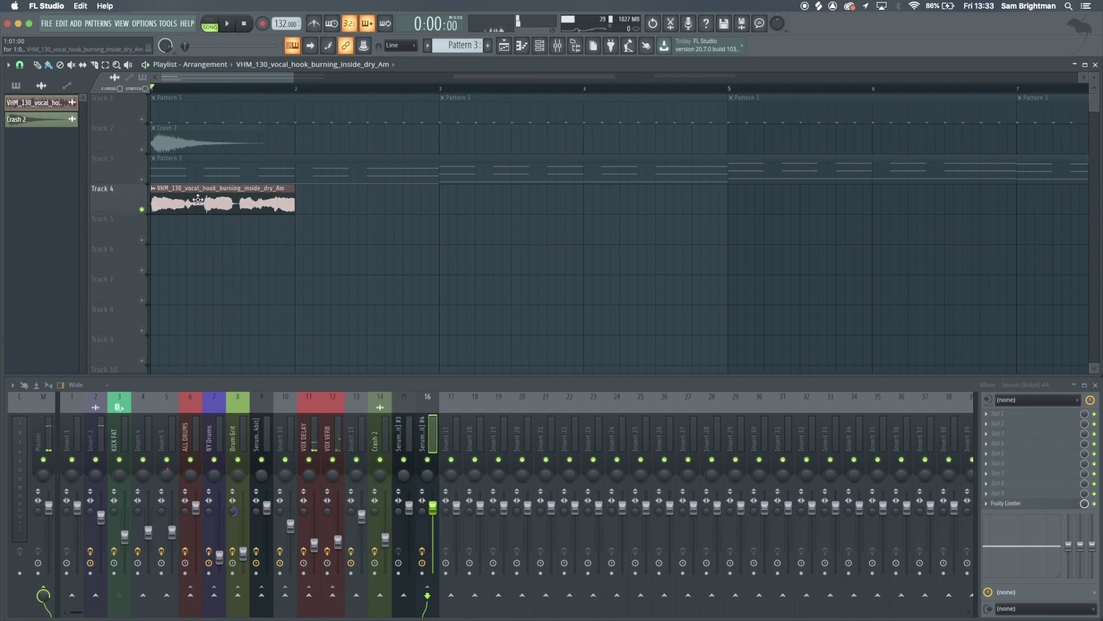
pyautogui.press('space')
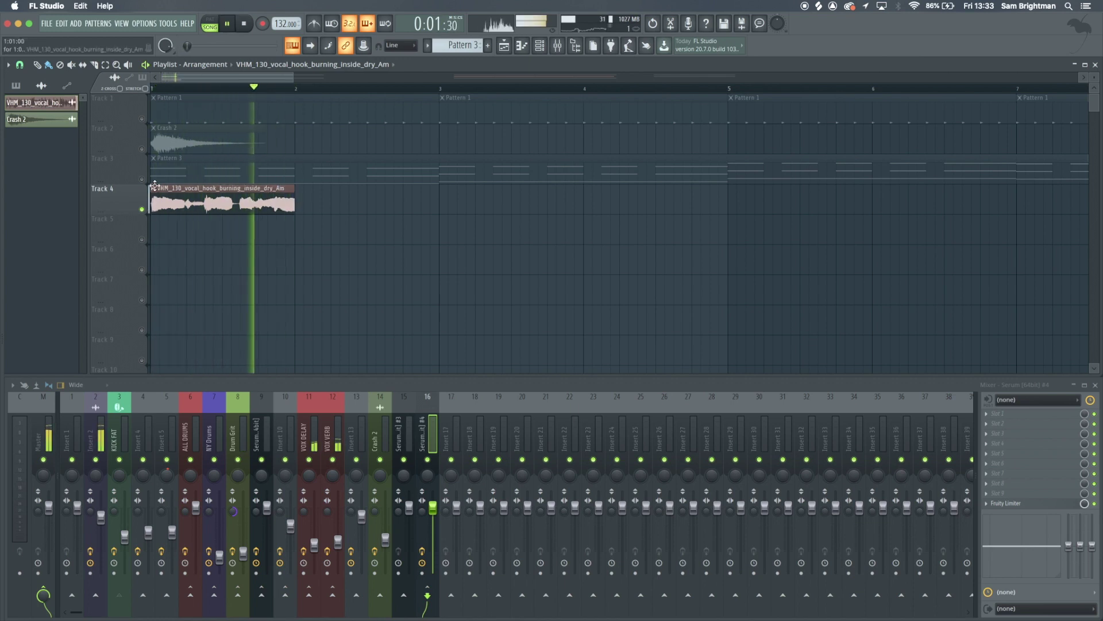
pyautogui.press('space')
# - Make the trimmed vocal clip unique, assign it to free mixer track 17, and close its channel settings
pyautogui.click(154, 188)
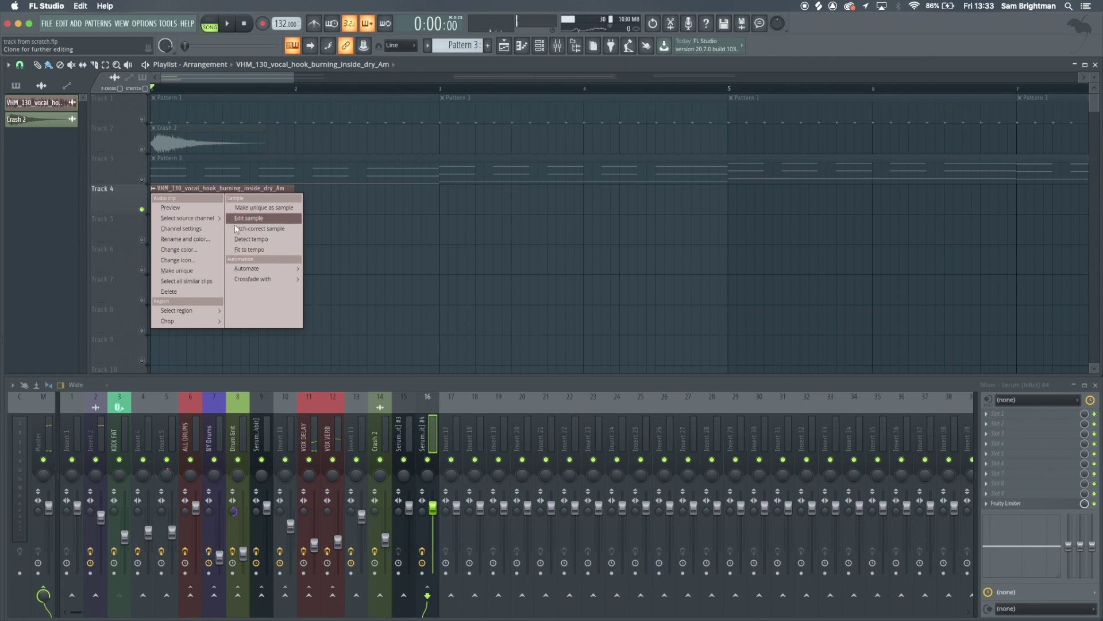
pyautogui.click(201, 270)
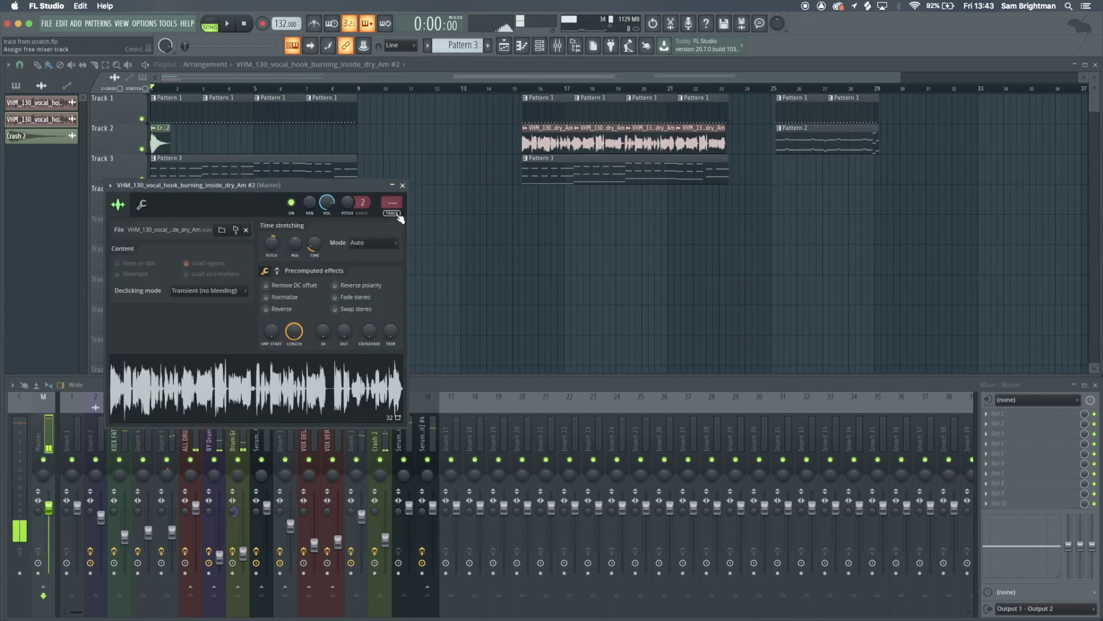
pyautogui.click(398, 215)
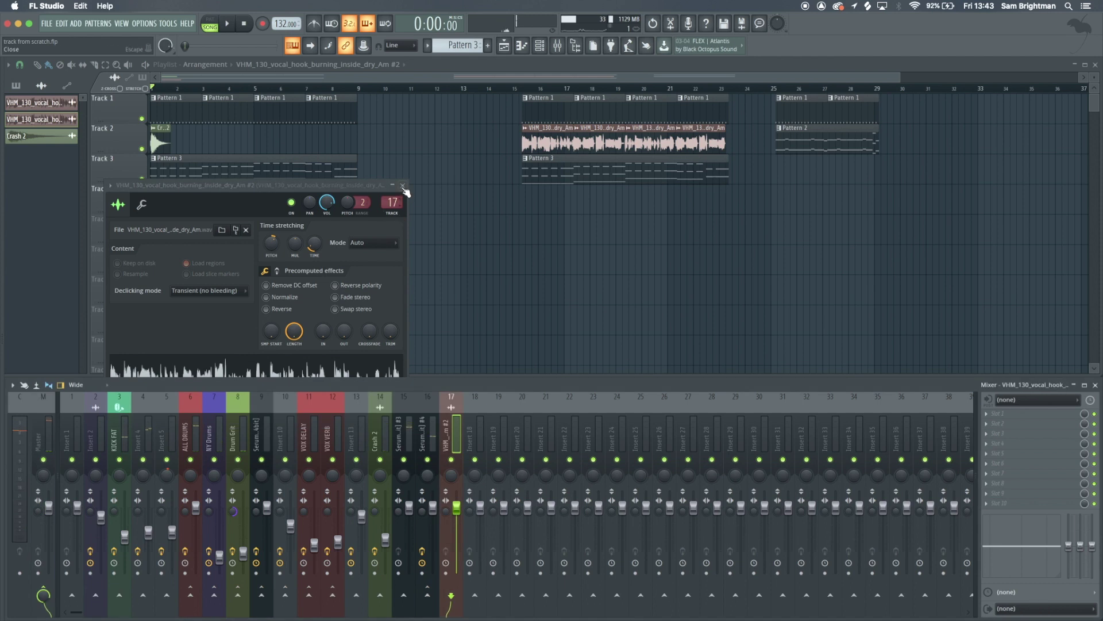
pyautogui.click(402, 186)
pyautogui.scroll(3, 300, 280)
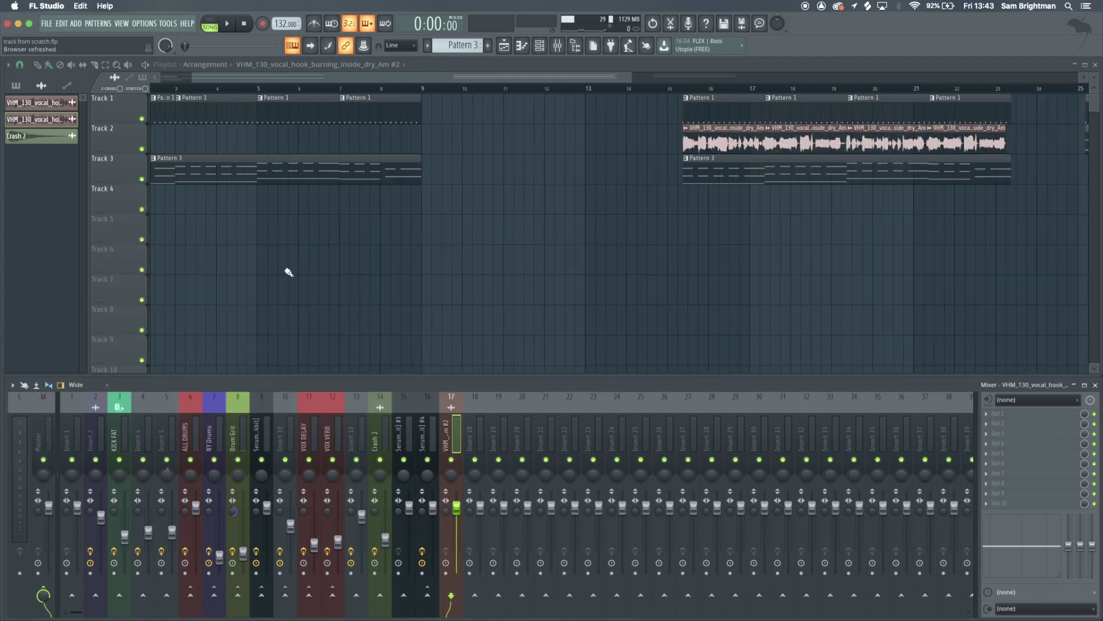
# - Load the saved vocal mixer state containing OTT, Kickstart, Fruity Compressor and Fruity parametric EQ 2 onto mixer track 17
pyautogui.click(12, 385)
pyautogui.moveTo(75, 413)
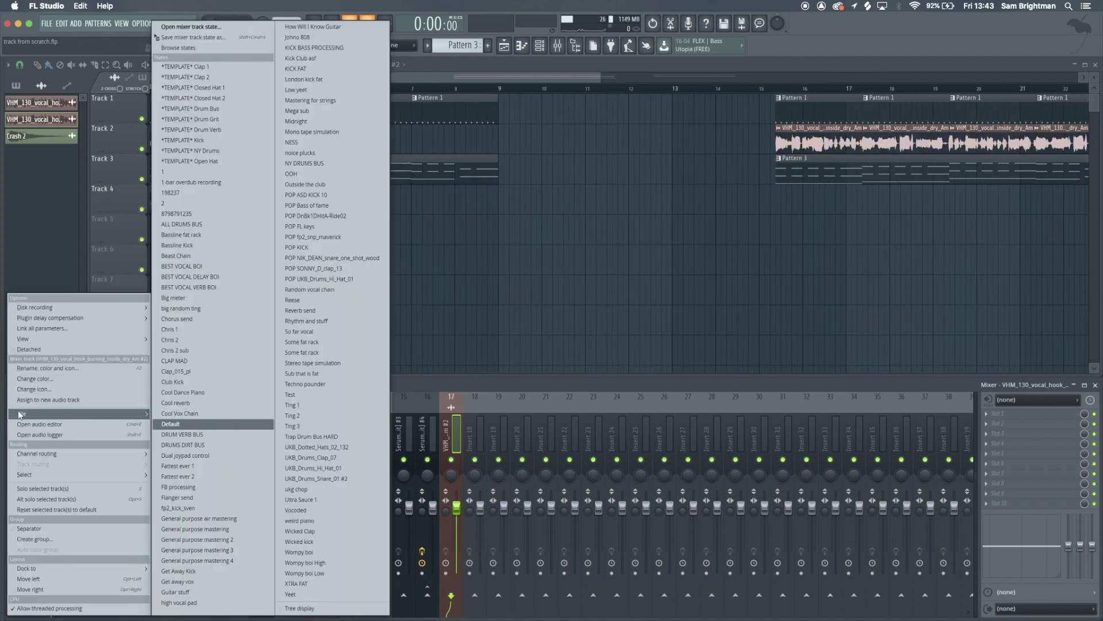
pyautogui.click(198, 269)
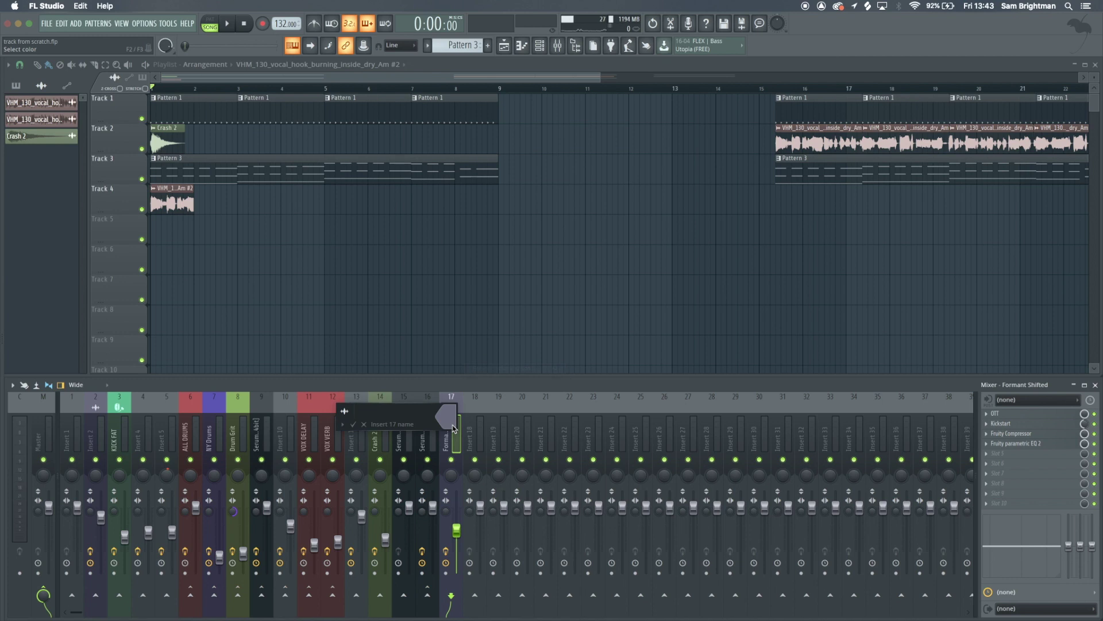
pyautogui.press('Return')
# - Check mixer track 17 during playback, and clear its Formant Shifted name back to the default
pyautogui.press('F9')
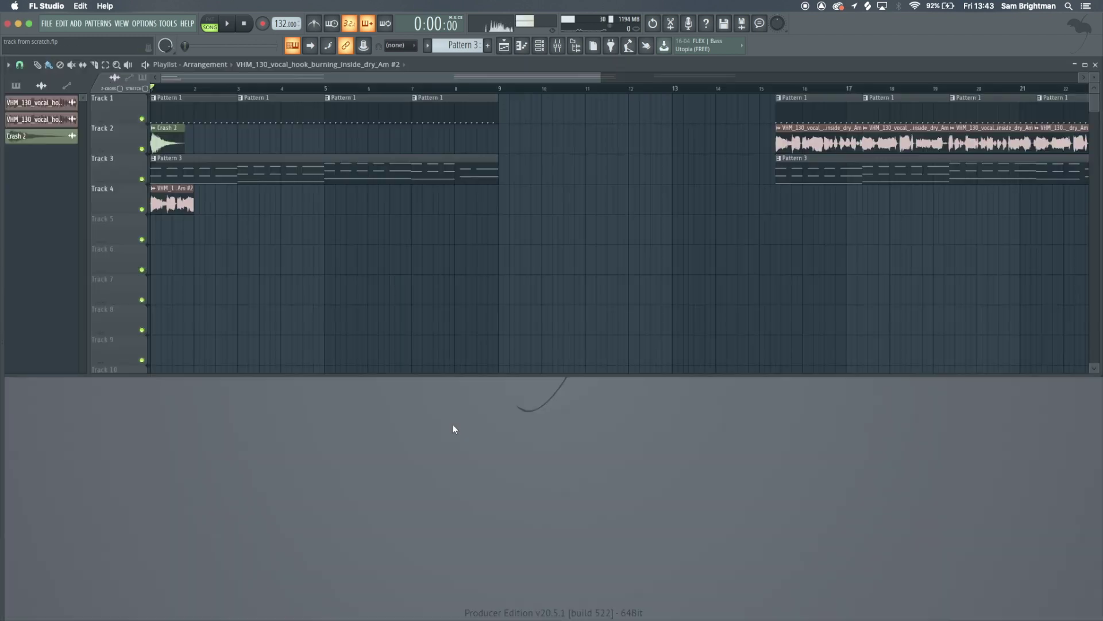
pyautogui.press('F9')
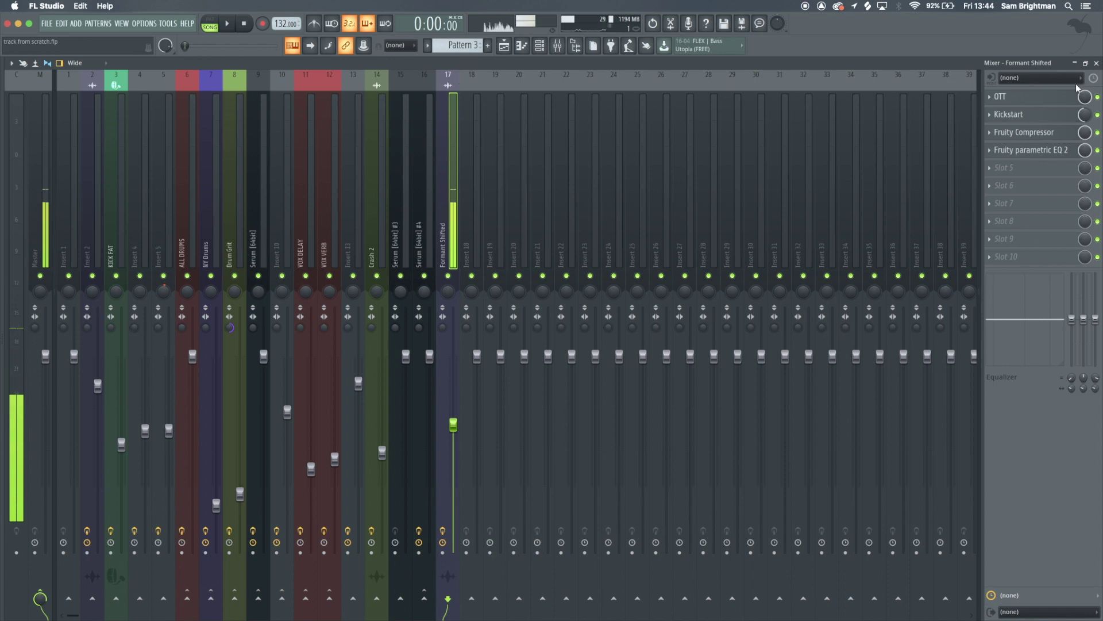
pyautogui.press('F5')
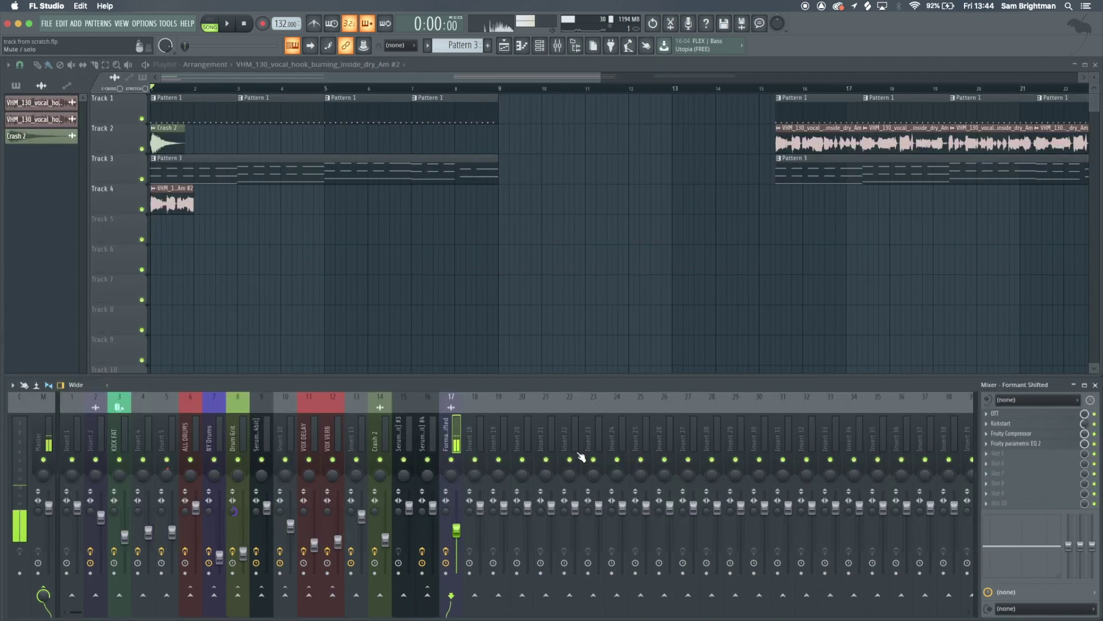
pyautogui.press('space')
pyautogui.rightClick(445, 433)
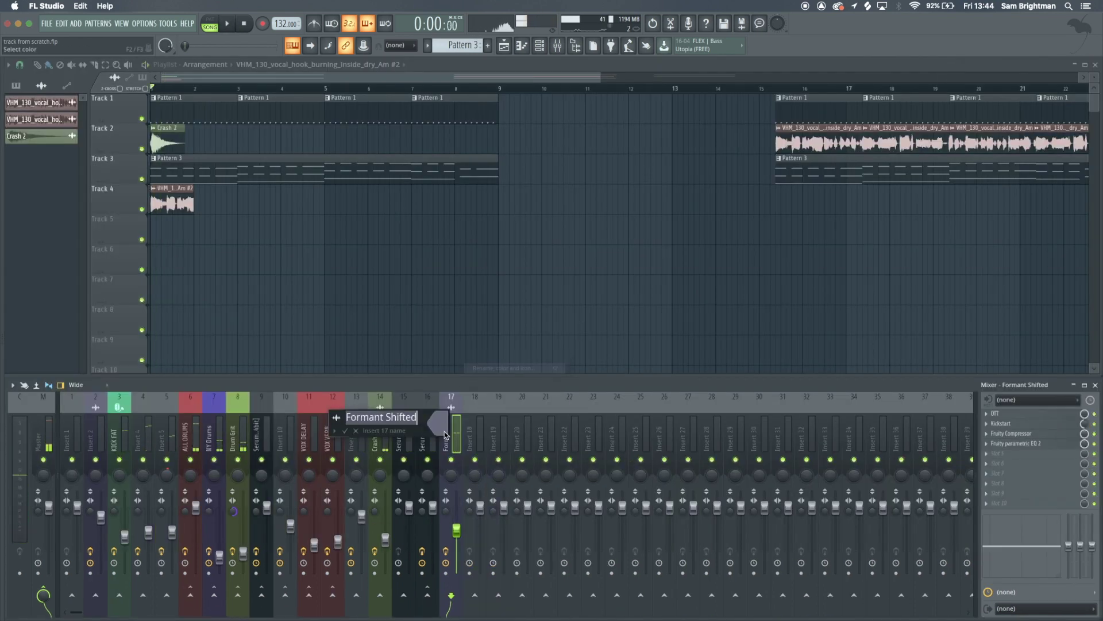
pyautogui.press('Return')
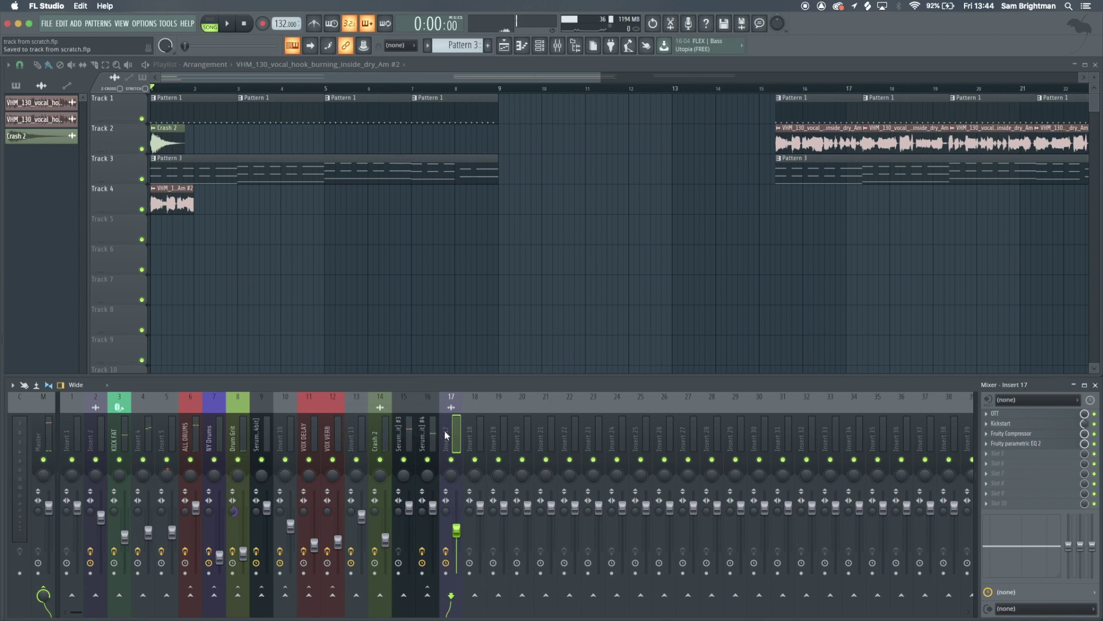
# - Add Fruity Reeverb 2 to slot 5 of mixer track 17, adjust its dry and wet levels, and audition it in the mix
pyautogui.click(1021, 458)
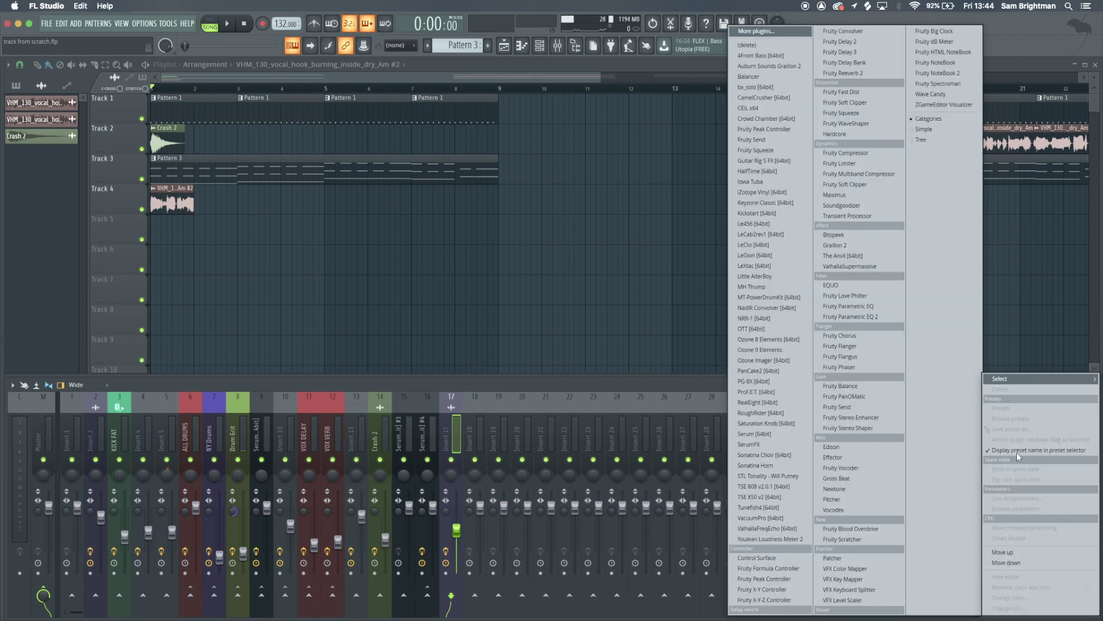
pyautogui.click(871, 74)
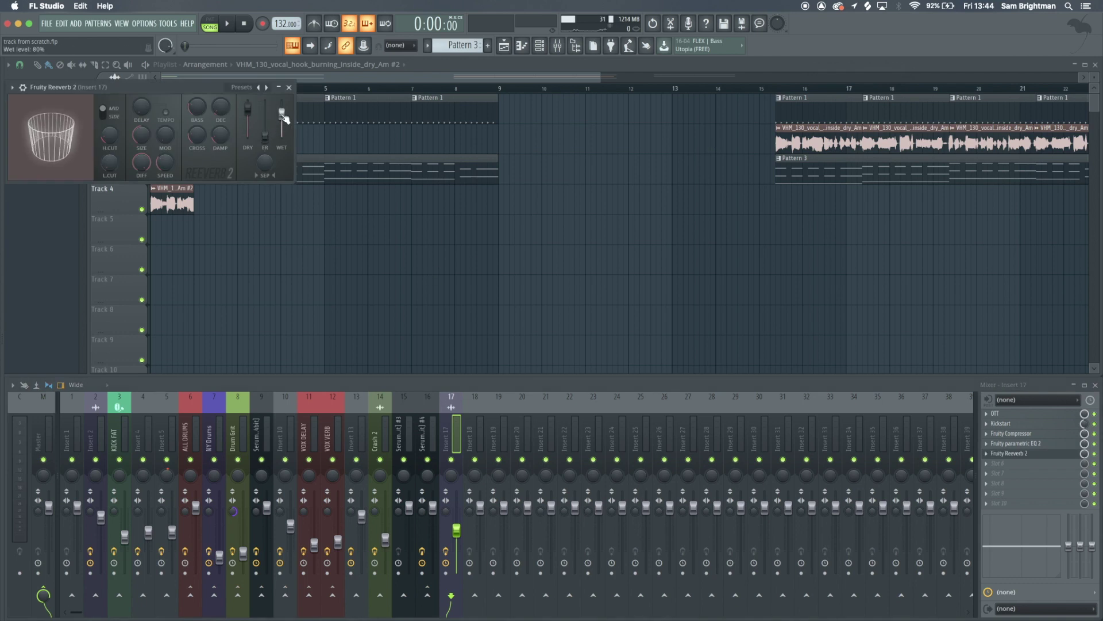
pyautogui.scroll(4, 282, 118)
pyautogui.press('space')
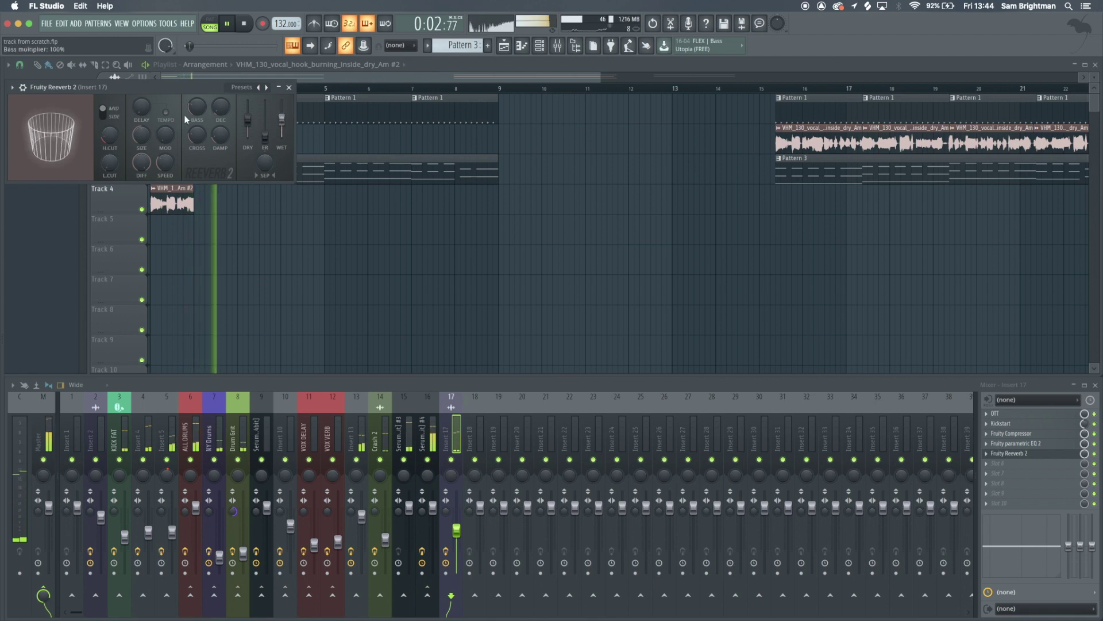
pyautogui.press('space')
pyautogui.press('Escape')
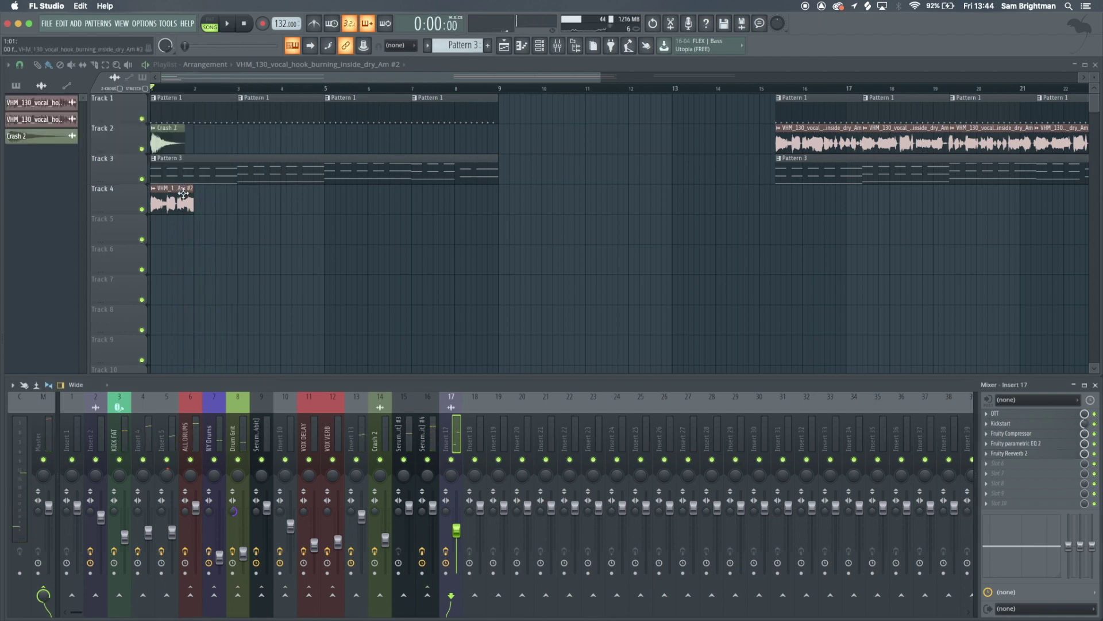
# - Duplicate the one-bar vocal clip along Track 4 until it fills the eight-bar opening
pyautogui.keyDown('ctrl'); pyautogui.click(177, 189); pyautogui.keyUp('ctrl')
pyautogui.hotkey('ctrl', 'b')
pyautogui.hotkey('ctrl', 'b')
pyautogui.hotkey('ctrl', 'b')
pyautogui.hotkey('ctrl', 'b')
pyautogui.hotkey('ctrl', 'b')
pyautogui.hotkey('ctrl', 'b')
pyautogui.hotkey('ctrl', 'b')
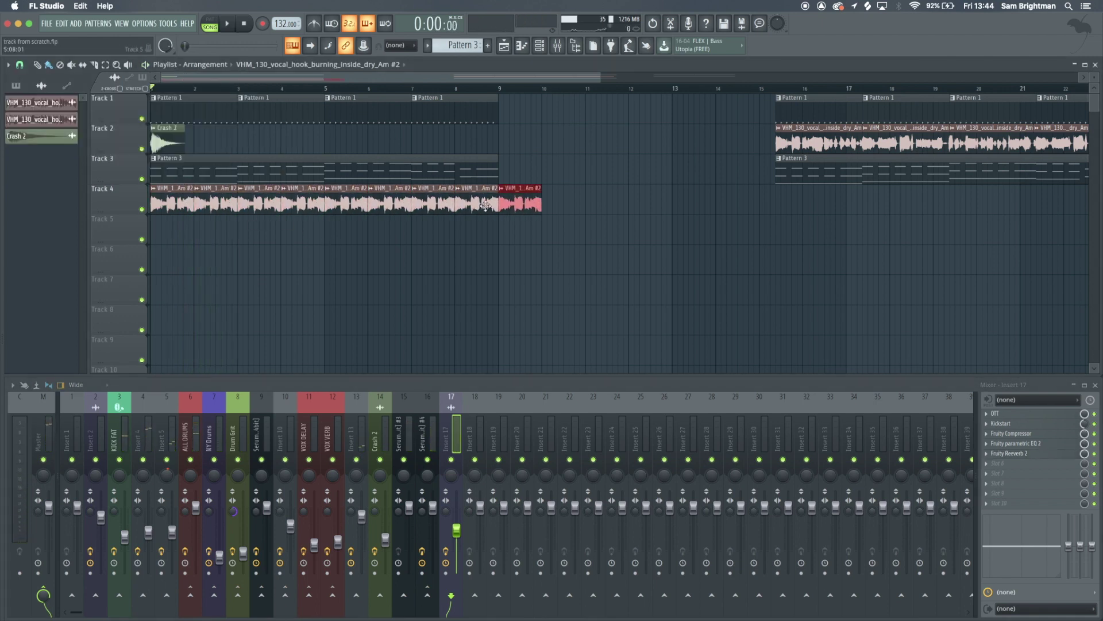
# - Solo Track 4 in the playlist, play the vocal chops, and raise the wet level of Fruity Reeverb 2
pyautogui.rightClick(143, 210)
pyautogui.press('space')
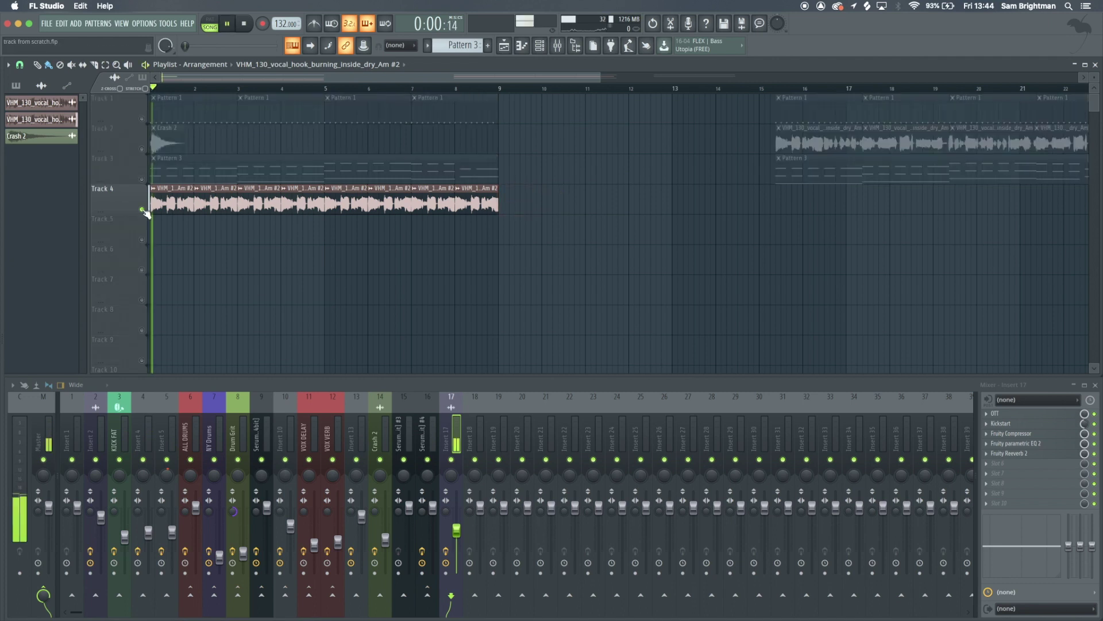
pyautogui.click(1049, 453)
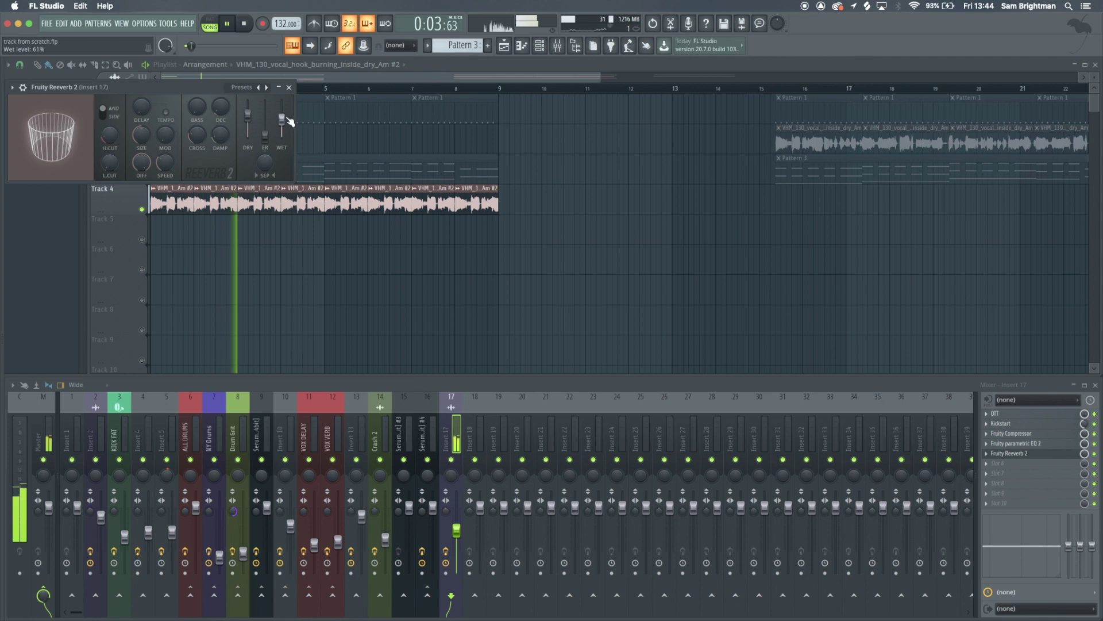
pyautogui.moveTo(281, 116); pyautogui.dragTo(282, 111)
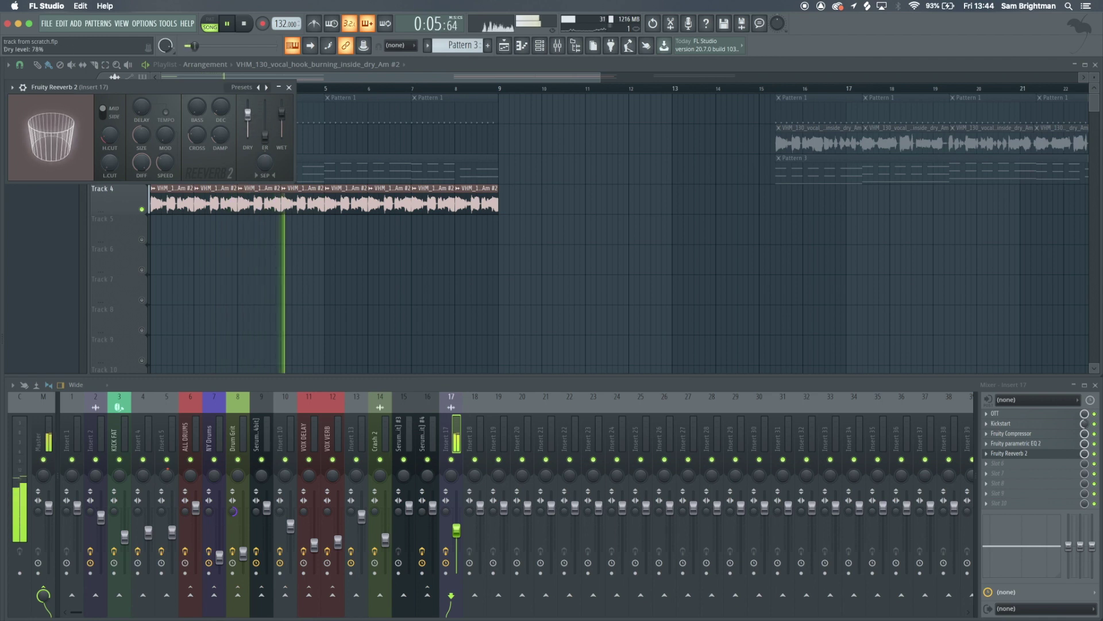
# - Reset the reverb's dry level and lower it, reset its wet level, stop playback, and close the plugin
pyautogui.rightClick(249, 115)
pyautogui.click(259, 124)
pyautogui.moveTo(250, 114); pyautogui.dragTo(250, 123)
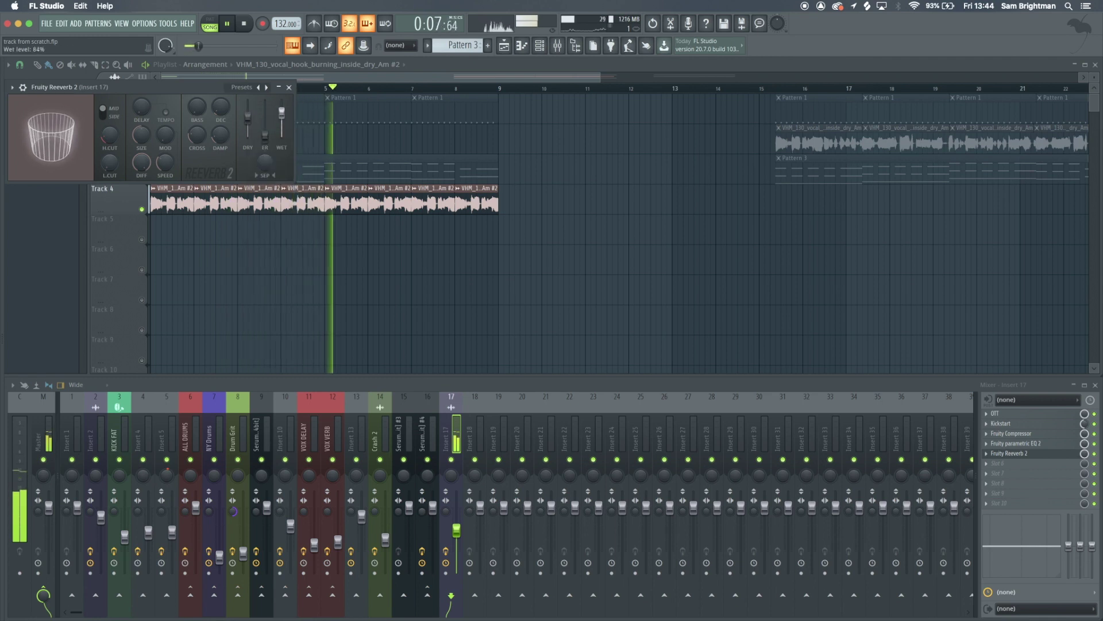
pyautogui.rightClick(281, 115)
pyautogui.click(292, 124)
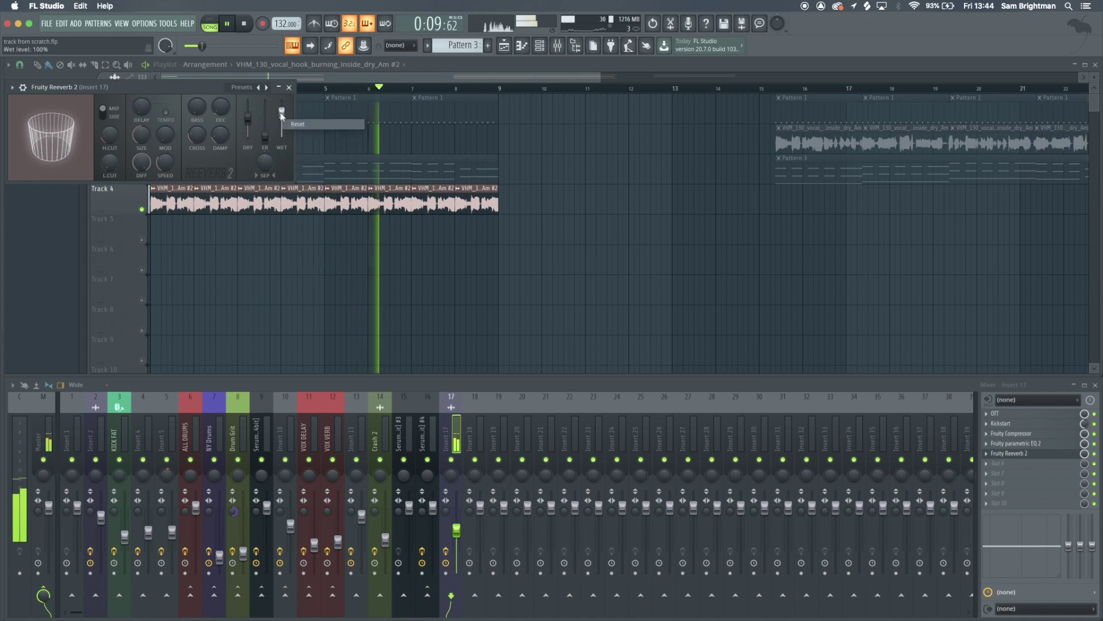
pyautogui.press('space')
pyautogui.press('Escape')
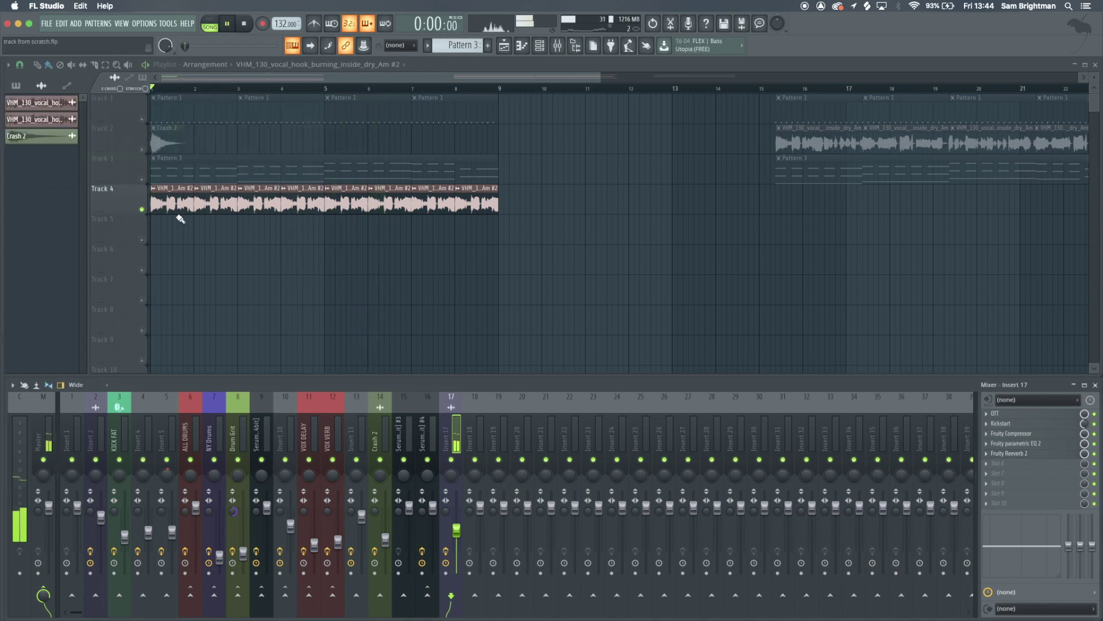
# - Sidechain the KICK FAT mixer track to track 17, and take Track 4 out of solo in the playlist
pyautogui.click(118, 451)
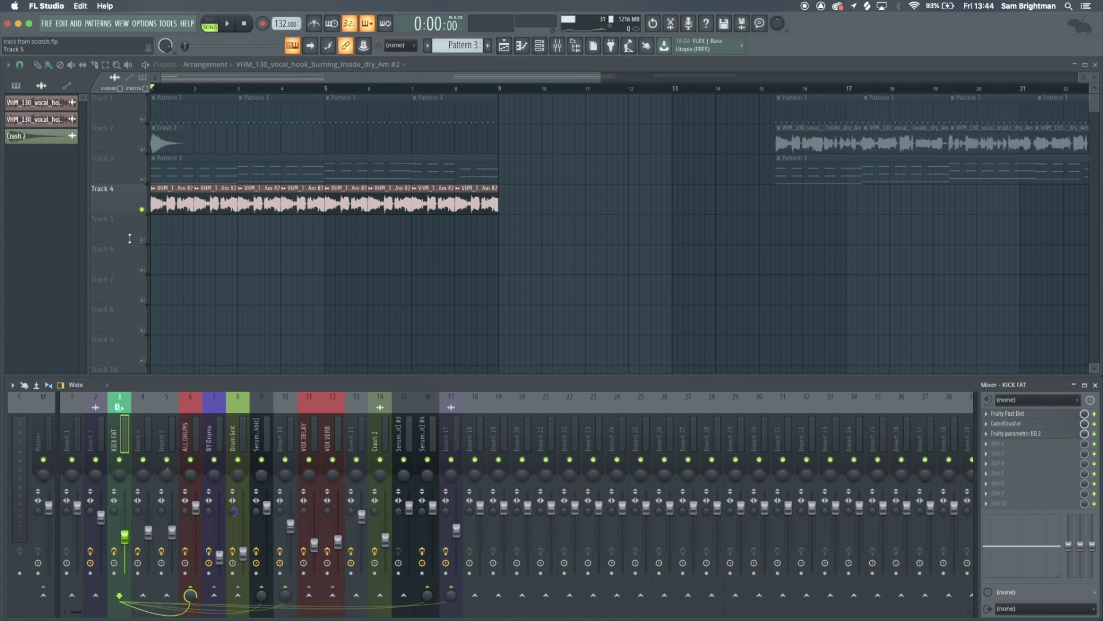
pyautogui.rightClick(142, 119)
pyautogui.rightClick(142, 119)
# - Solo mixer track 17, start playback, and load Fruity Limiter in its last effect slot
pyautogui.click(459, 440)
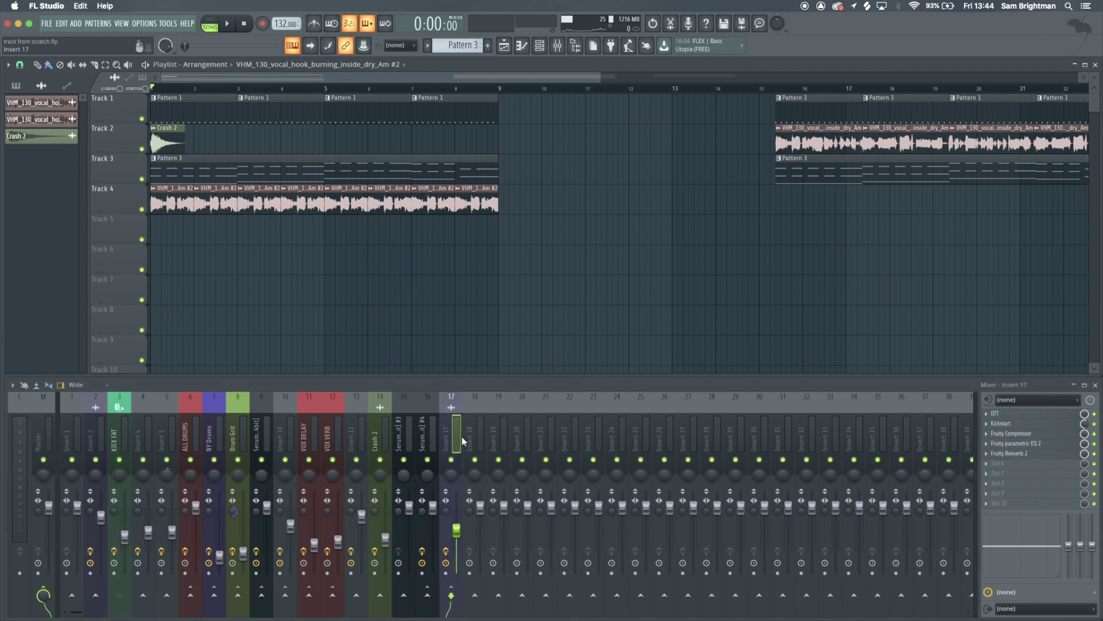
pyautogui.press('s')
pyautogui.press('space')
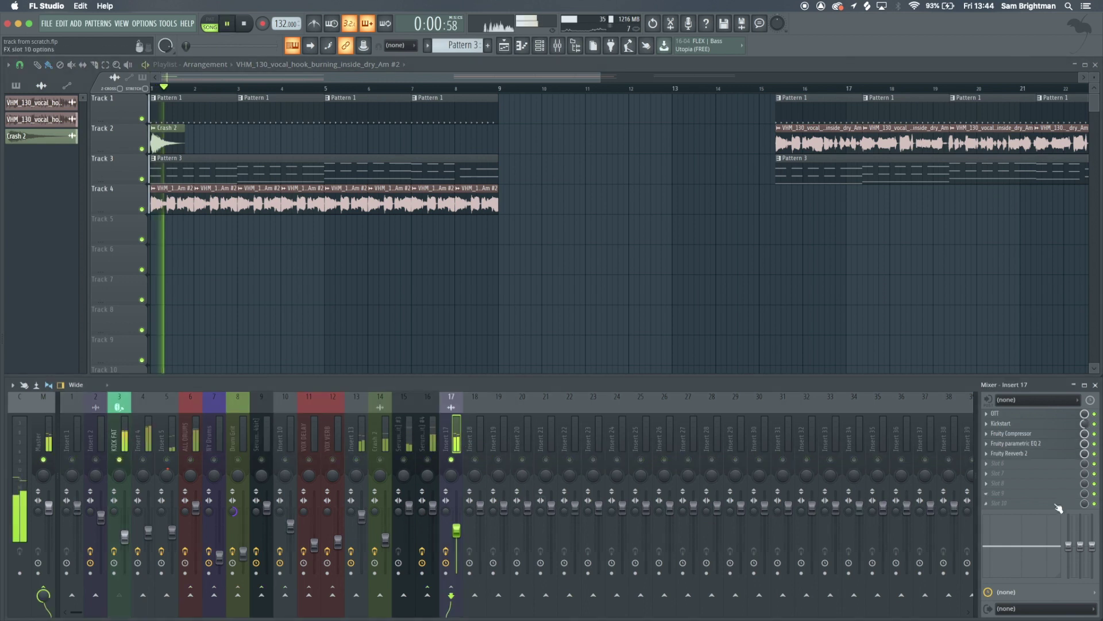
pyautogui.click(1011, 463)
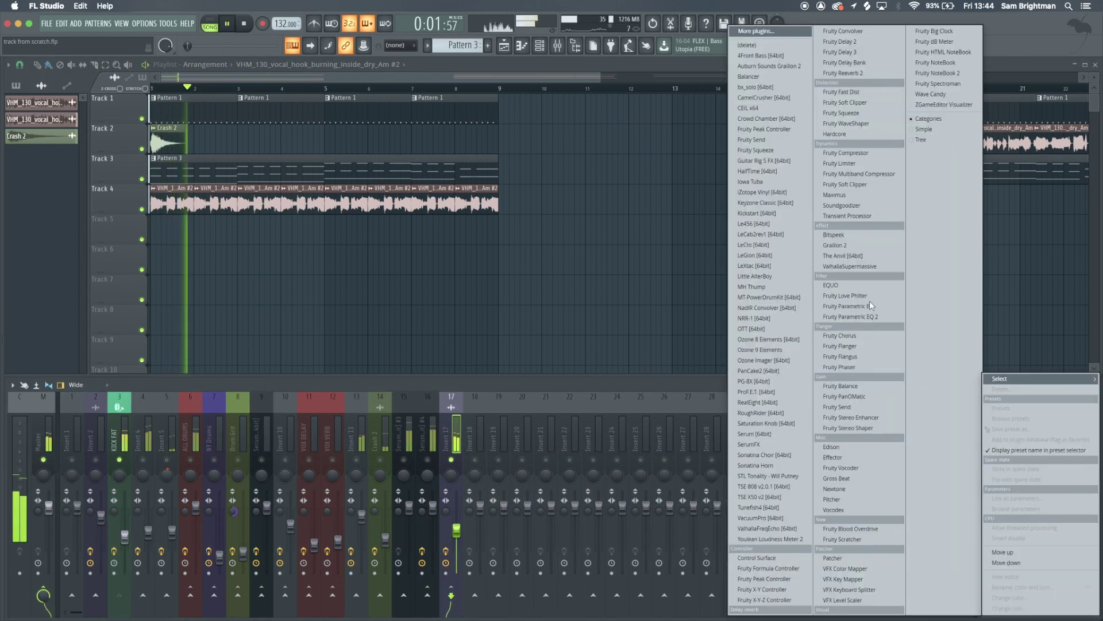
pyautogui.click(844, 163)
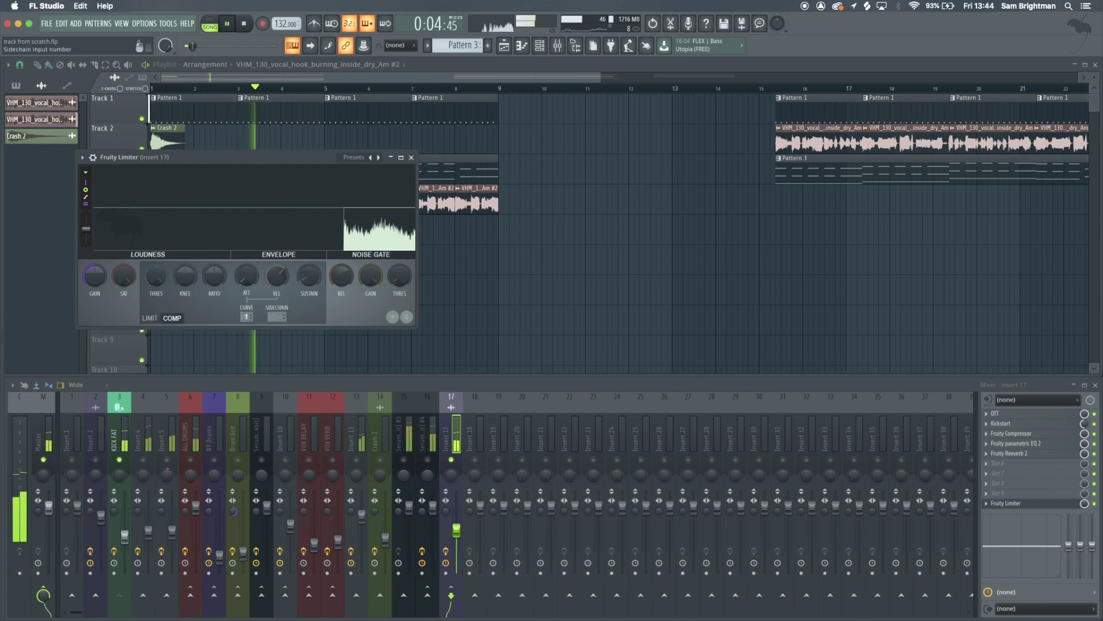
# - Switch the limiter to compressor mode with the sidechain input, lower its threshold beyond -25 dB, raise its ratio, and close it
pyautogui.click(172, 318)
pyautogui.moveTo(155, 277); pyautogui.dragTo(155, 316)
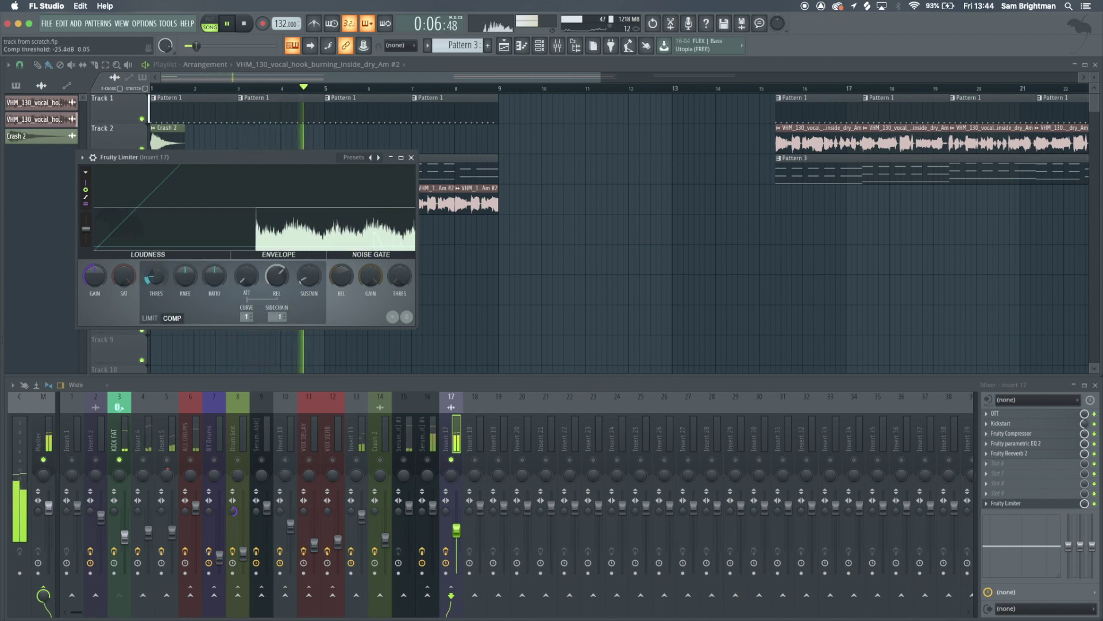
pyautogui.moveTo(214, 277); pyautogui.dragTo(214, 230)
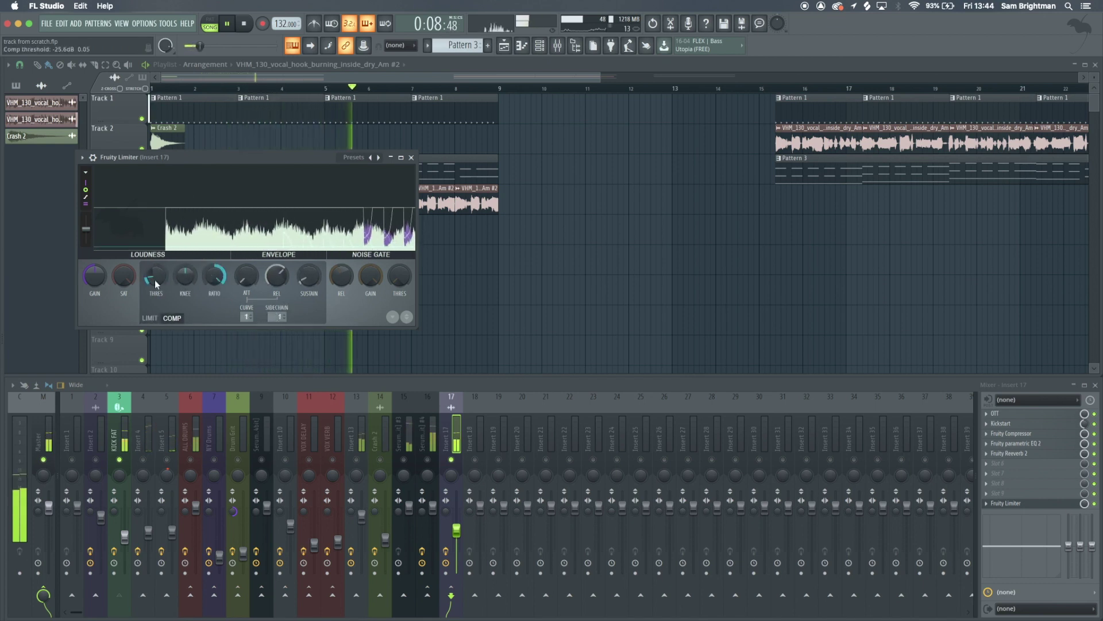
pyautogui.moveTo(155, 280); pyautogui.dragTo(155, 290)
pyautogui.press('Escape')
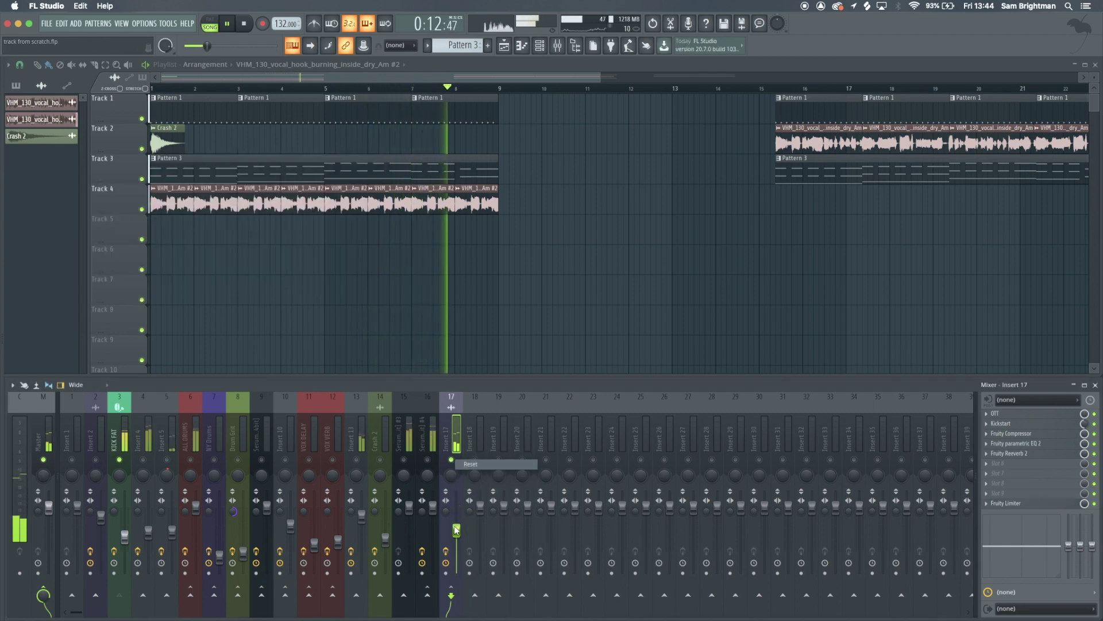
# - Restart playback, take mixer track 17 out of solo, and lower the faders of mixer tracks 17 and 15
pyautogui.press('space')
pyautogui.press('space')
pyautogui.rightClick(451, 459)
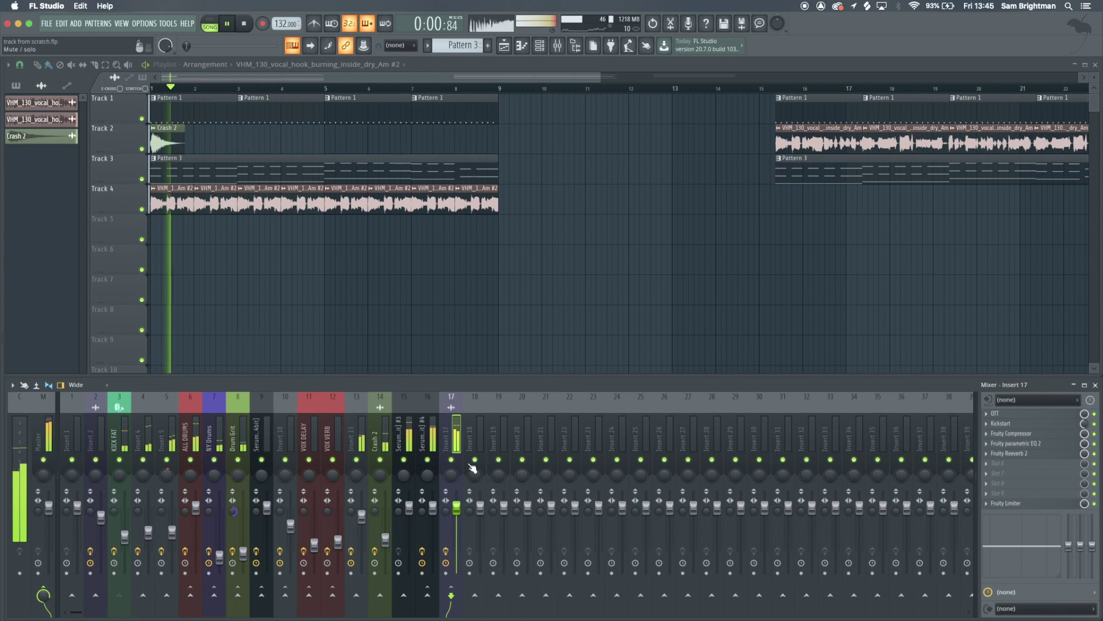
pyautogui.moveTo(456, 507); pyautogui.dragTo(456, 520)
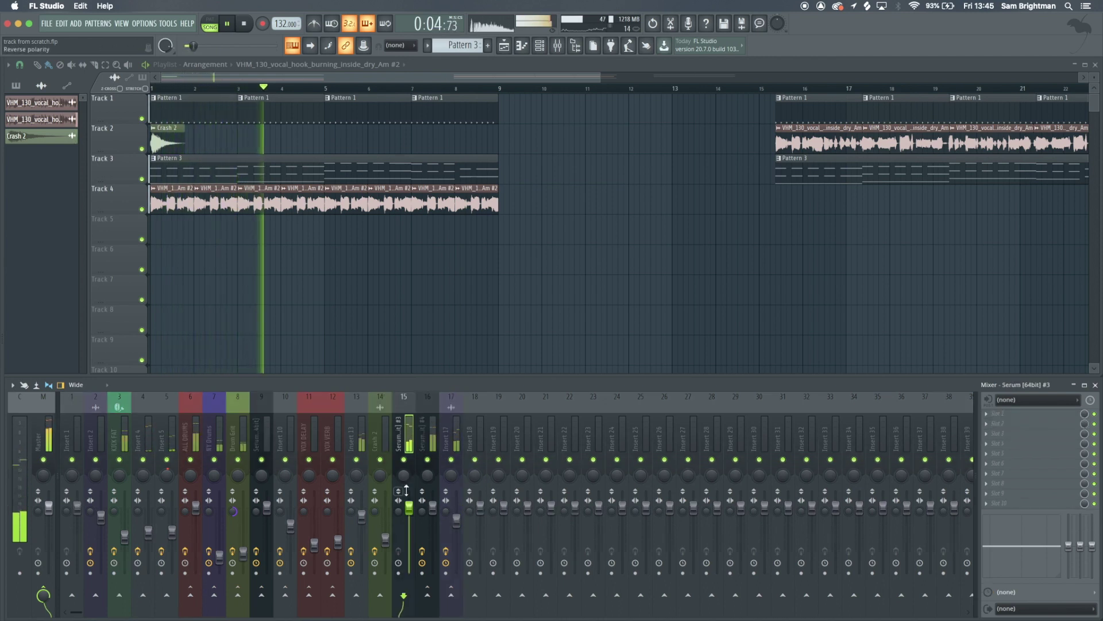
pyautogui.moveTo(409, 506); pyautogui.dragTo(409, 519)
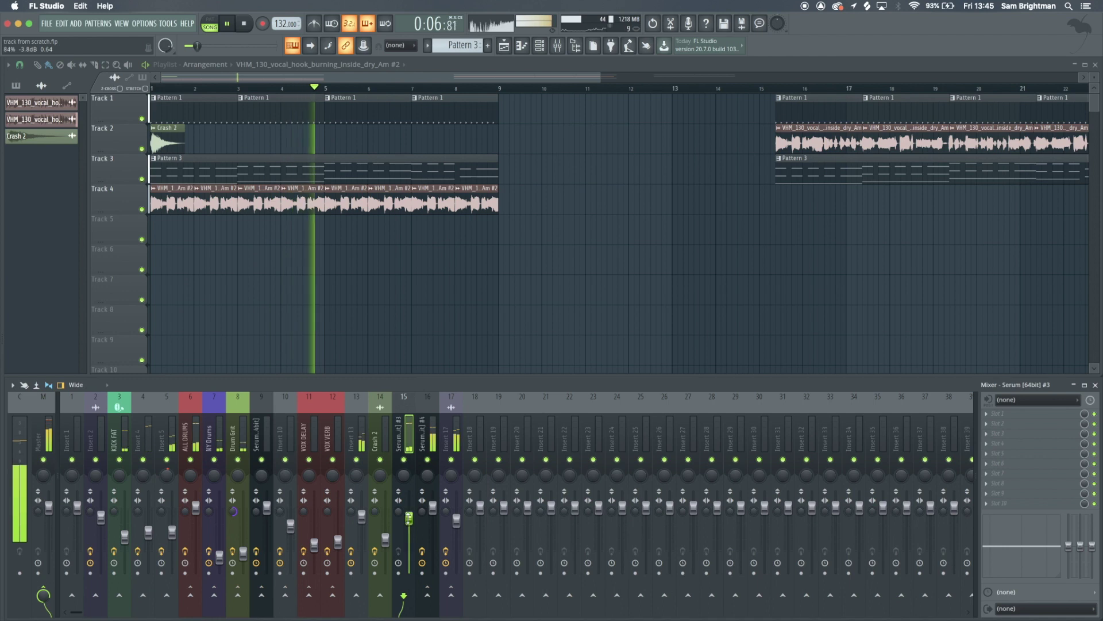
# - Lower mixer track 17's fader slightly further and save the project
pyautogui.scroll(-2, 348, 322)
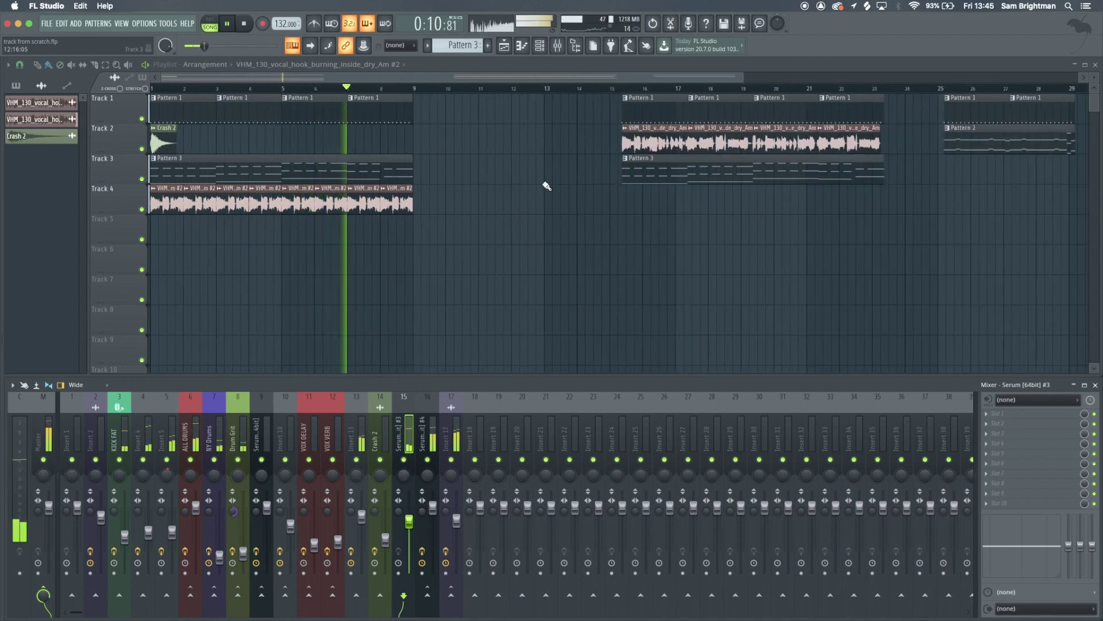
pyautogui.scroll(-2, 543, 189)
pyautogui.moveTo(456, 521); pyautogui.dragTo(456, 527)
pyautogui.press('super+s')
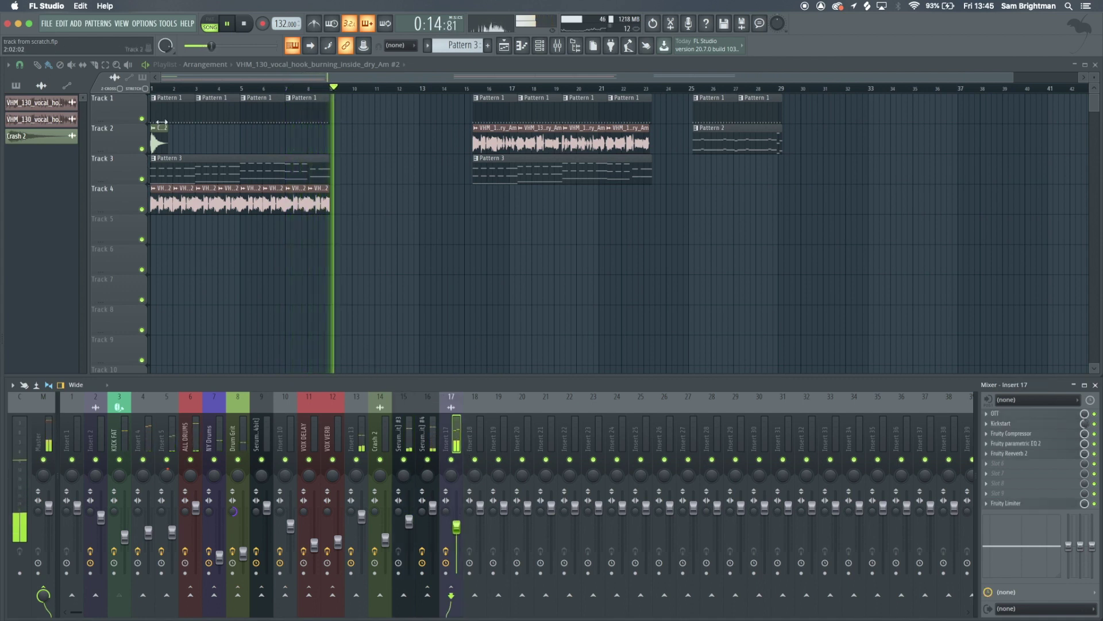
# - Stop playback, copy the Crash 2 clip to bar 9, and move the spare clips beyond it to start at about bar 27
pyautogui.press('space')
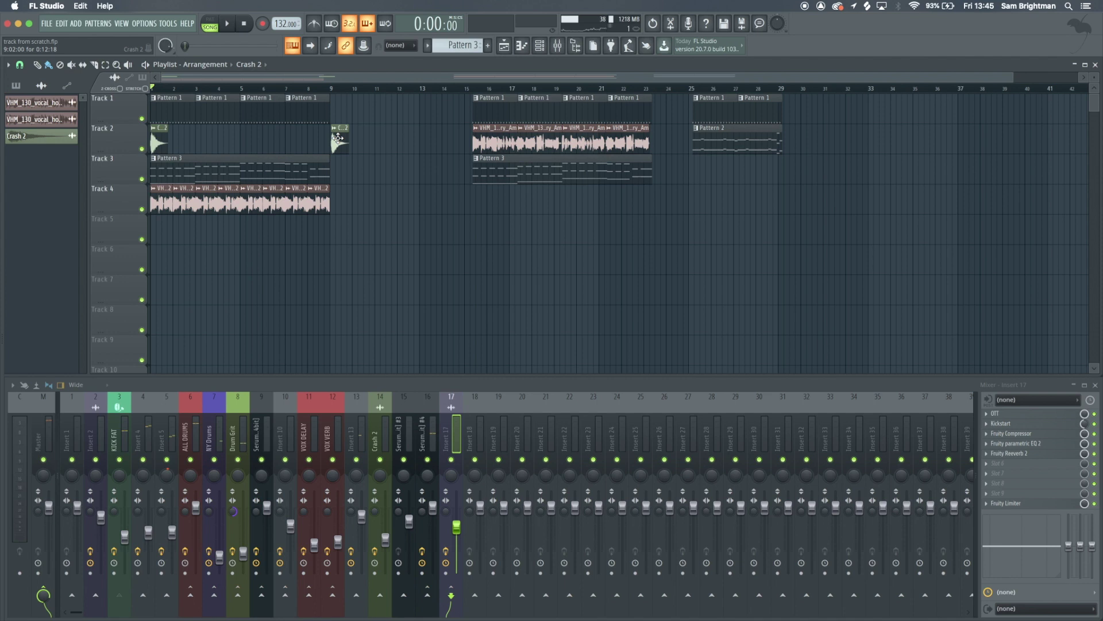
pyautogui.moveTo(812, 211); pyautogui.dragTo(743, 120)
pyautogui.click(485, 176)
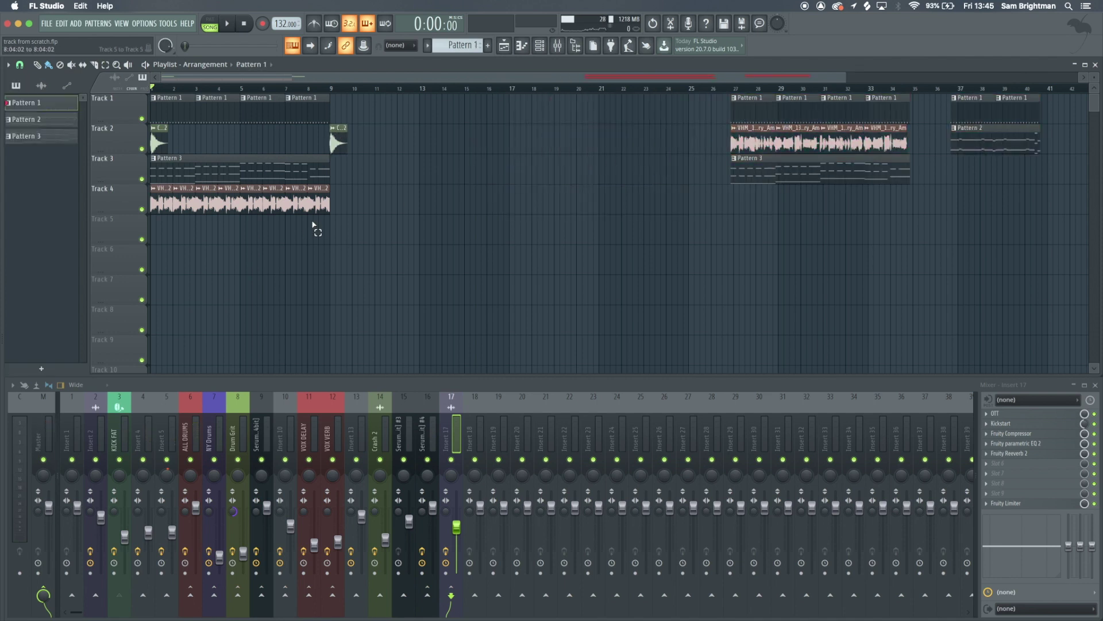
# - Duplicate the opening's Pattern 1, Pattern 3 and vocal clips to bar 9, and set the playback position there
pyautogui.moveTo(311, 243); pyautogui.dragTo(189, 98)
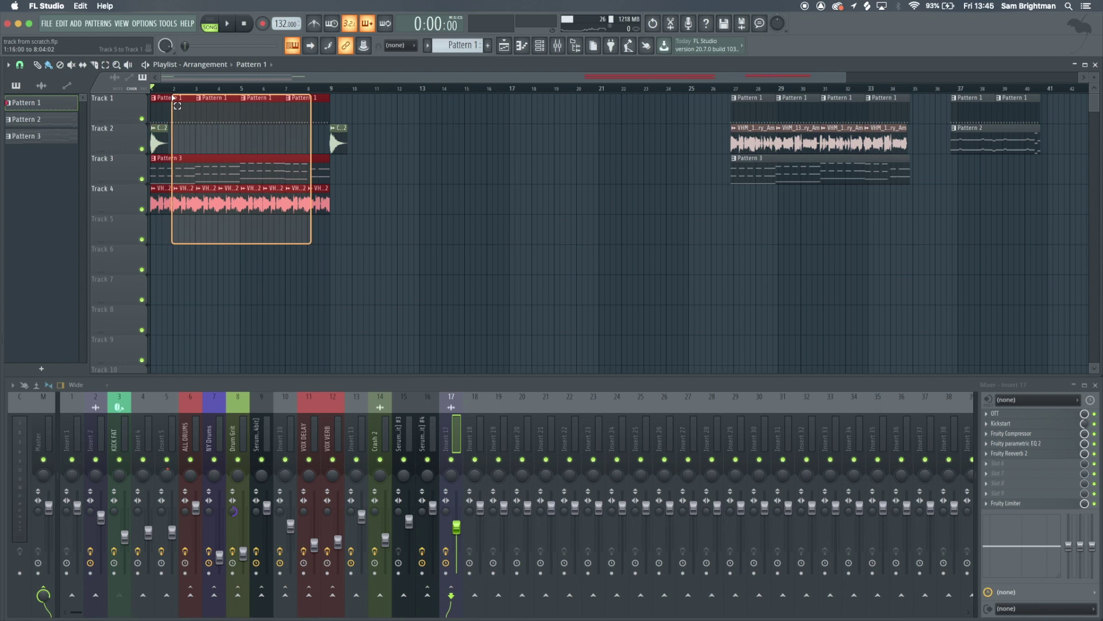
pyautogui.hotkey('ctrl', 'b')
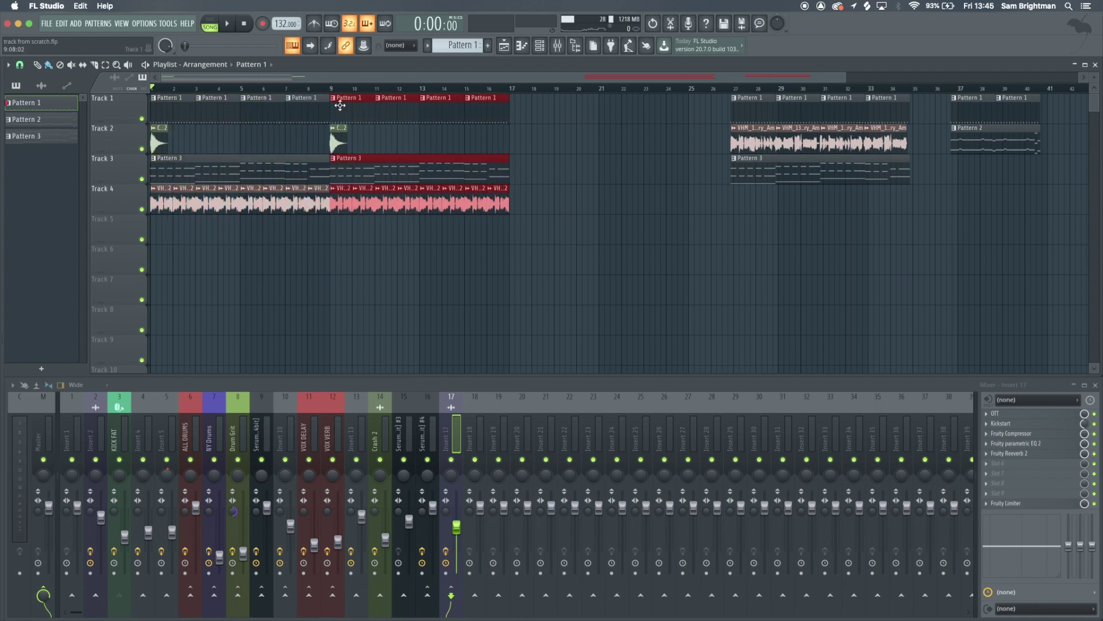
pyautogui.click(387, 256)
pyautogui.scroll(5, 343, 103)
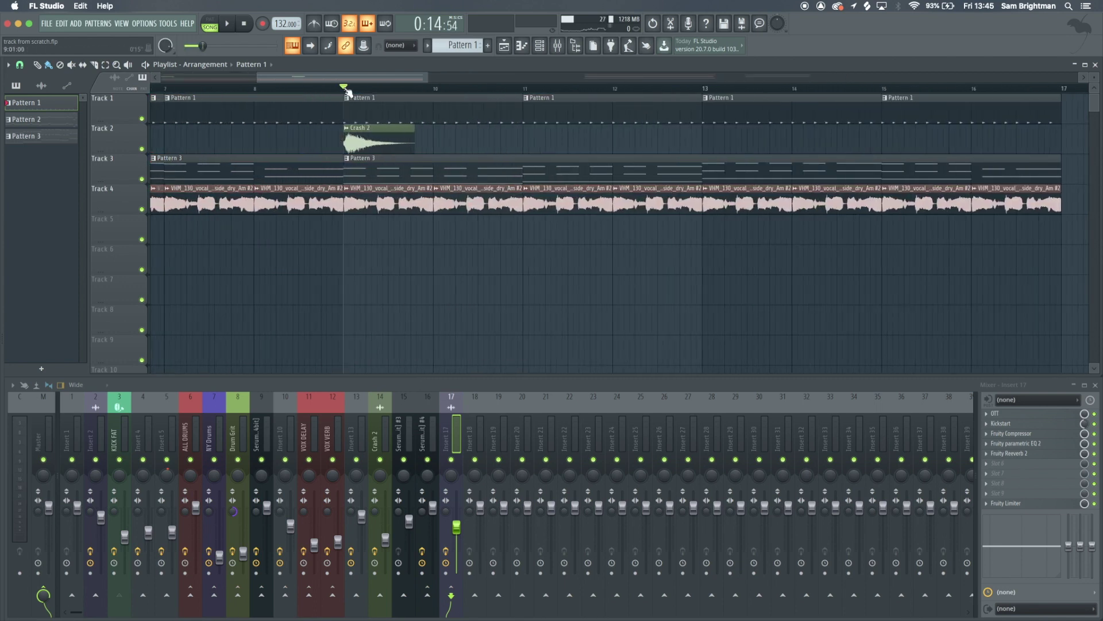
# - Add a PG-8X synth as a new channel in the channel rack
pyautogui.scroll(-5, 385, 293)
pyautogui.click(535, 45)
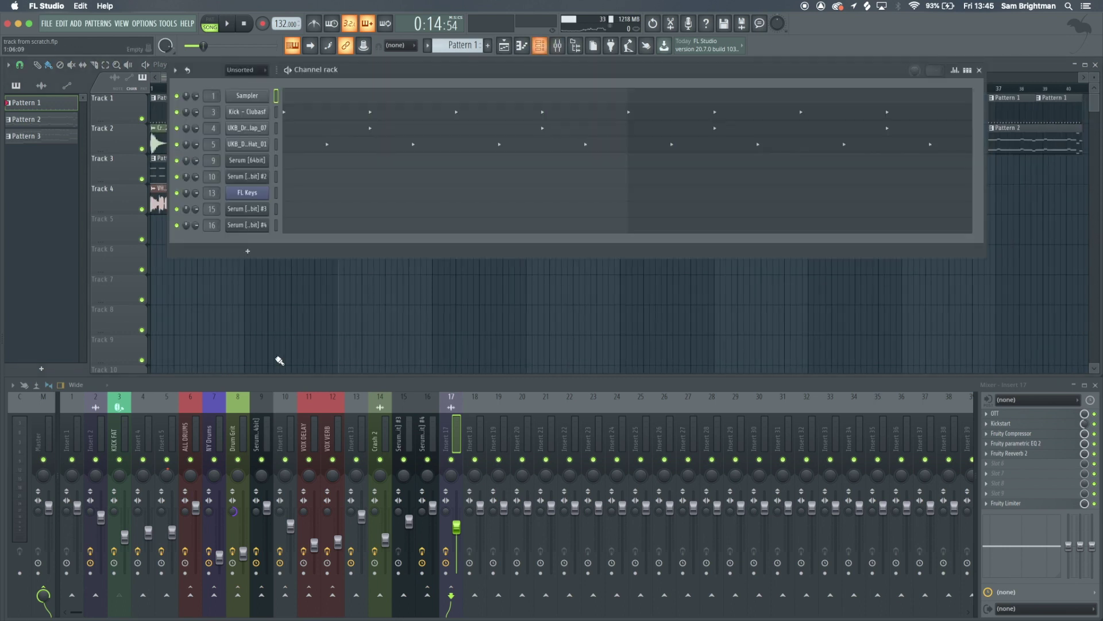
pyautogui.click(248, 250)
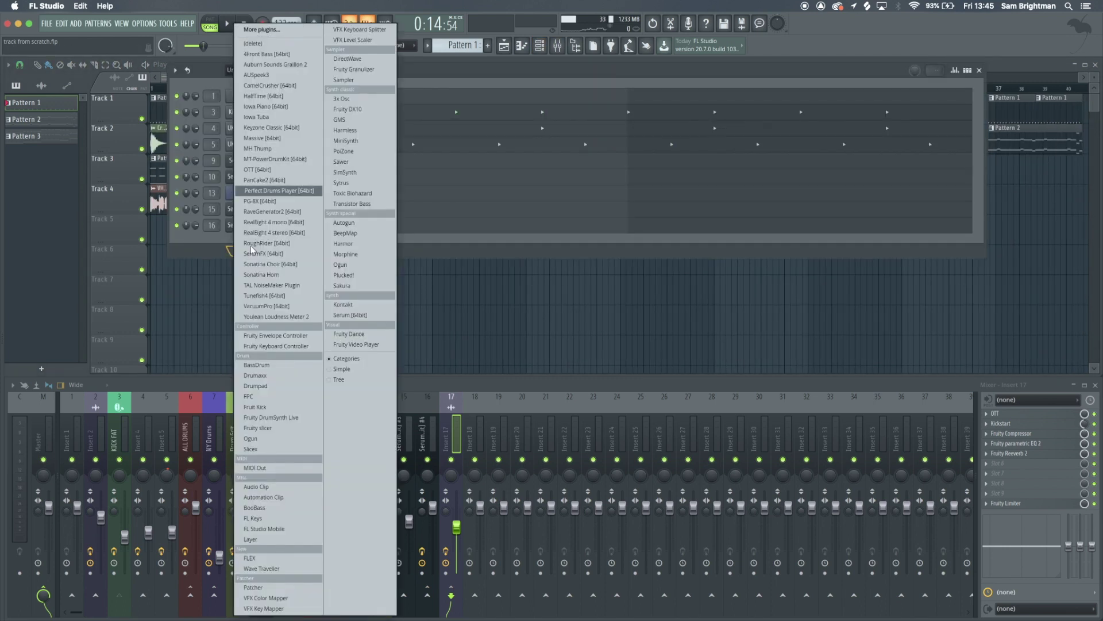
pyautogui.press('Return')
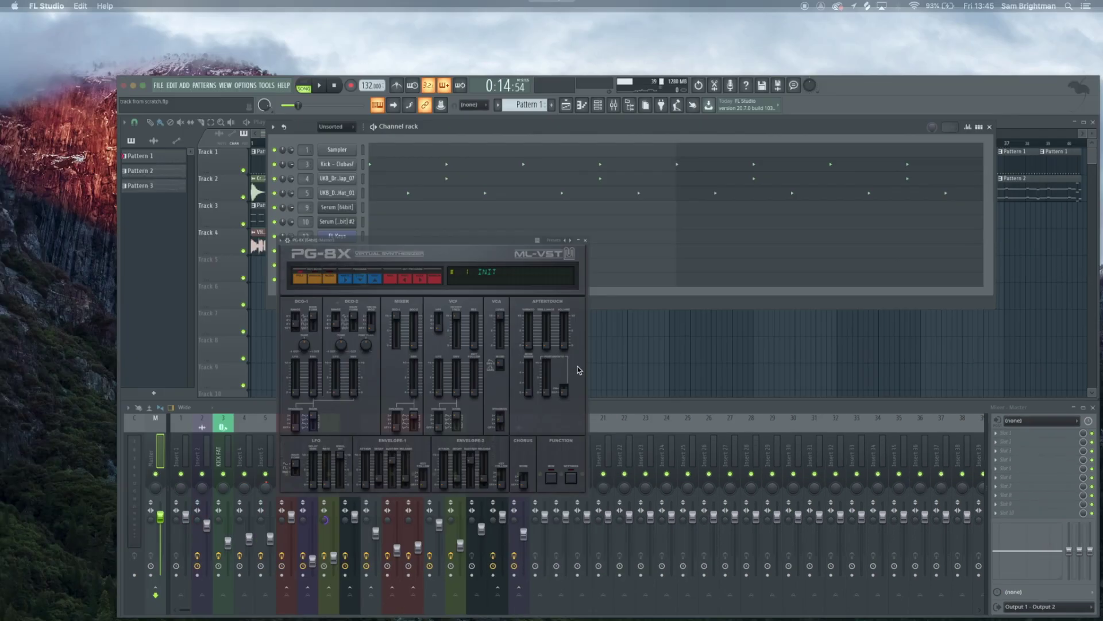
# - Switch to Audacity to check its recording window and return to FL Studio
pyautogui.hotkey('ctrl', 'Up')
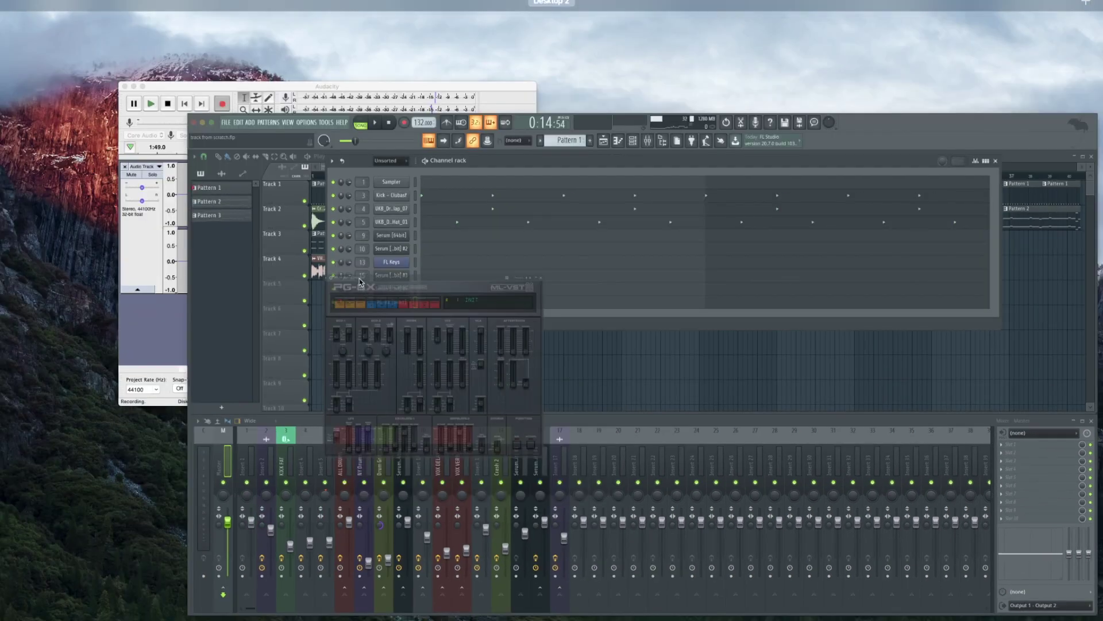
pyautogui.hotkey('ctrl', 'Up')
pyautogui.hotkey('ctrl', 'Up')
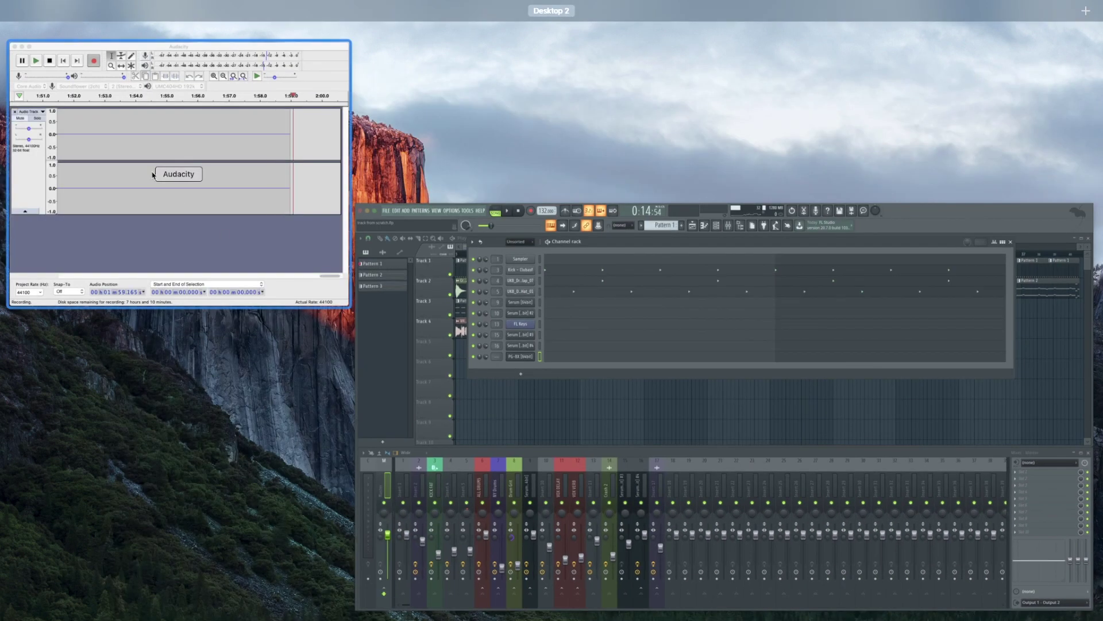
pyautogui.click(192, 249)
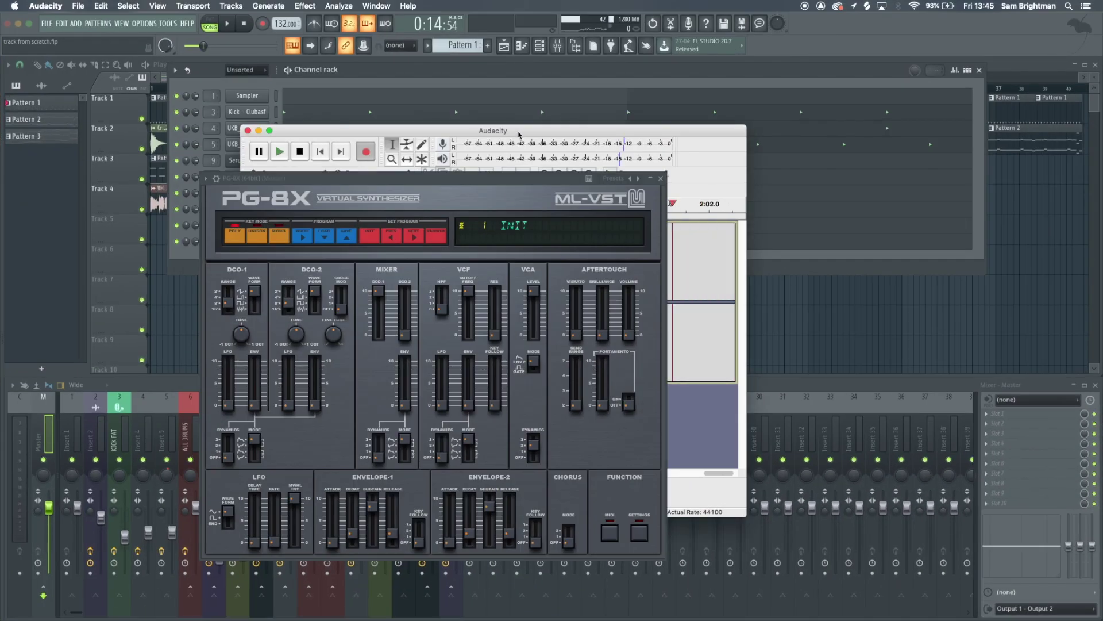
pyautogui.click(878, 36)
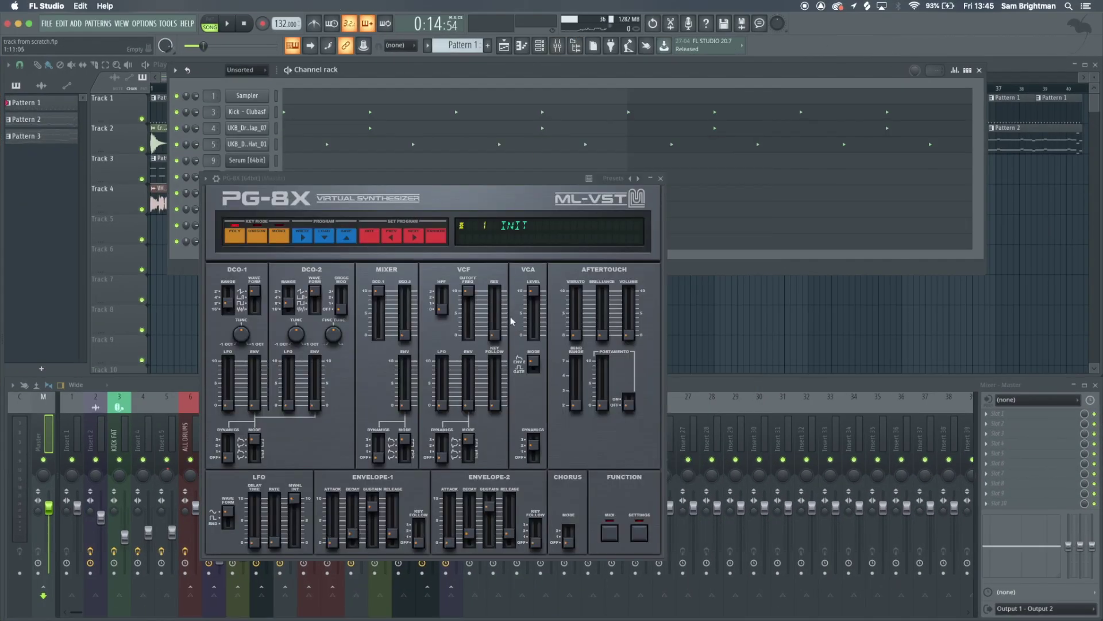
# - Load the LOW NOICE preset from the PG8X folder into the PG-8X synth, audition a note, and close the plugin
pyautogui.moveTo(445, 195); pyautogui.dragTo(587, 145)
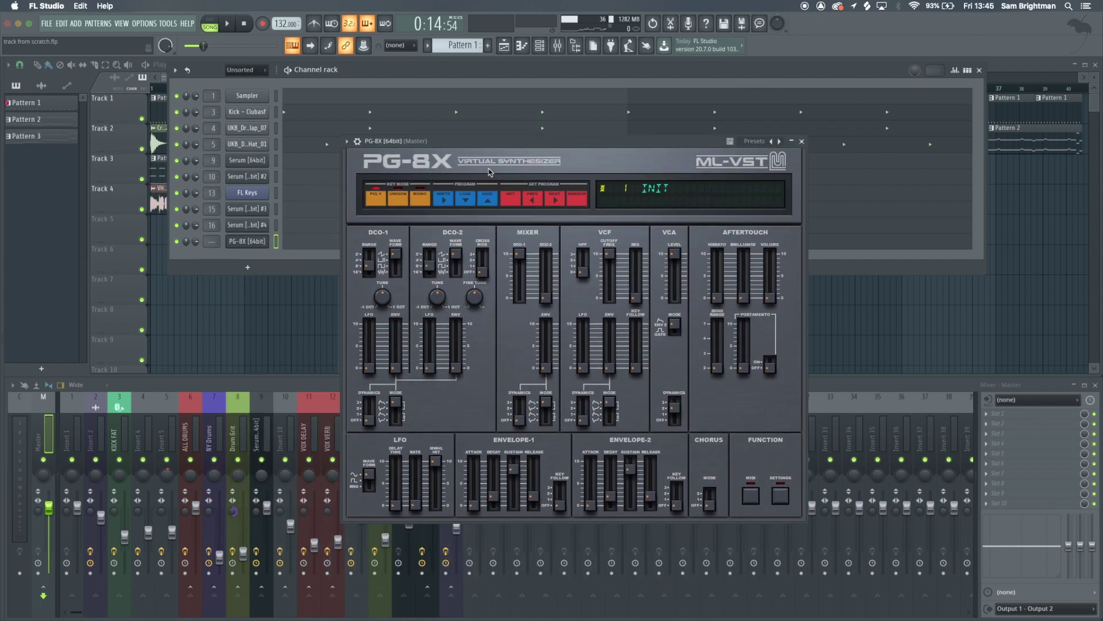
pyautogui.click(466, 198)
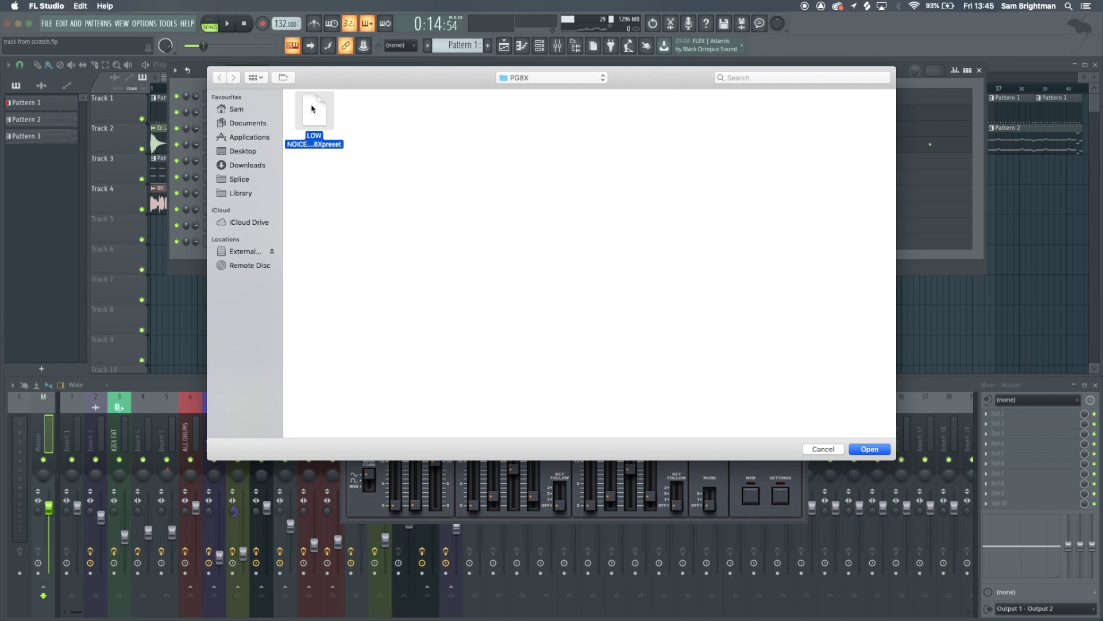
pyautogui.doubleClick(313, 108)
pyautogui.moveTo(494, 142); pyautogui.dragTo(463, 108)
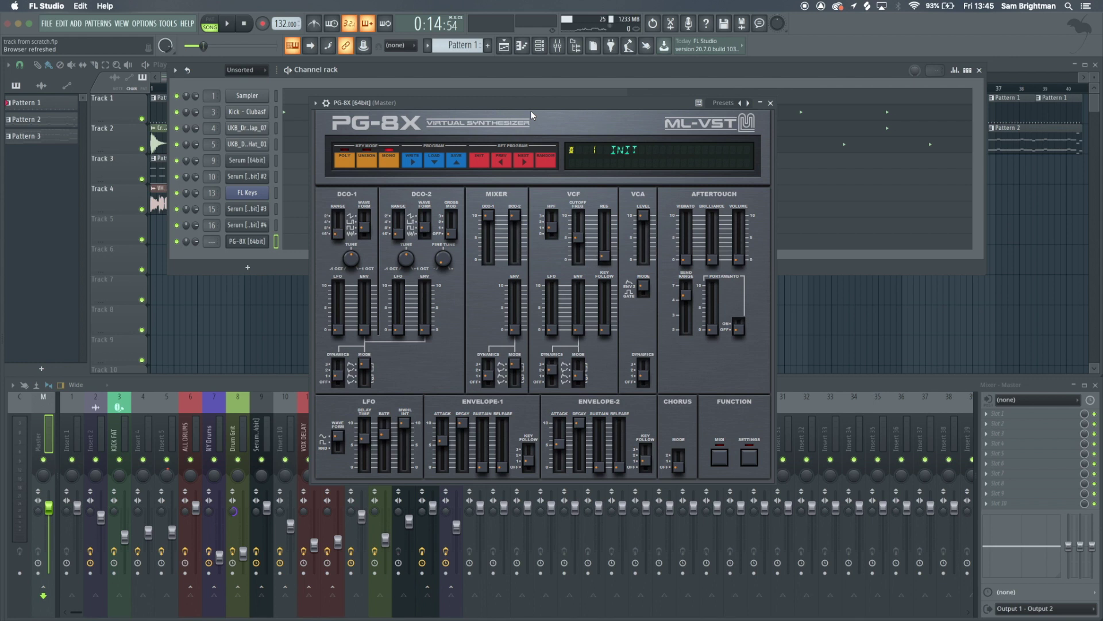
pyautogui.press('b')
pyautogui.click(772, 104)
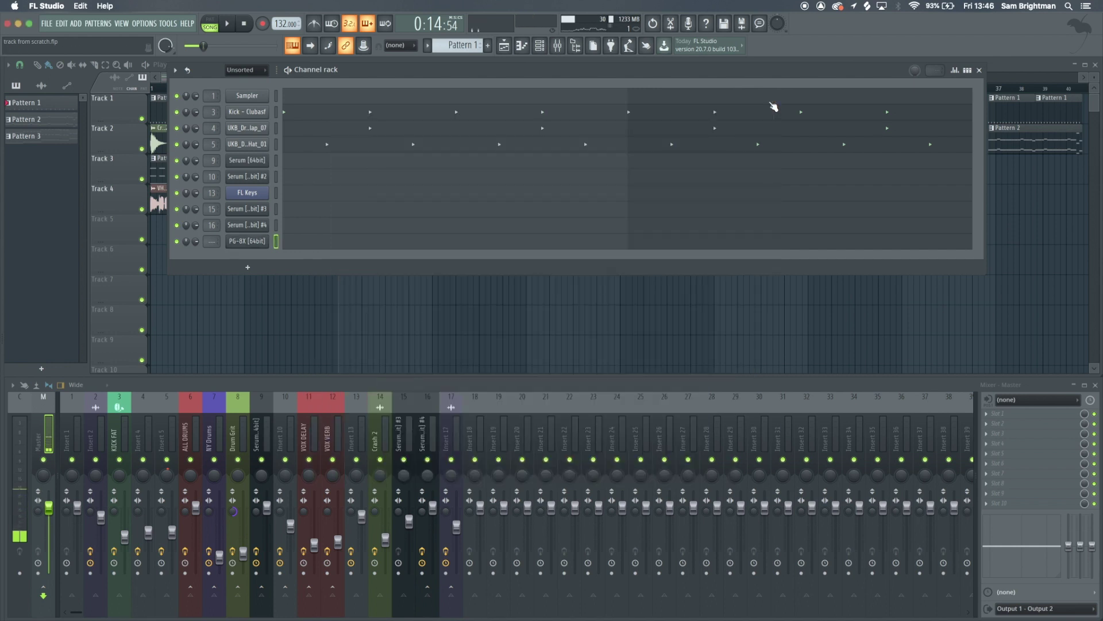
# - Create Pattern 4, place it on Track 5 at bar 9, and briefly play the arrangement from there
pyautogui.press('F6')
pyautogui.click(487, 44)
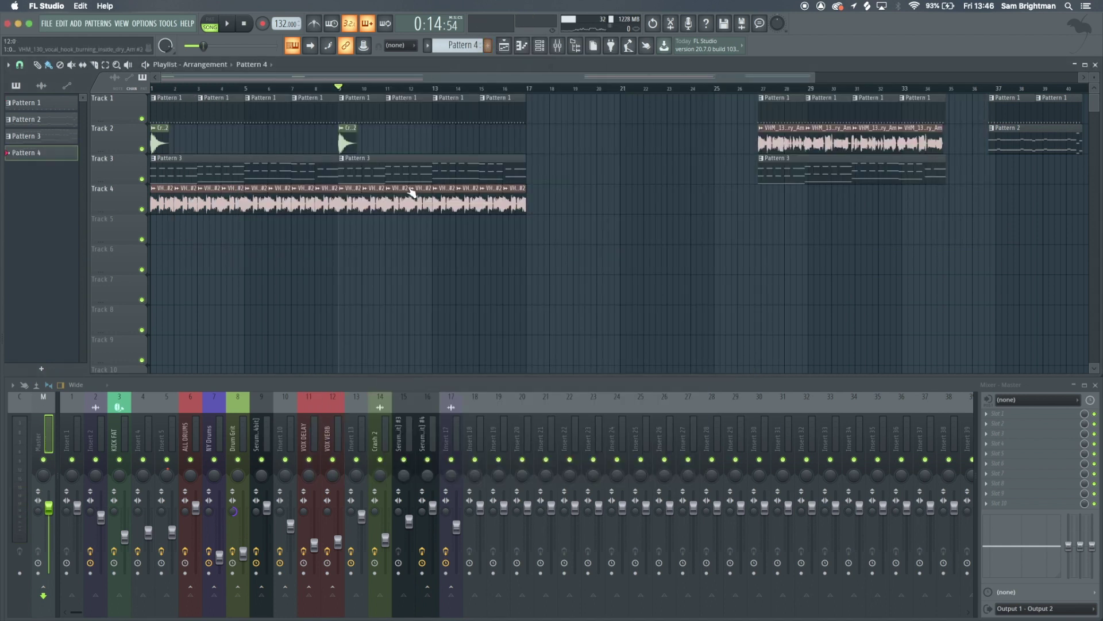
pyautogui.scroll(3, 361, 229)
pyautogui.press('space')
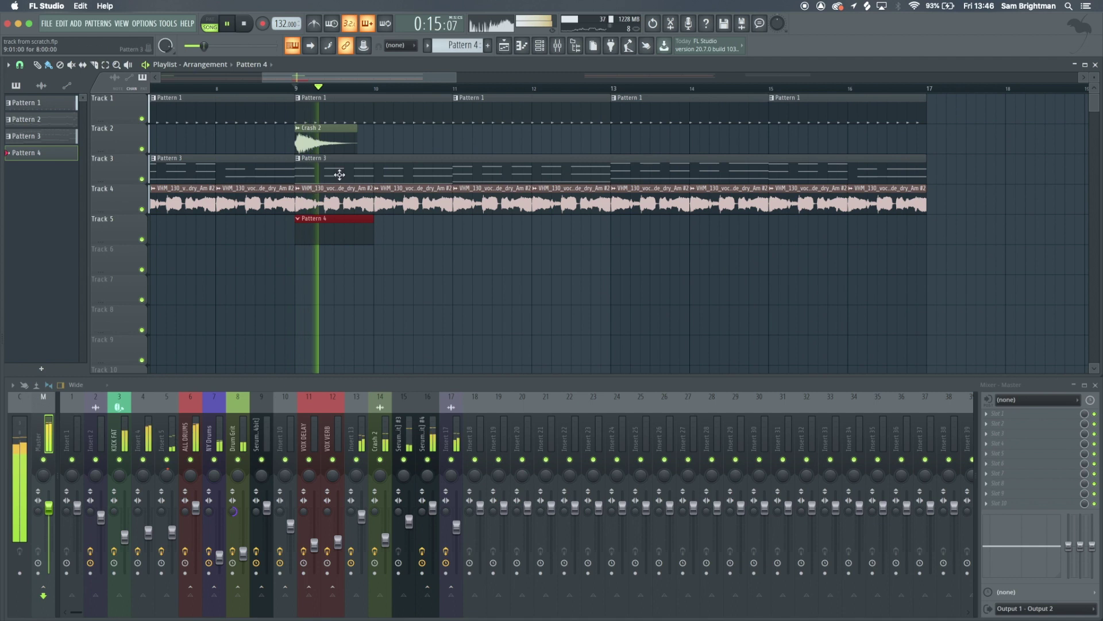
pyautogui.press('space')
# - Copy the lower line of notes from Pattern 3's FL Keys part and return to the playlist
pyautogui.doubleClick(341, 174)
pyautogui.scroll(-2, 734, 288)
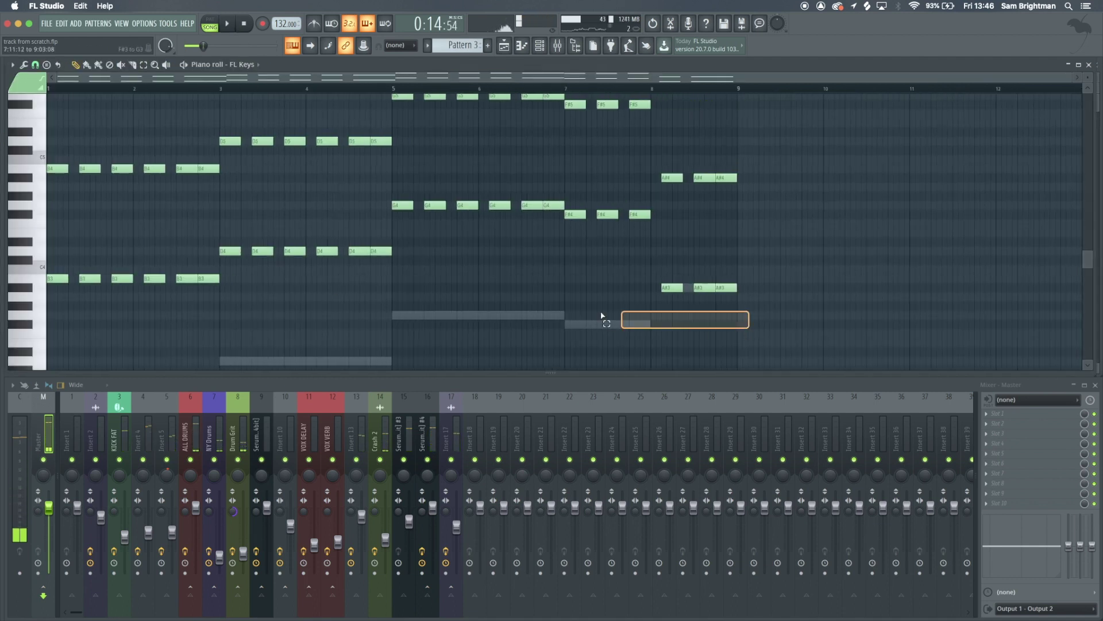
pyautogui.scroll(-5, 603, 310)
pyautogui.scroll(3, 626, 304)
pyautogui.moveTo(742, 278); pyautogui.dragTo(21, 135)
pyautogui.press('F5')
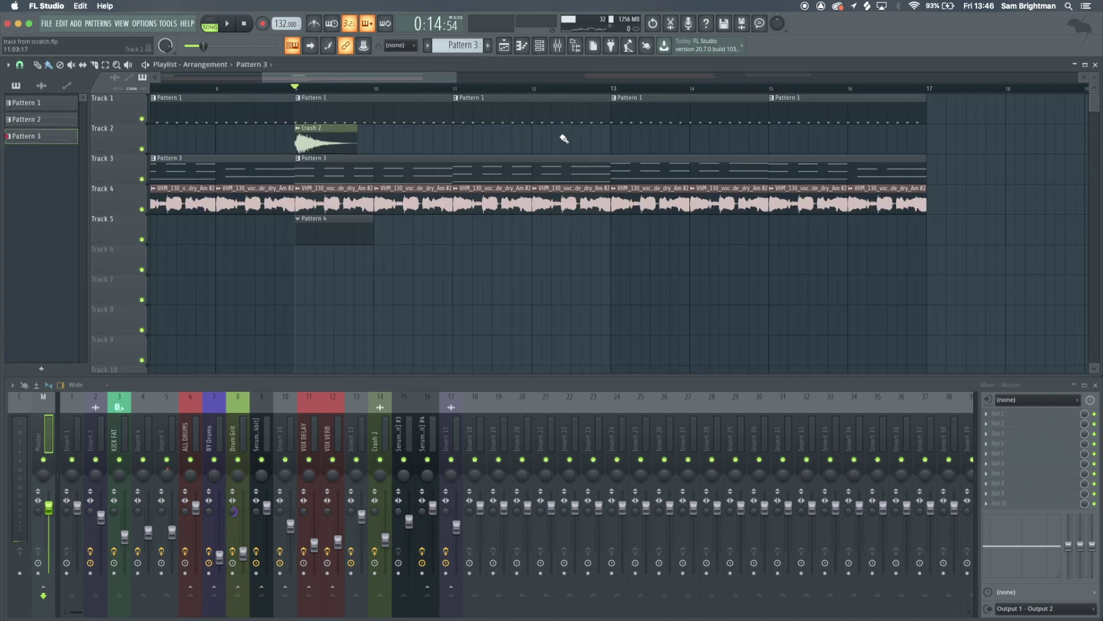
# - Paste the copied notes into Pattern 4's PG-8X piano roll and play the pattern on its own
pyautogui.click(550, 48)
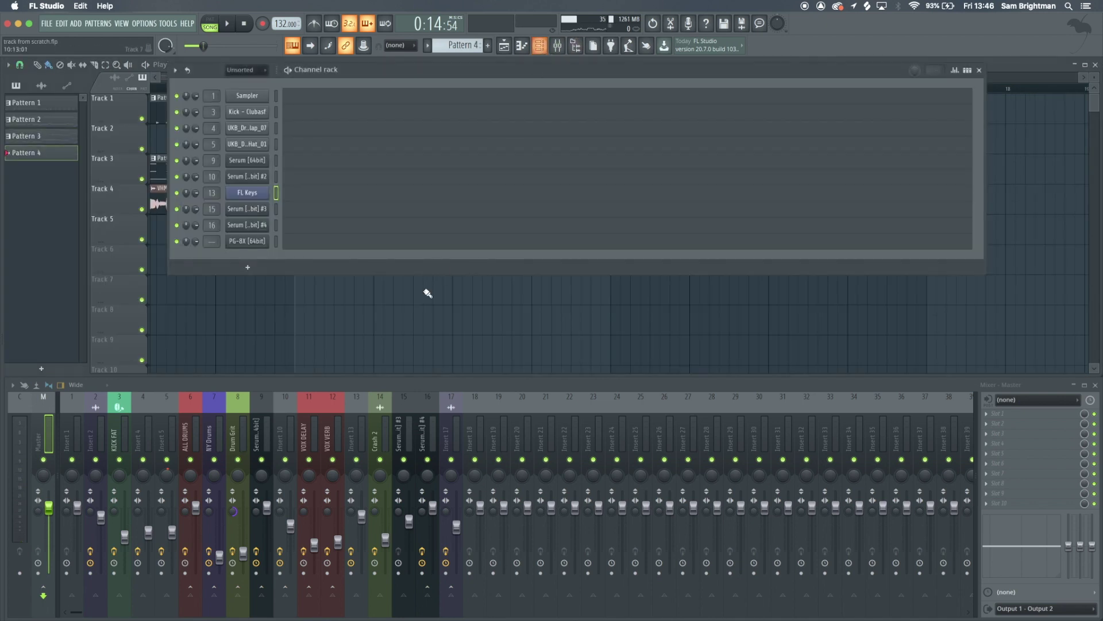
pyautogui.click(414, 237)
pyautogui.click(210, 25)
pyautogui.press('space')
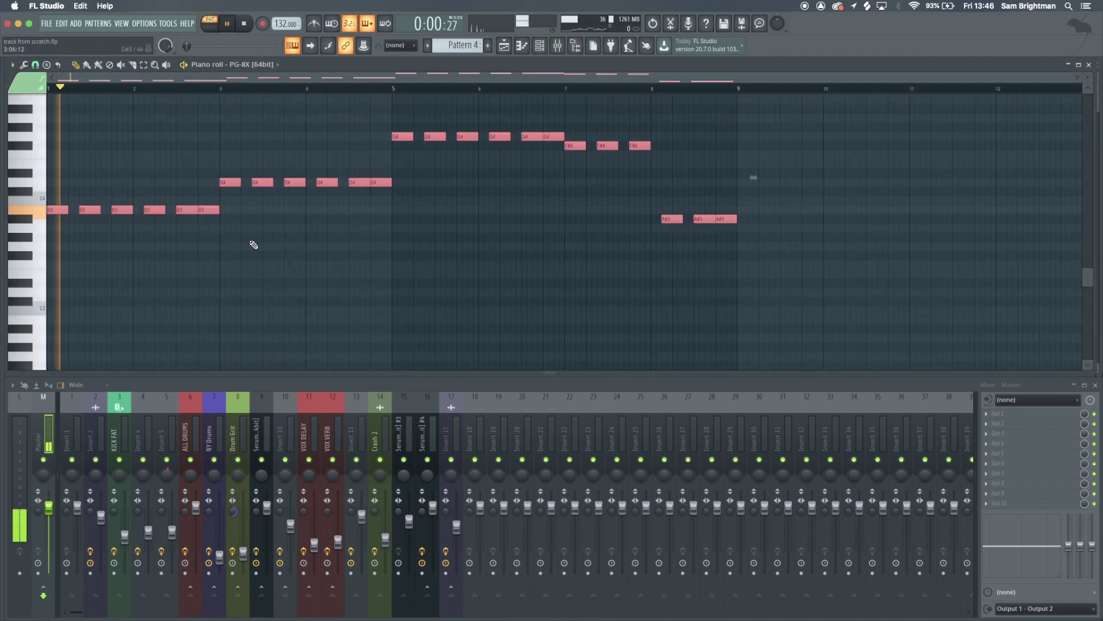
# - Delete the repeated PG-8X notes, keeping only the first B3, D4, G4, F#4 and A#3
pyautogui.moveTo(236, 239); pyautogui.dragTo(79, 197)
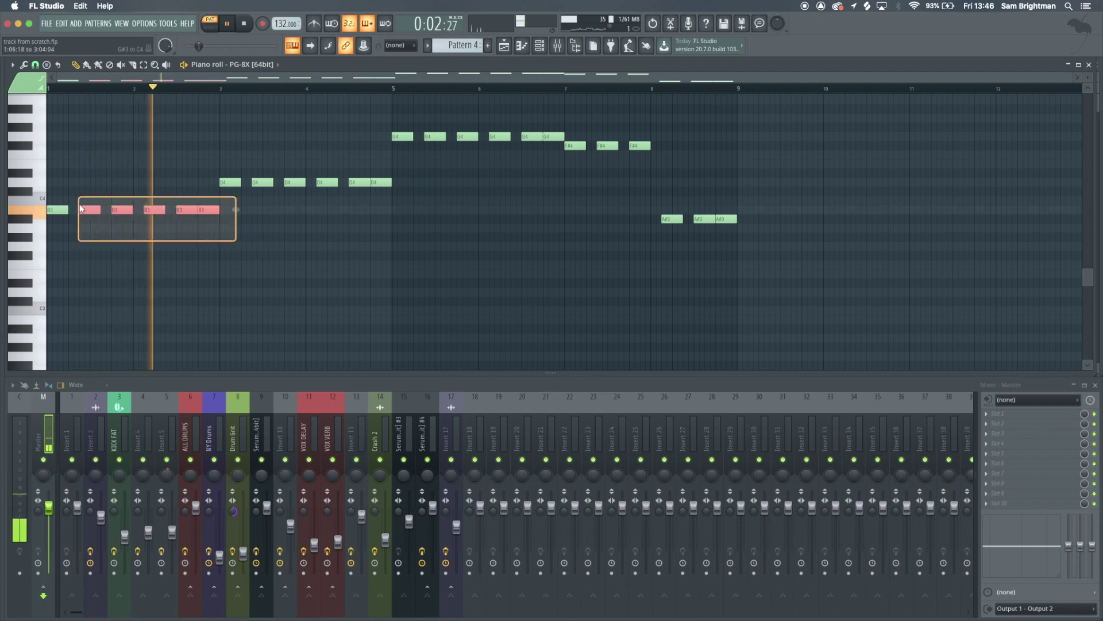
pyautogui.moveTo(394, 185); pyautogui.dragTo(272, 170)
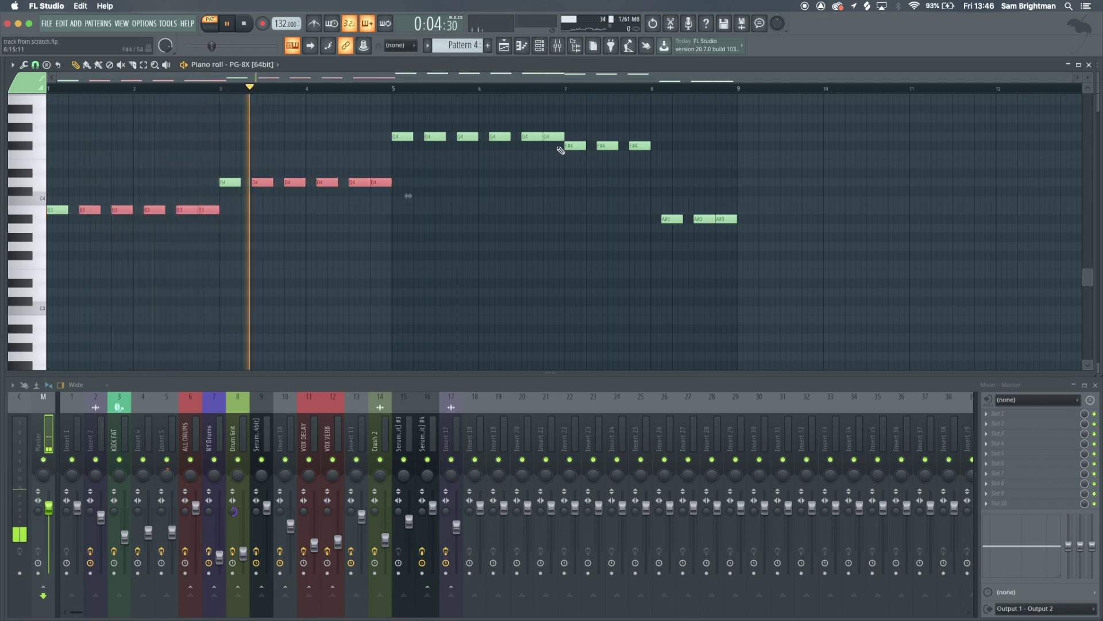
pyautogui.moveTo(566, 150); pyautogui.dragTo(423, 124)
pyautogui.moveTo(656, 159); pyautogui.dragTo(597, 131)
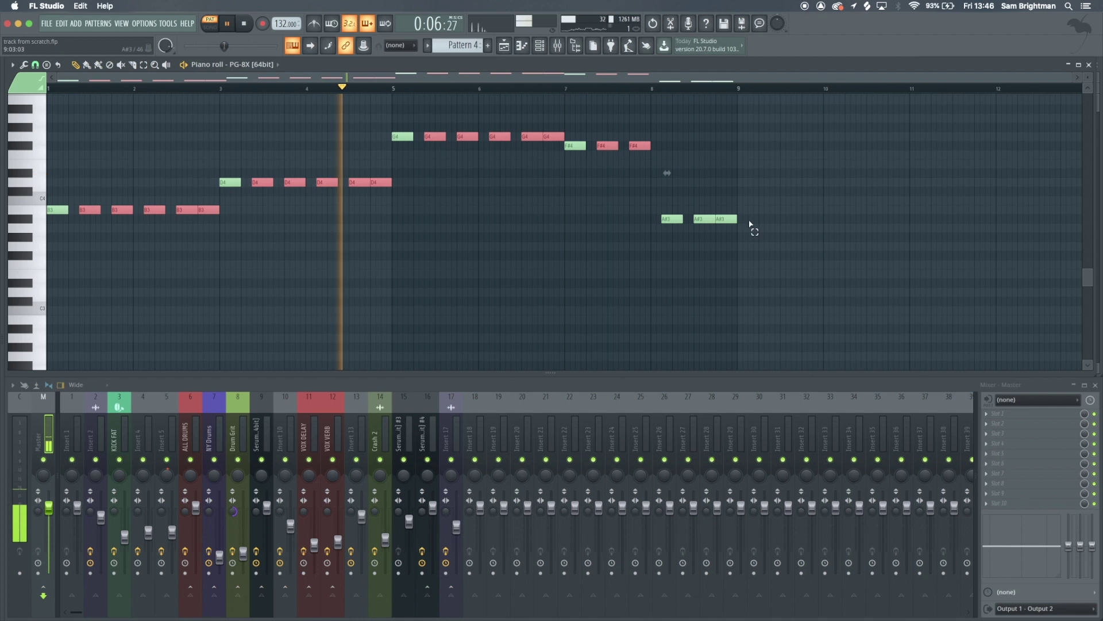
pyautogui.moveTo(751, 227)
pyautogui.mouseDown()
pyautogui.moveTo(697, 200)
pyautogui.moveTo(747, 220)
pyautogui.moveTo(738, 220)
pyautogui.mouseUp()
pyautogui.press('Delete')
# - Lengthen all five notes so the A#3 ends at bar 9, and extend the F#4 to meet the A#3
pyautogui.hotkey('ctrl', 'a')
pyautogui.keyDown('ctrl'); pyautogui.click(684, 276); pyautogui.keyUp('ctrl')
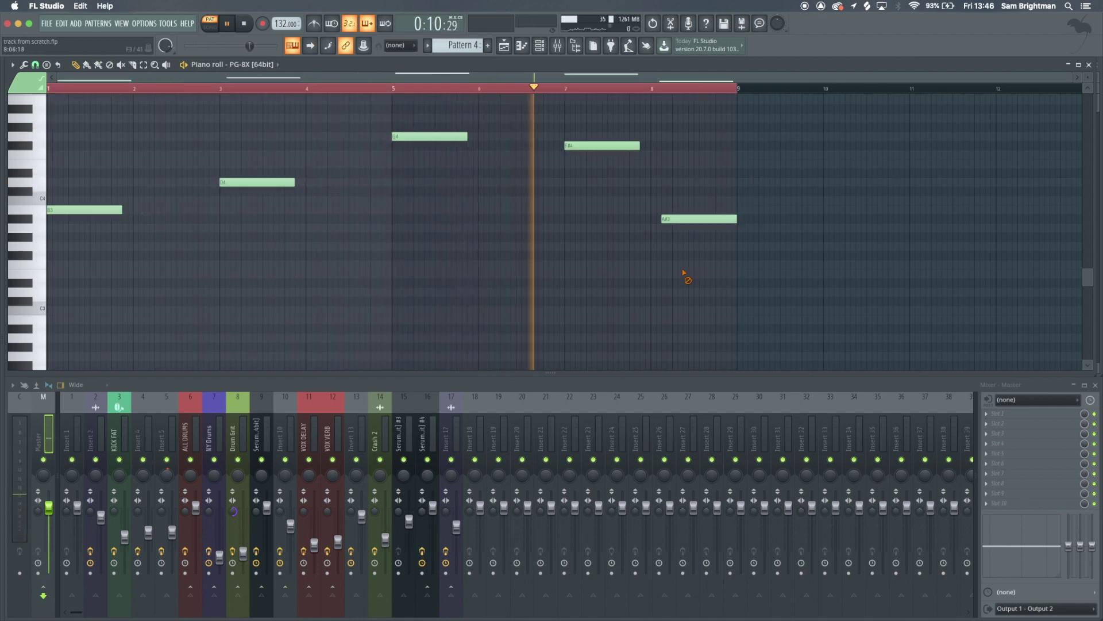
pyautogui.click(642, 146)
pyautogui.rightClick(642, 145)
pyautogui.moveTo(640, 146); pyautogui.dragTo(661, 145)
# - Extend the B3, D4 and G4 notes to two bars each so each one meets the next note
pyautogui.moveTo(511, 196); pyautogui.dragTo(94, 113)
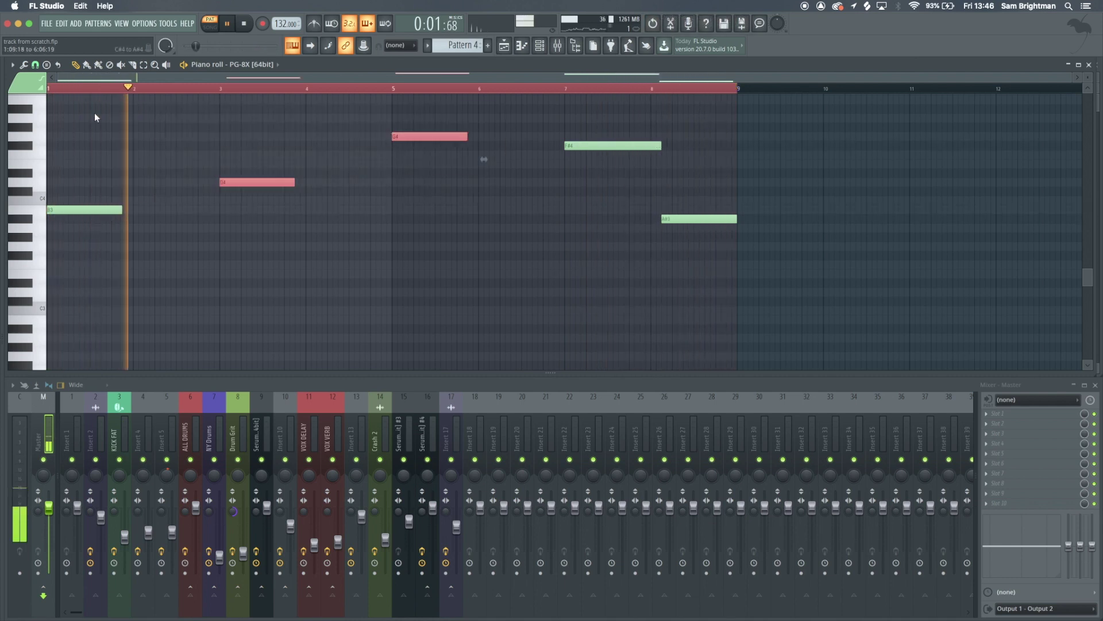
pyautogui.keyDown('ctrl'); pyautogui.keyDown('shift'); pyautogui.click(118, 210); pyautogui.keyUp('shift'); pyautogui.keyUp('ctrl')
pyautogui.moveTo(117, 211); pyautogui.dragTo(216, 216)
pyautogui.keyDown('ctrl'); pyautogui.click(266, 242); pyautogui.keyUp('ctrl')
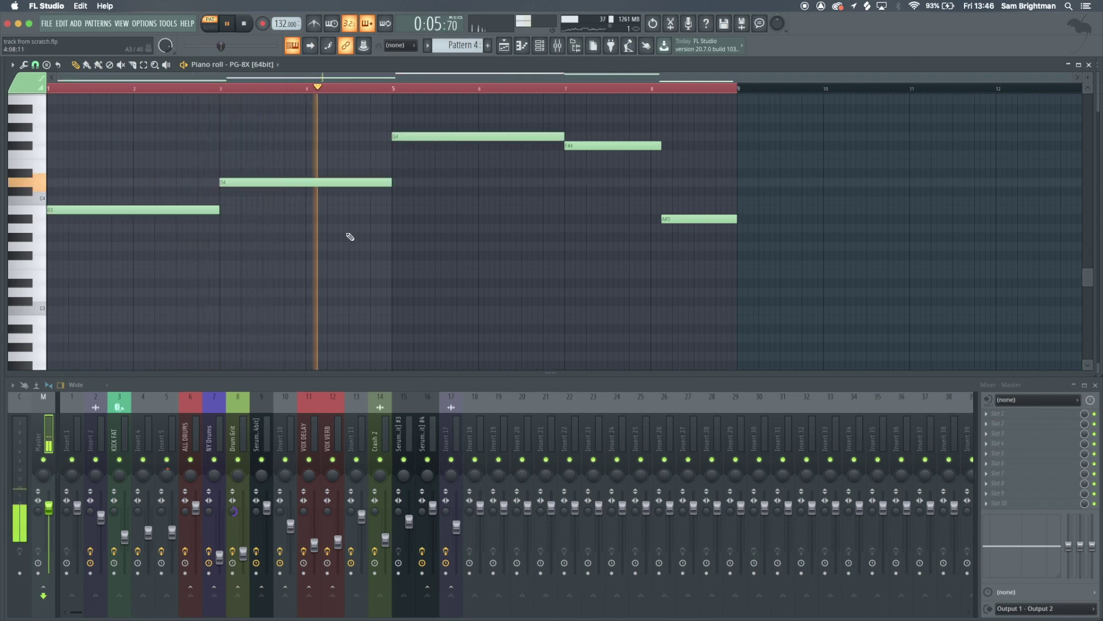
# - Leave the piano roll, save the project, and open the PG-8X synth from the channel rack
pyautogui.press('Escape')
pyautogui.press('Escape')
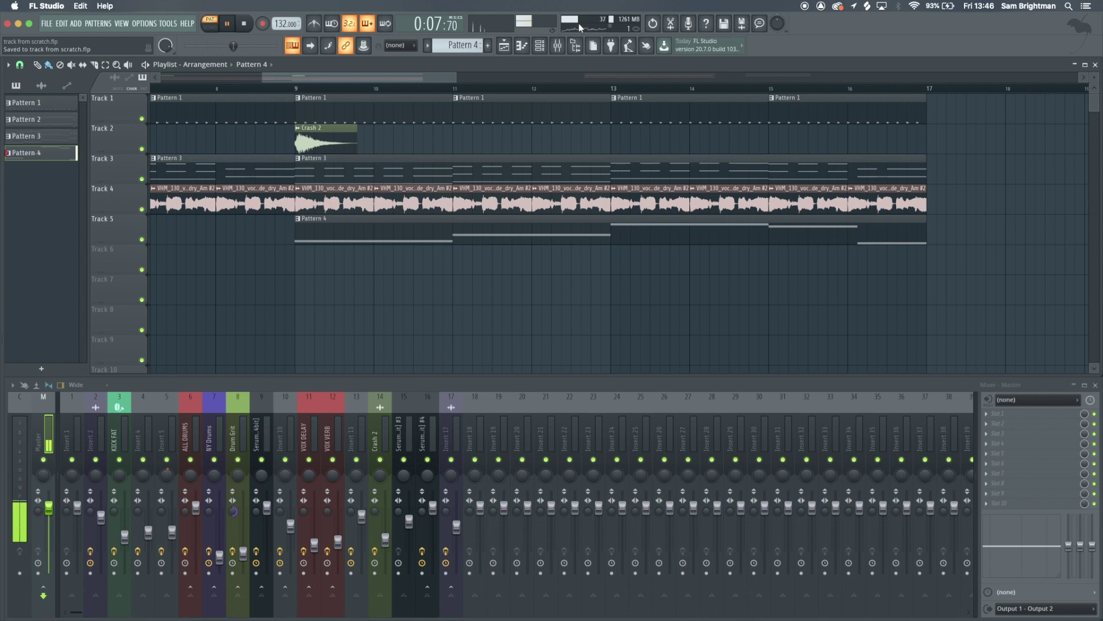
pyautogui.click(540, 46)
pyautogui.click(237, 241)
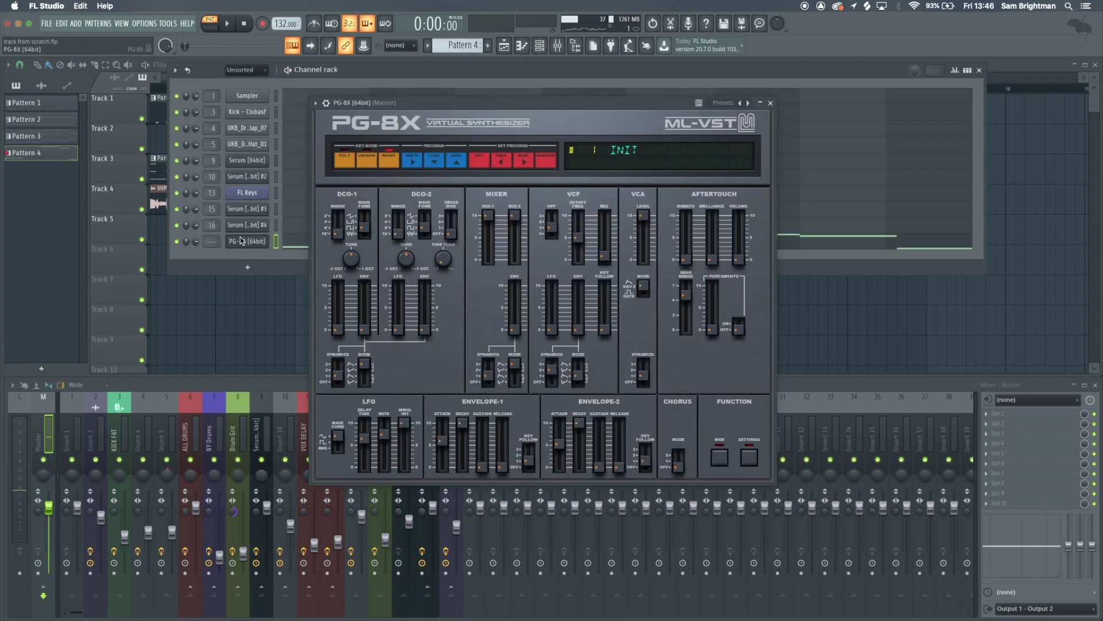
# - Route the PG-8X to mixer track 18 and load the Mega sub mixer track state onto that track
pyautogui.click(326, 103)
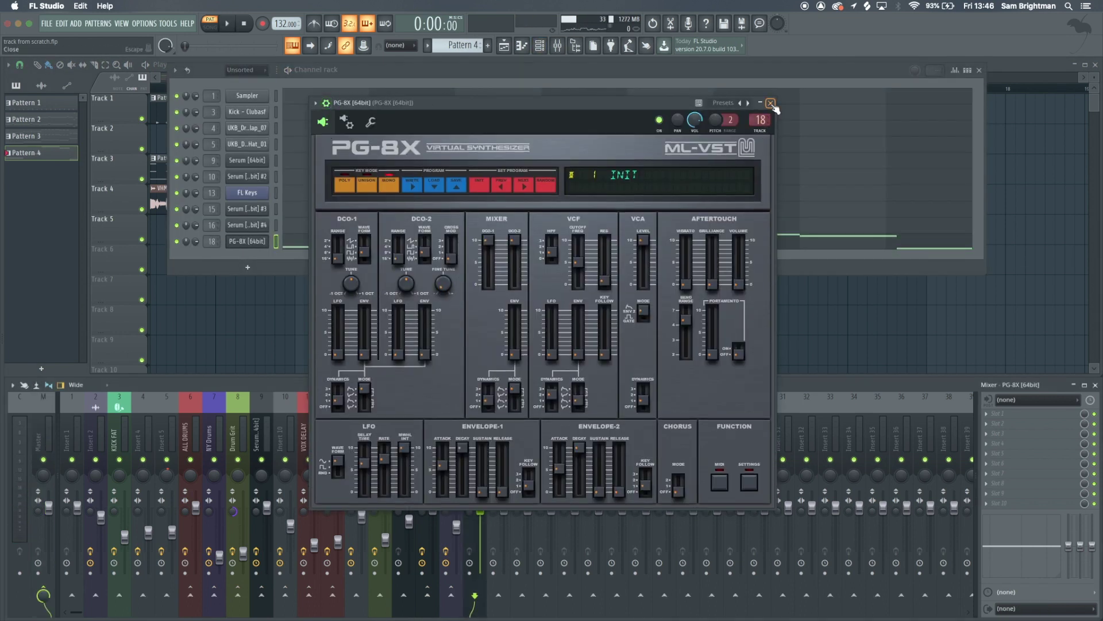
pyautogui.click(770, 103)
pyautogui.click(17, 390)
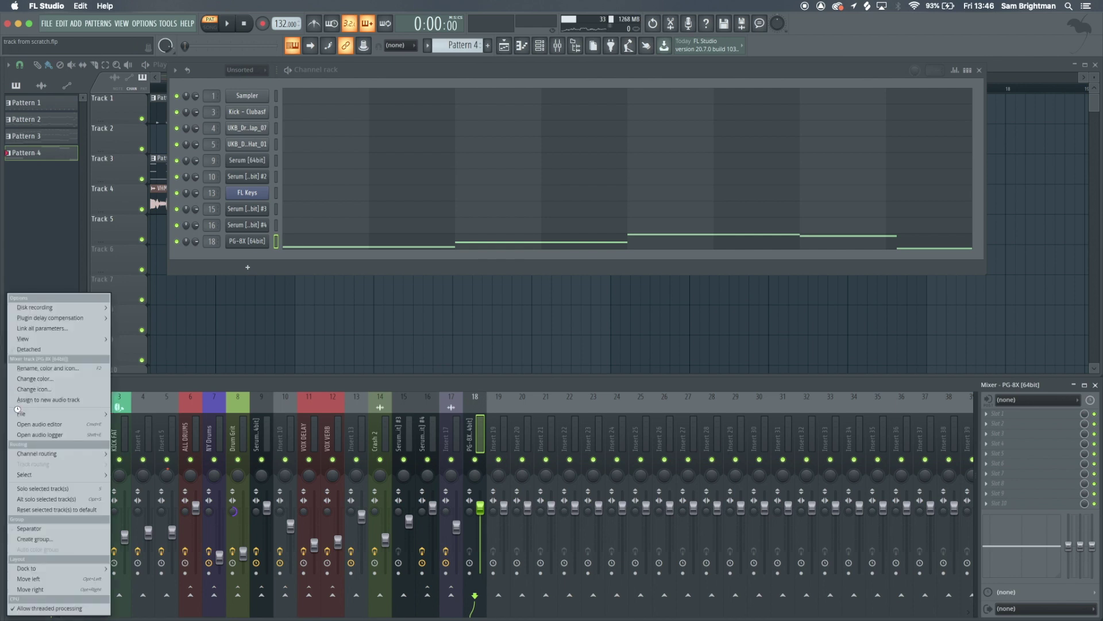
pyautogui.moveTo(58, 414)
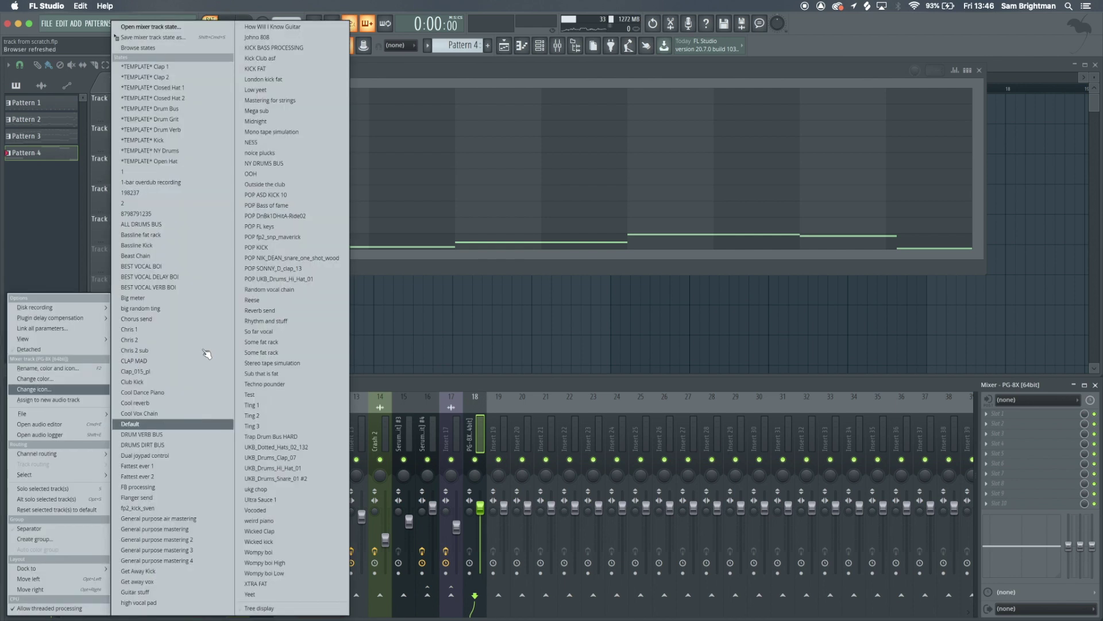
pyautogui.click(266, 109)
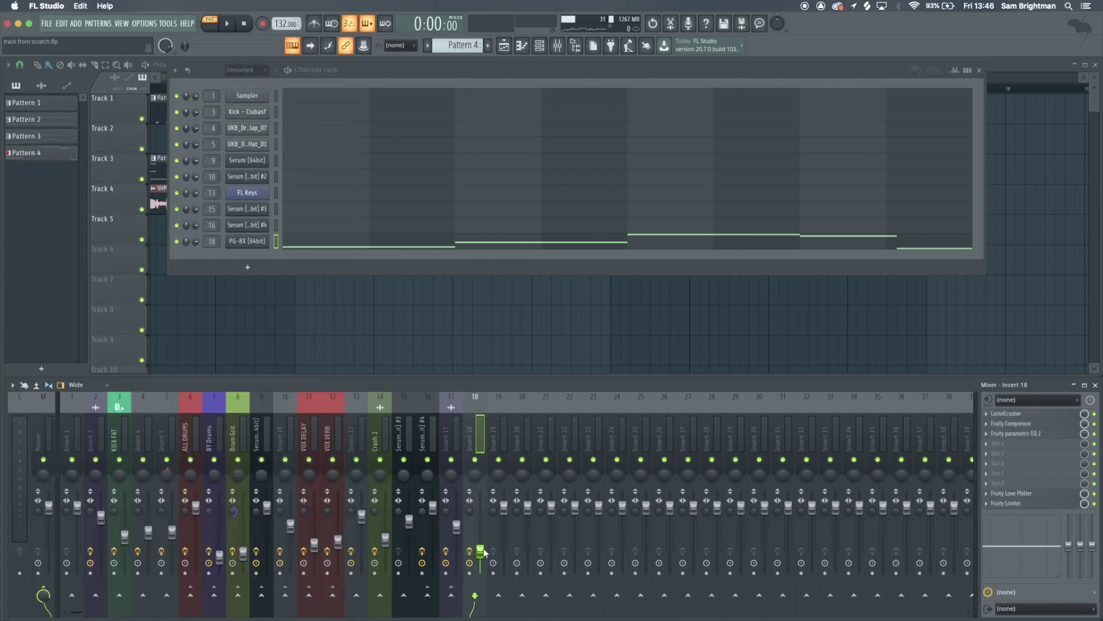
# - Reset mixer track 18's volume fader to its default level
pyautogui.rightClick(482, 551)
pyautogui.click(477, 553)
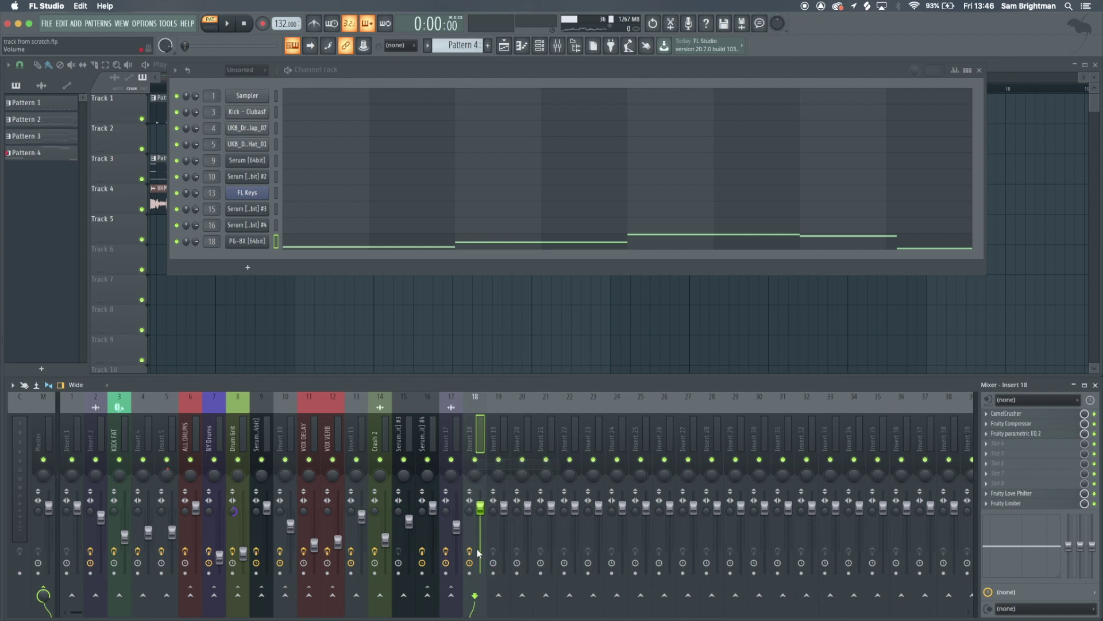
pyautogui.click(112, 430)
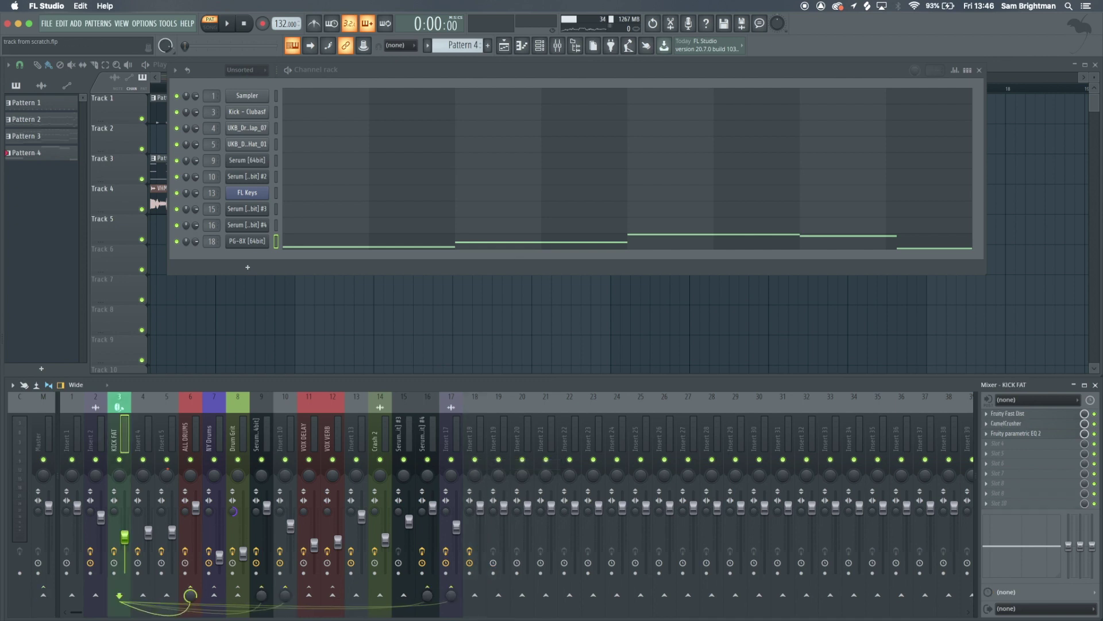
pyautogui.click(473, 444)
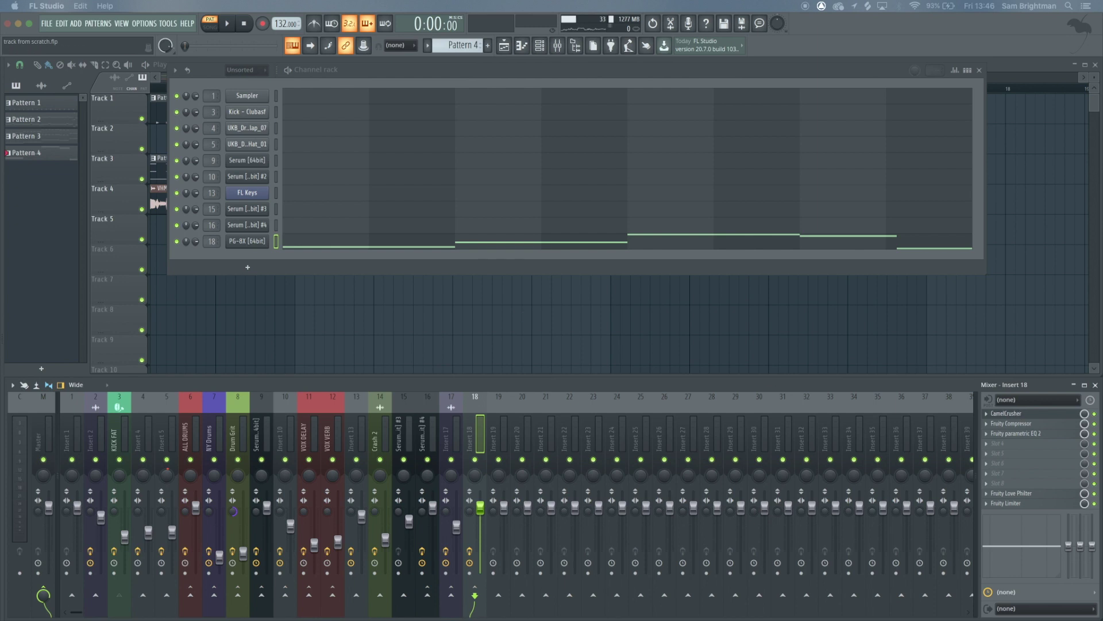
# - Review the CamelCrusher, compressor and EQ on mixer track 18, and delete the Fruity Love Philter effect
pyautogui.moveTo(334, 340); pyautogui.dragTo(616, 199)
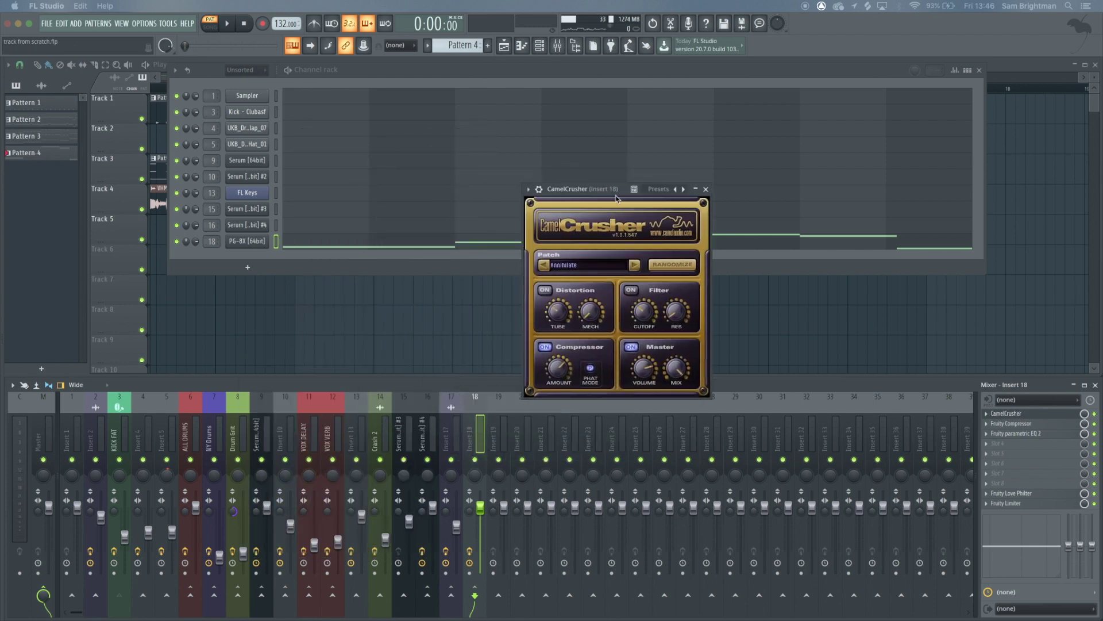
pyautogui.click(1053, 413)
pyautogui.click(1013, 424)
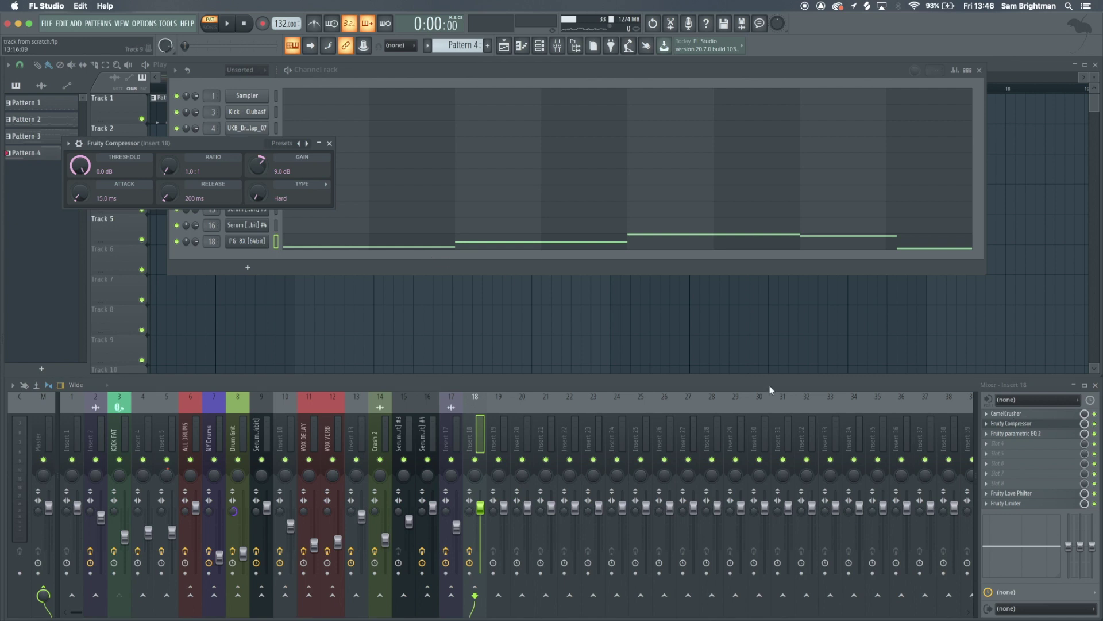
pyautogui.click(1018, 433)
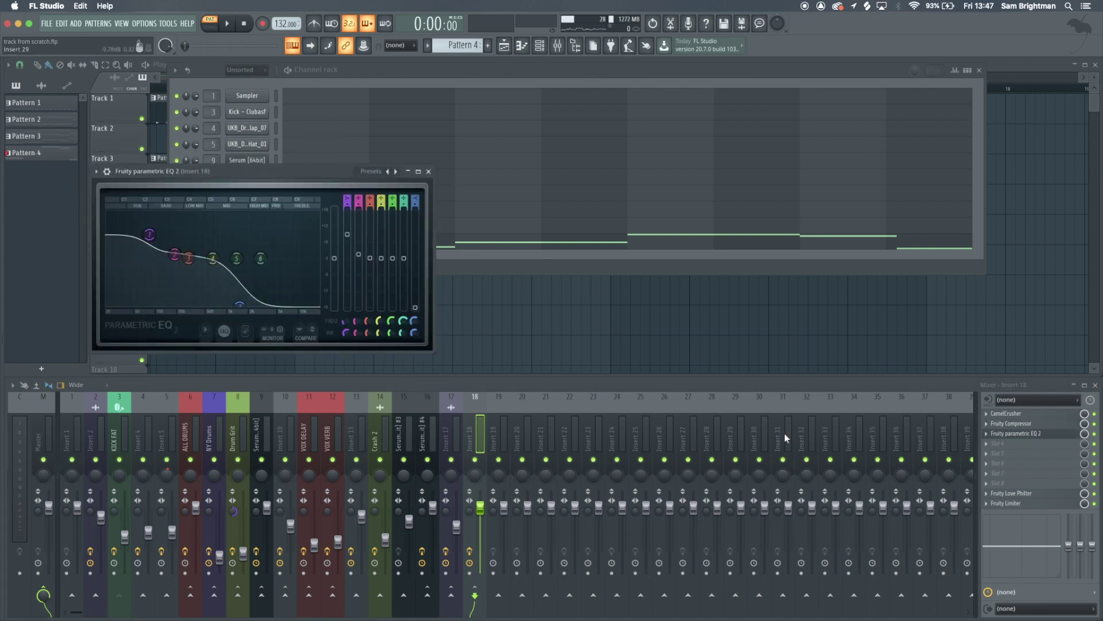
pyautogui.click(1025, 492)
pyautogui.click(1027, 493)
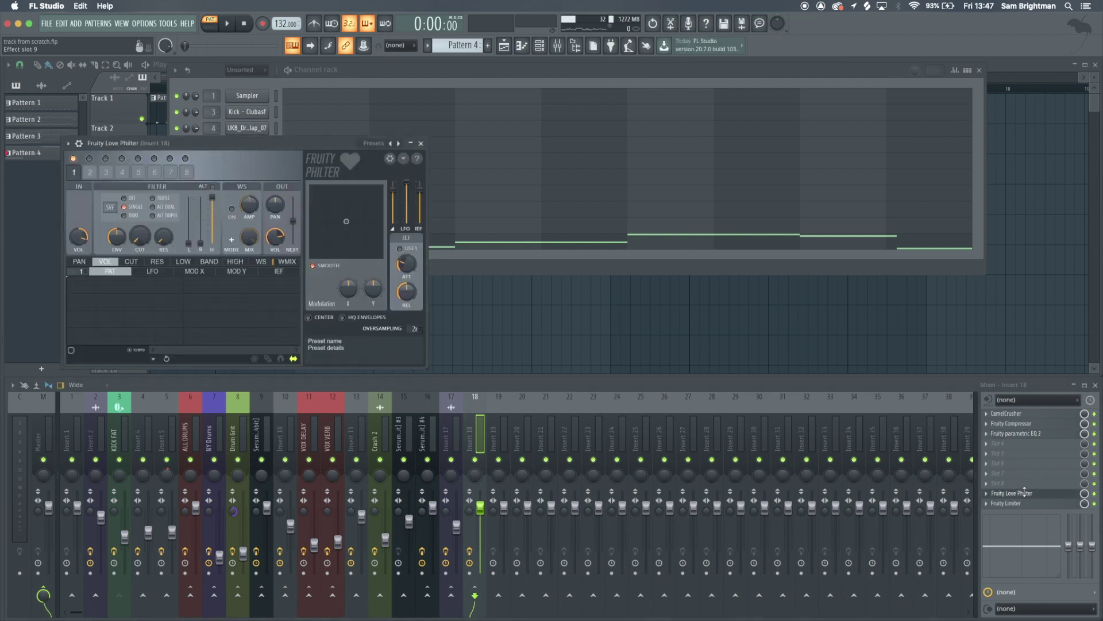
pyautogui.click(1008, 494)
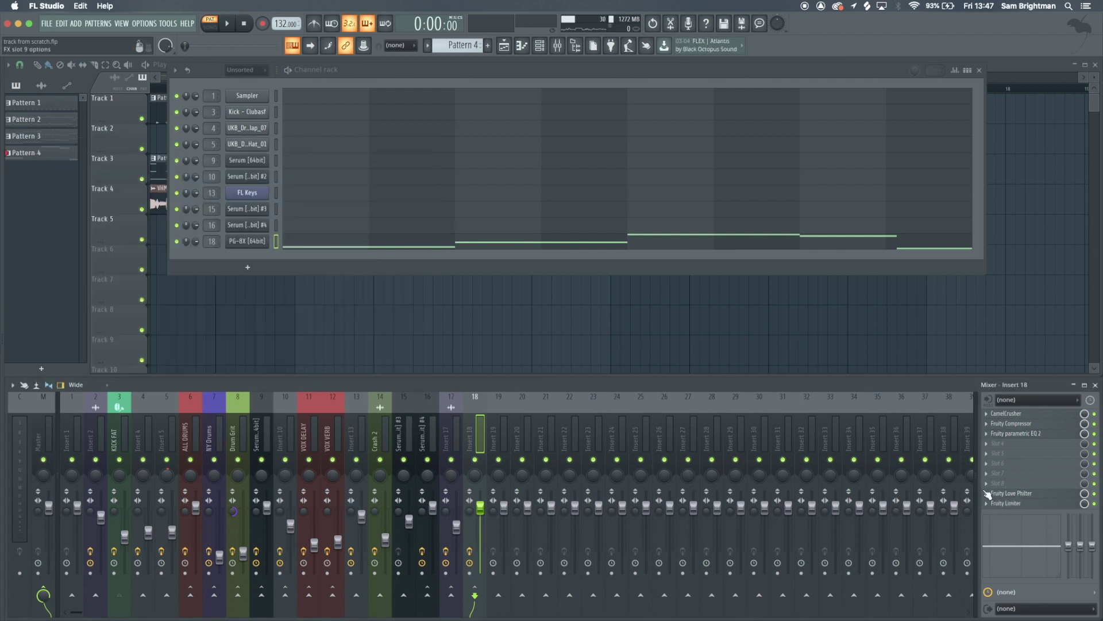
pyautogui.click(988, 493)
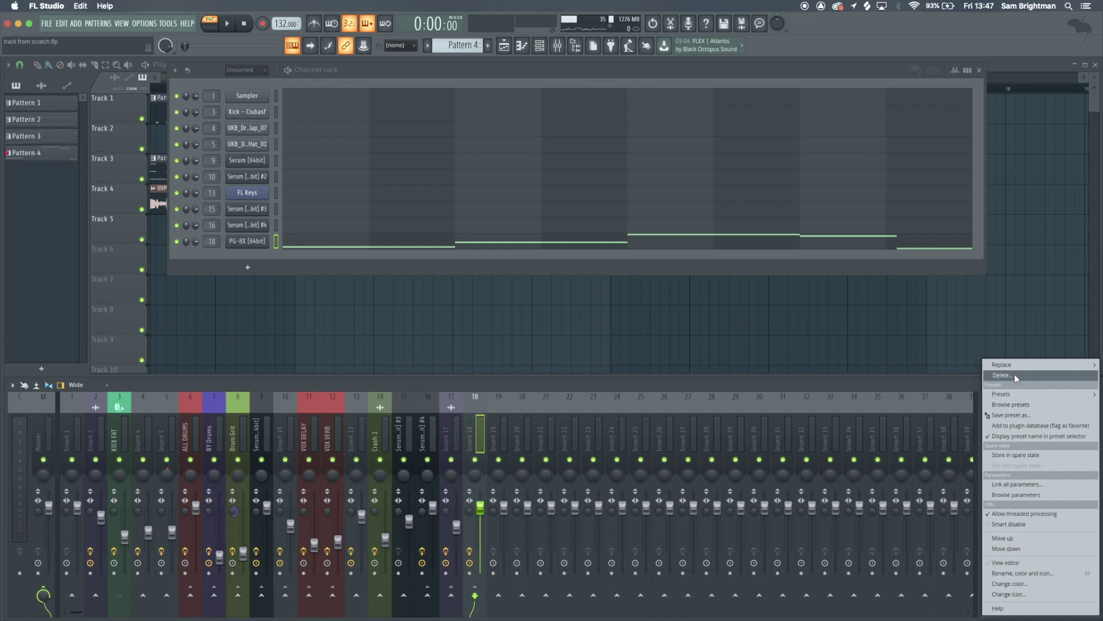
pyautogui.click(1015, 373)
# - Play Pattern 4 with the Fruity Limiter open and lower mixer track 18's volume to -6.0 dB
pyautogui.click(1018, 504)
pyautogui.press('space')
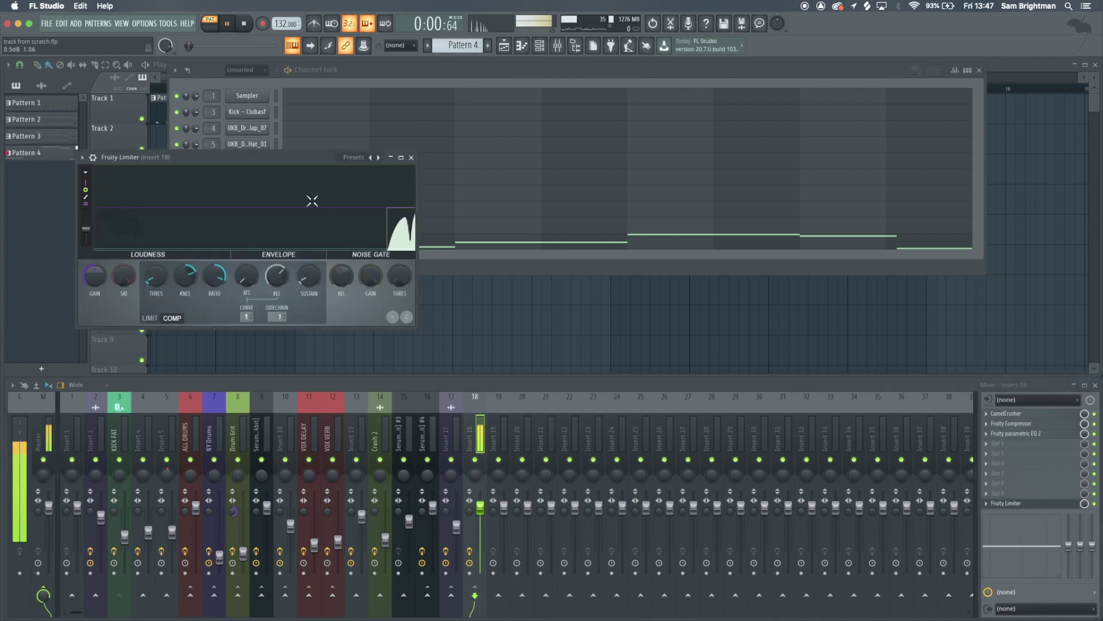
pyautogui.moveTo(481, 506); pyautogui.dragTo(482, 524)
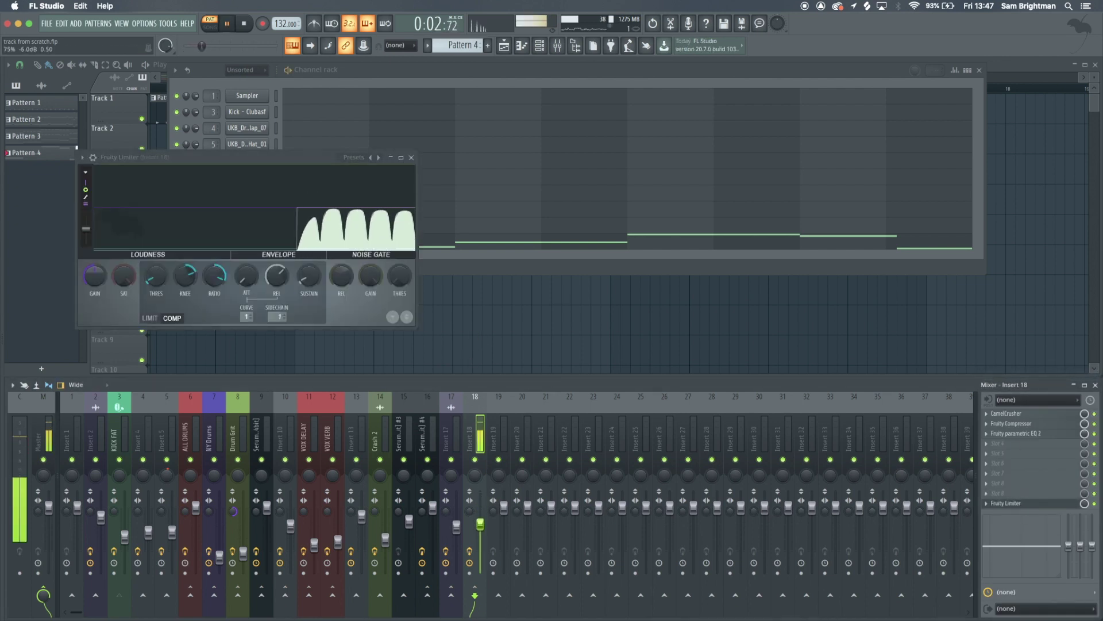
pyautogui.click(412, 158)
# - Hide the channel rack and switch playback to song mode to hear the PG-8X in the arrangement
pyautogui.press('F9')
pyautogui.press('F6')
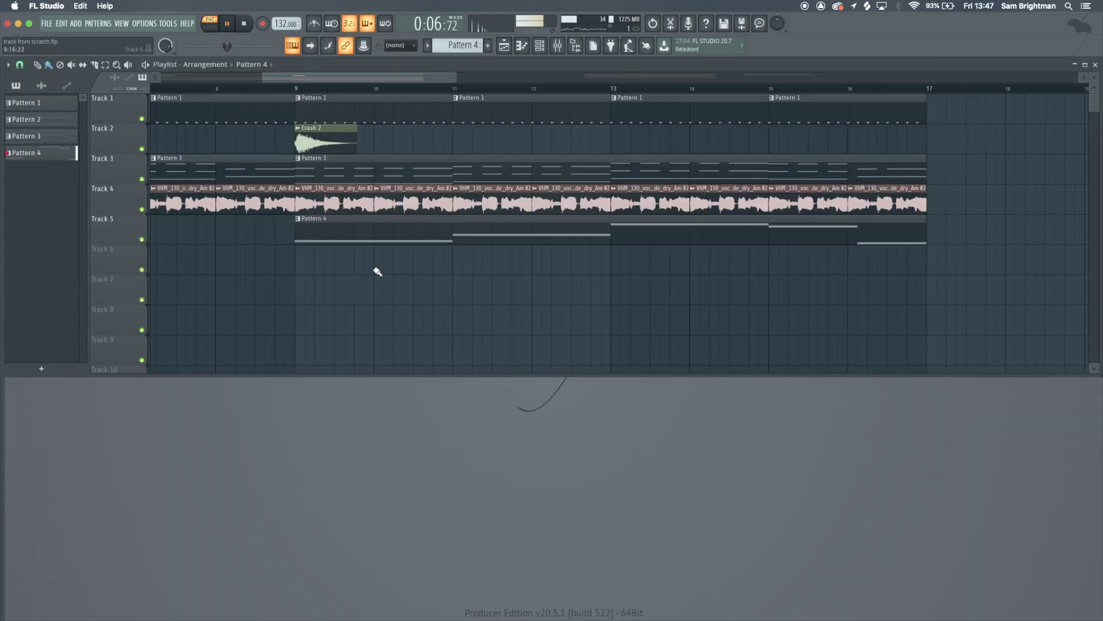
pyautogui.press('F9')
pyautogui.press('l')
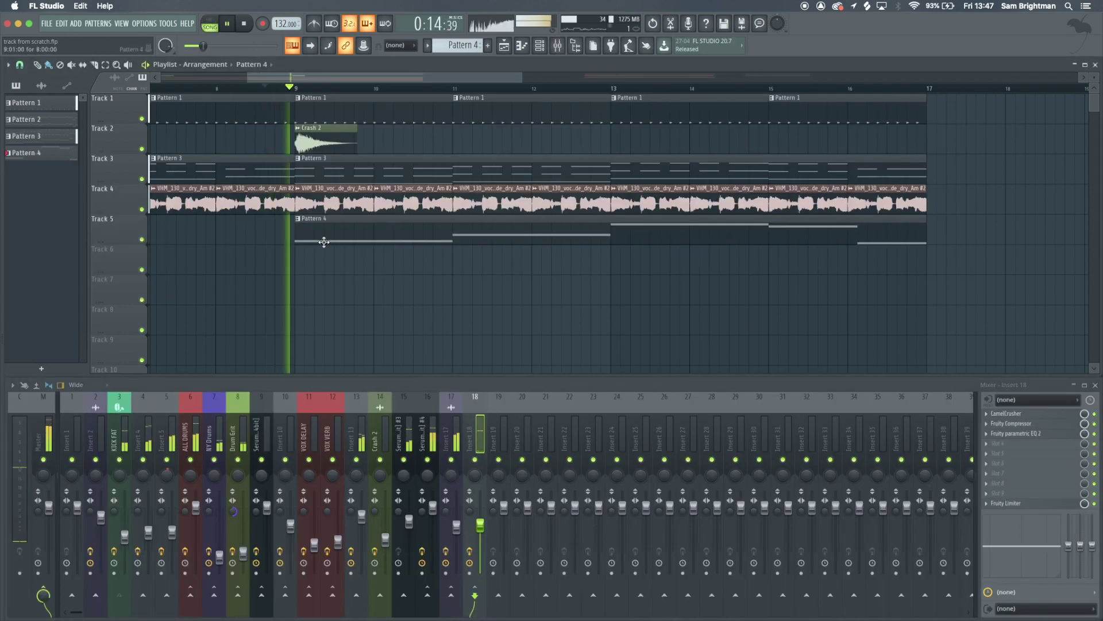
# - Play the section from around bar 9 while soloing individual mixer tracks, including the Serum #4 track, to compare their sounds
pyautogui.scroll(-5, 323, 242)
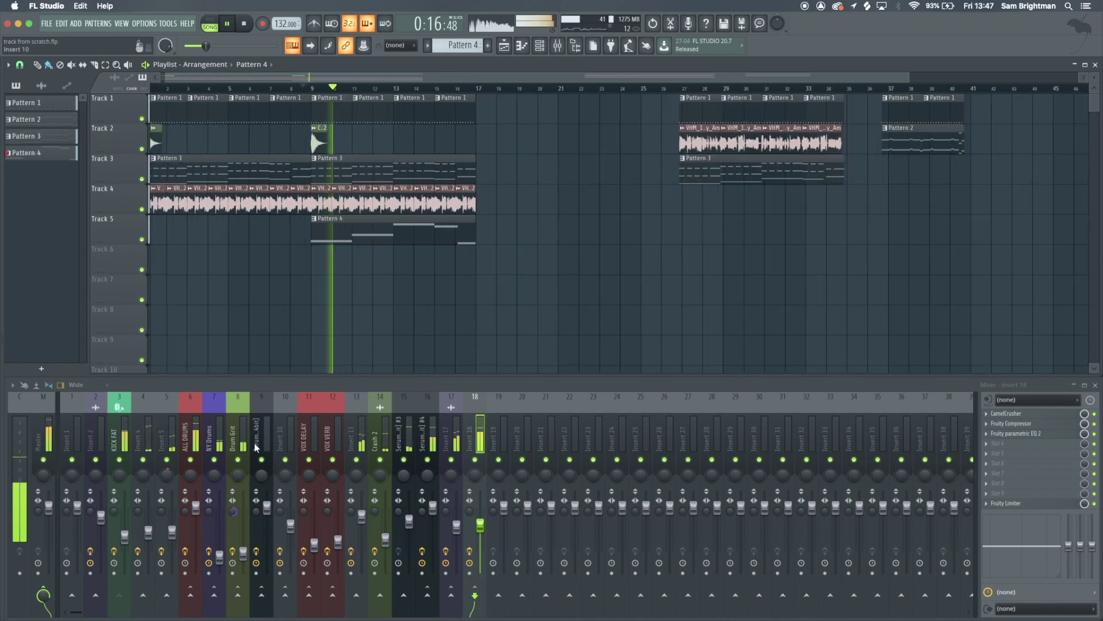
pyautogui.rightClick(357, 459)
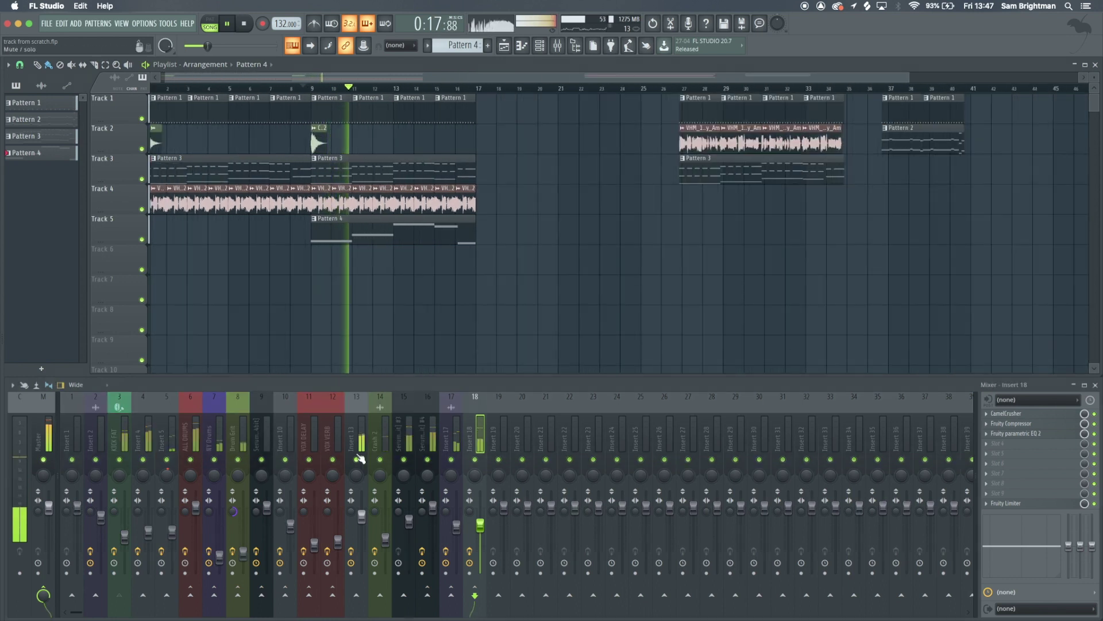
pyautogui.rightClick(427, 458)
pyautogui.rightClick(430, 458)
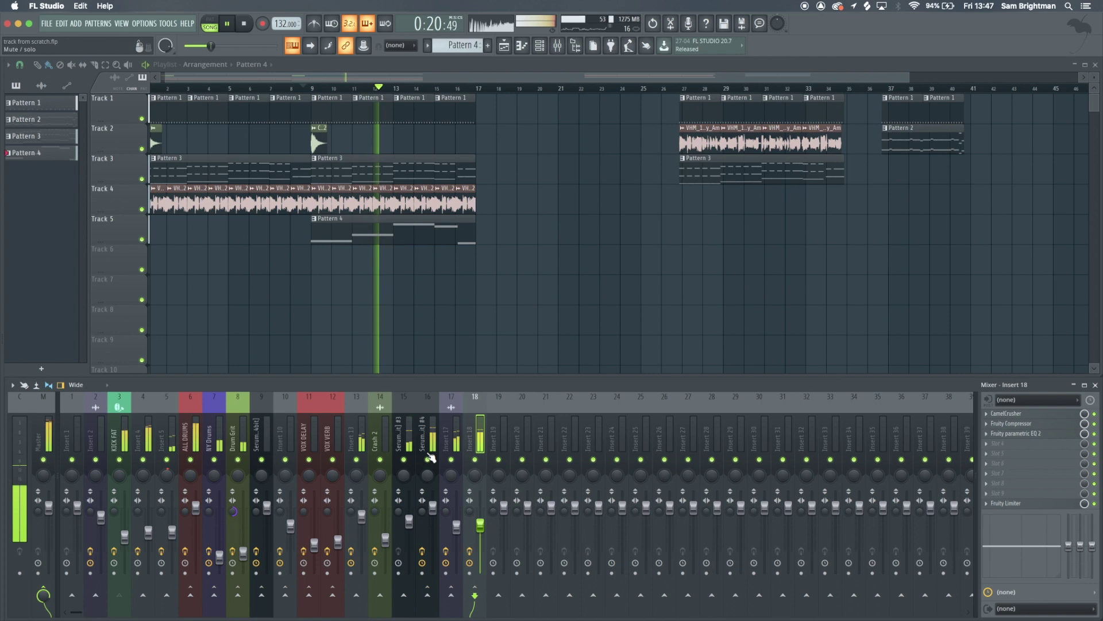
pyautogui.scroll(-2, 433, 294)
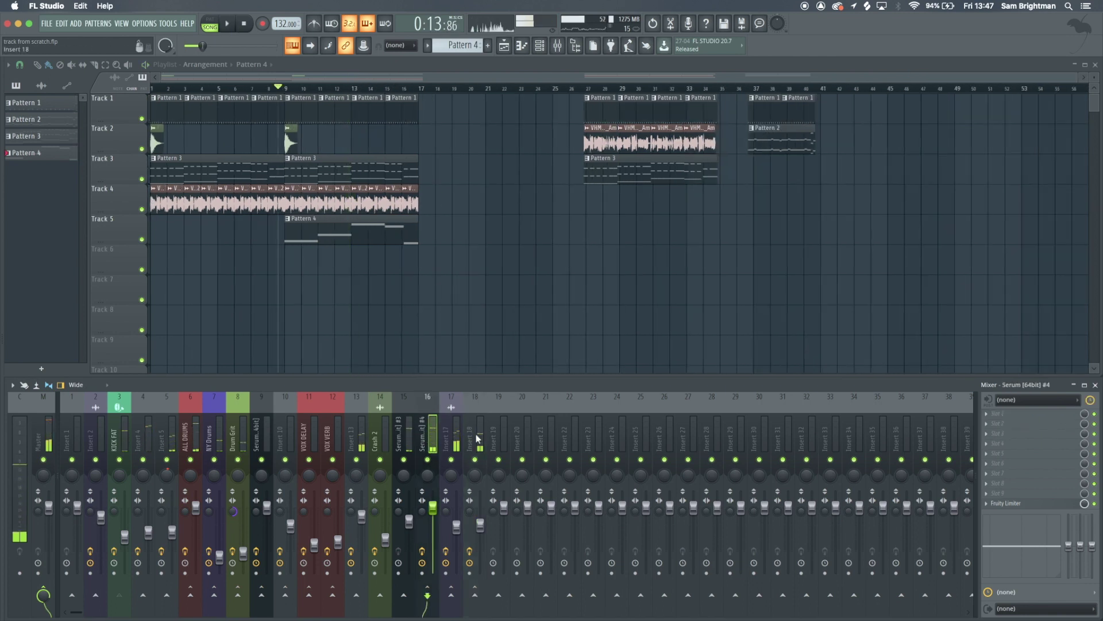
pyautogui.press('space')
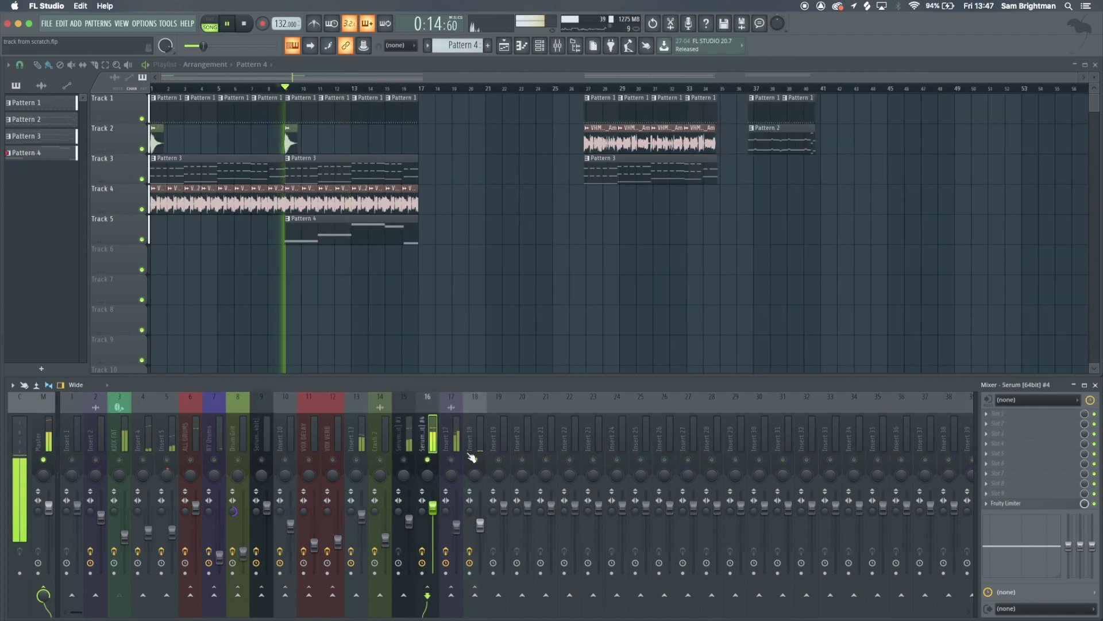
pyautogui.rightClick(428, 460)
# - Stop playback and move the vocal-chop clips to Track 7 and the Pattern 4 clip to Track 8
pyautogui.scroll(3, 210, 177)
pyautogui.moveTo(582, 265); pyautogui.dragTo(141, 288)
pyautogui.press('space')
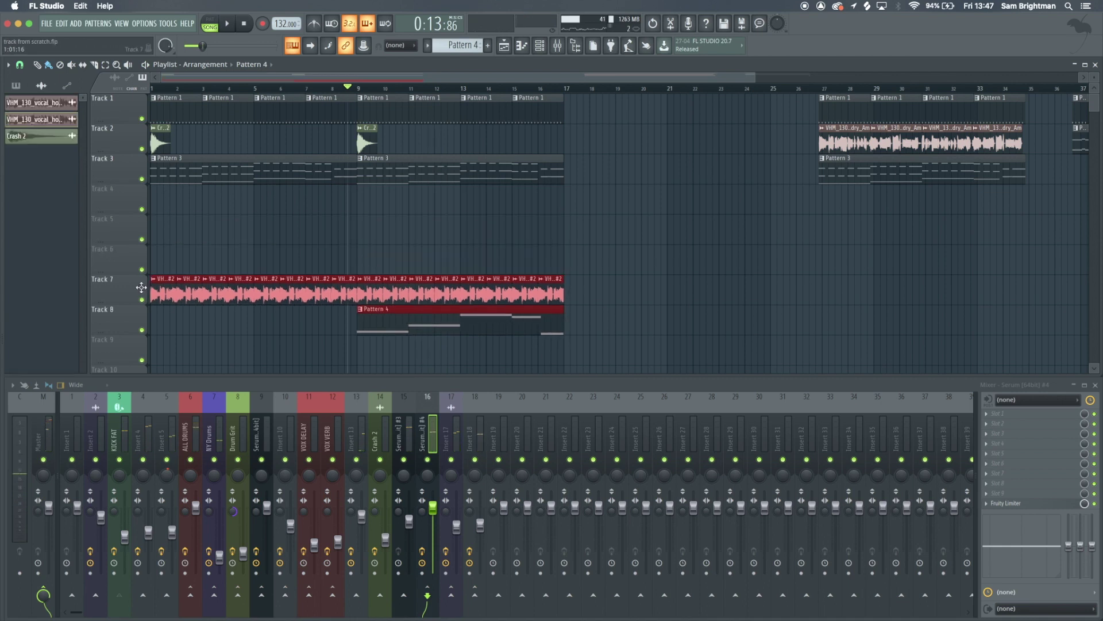
pyautogui.click(175, 253)
# - Select Pattern 3, listen to Track 3 on its own, and split the pattern by channel
pyautogui.click(194, 176)
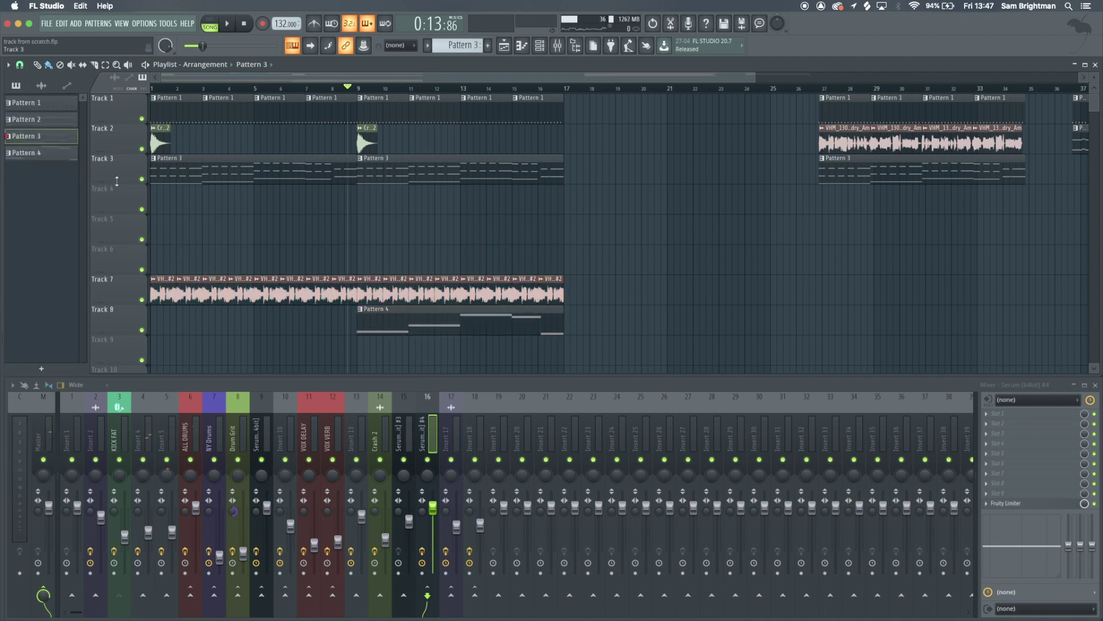
pyautogui.rightClick(151, 177)
pyautogui.press('space')
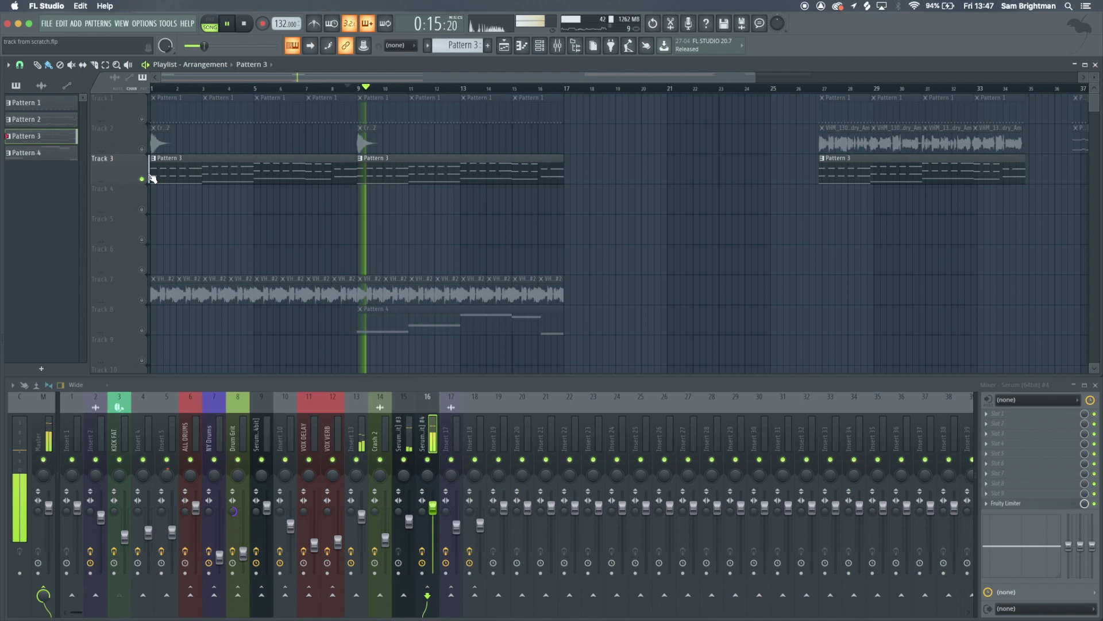
pyautogui.rightClick(151, 177)
pyautogui.press('space')
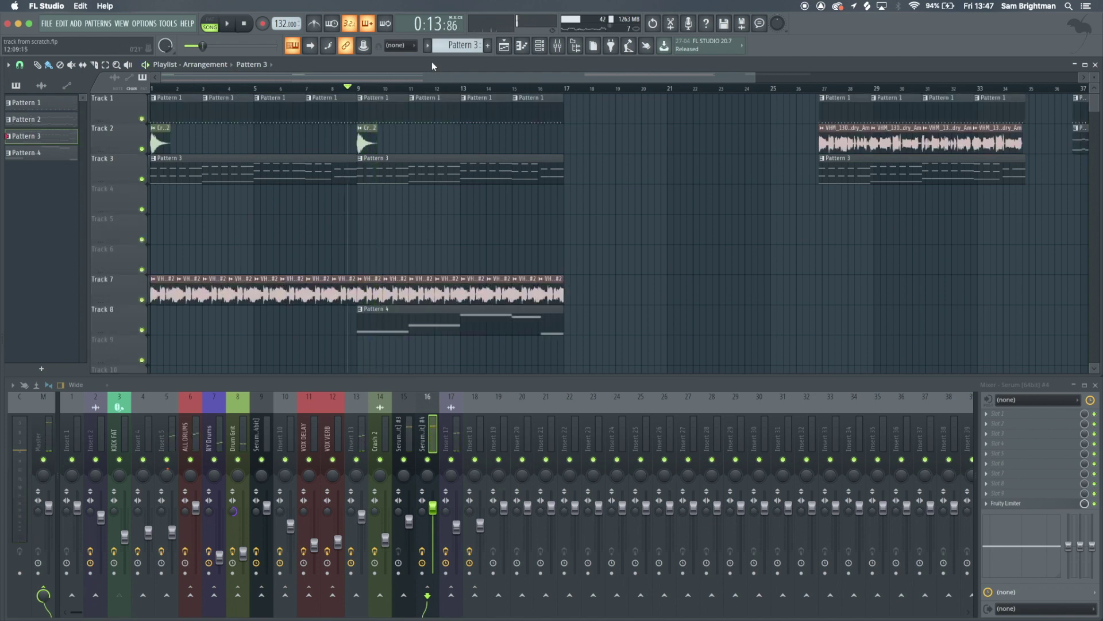
pyautogui.click(428, 45)
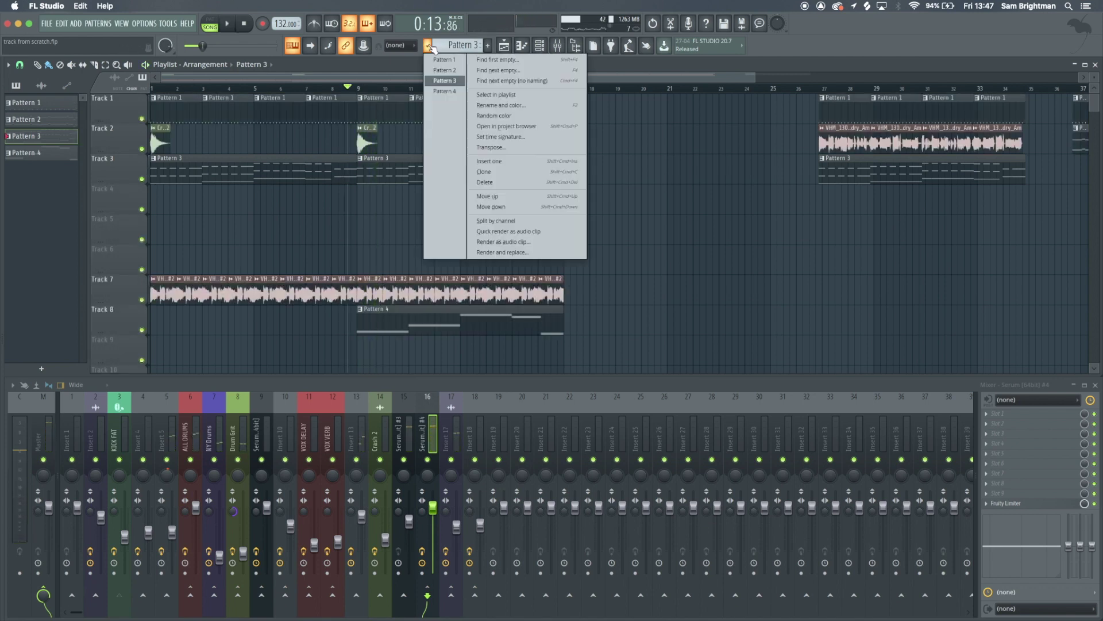
pyautogui.click(502, 222)
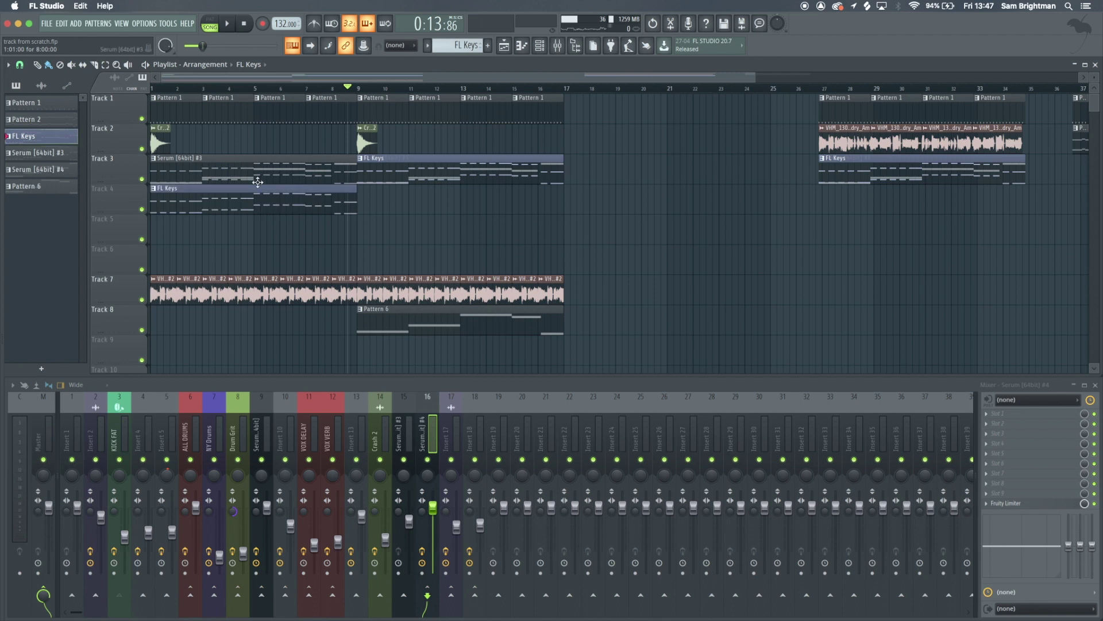
# - Move the Serum #3 clip to Track 5 and replace the stacked clips at bar 9 with a duplicate of the three separated clips
pyautogui.moveTo(258, 182); pyautogui.dragTo(253, 247)
pyautogui.click(245, 165)
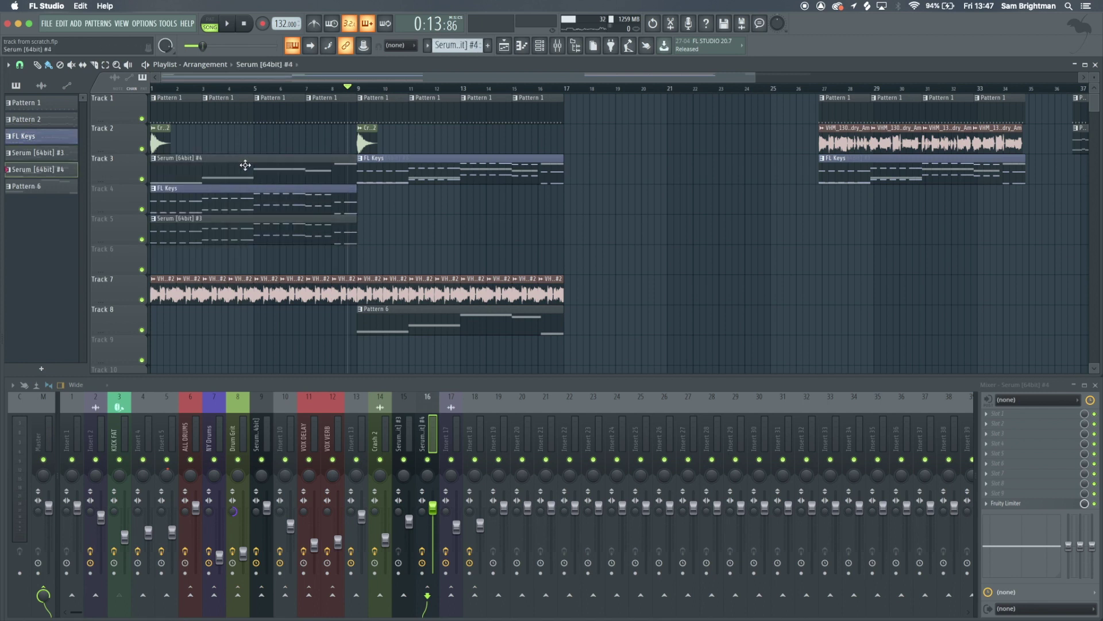
pyautogui.press('Delete')
pyautogui.moveTo(426, 244); pyautogui.dragTo(315, 178)
pyautogui.press('super+b')
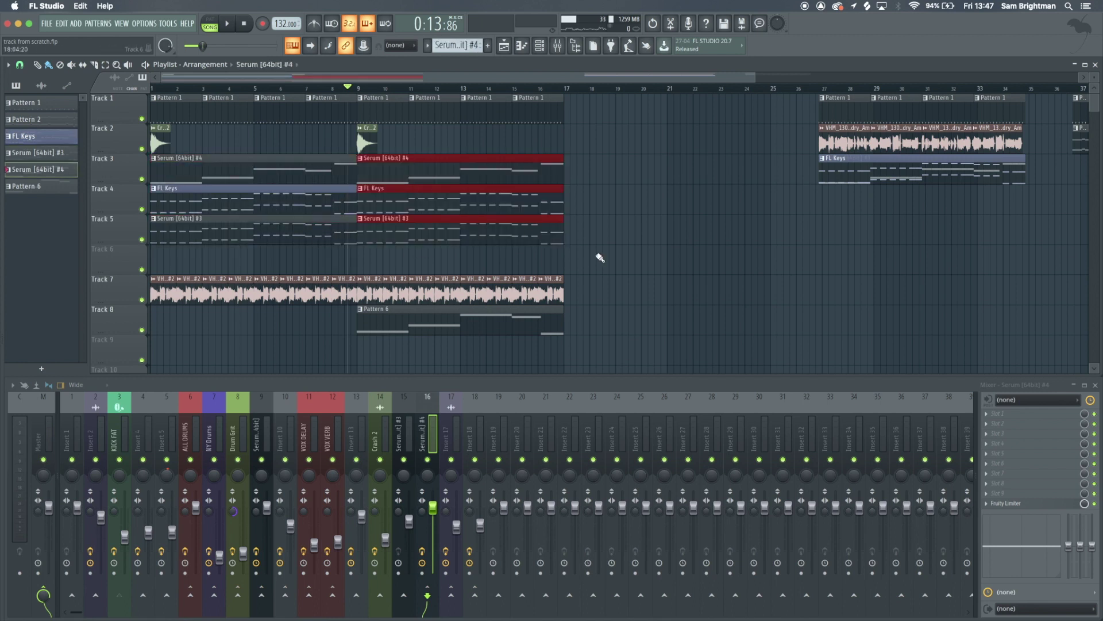
# - Move the vocal-chop clips up to Track 6 and the Pattern 6 clip up to Track 7
pyautogui.rightClick(609, 264)
pyautogui.moveTo(609, 334); pyautogui.dragTo(159, 260)
pyautogui.rightClick(202, 304)
# - Solo Tracks 3, 4 and 5 in turn during playback to identify each separated part
pyautogui.rightClick(142, 179)
pyautogui.press('space')
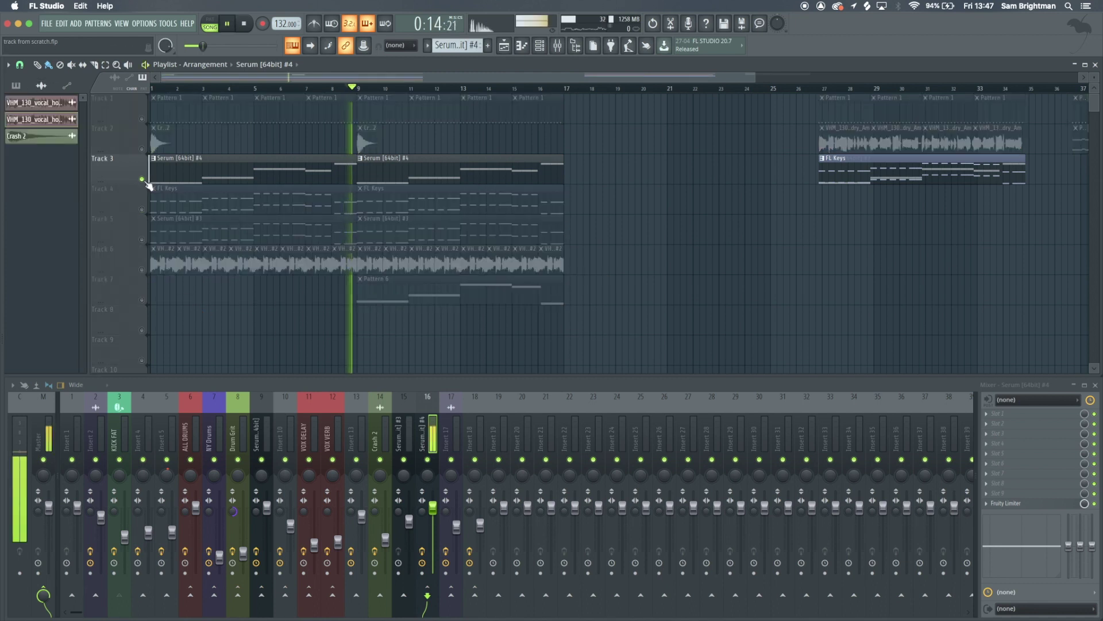
pyautogui.rightClick(142, 209)
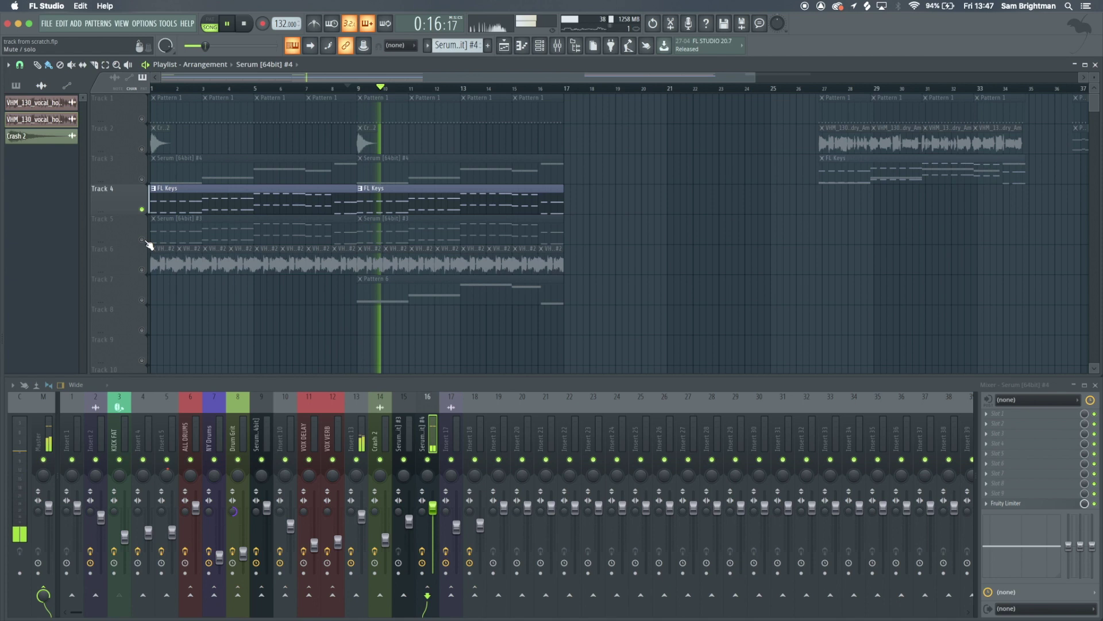
pyautogui.rightClick(141, 239)
pyautogui.rightClick(142, 239)
pyautogui.press('space')
# - Delete the Serum #4 clip at bar 9 on Track 3 and move the Pattern 6 clip into its place
pyautogui.rightClick(436, 180)
pyautogui.press('space')
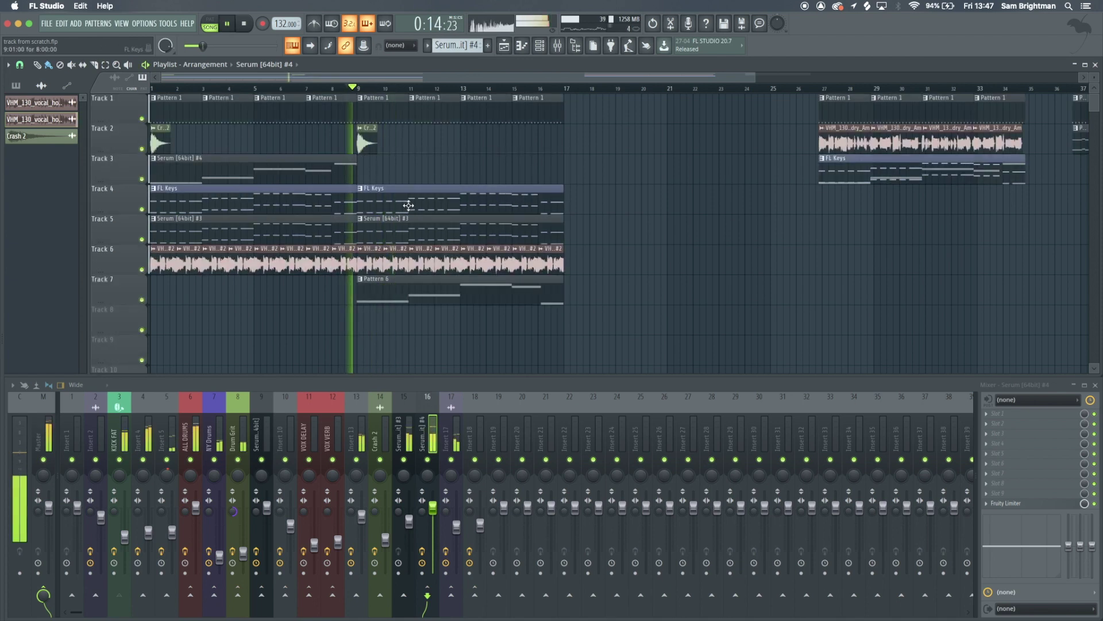
pyautogui.scroll(-2, 379, 208)
pyautogui.scroll(2, 355, 345)
pyautogui.moveTo(316, 290); pyautogui.dragTo(316, 170)
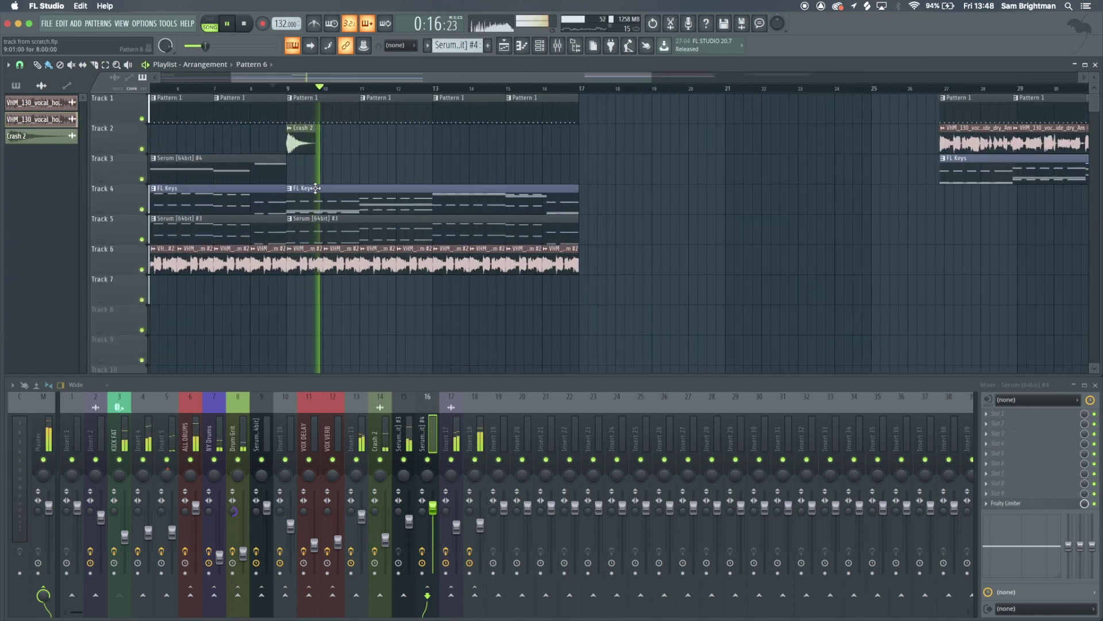
pyautogui.scroll(-2, 313, 169)
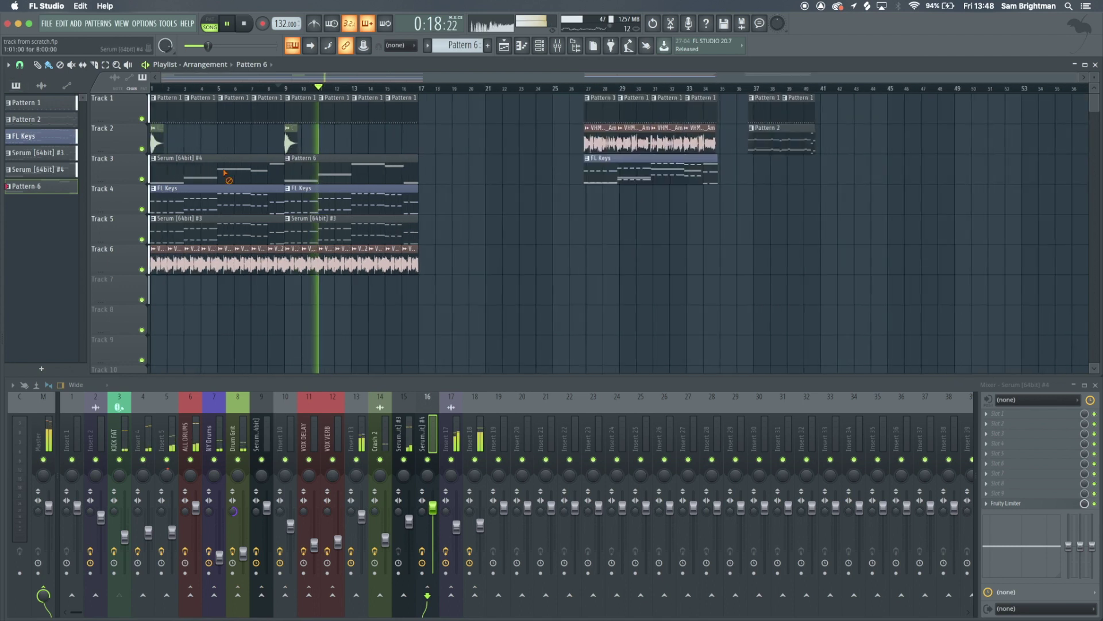
# - Delete the remaining Serum #4 clip at bar 1 on Track 3 and replay the arrangement from the start
pyautogui.press('space')
pyautogui.scroll(3, 191, 207)
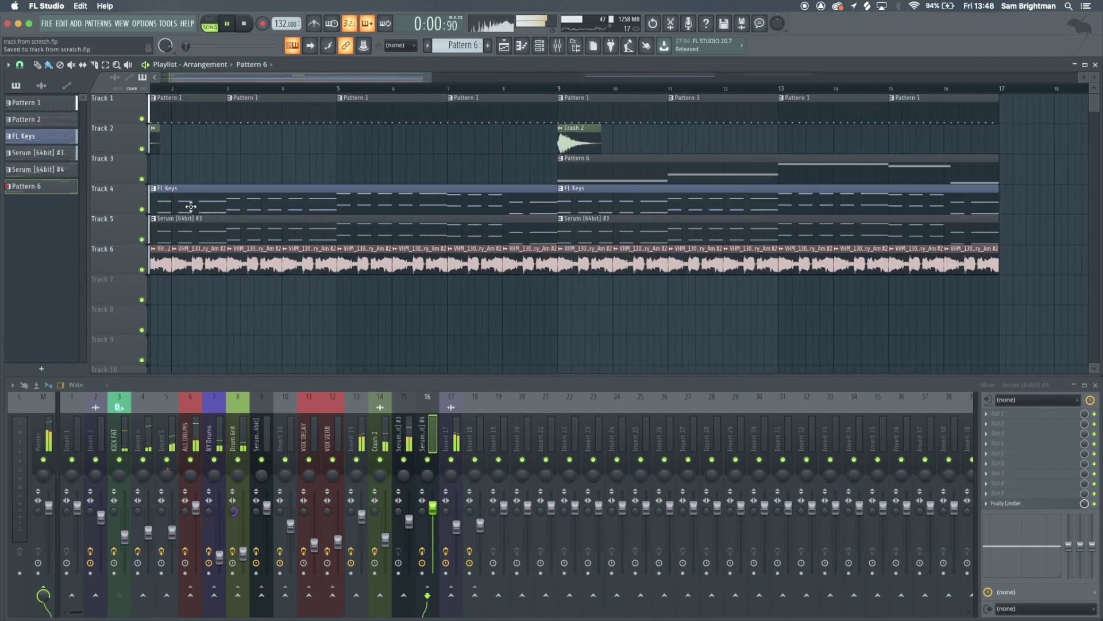
pyautogui.scroll(1, 266, 217)
pyautogui.scroll(-1, 266, 217)
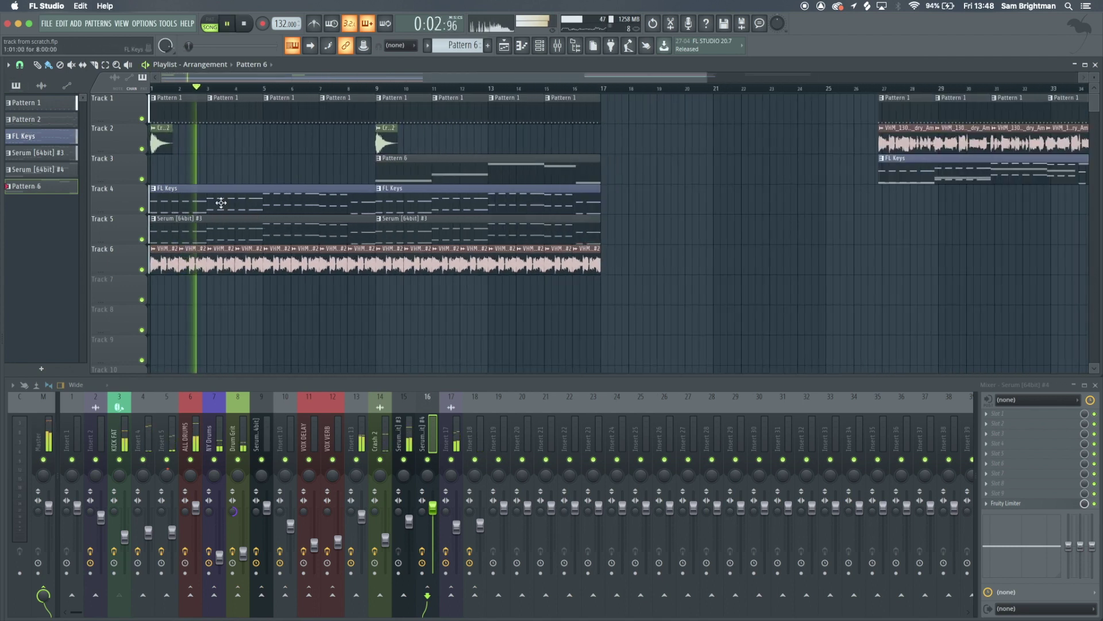
# - Slice the first FL Keys and Serum #3 clips at bar 3 and delete their remainders up to bar 9
pyautogui.moveTo(208, 223); pyautogui.dragTo(206, 240)
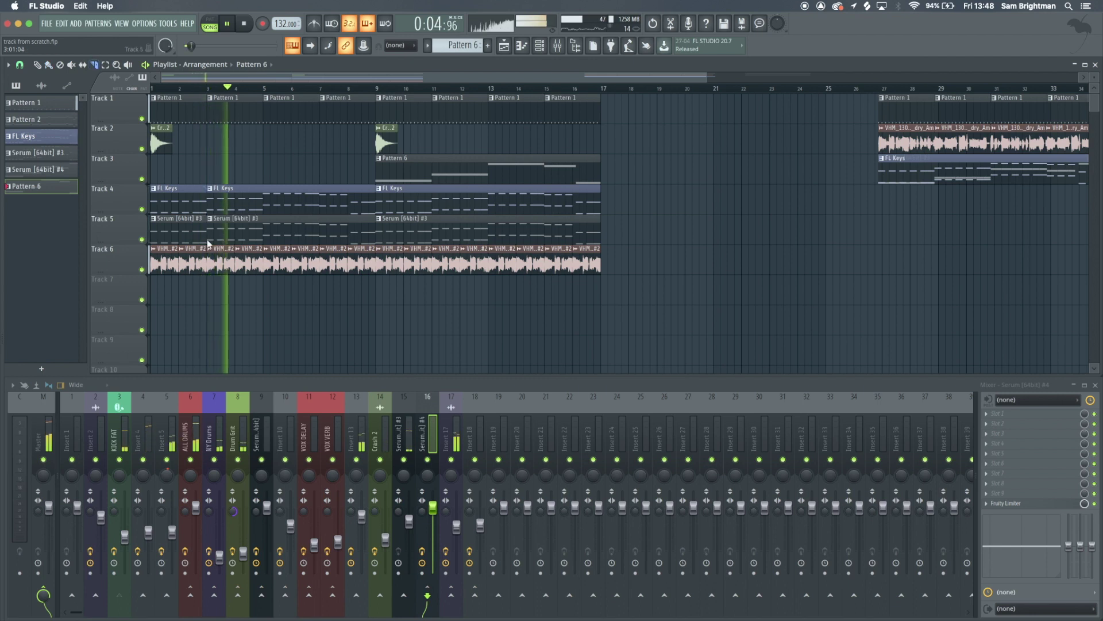
pyautogui.press('b')
pyautogui.press('space')
pyautogui.rightClick(253, 227)
pyautogui.rightClick(259, 199)
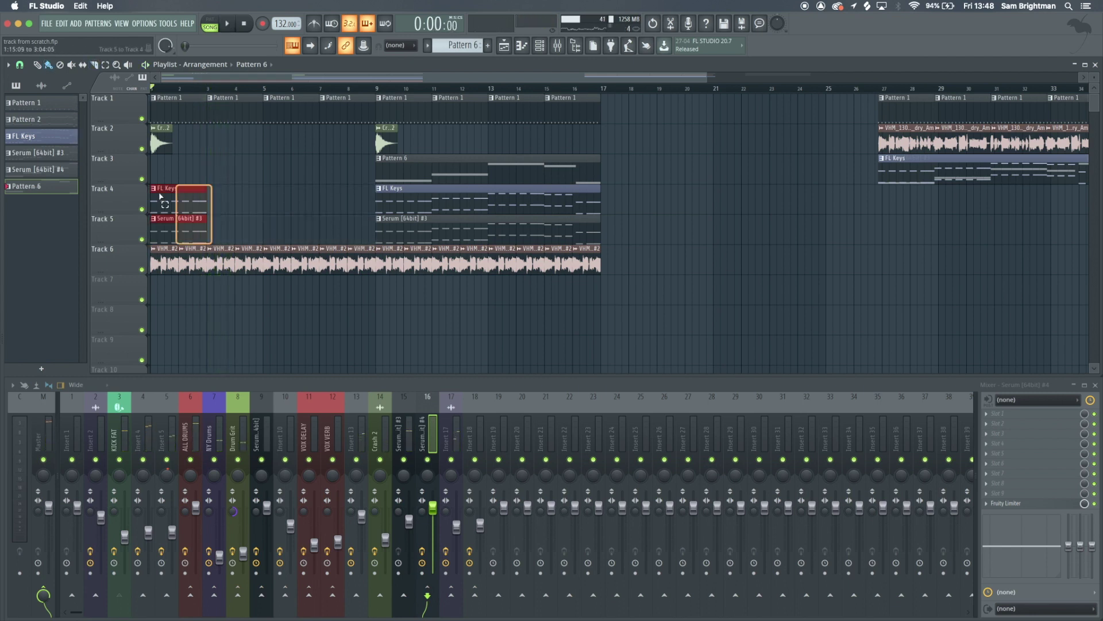
# - Repeat the two-bar FL Keys and Serum #3 clips on Tracks 4 and 5 until they reach bar 9
pyautogui.hotkey('ctrl', 'b')
pyautogui.hotkey('ctrl', 'b')
pyautogui.hotkey('ctrl', 'b')
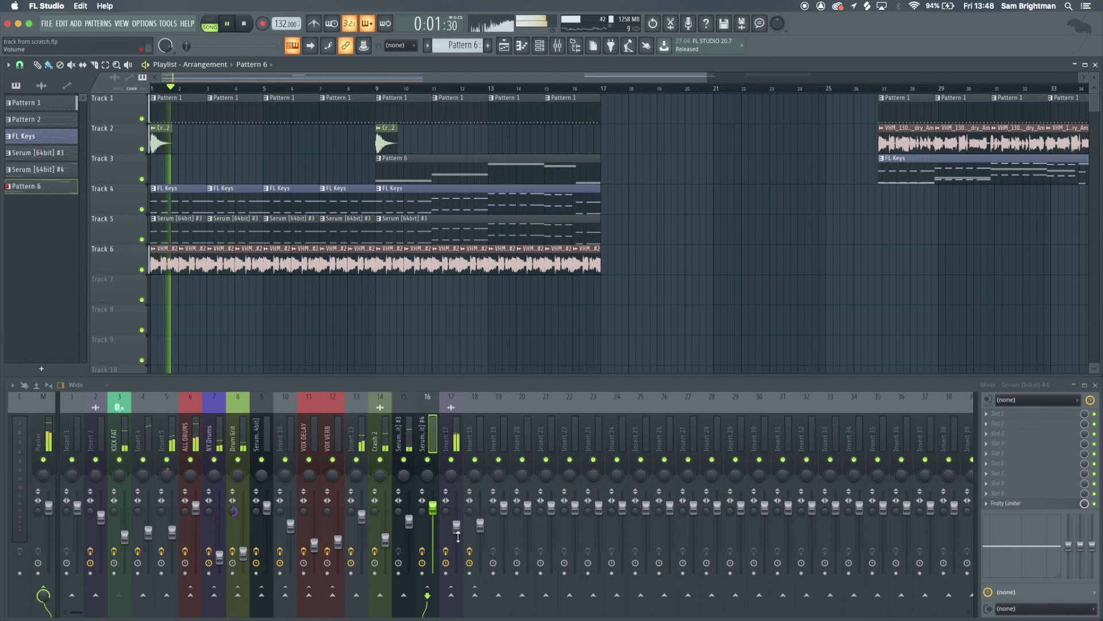
# - Lower the Insert 17 mixer level slightly and replay the arrangement from the start
pyautogui.moveTo(456, 527); pyautogui.dragTo(456, 531)
pyautogui.scroll(-3, 314, 365)
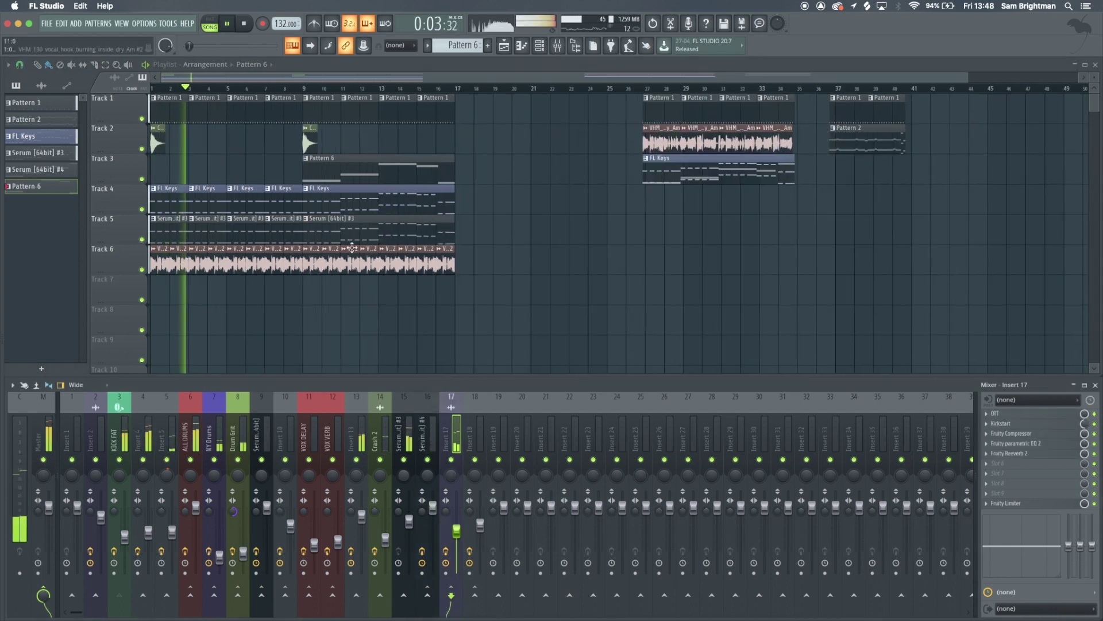
pyautogui.press('space')
pyautogui.scroll(3, 269, 220)
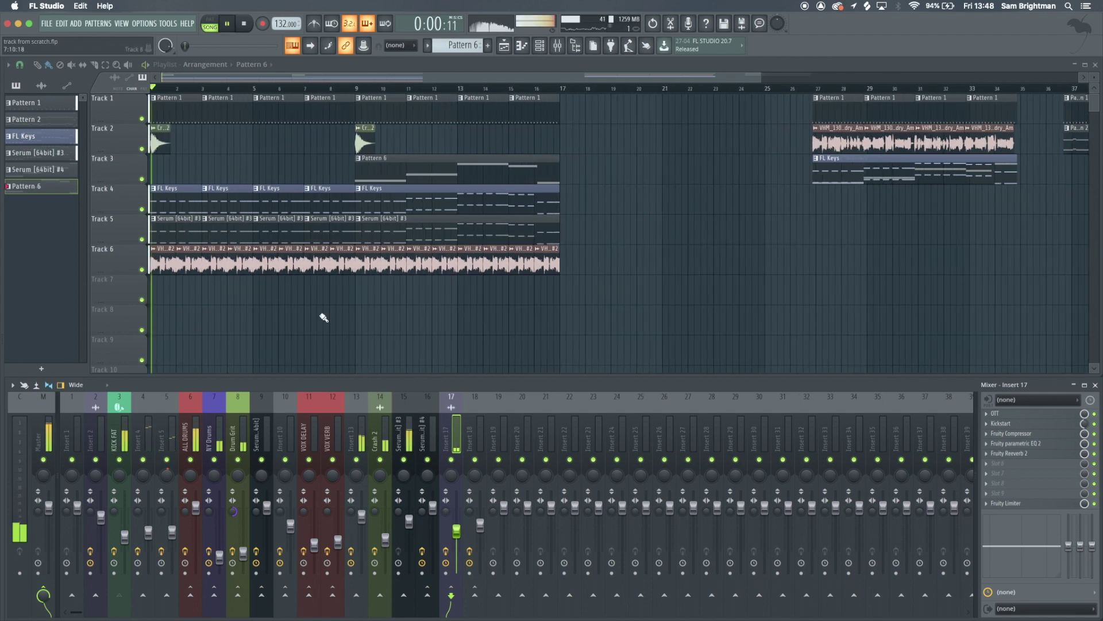
# - Solo Insert 13 and create automation clips for the cutoff and resonance of its slot 5 Fruity Love Philter
pyautogui.click(368, 435)
pyautogui.press('s')
pyautogui.click(1022, 452)
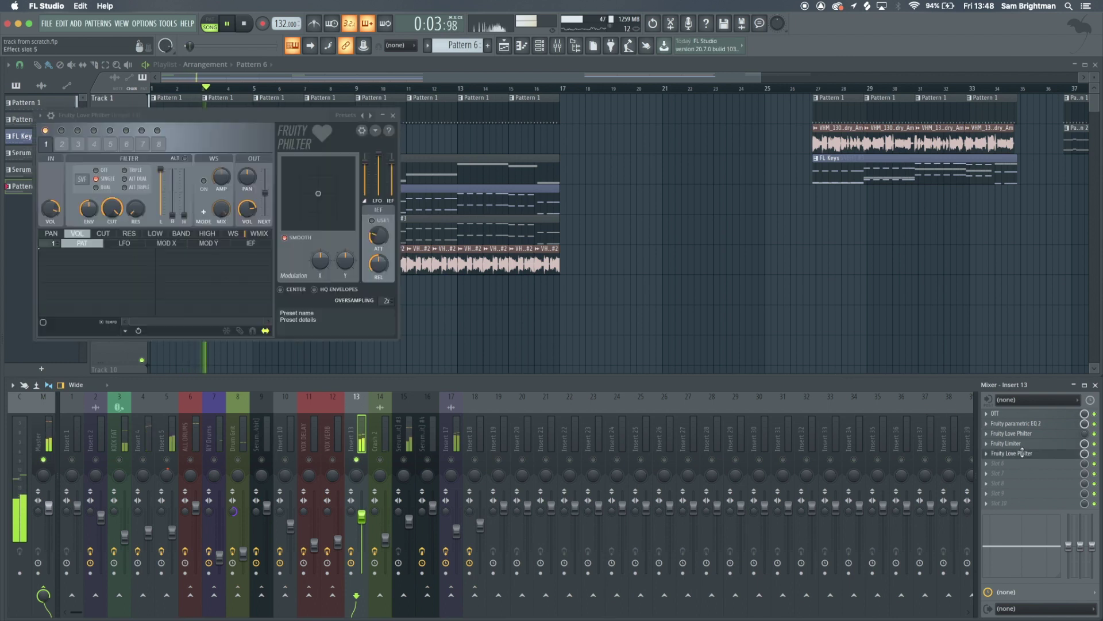
pyautogui.rightClick(117, 210)
pyautogui.click(161, 281)
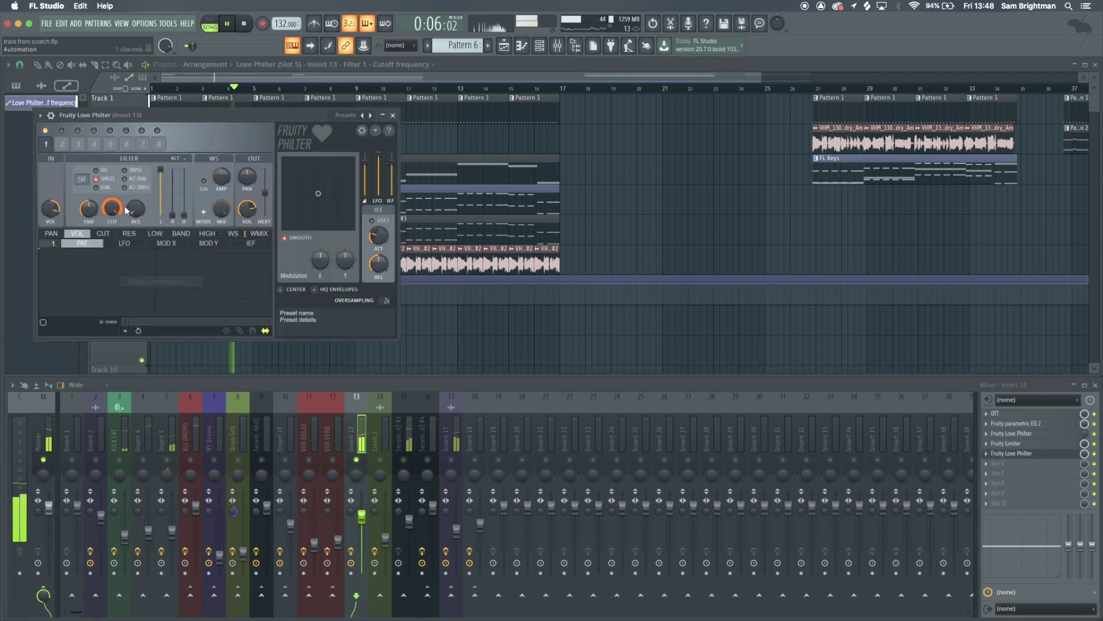
pyautogui.rightClick(134, 211)
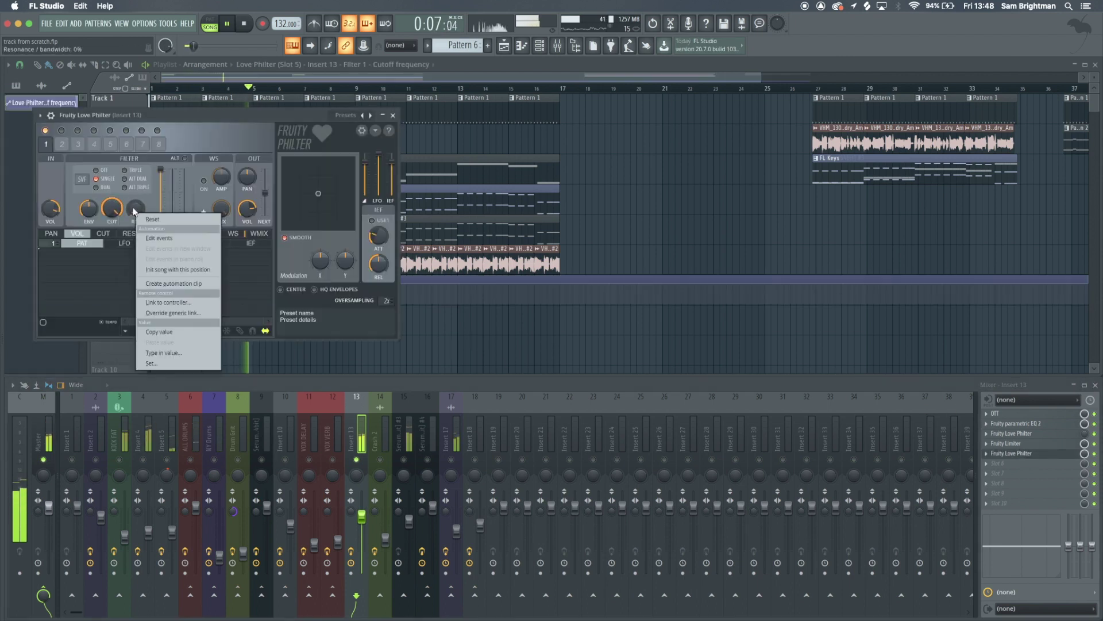
pyautogui.click(164, 282)
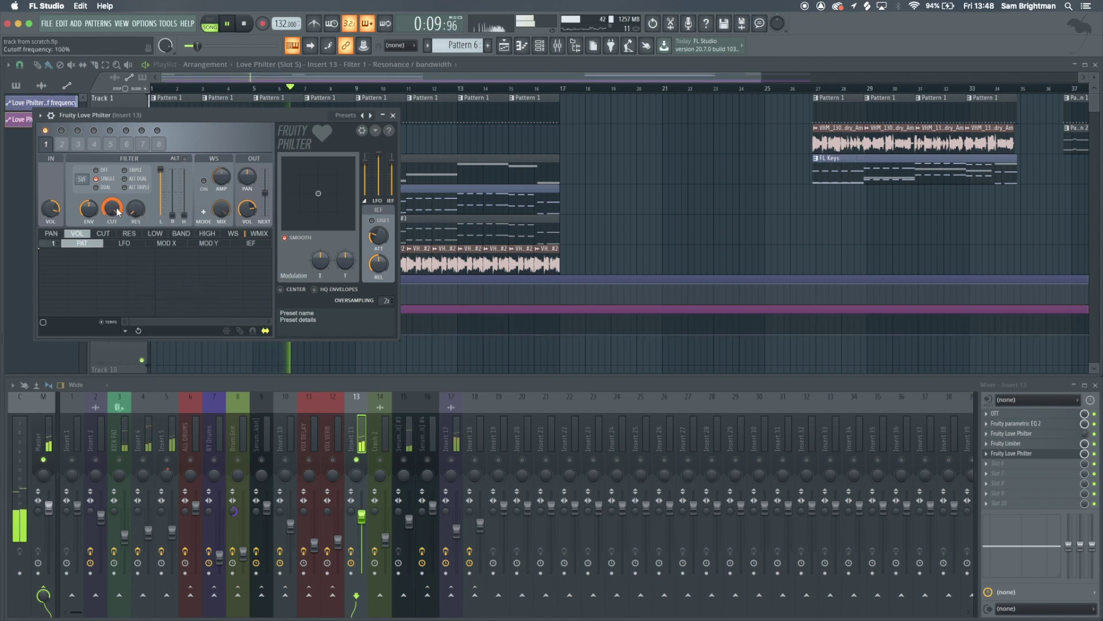
pyautogui.press('Escape')
# - Shorten the cutoff and resonance automation clips on Tracks 7 and 8 so both end at bar 9
pyautogui.scroll(-3, 409, 325)
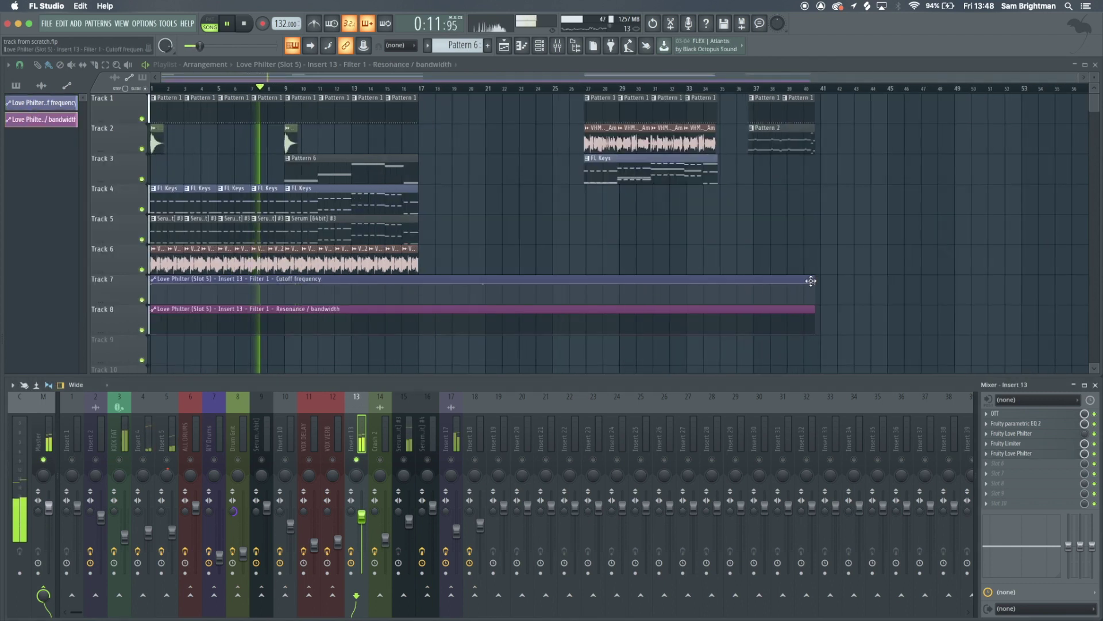
pyautogui.moveTo(816, 285); pyautogui.dragTo(293, 272)
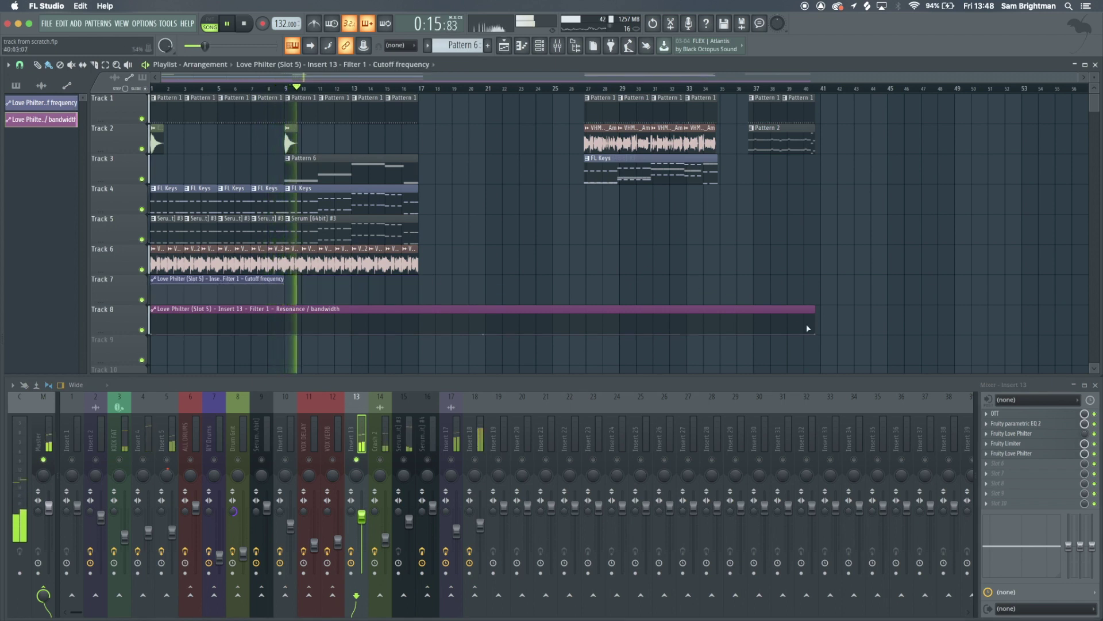
pyautogui.moveTo(817, 332); pyautogui.dragTo(289, 330)
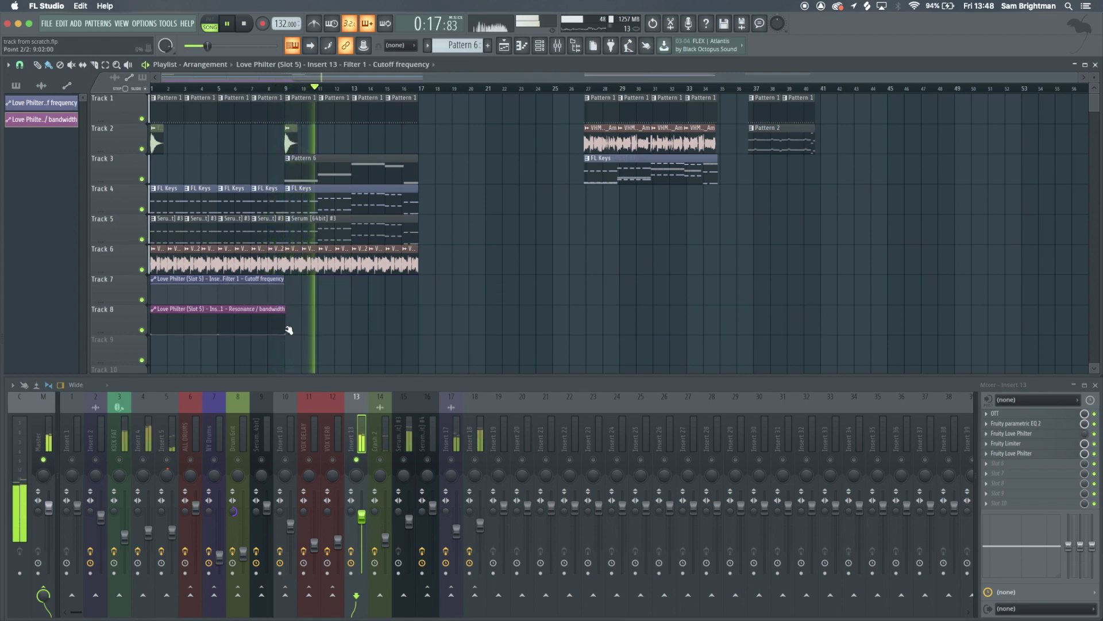
# - Shape the cutoff automation to rise and the resonance automation to fall towards bar 9, and save the project
pyautogui.scroll(4, 289, 330)
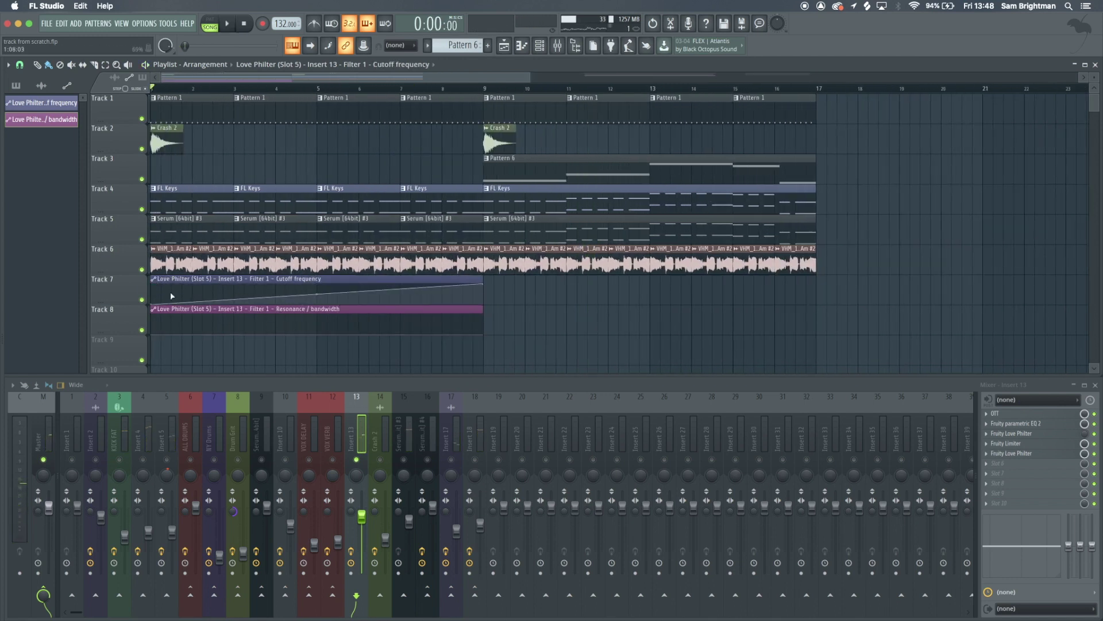
pyautogui.moveTo(154, 334); pyautogui.dragTo(146, 289)
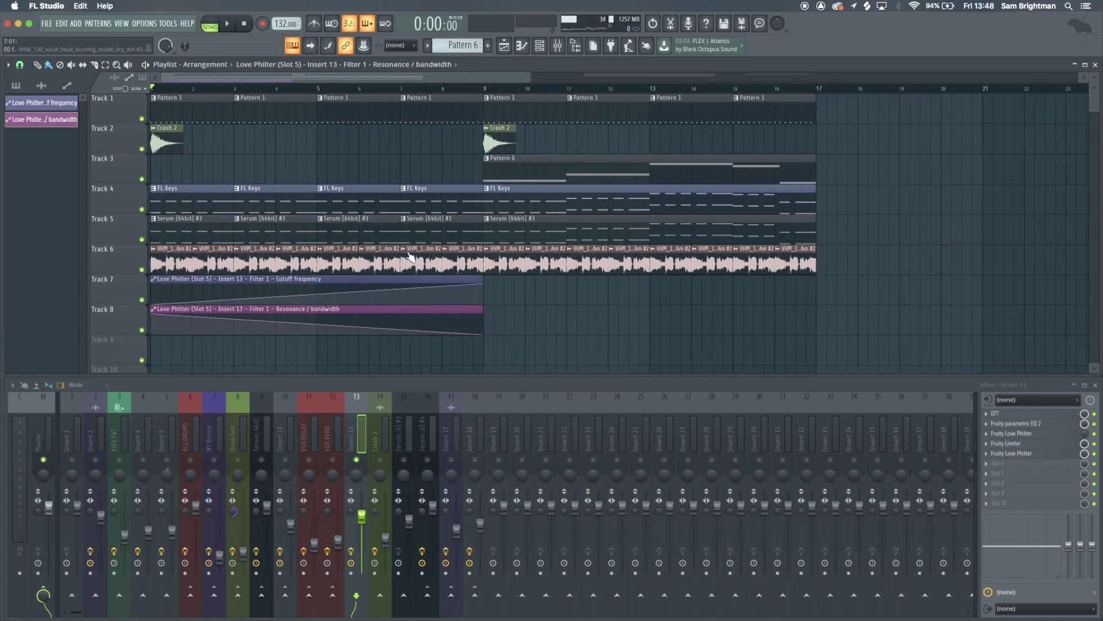
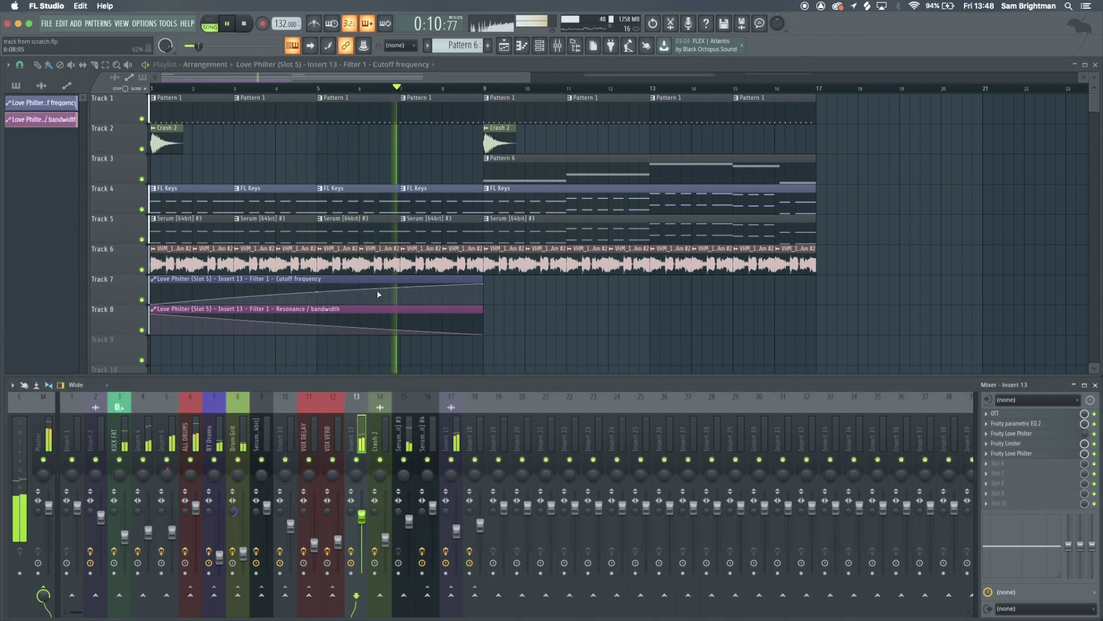
pyautogui.scroll(-3, 379, 294)
pyautogui.press('super+s')
# - Replay the arrangement from bar 1 to check the filter build-up into bar 9, saving the project along the way
pyautogui.scroll(2, 277, 267)
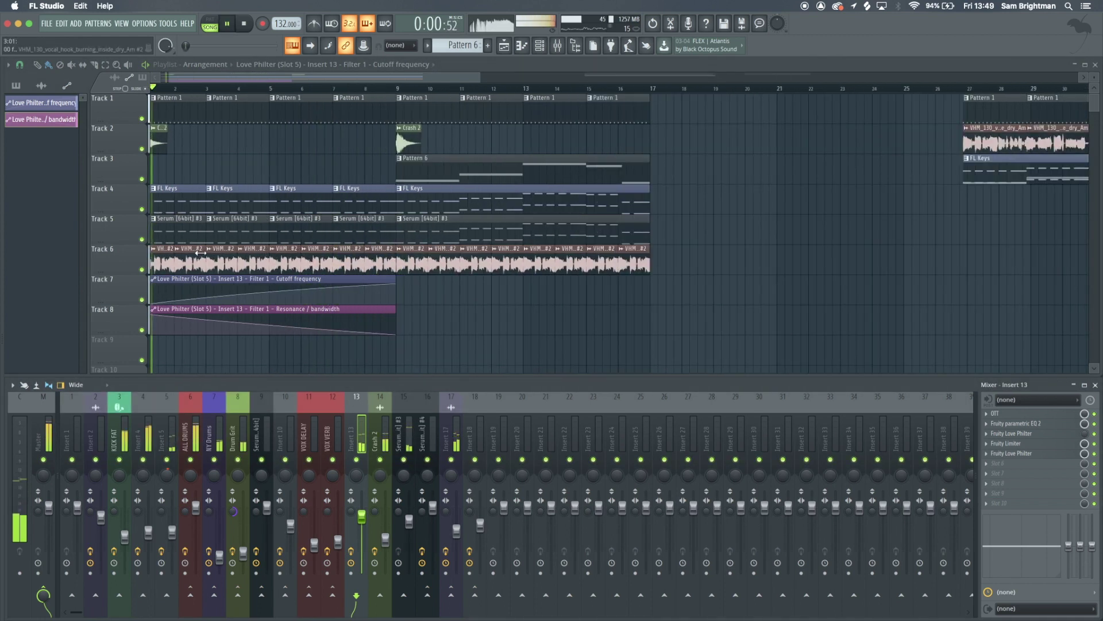
pyautogui.scroll(1, 340, 270)
pyautogui.scroll(-1, 340, 270)
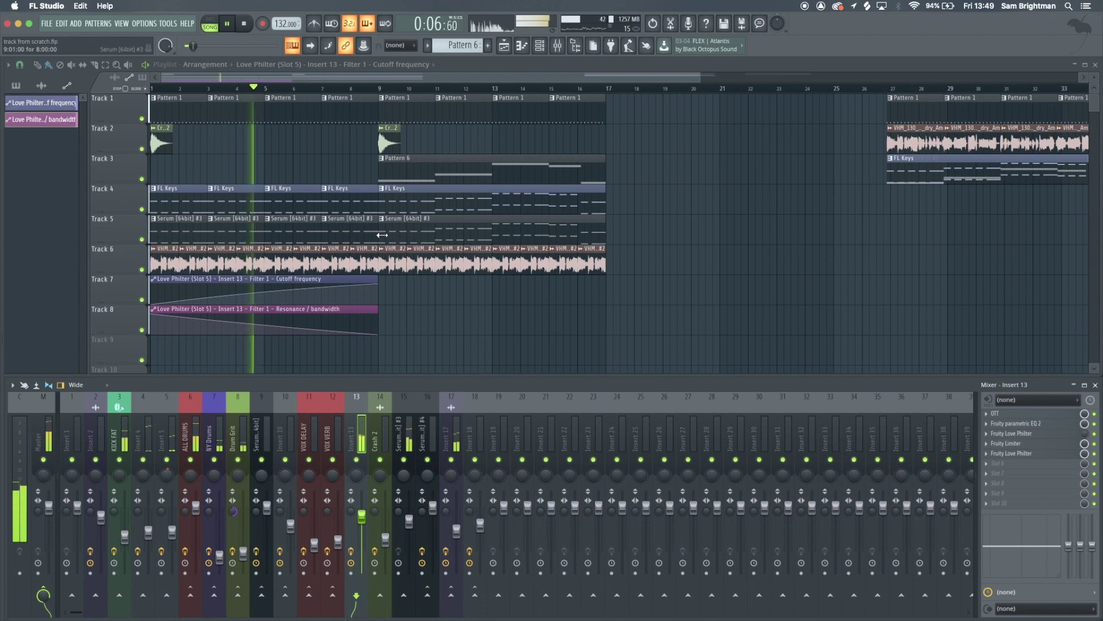
pyautogui.scroll(-2, 297, 229)
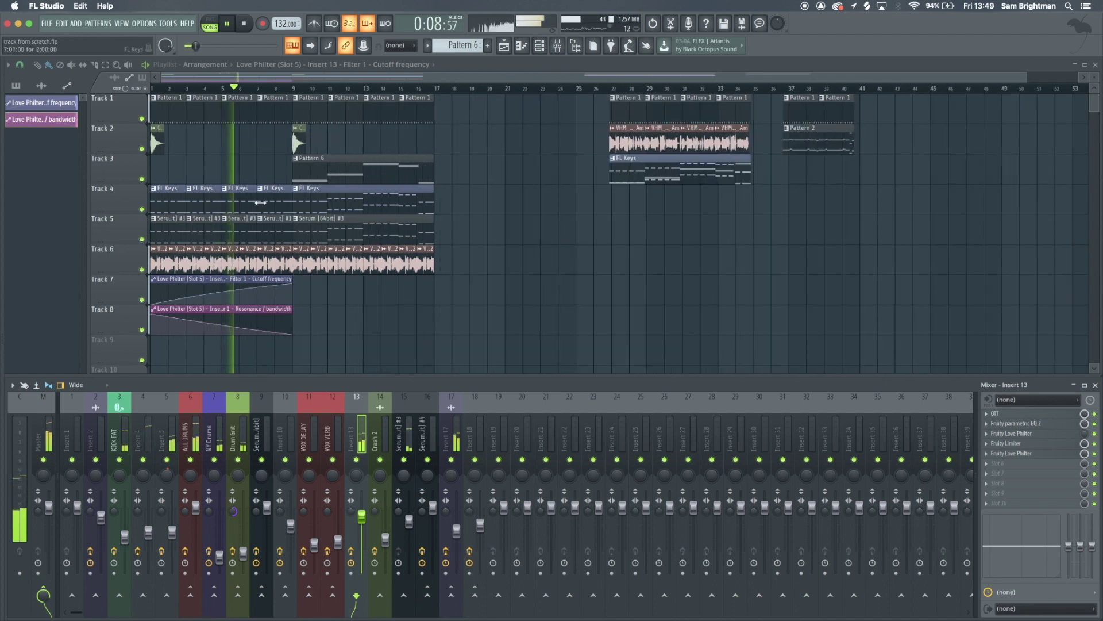
pyautogui.scroll(4, 226, 207)
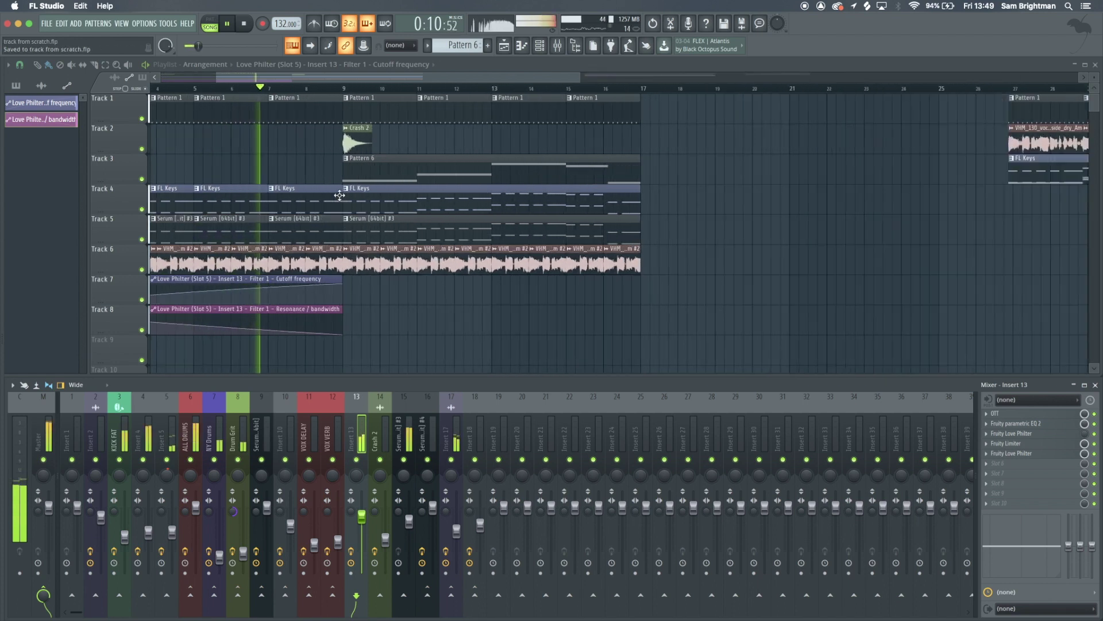
pyautogui.hotkey('ctrl', 's')
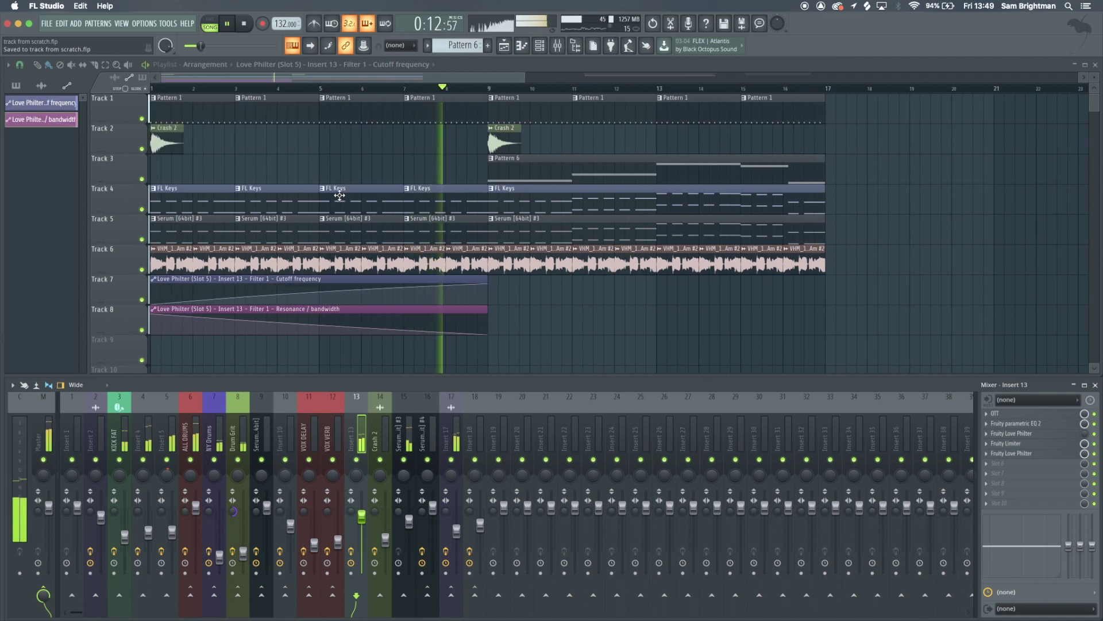
pyautogui.scroll(-4, 467, 228)
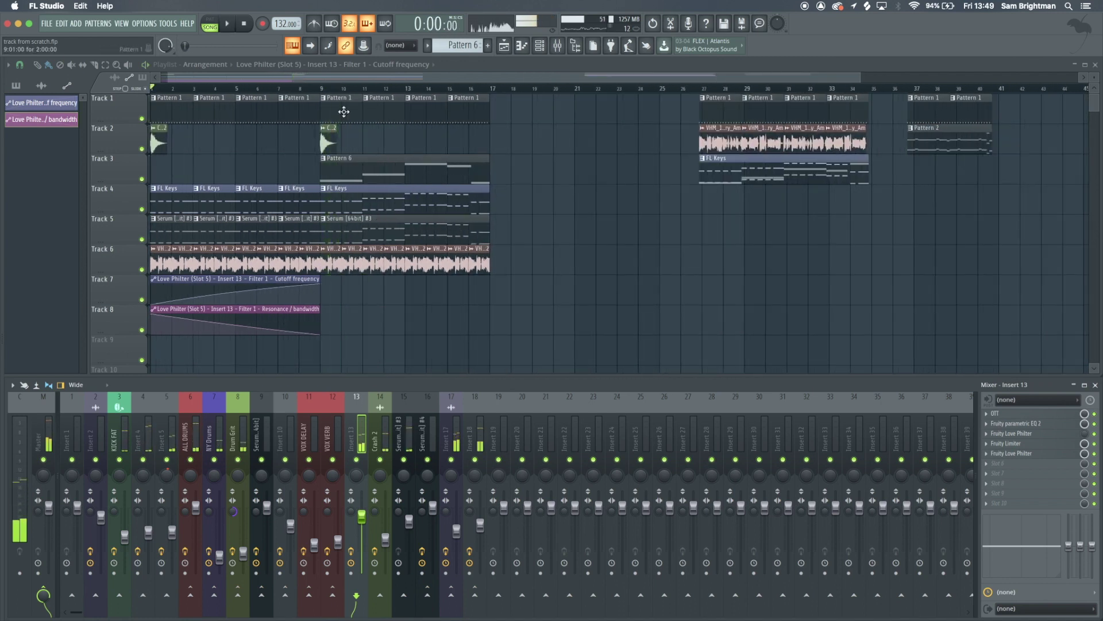
pyautogui.scroll(6, 344, 111)
# - Delete the FL Keys clip at bar 27 on Track 3 and move the four Track 2 vocal hook clips to bar 17
pyautogui.scroll(-6, 380, 176)
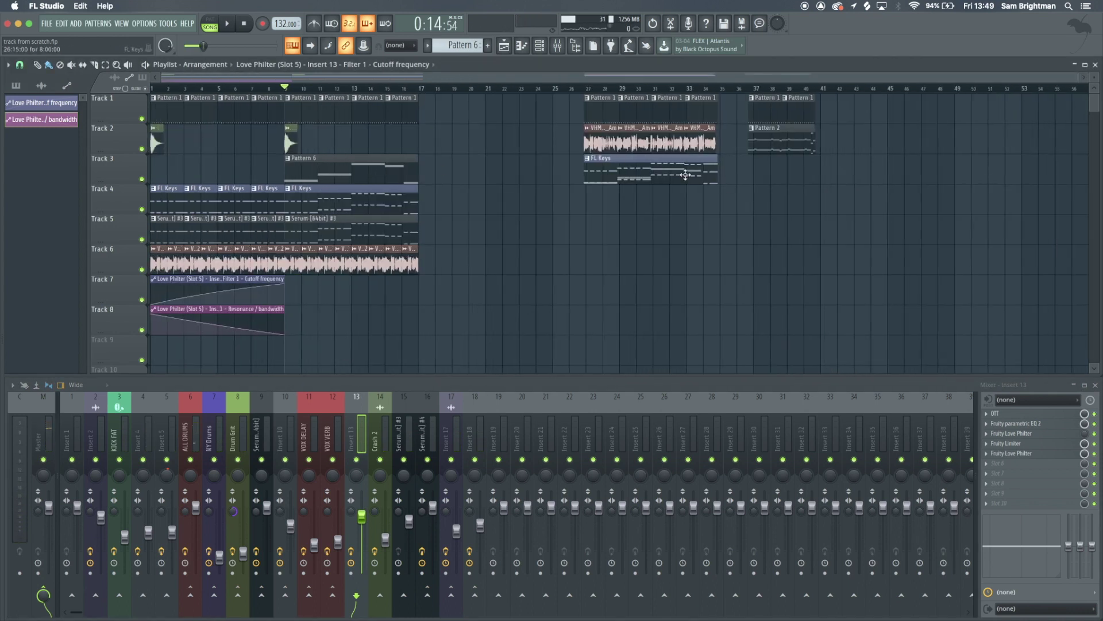
pyautogui.rightClick(684, 176)
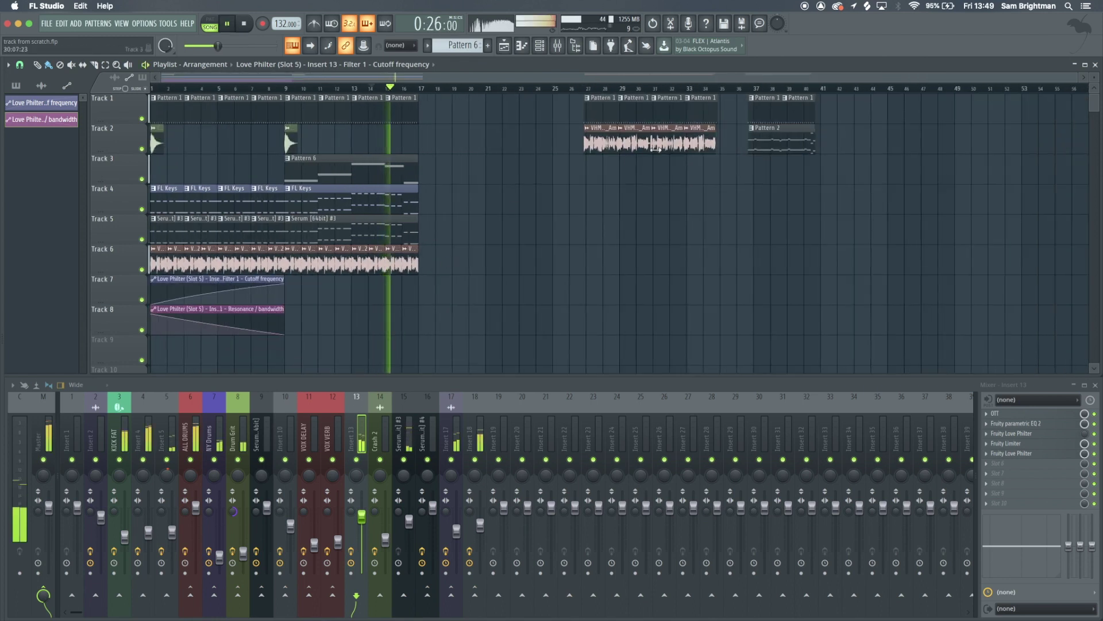
pyautogui.moveTo(655, 148); pyautogui.dragTo(434, 142)
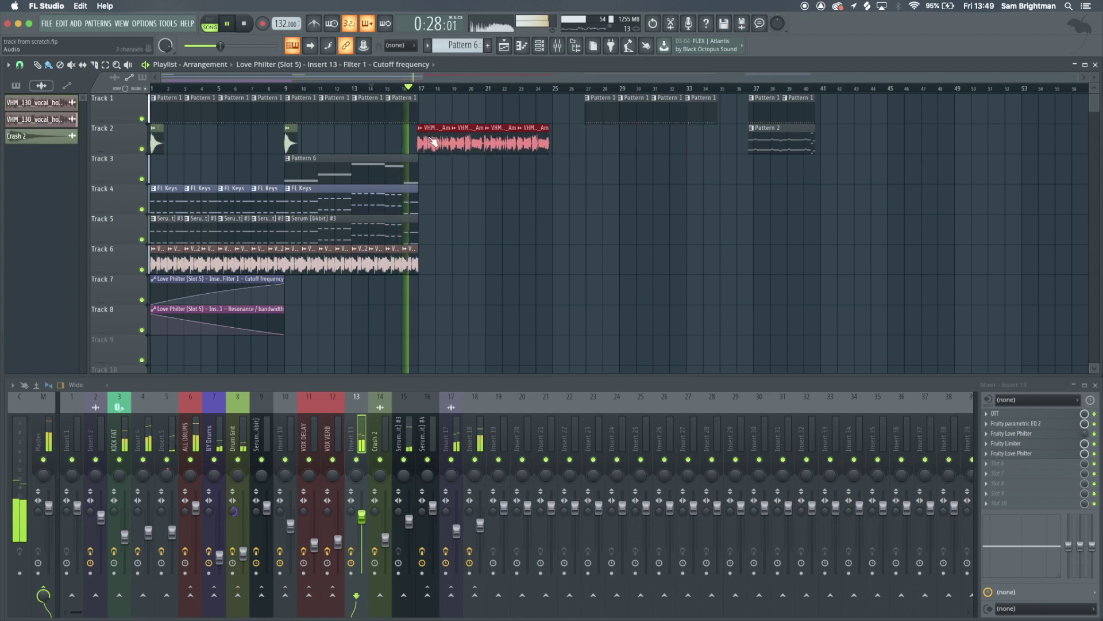
pyautogui.scroll(4, 434, 150)
pyautogui.rightClick(434, 150)
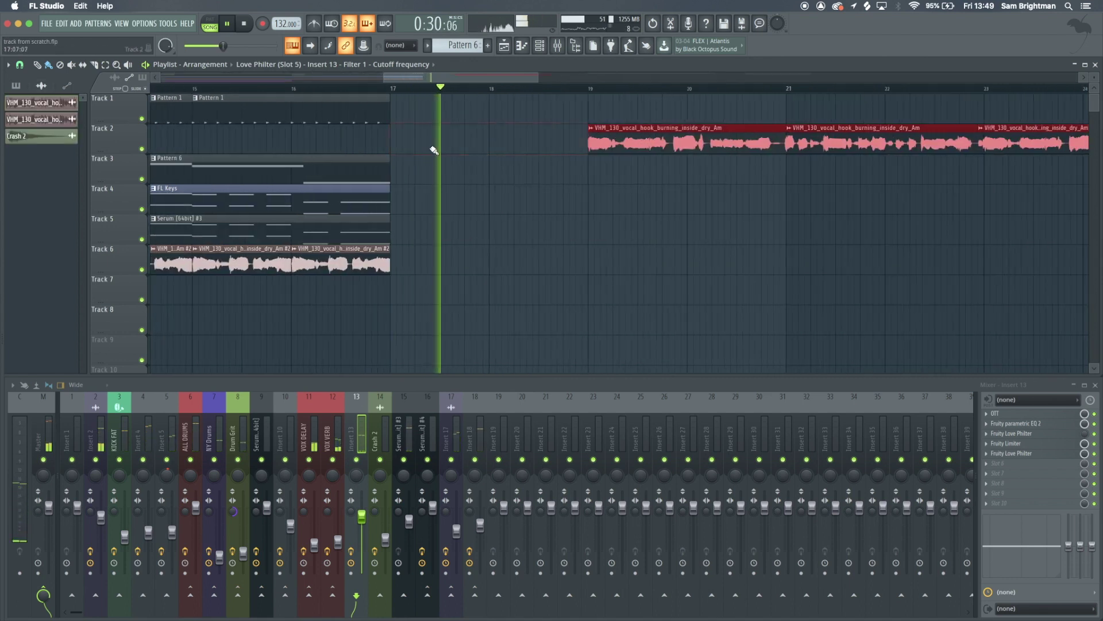
pyautogui.click(433, 150)
pyautogui.scroll(-4, 507, 232)
pyautogui.moveTo(451, 111); pyautogui.dragTo(511, 111)
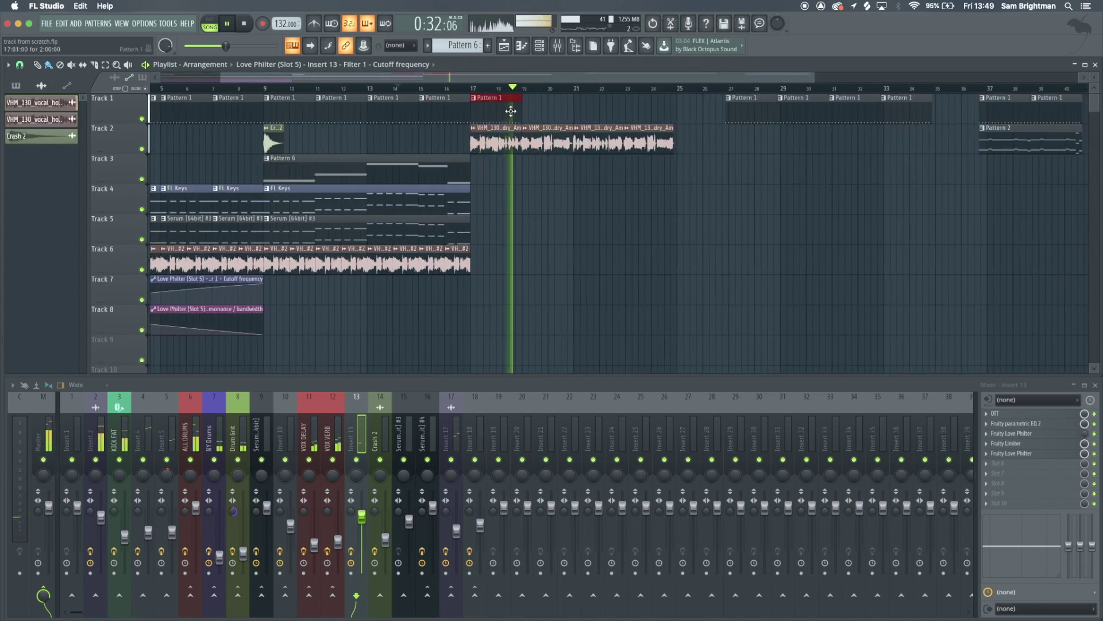
pyautogui.rightClick(486, 111)
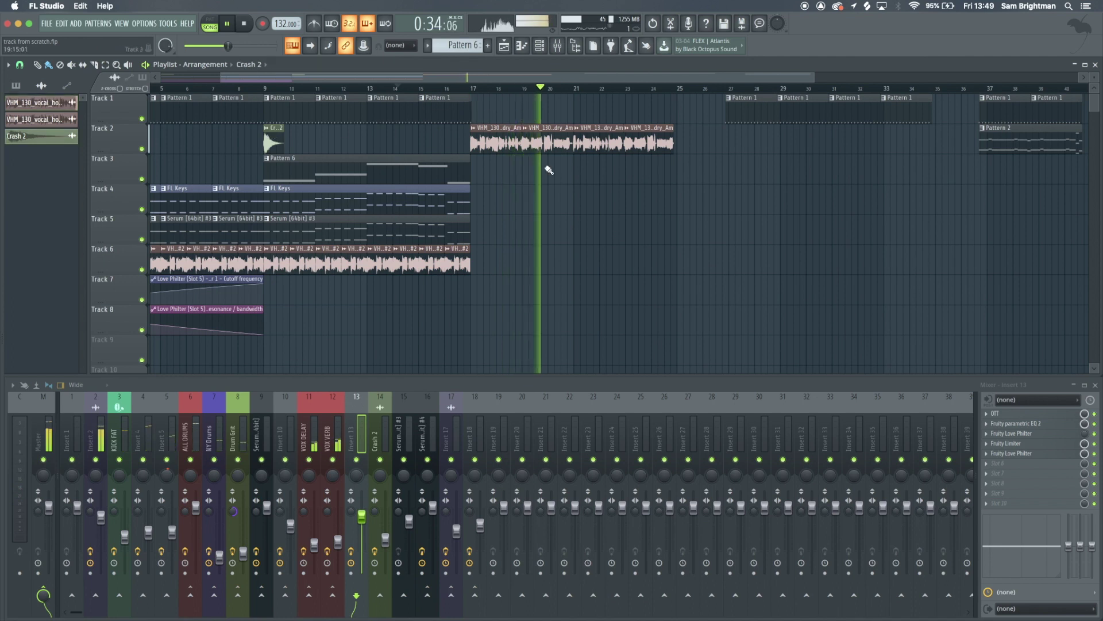
# - Place a Crash 2 sample on Track 3 at the start of bar 17
pyautogui.scroll(4, 513, 160)
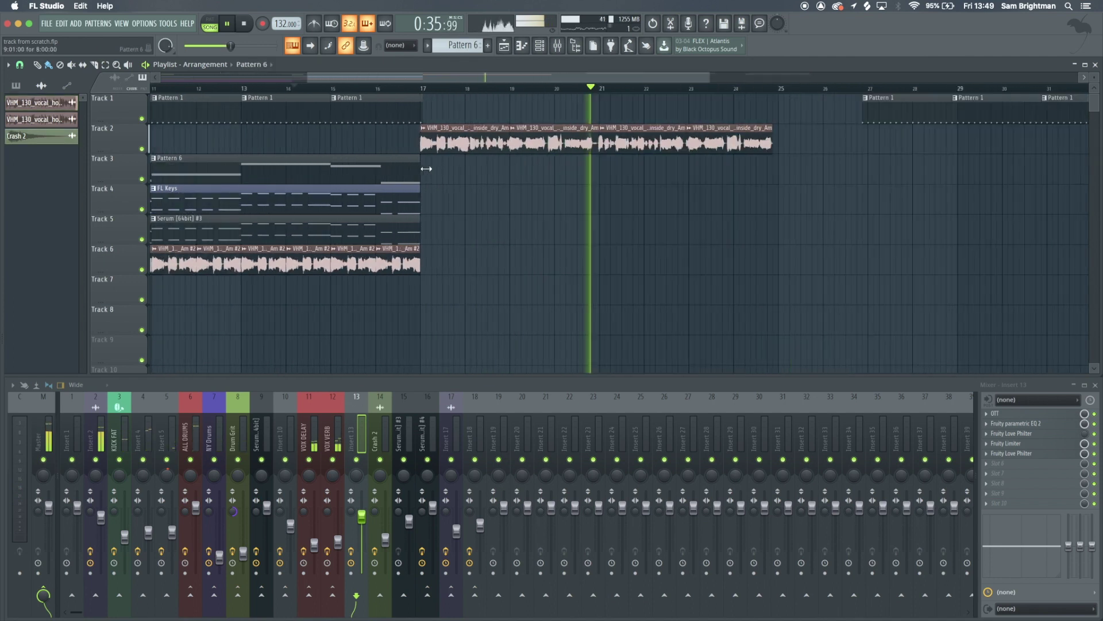
pyautogui.scroll(-1, 192, 140)
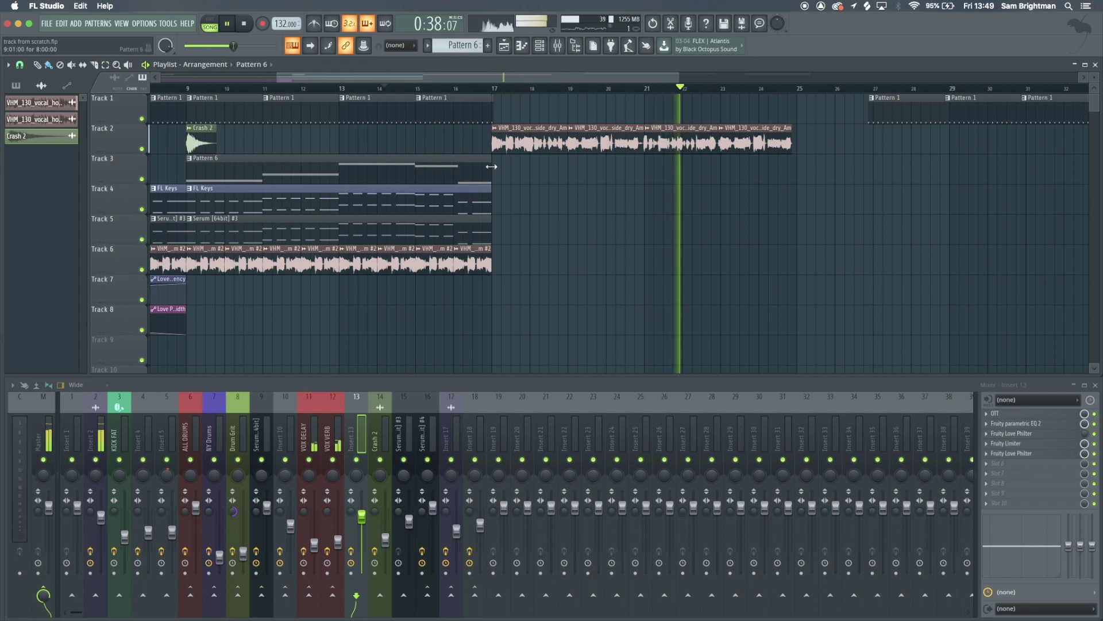
pyautogui.click(56, 140)
pyautogui.click(534, 175)
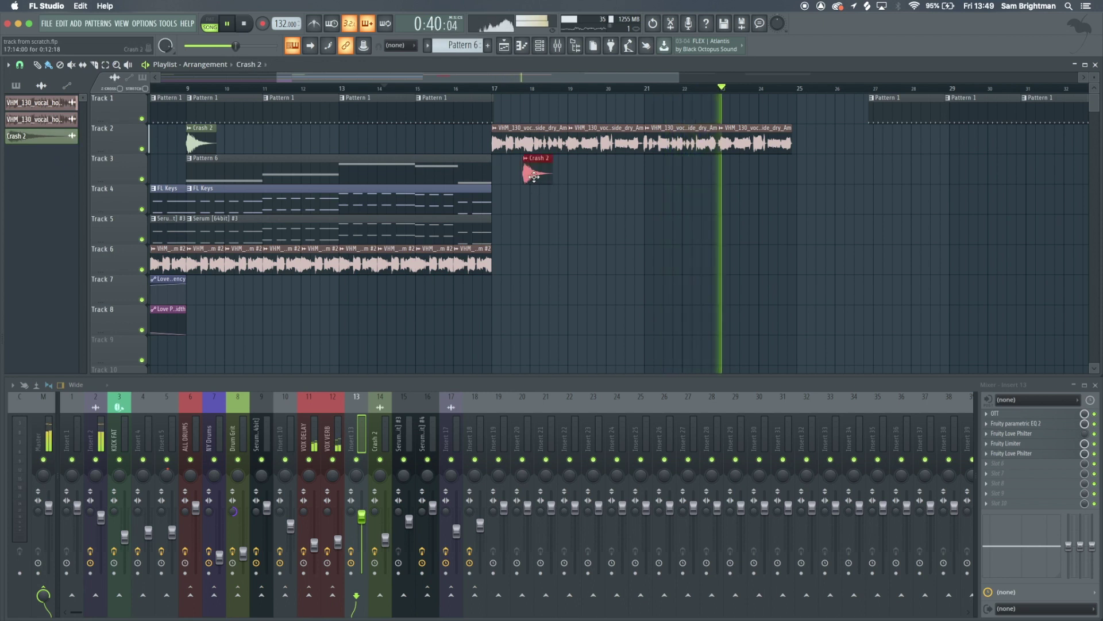
pyautogui.moveTo(533, 175); pyautogui.dragTo(502, 175)
# - Replay from bar 15 and duplicate the Track 5 Serum #3 clip so the copy starts at bar 17
pyautogui.click(425, 89)
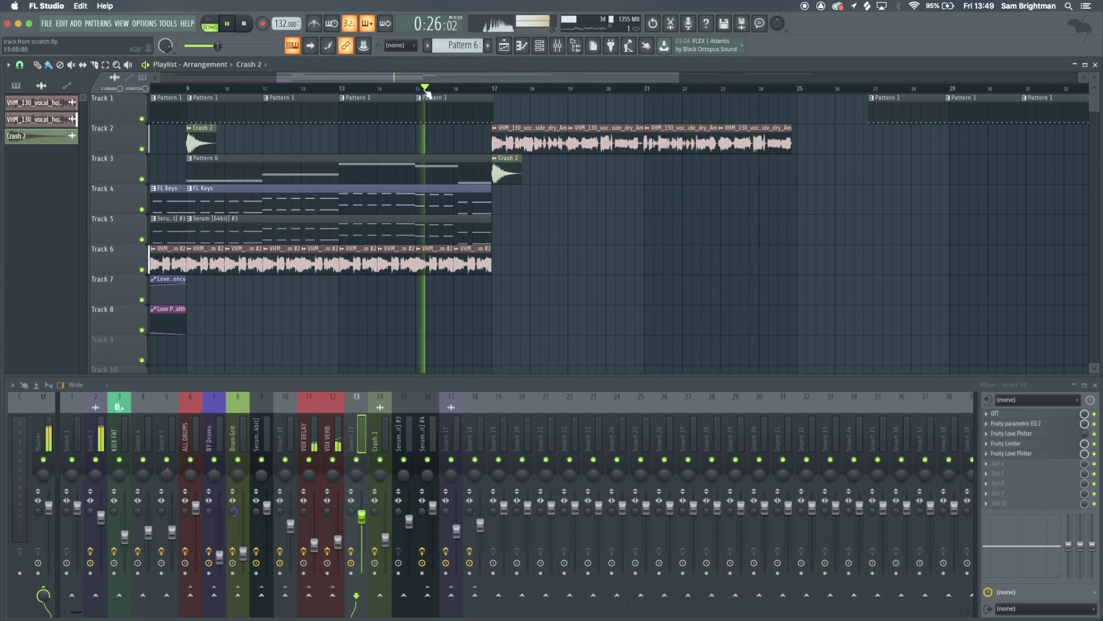
pyautogui.scroll(-3, 428, 197)
pyautogui.scroll(4, 429, 197)
pyautogui.keyDown('super'); pyautogui.click(406, 232); pyautogui.keyUp('super')
pyautogui.press('super+b')
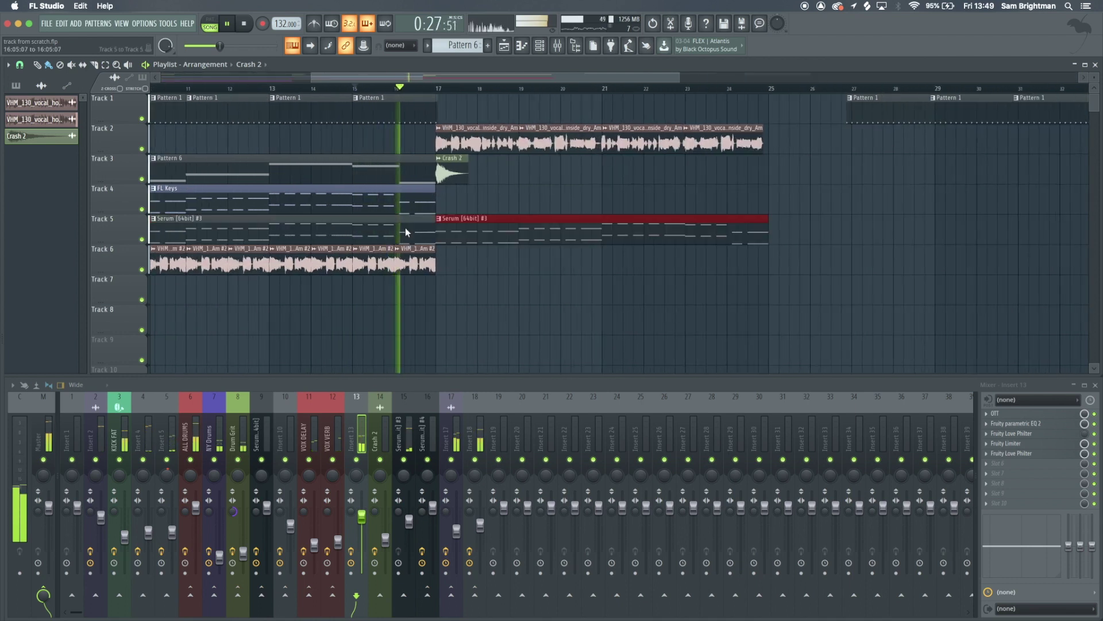
pyautogui.keyDown('super'); pyautogui.click(567, 315); pyautogui.keyUp('super')
pyautogui.scroll(-3, 567, 316)
pyautogui.scroll(4, 490, 184)
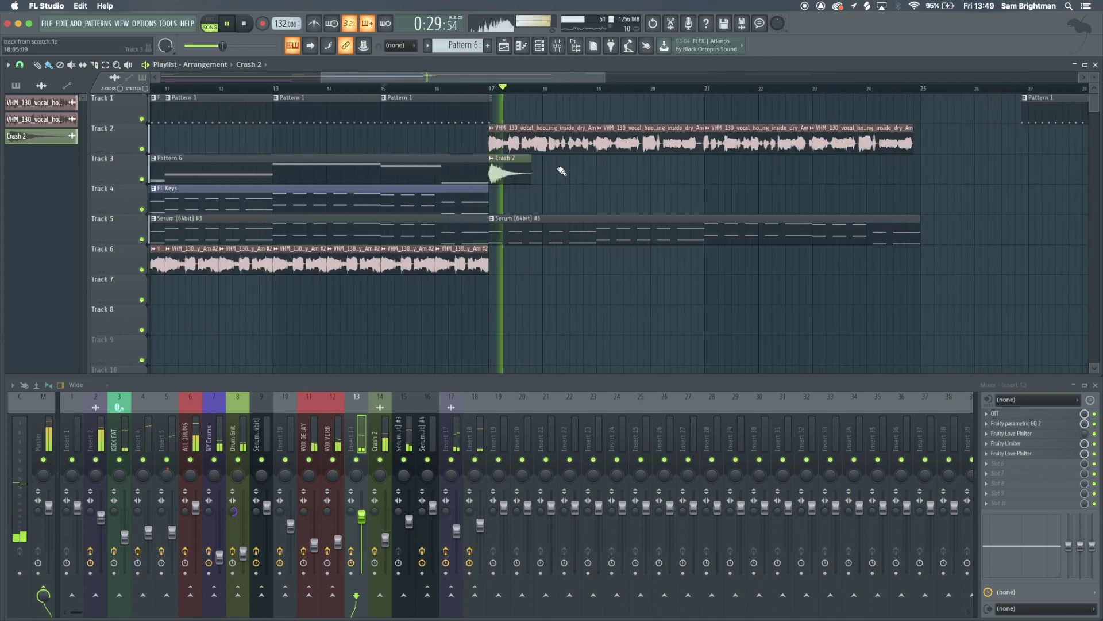
# - Save the project, then add Fruity parametric EQ 2 to slot 5 of the Serum #3 mixer insert
pyautogui.hotkey('ctrl', 's')
pyautogui.scroll(-2, 557, 178)
pyautogui.scroll(-1, 604, 215)
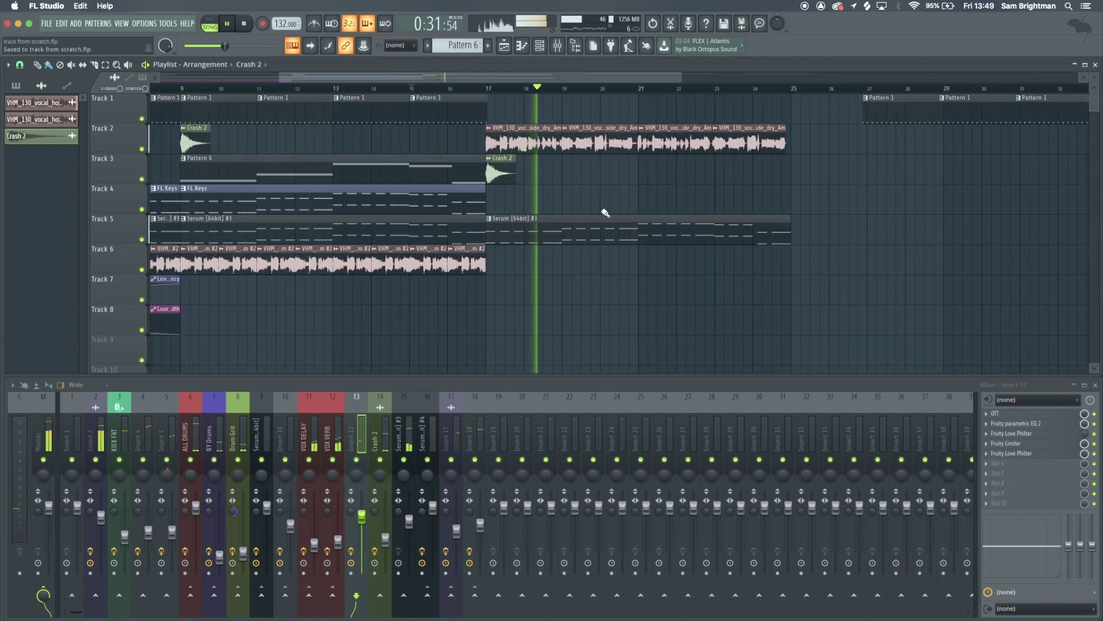
pyautogui.hscroll(3, 605, 213)
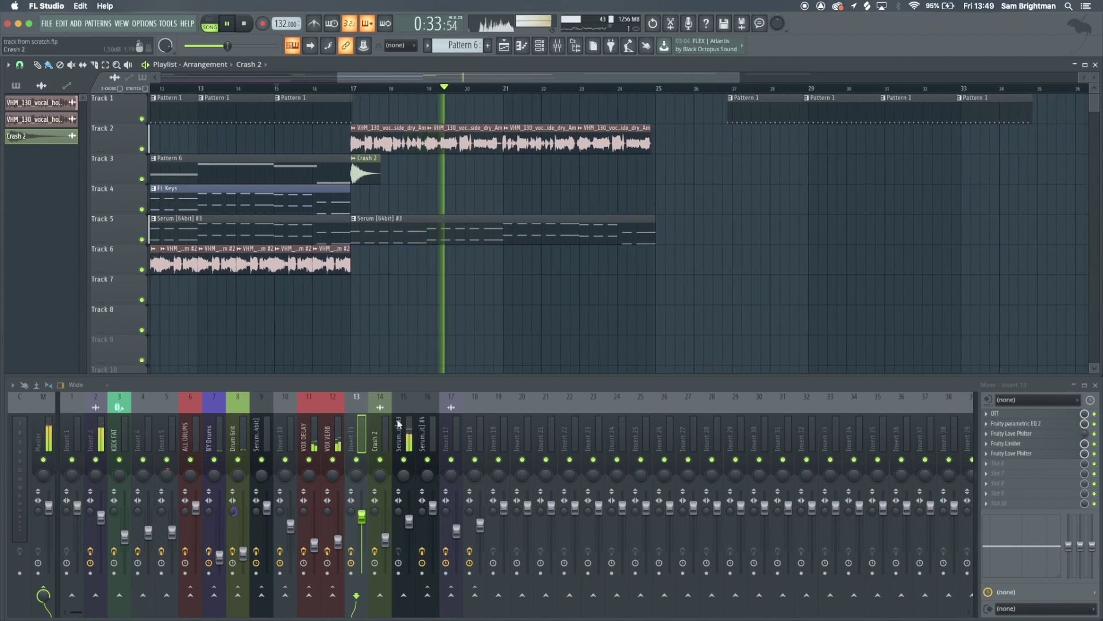
pyautogui.press('space')
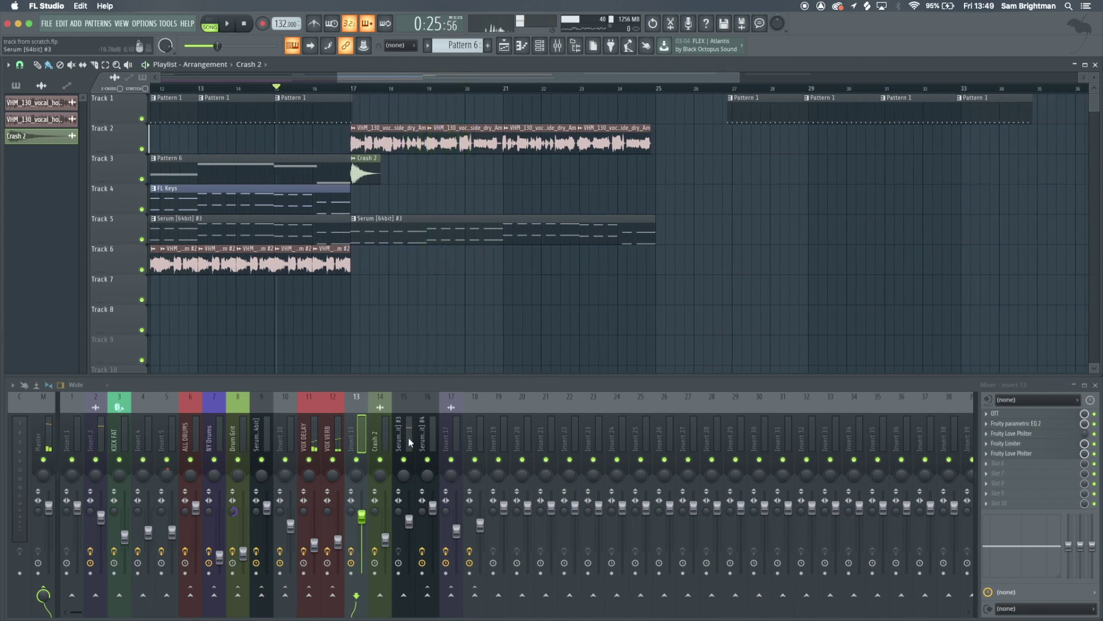
pyautogui.click(409, 440)
pyautogui.click(1027, 415)
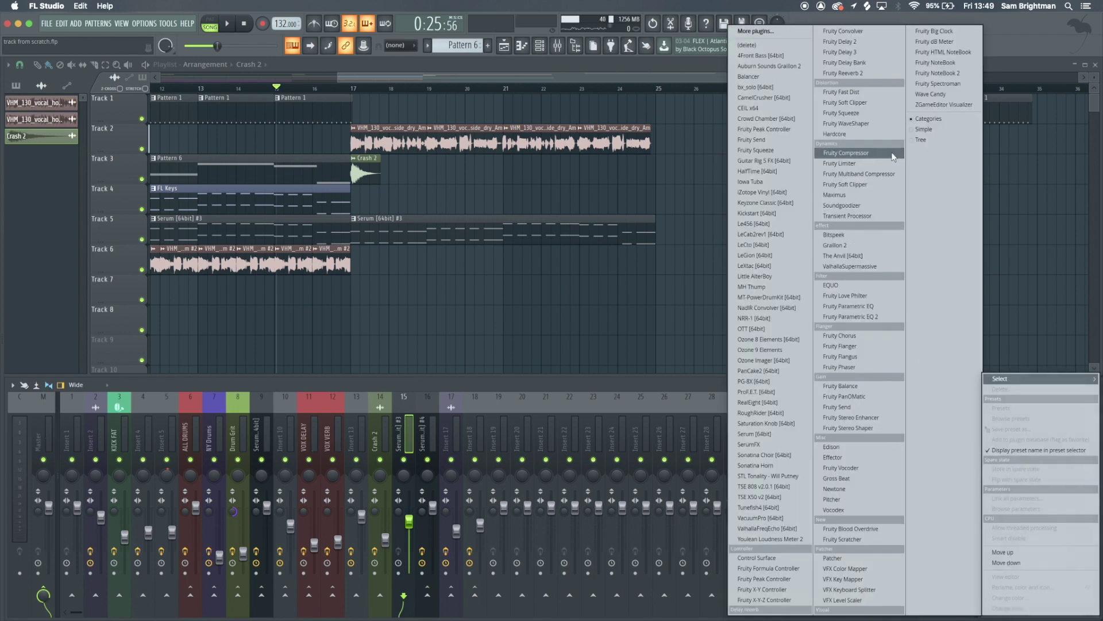
pyautogui.click(887, 320)
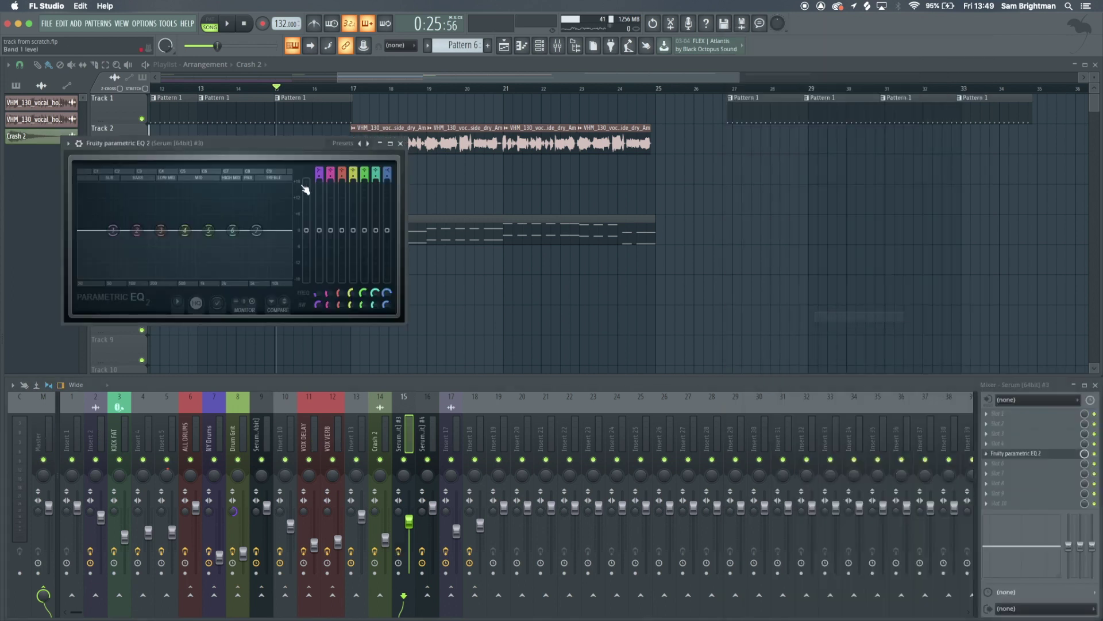
# - During playback, high-pass the Serum #3 EQ with band 1 at about 221 Hz and lower the band 7 high shelf to about -2.1 dB
pyautogui.press('space')
pyautogui.moveTo(319, 171); pyautogui.dragTo(320, 175)
pyautogui.scroll(5, 320, 293)
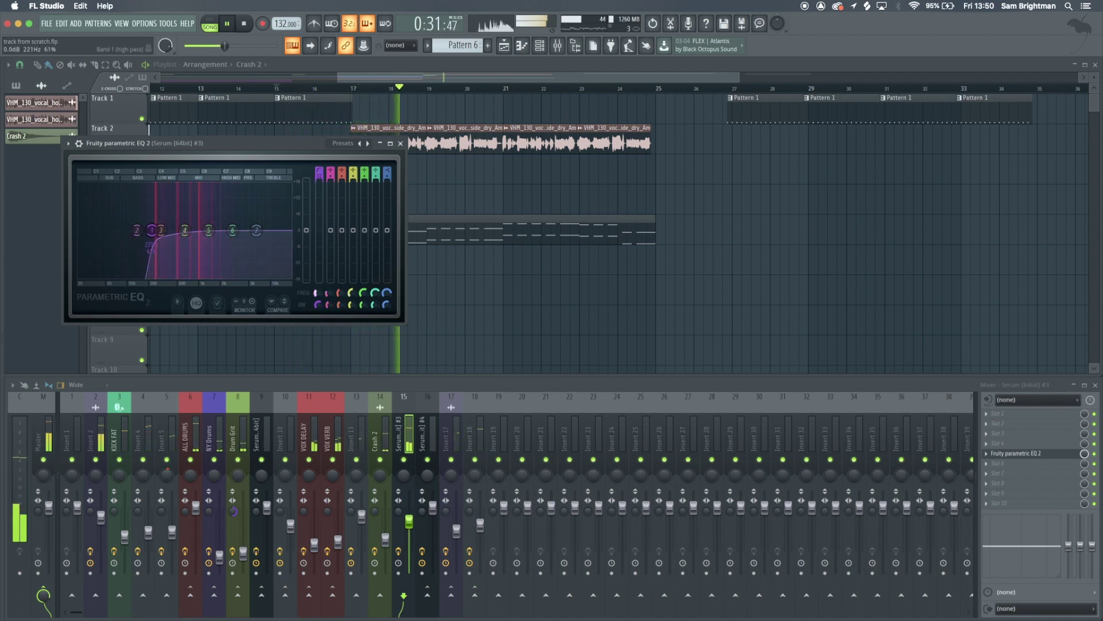
pyautogui.moveTo(257, 230); pyautogui.dragTo(256, 236)
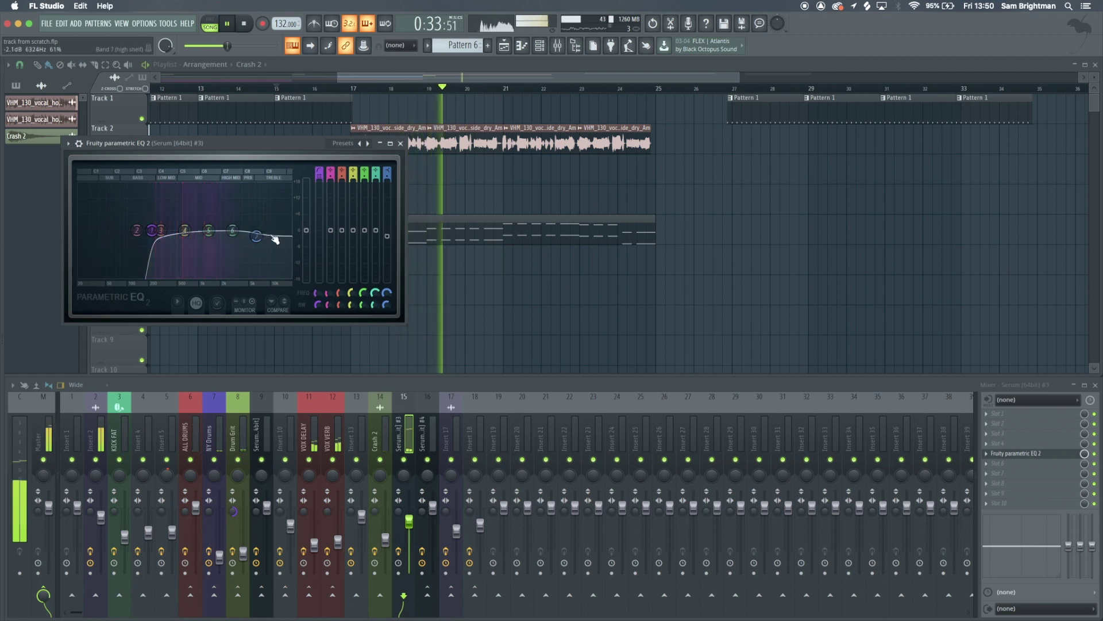
pyautogui.press('Escape')
pyautogui.click(1061, 454)
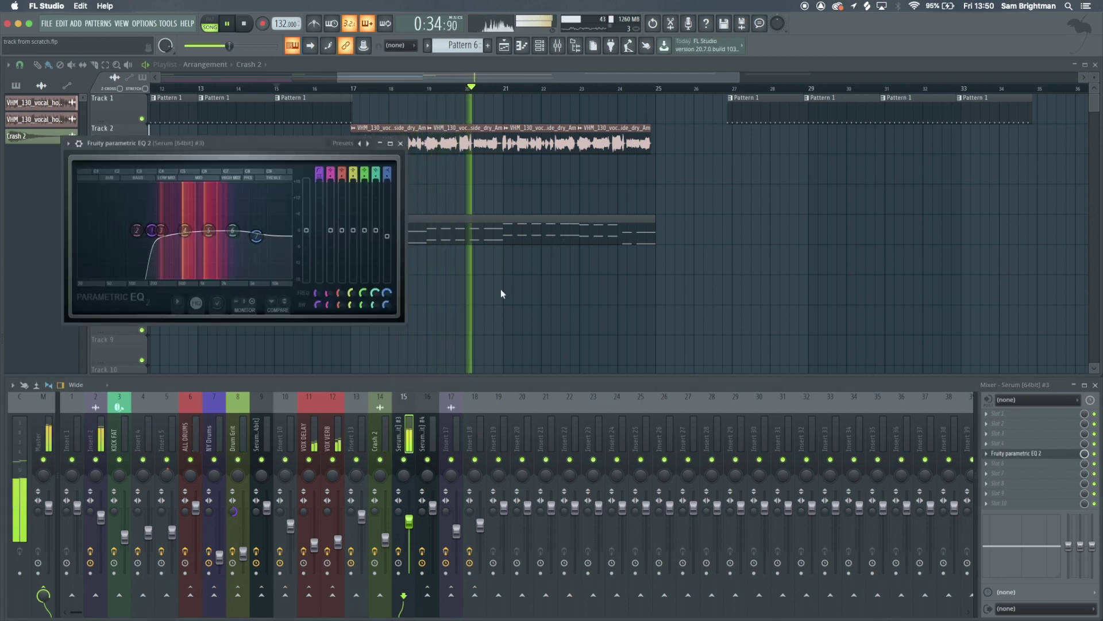
pyautogui.rightClick(258, 235)
pyautogui.click(266, 246)
pyautogui.press('Escape')
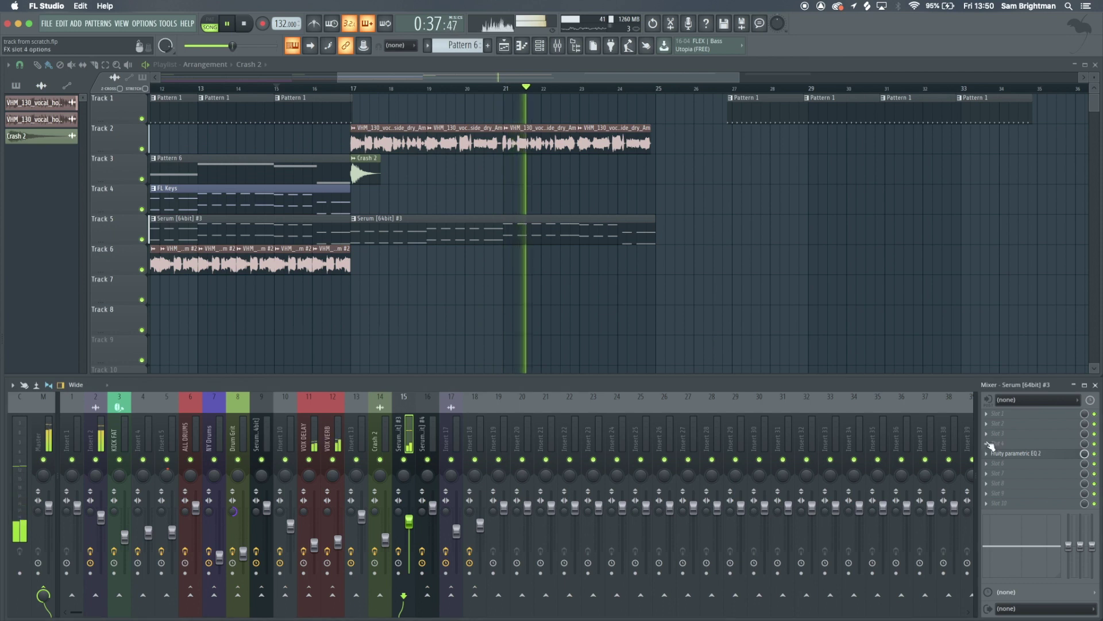
# - Add Fruity Delay 3 to the first effect slot of the Serum #3 insert and play from bar 17
pyautogui.press('space')
pyautogui.click(1008, 414)
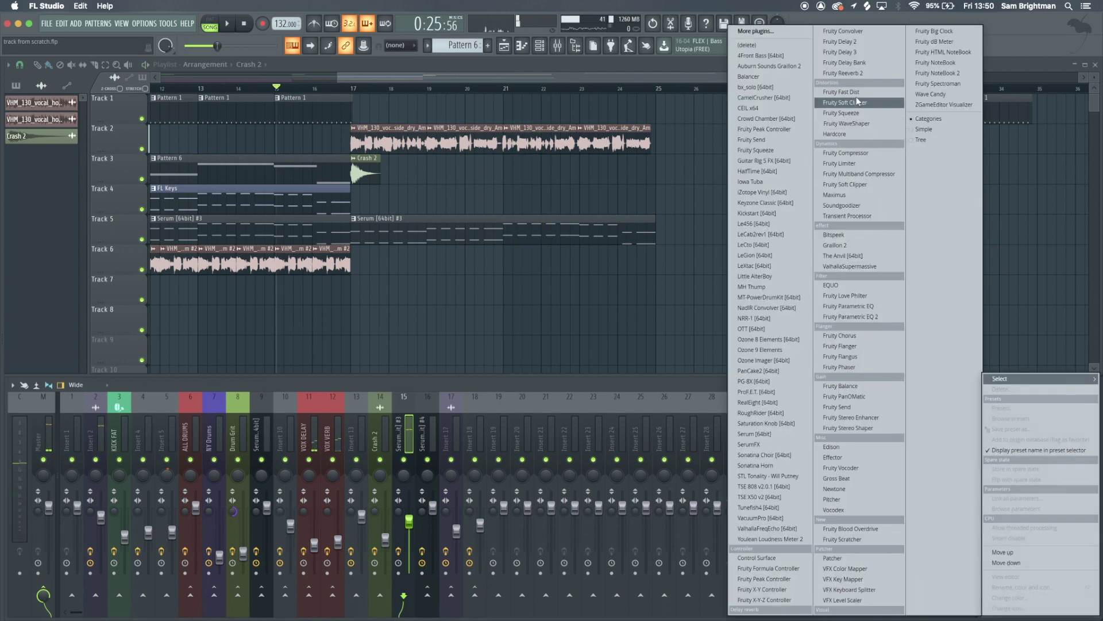
pyautogui.click(855, 53)
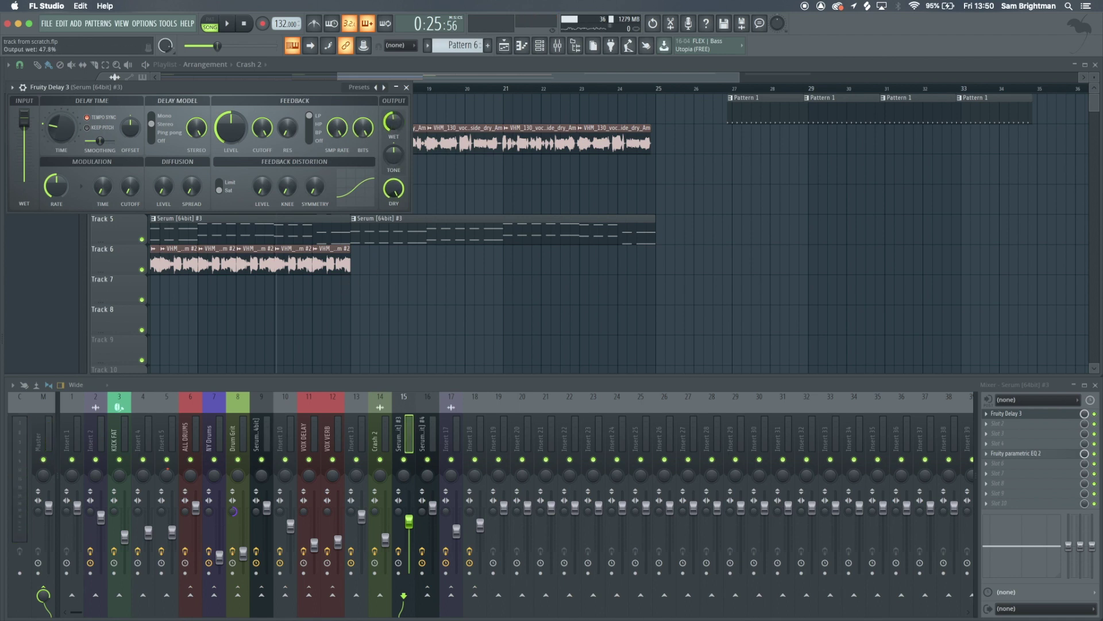
pyautogui.press('Escape')
pyautogui.click(355, 89)
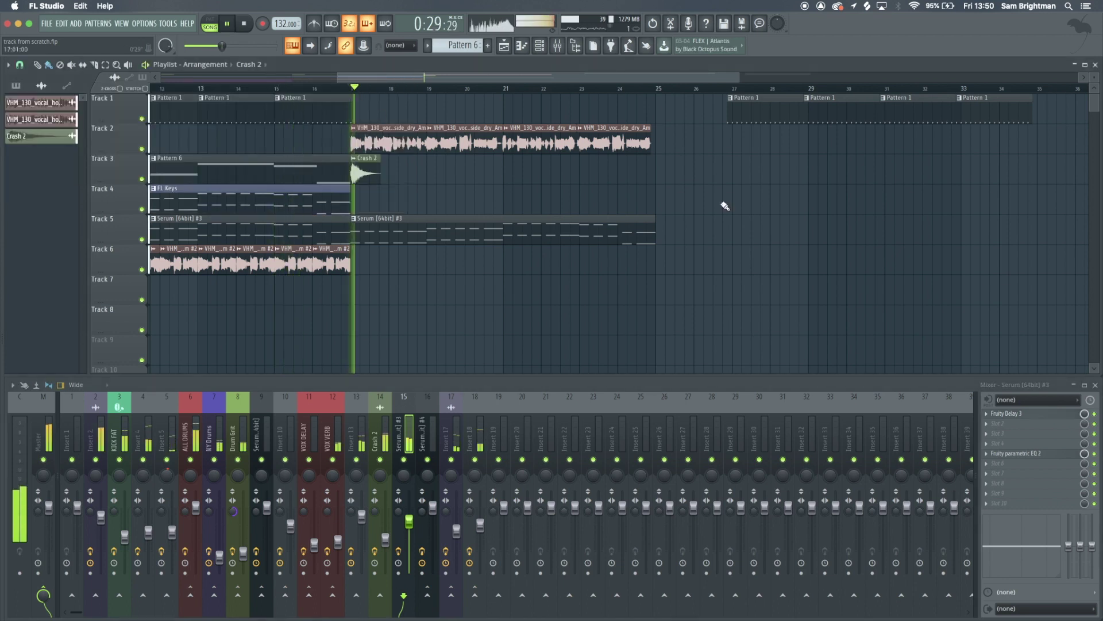
# - Add Fruity Reeverb 2 to the second effect slot of the Serum #3 insert during playback
pyautogui.click(1030, 413)
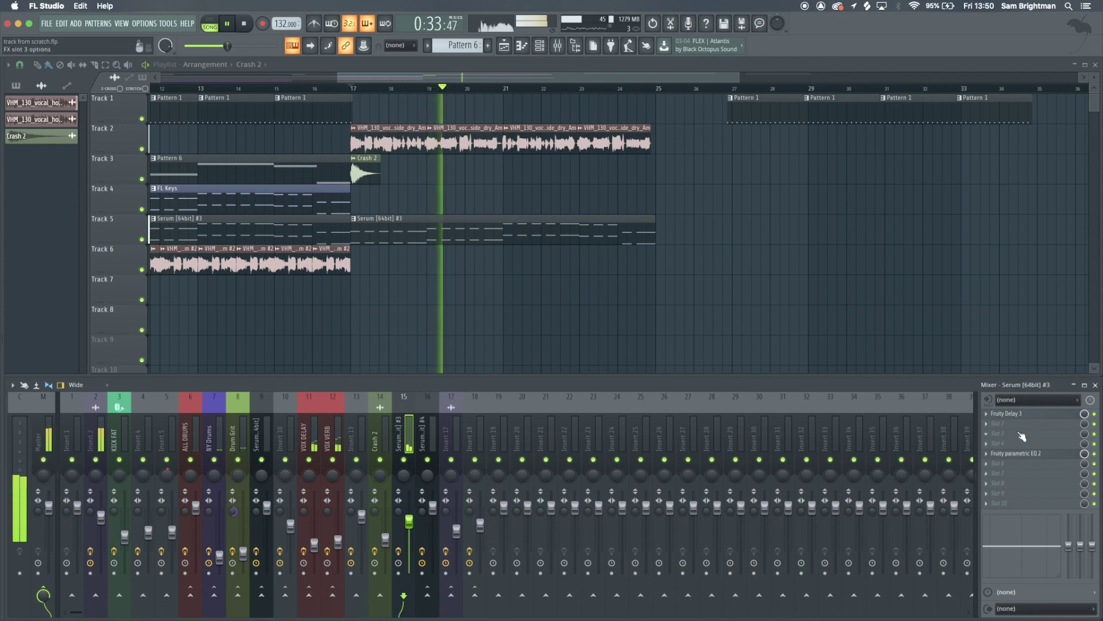
pyautogui.click(997, 423)
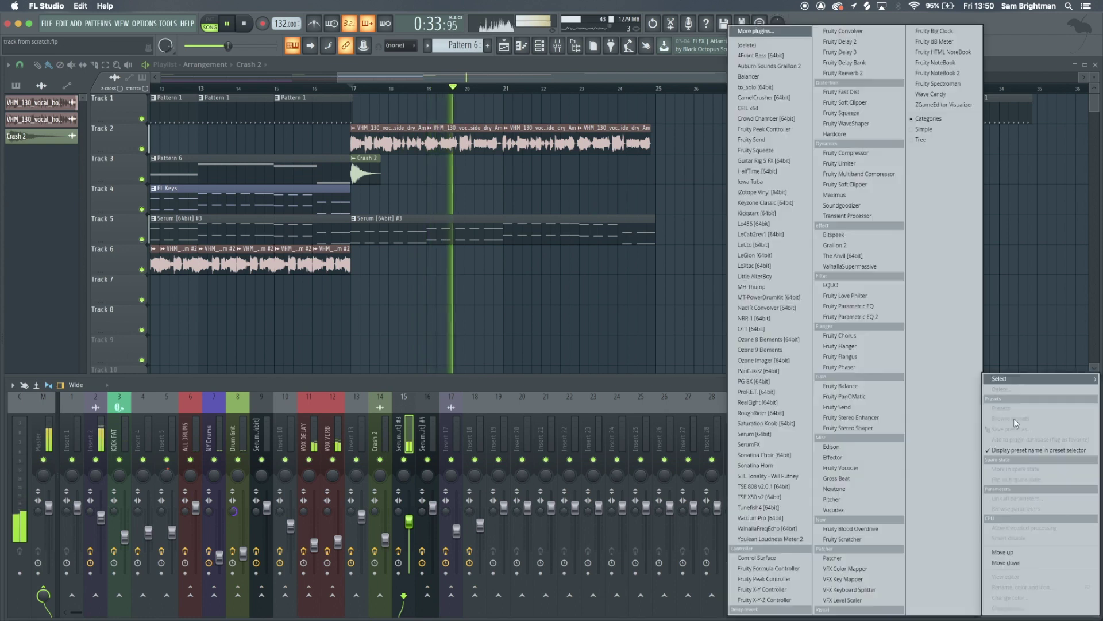
pyautogui.click(842, 73)
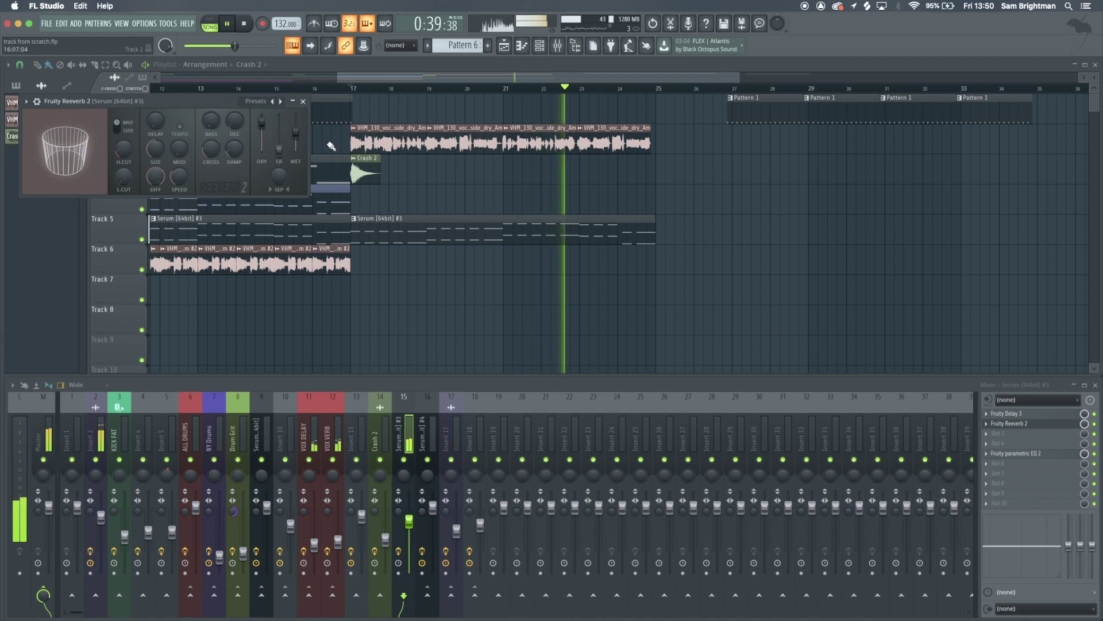
pyautogui.click(303, 101)
pyautogui.scroll(-2, 490, 209)
pyautogui.scroll(2, 492, 195)
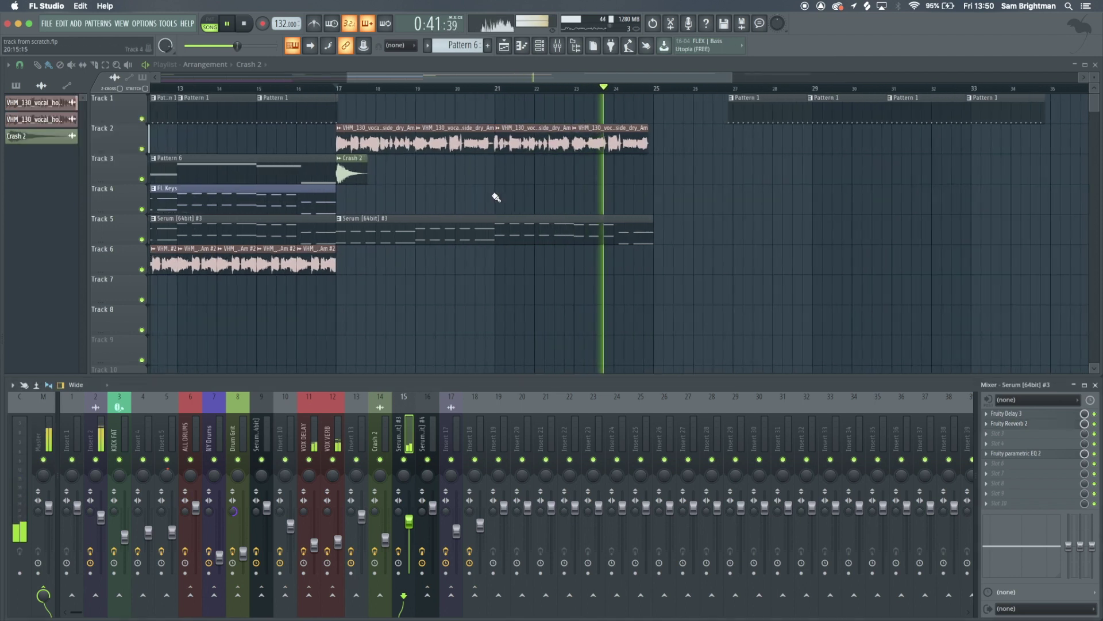
# - With the Serum #3 insert soloed, set Fruity Delay 3 to the Stereo model with an offset of about 37%, and save the project
pyautogui.click(1011, 413)
pyautogui.press('space')
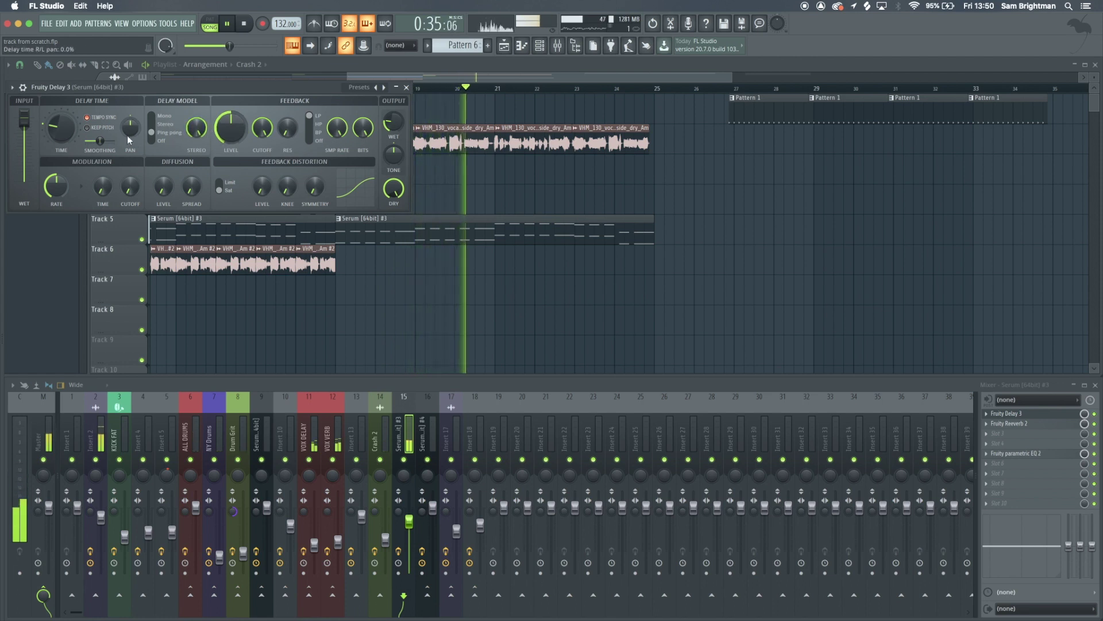
pyautogui.click(409, 398)
pyautogui.press('s')
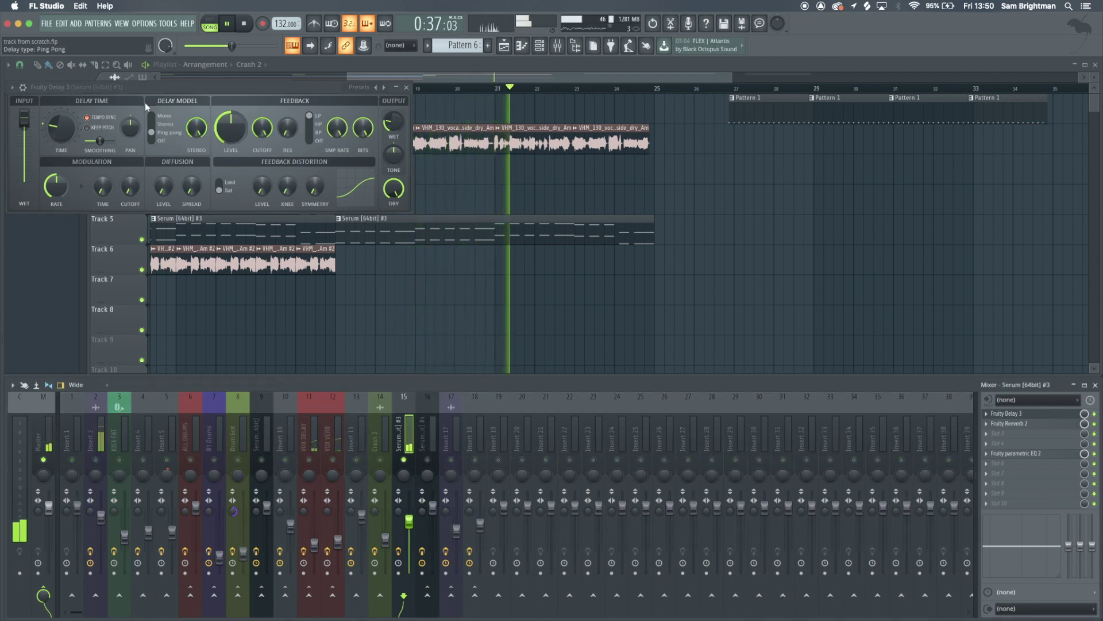
pyautogui.click(158, 123)
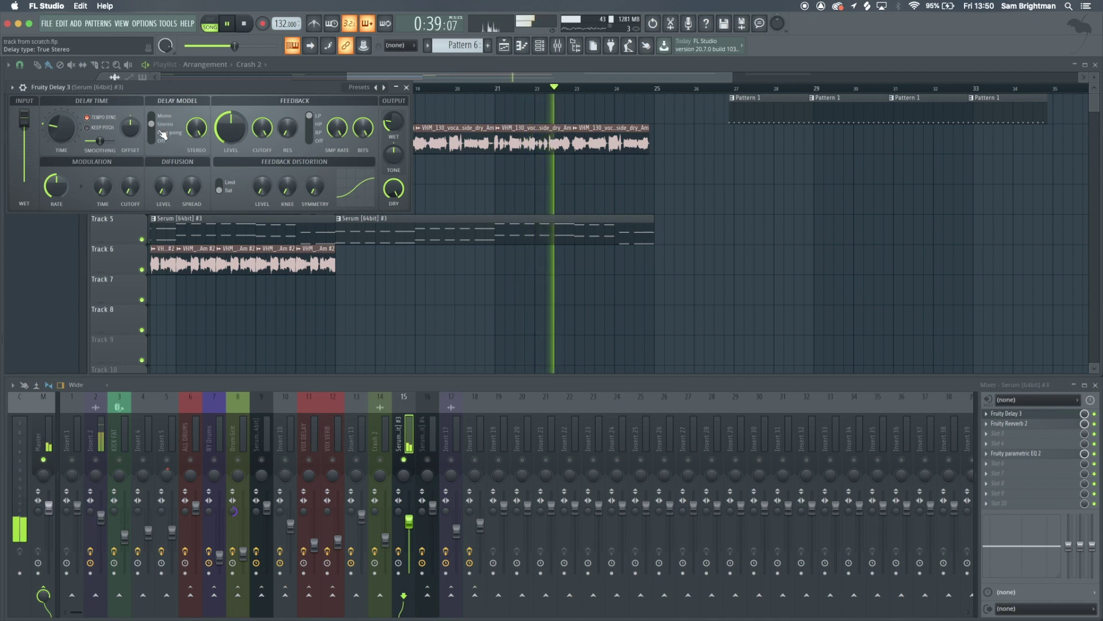
pyautogui.moveTo(133, 131); pyautogui.dragTo(136, 130)
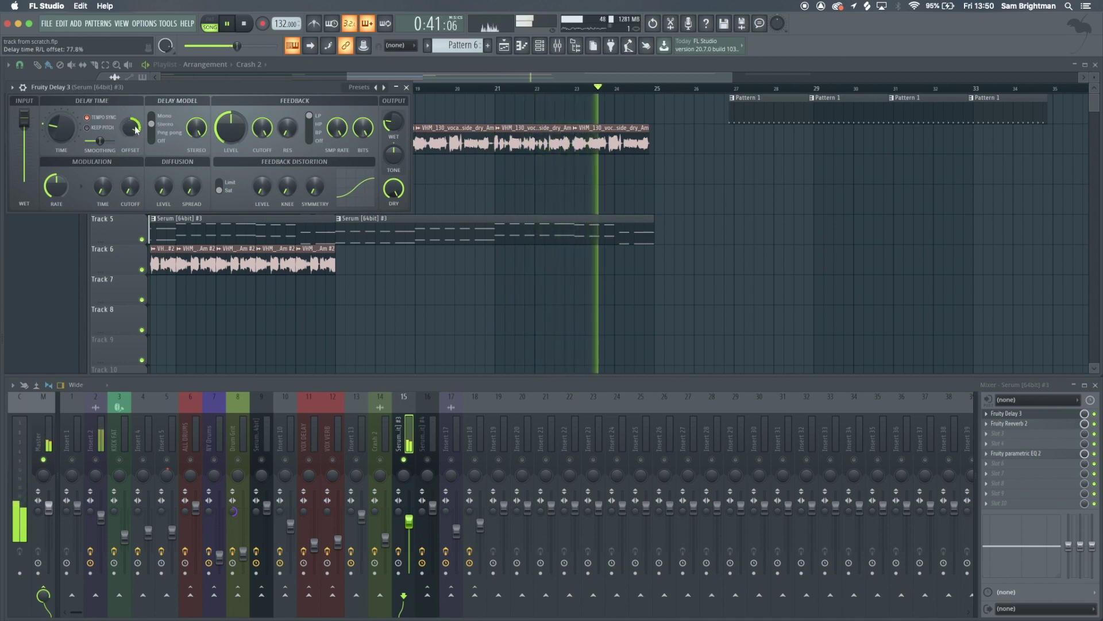
pyautogui.scroll(-4, 136, 129)
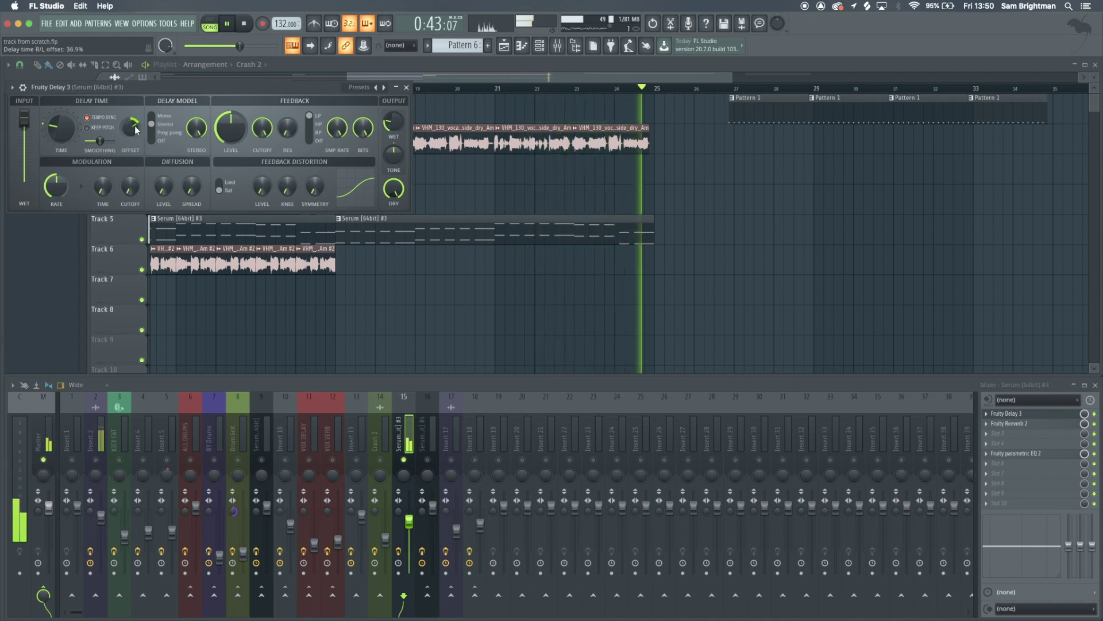
pyautogui.press('super+s')
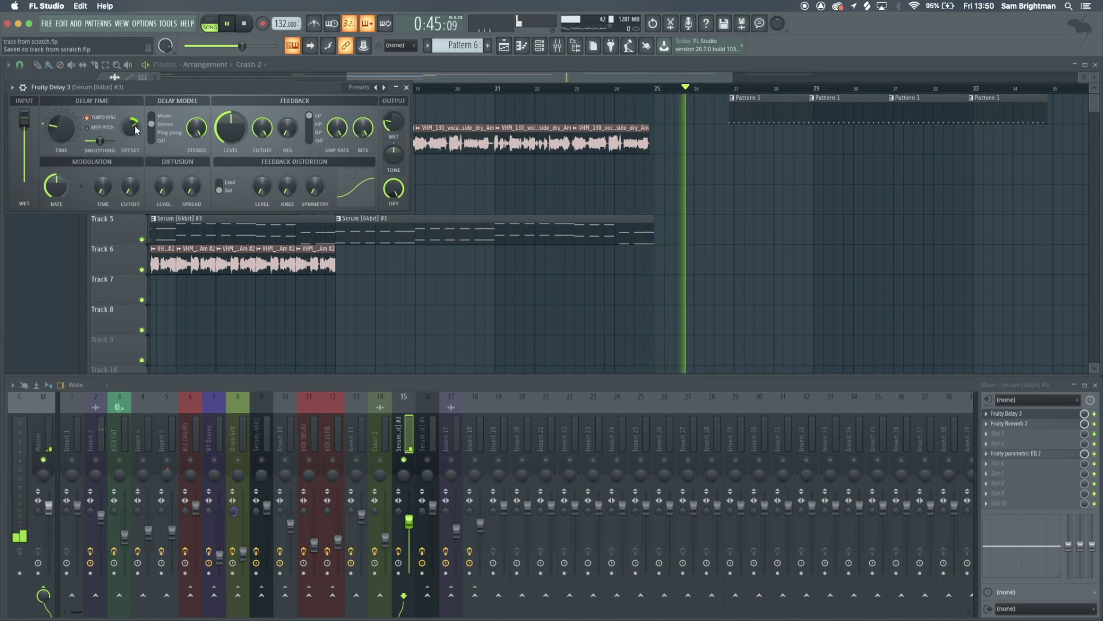
# - Replay the section and raise Fruity Delay 3's wet output to 100%, then save the project and unsolo the Serum #3 insert
pyautogui.press('space')
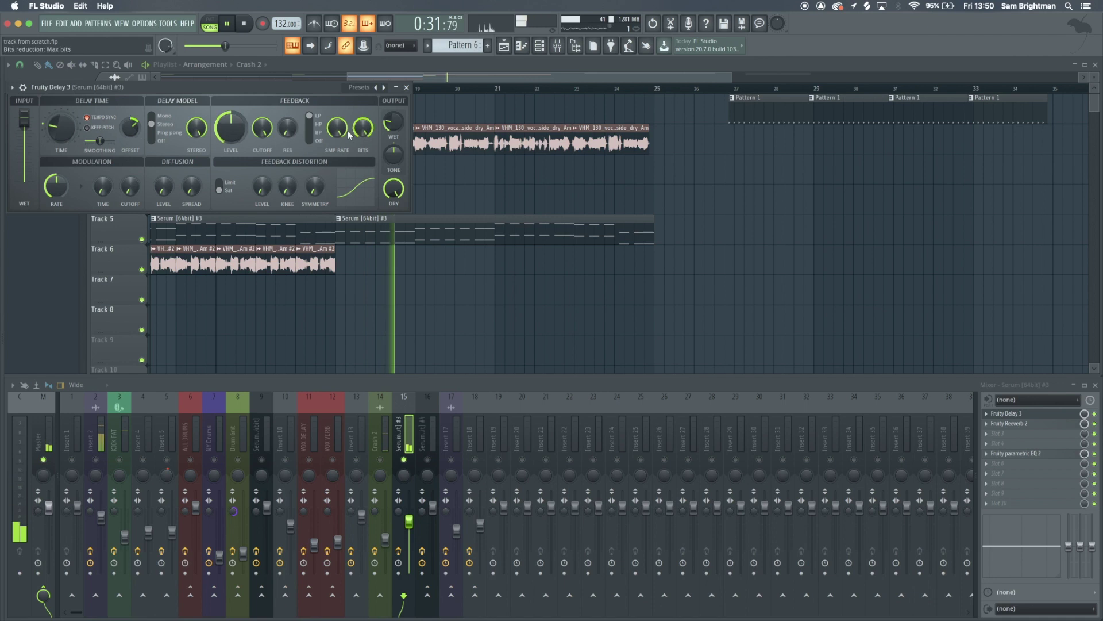
pyautogui.moveTo(393, 122); pyautogui.dragTo(393, 109)
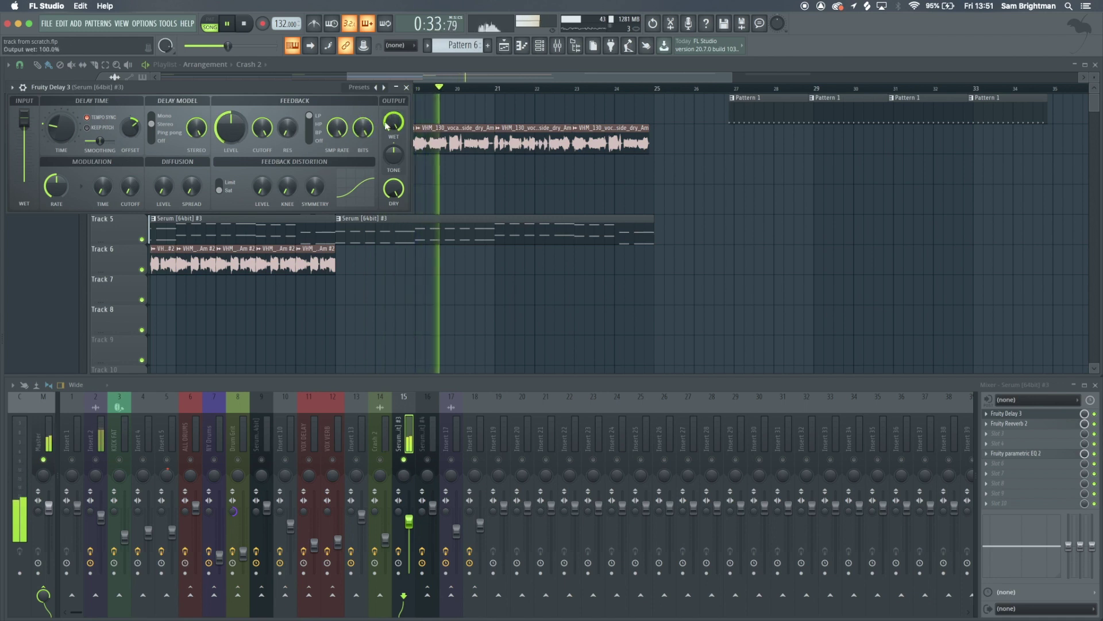
pyautogui.click(407, 87)
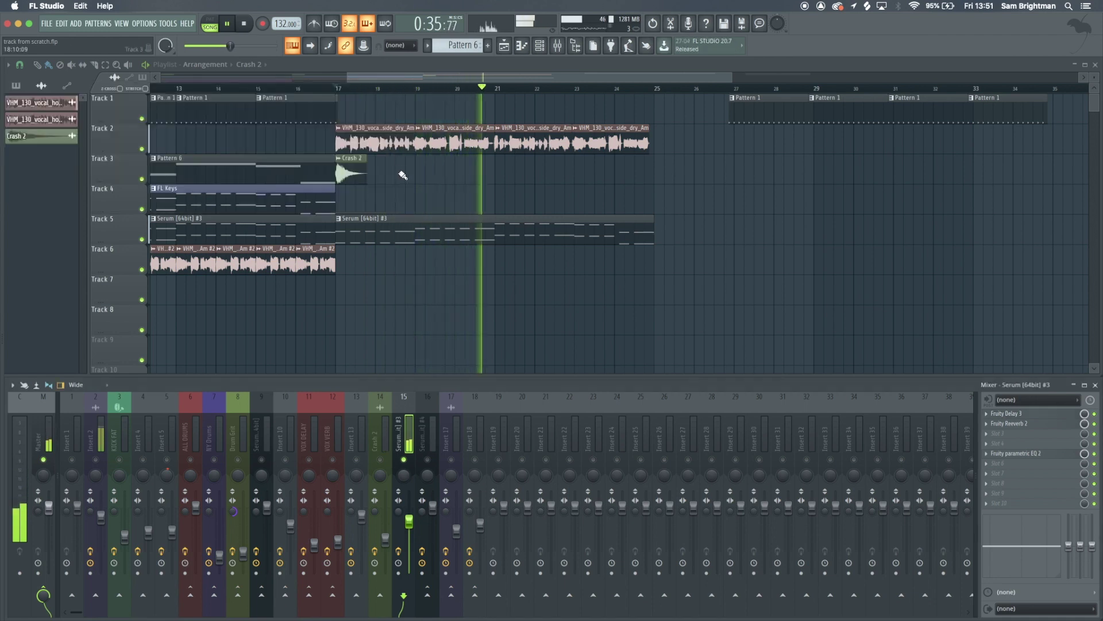
pyautogui.press('super+s')
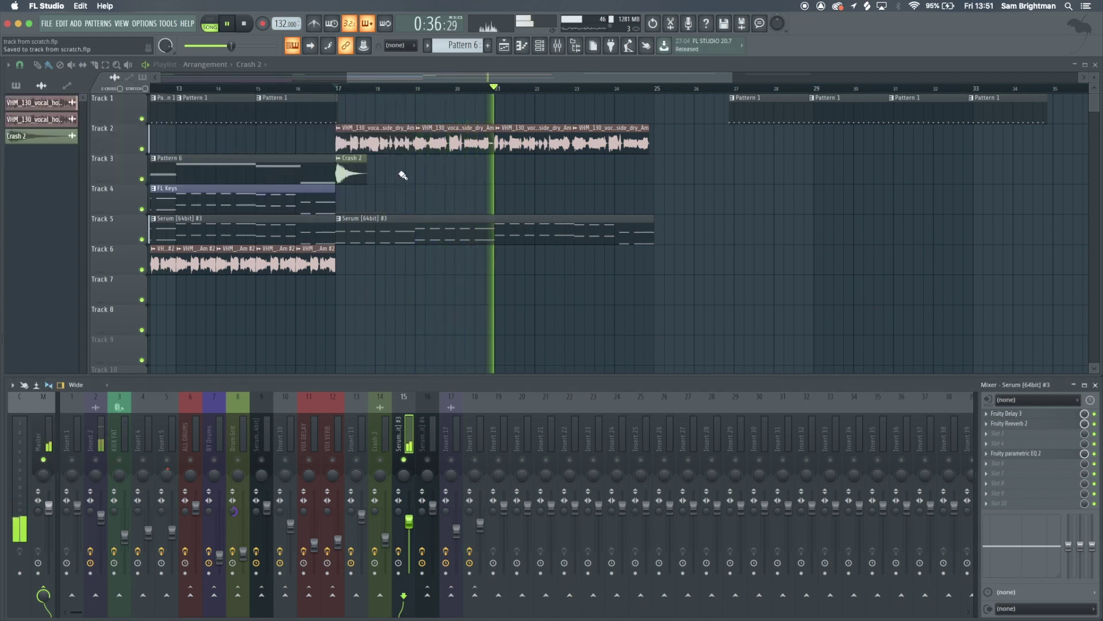
pyautogui.rightClick(404, 460)
# - Stop playback and add a FLEX instrument to the channel rack
pyautogui.scroll(-4, 421, 316)
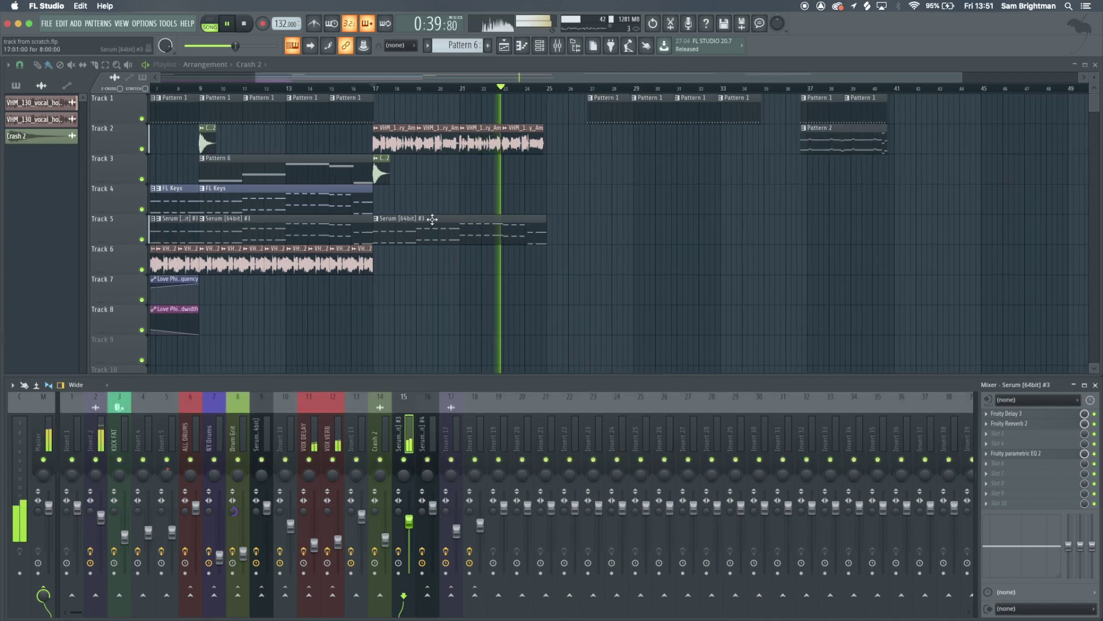
pyautogui.scroll(4, 359, 202)
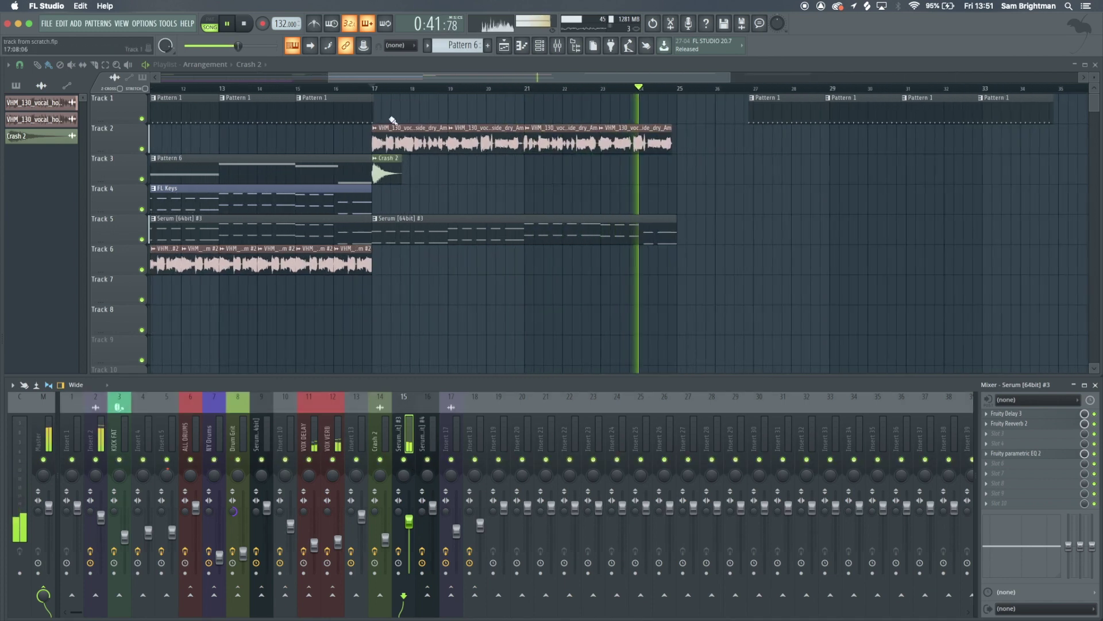
pyautogui.press('space')
pyautogui.click(545, 46)
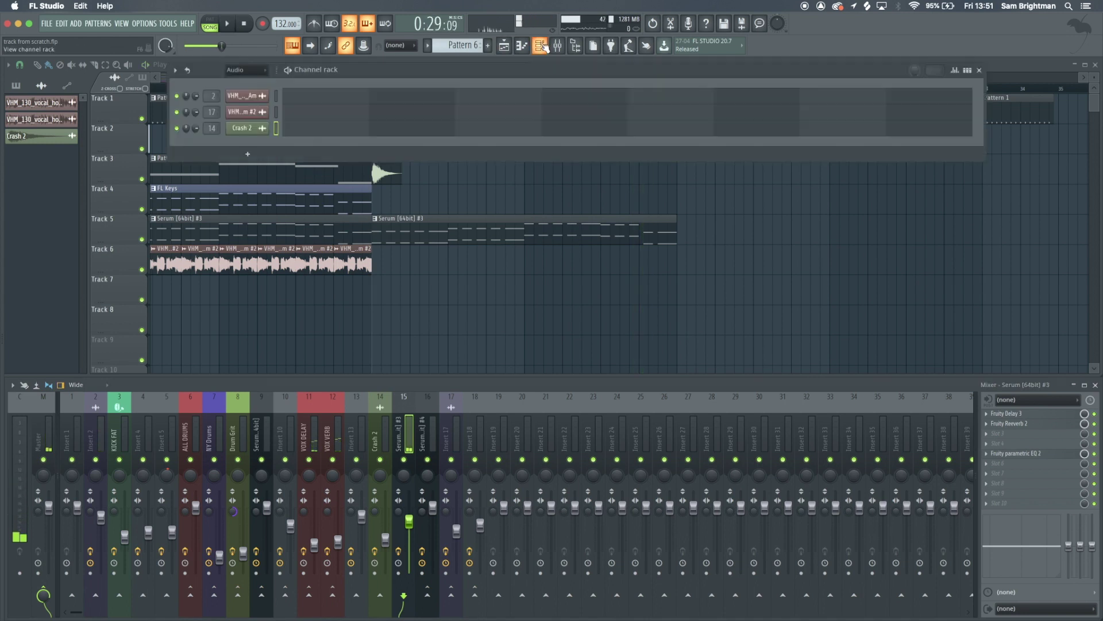
pyautogui.click(249, 154)
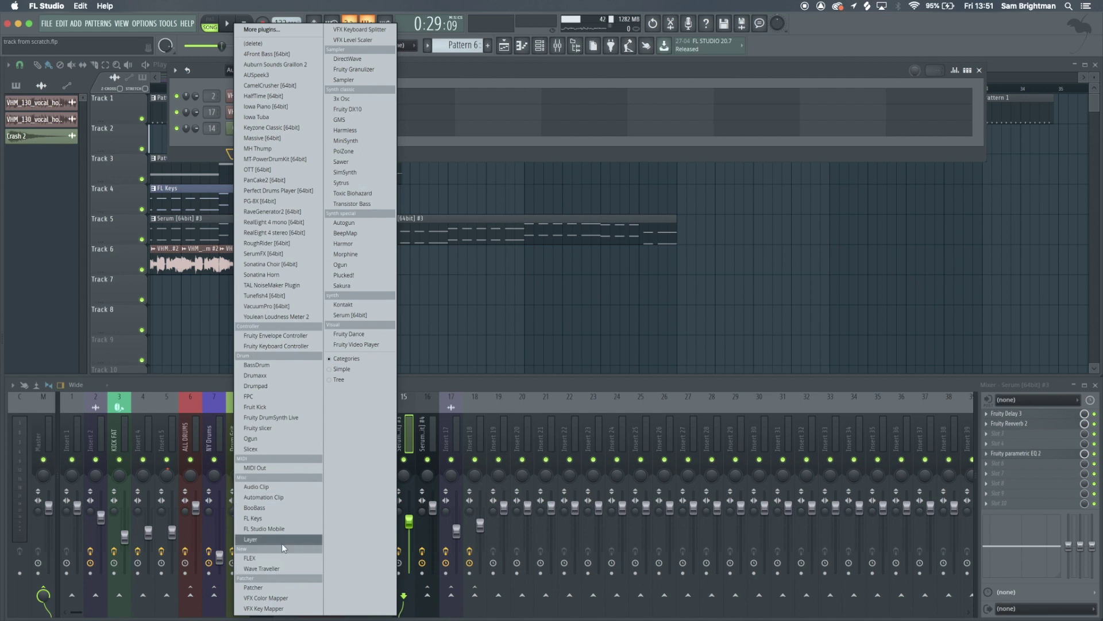
pyautogui.click(249, 558)
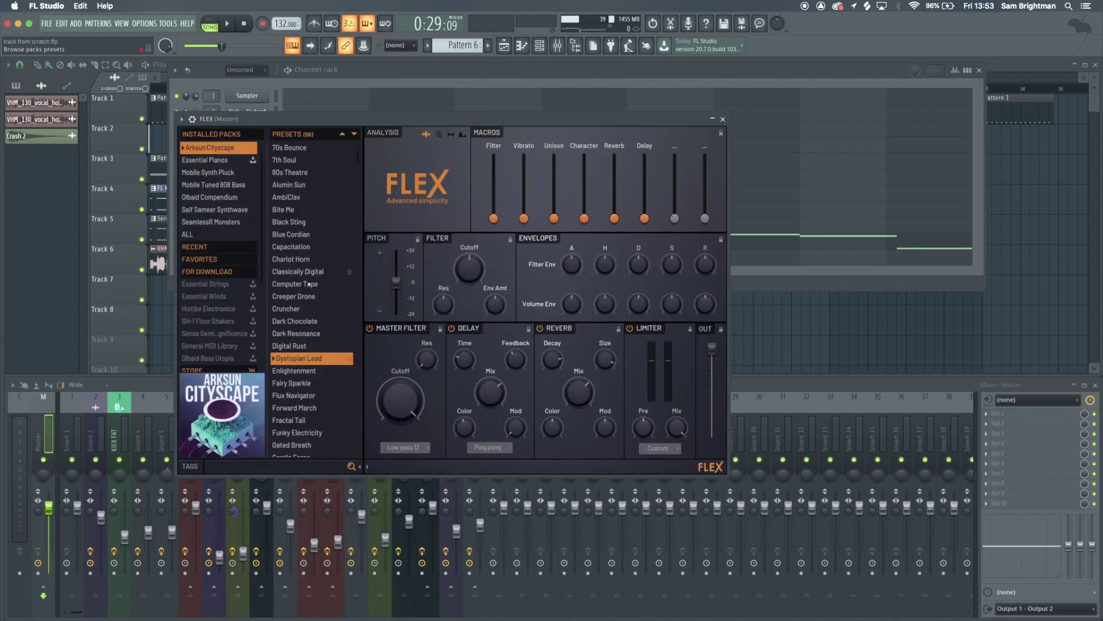
pyautogui.press('Escape')
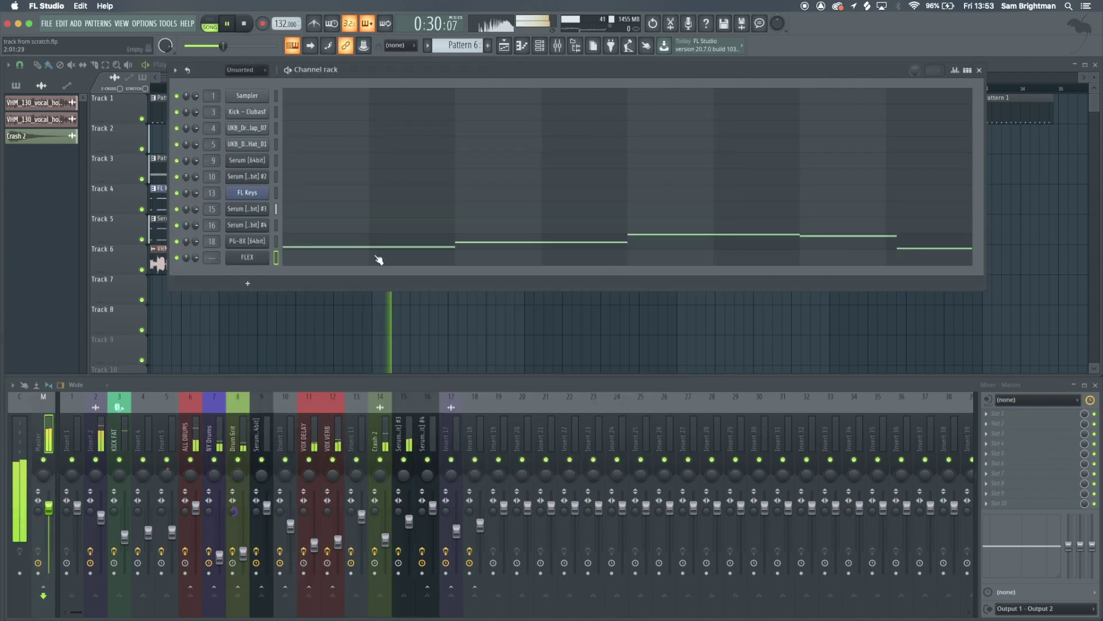
# - Create a new empty pattern with its default name and place its clip on Track 6 at bar 17
pyautogui.click(373, 251)
pyautogui.press('Escape')
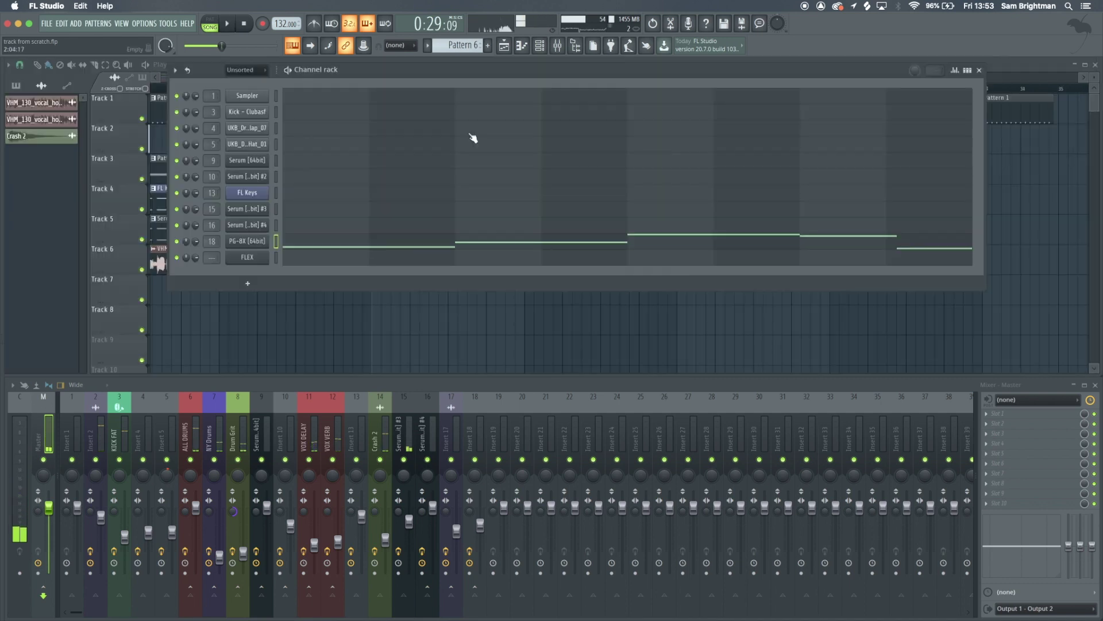
pyautogui.press('Escape')
pyautogui.click(489, 46)
pyautogui.press('Return')
pyautogui.scroll(3, 374, 322)
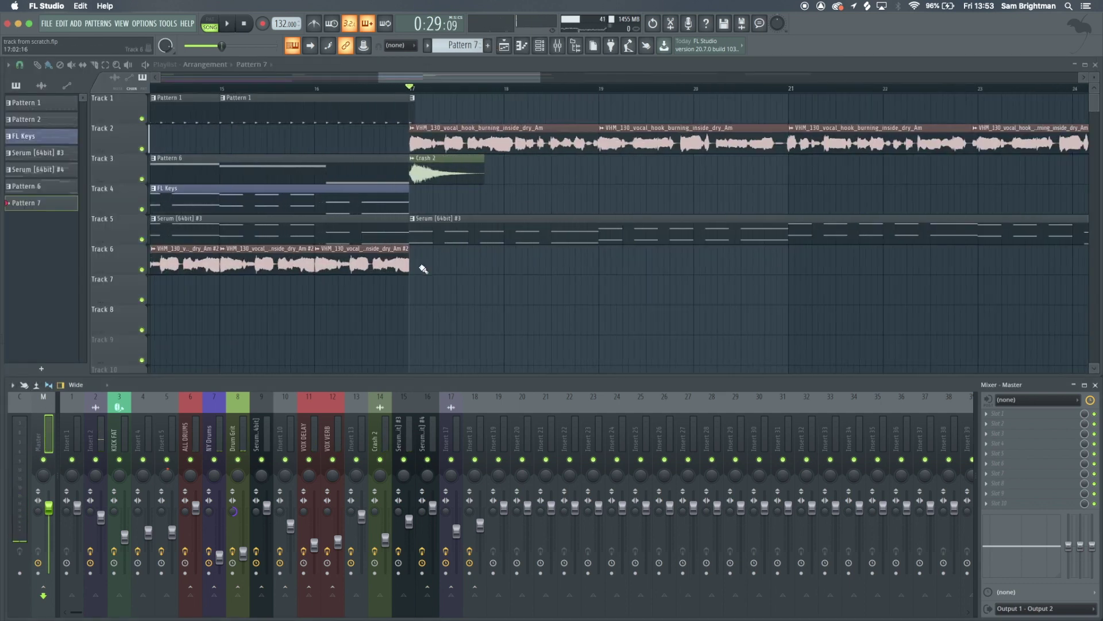
pyautogui.click(438, 265)
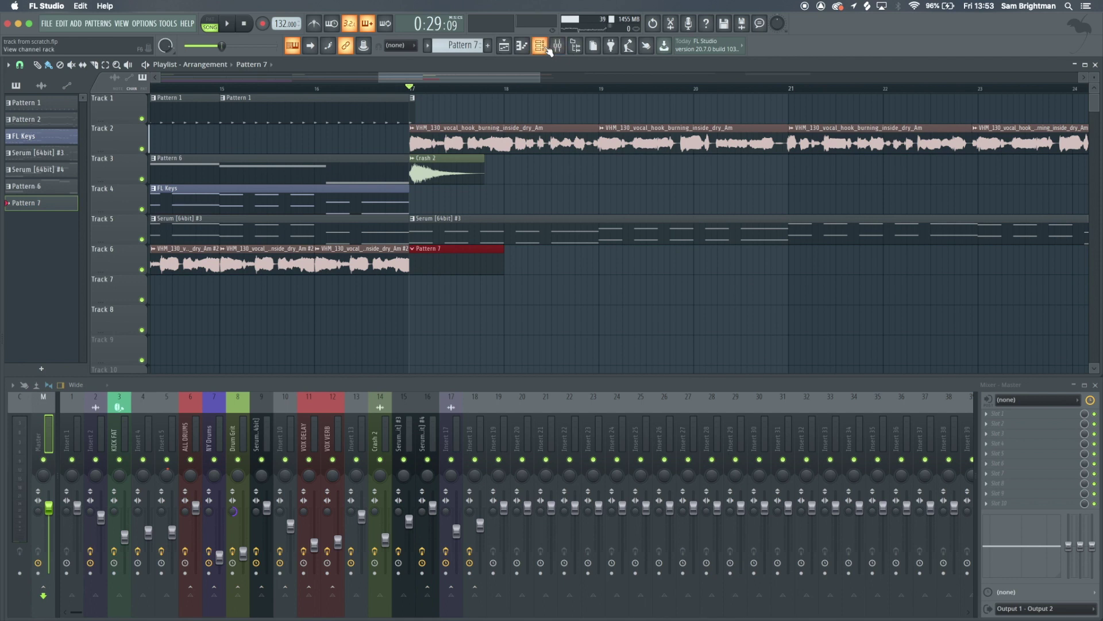
pyautogui.click(543, 47)
pyautogui.click(378, 264)
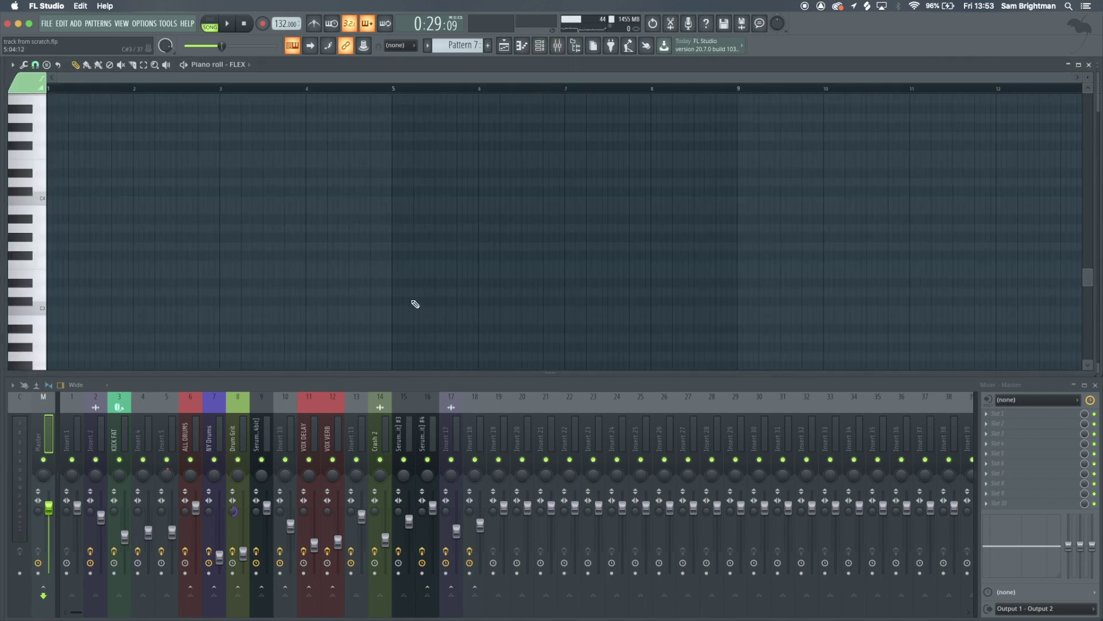
pyautogui.press('Escape')
pyautogui.press('Escape')
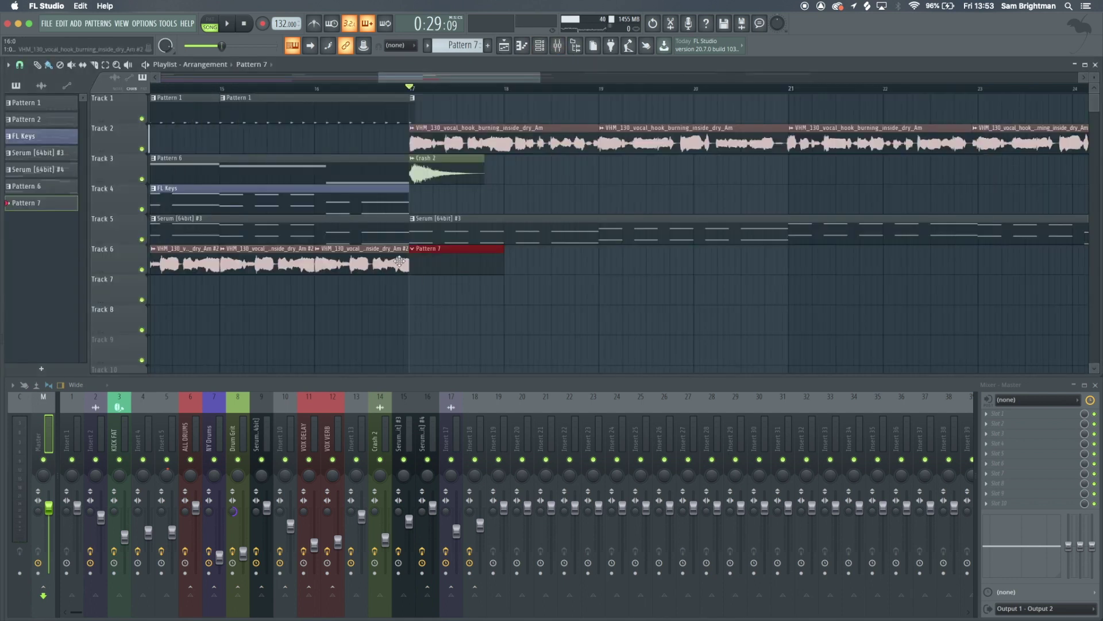
# - Copy all the PG-8X notes from Pattern 6 and make the Pattern 7 clip on Track 6 the active one again
pyautogui.doubleClick(316, 157)
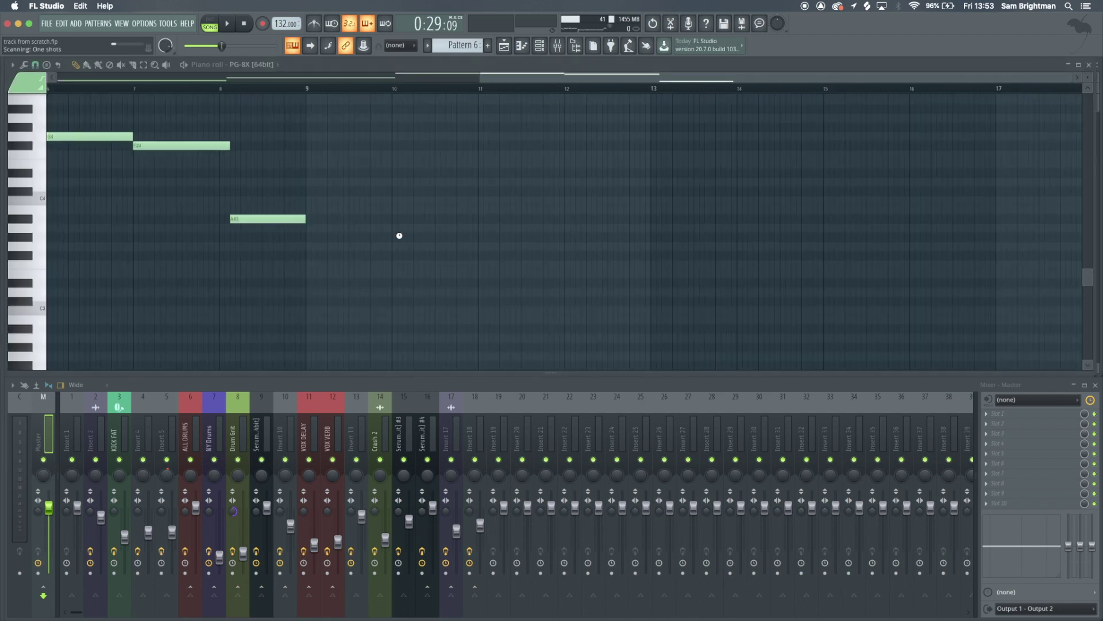
pyautogui.press('super+a')
pyautogui.press('Escape')
pyautogui.click(443, 258)
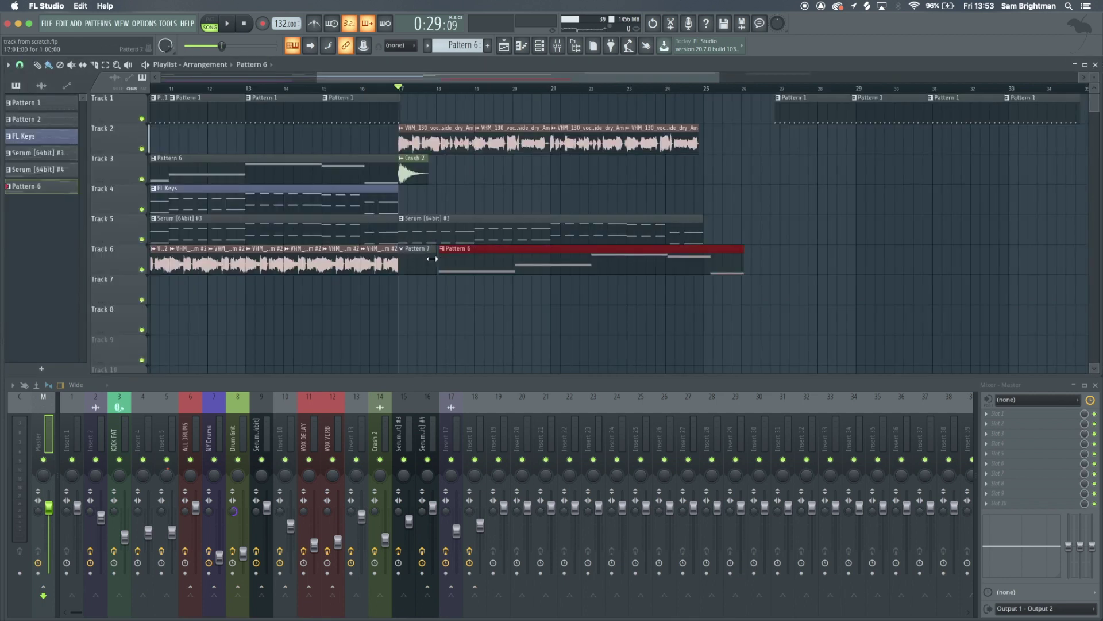
pyautogui.press('super+z')
pyautogui.click(423, 264)
# - Paste the copied notes into the FLEX piano roll of Pattern 7, raise them one octave and start playback
pyautogui.click(540, 47)
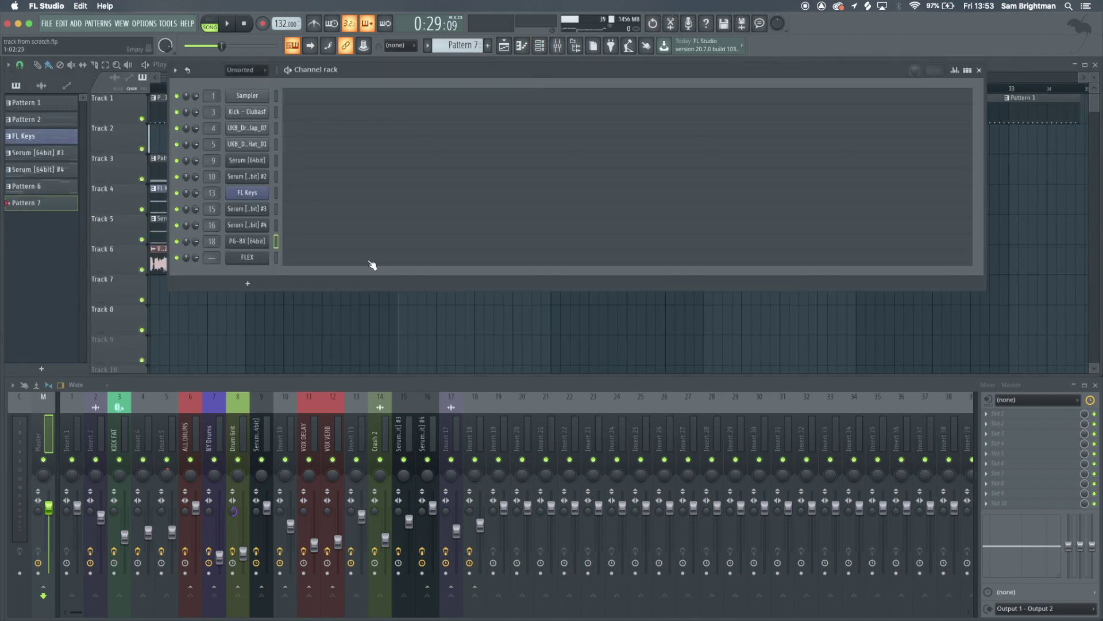
pyautogui.press('F7')
pyautogui.press('super+v')
pyautogui.scroll(-4, 369, 263)
pyautogui.press('space')
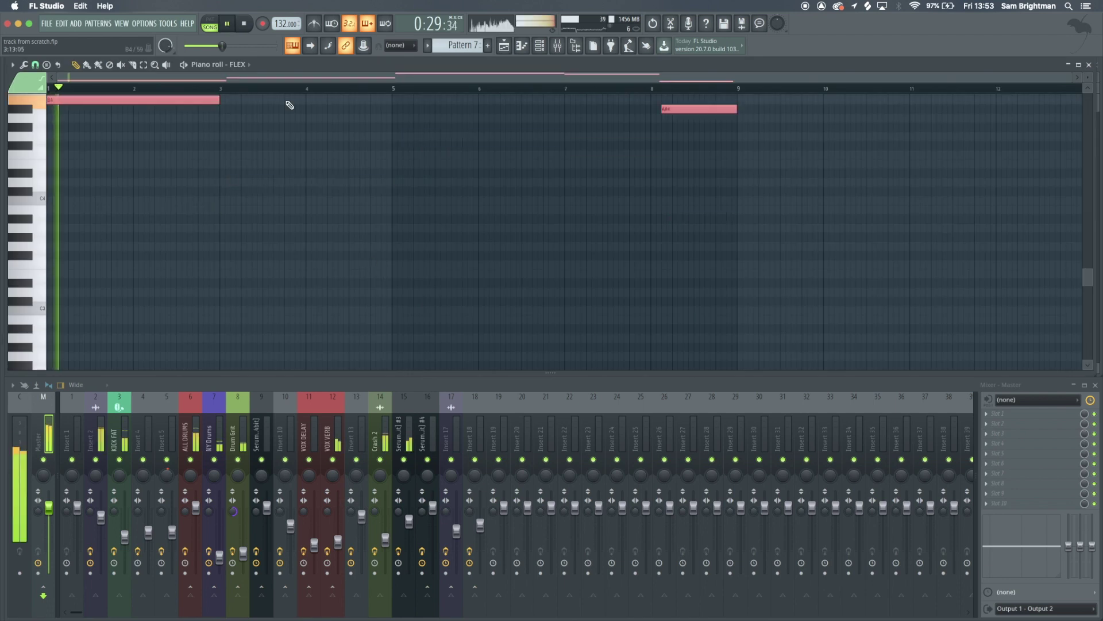
pyautogui.press('super+d')
pyautogui.scroll(5, 333, 196)
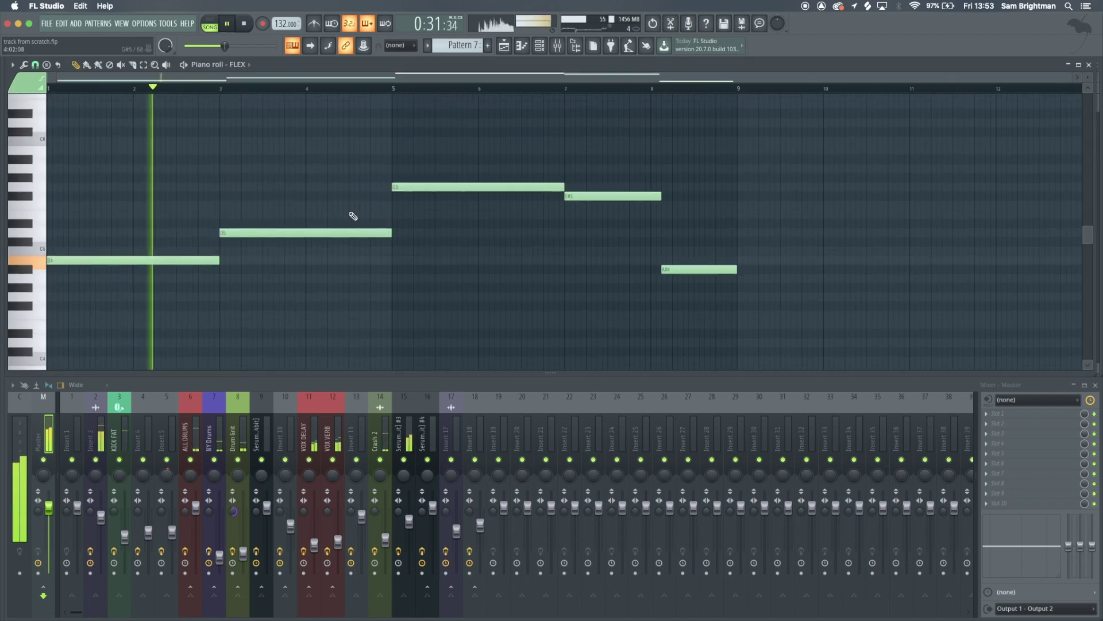
pyautogui.scroll(-3, 377, 236)
# - Route the FLEX channel to mixer insert 19 and close the instrument's window
pyautogui.press('F7')
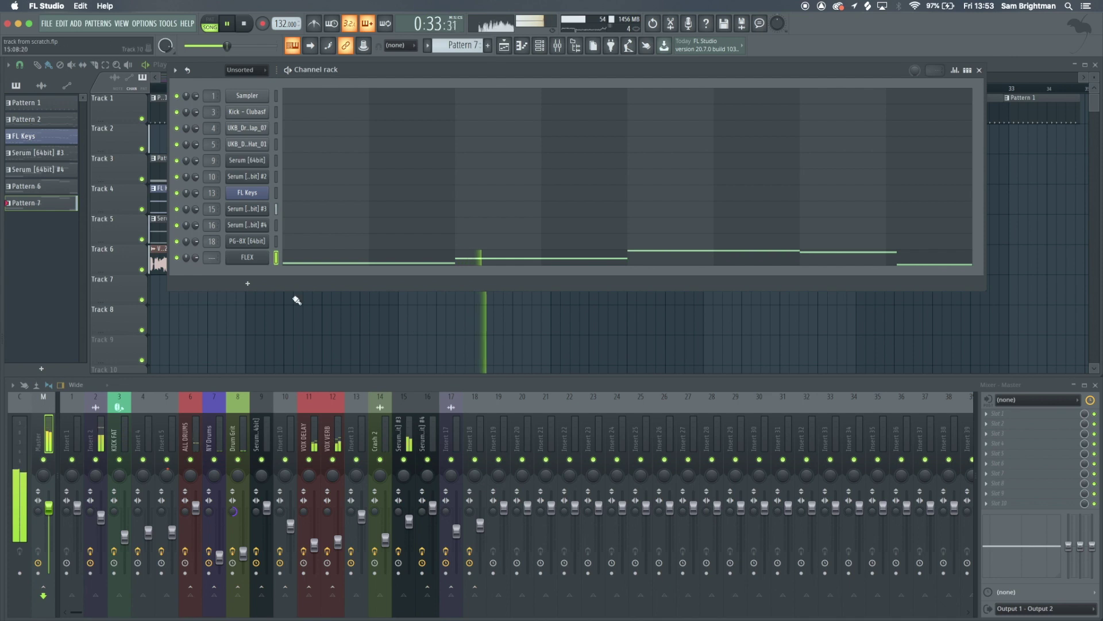
pyautogui.click(246, 258)
pyautogui.click(197, 124)
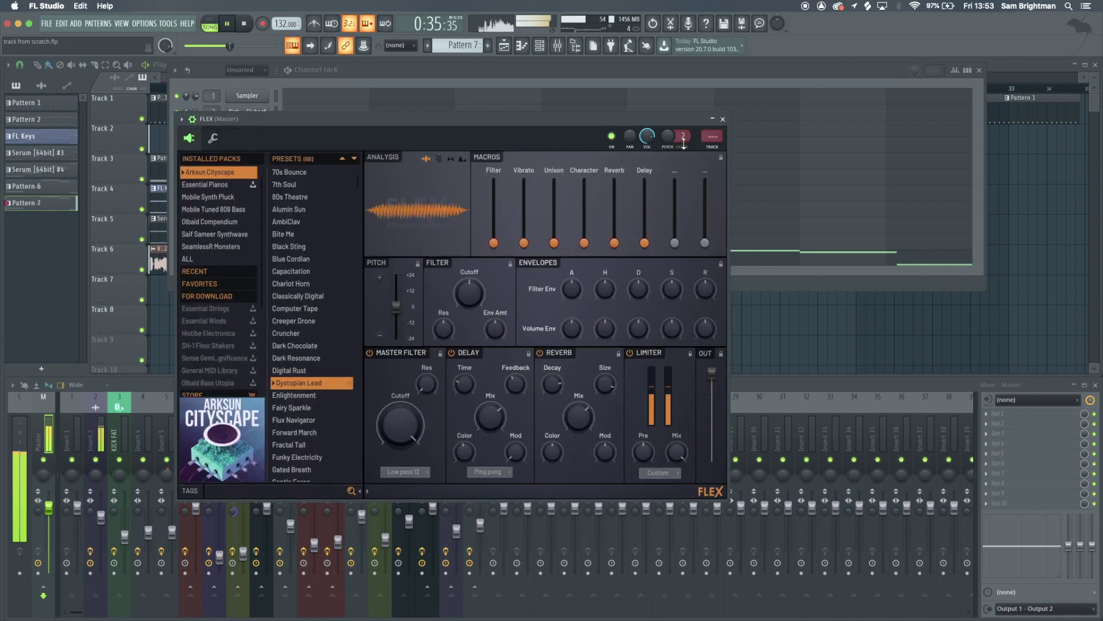
pyautogui.click(724, 118)
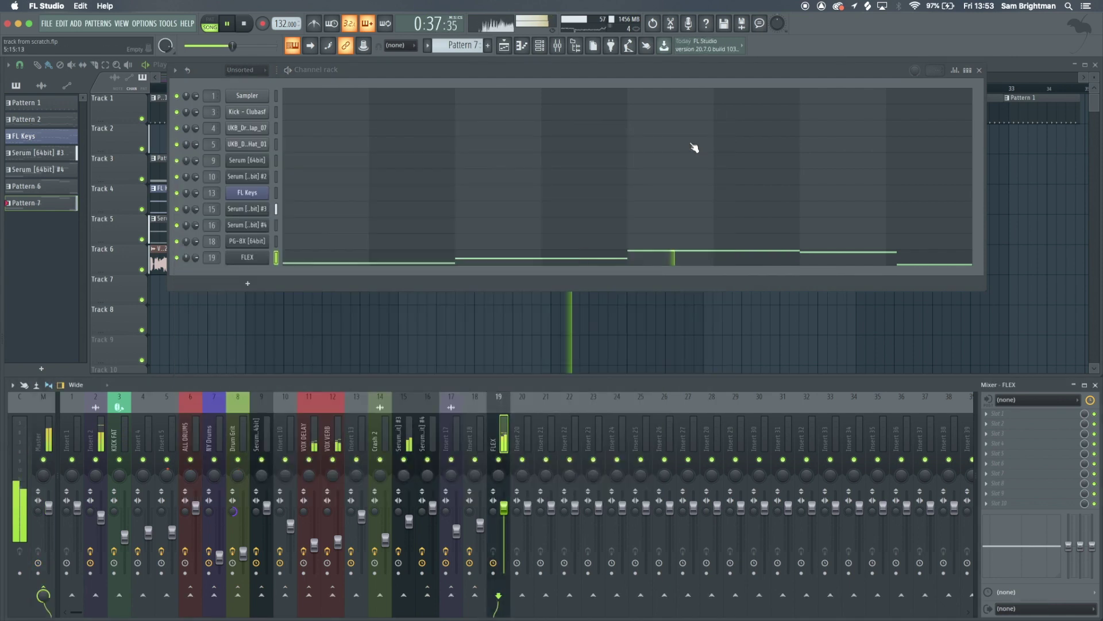
# - Lower the FLEX insert's fader slightly and load Fruity Parametric EQ 2 into its first effect slot
pyautogui.click(508, 260)
pyautogui.scroll(3, 508, 261)
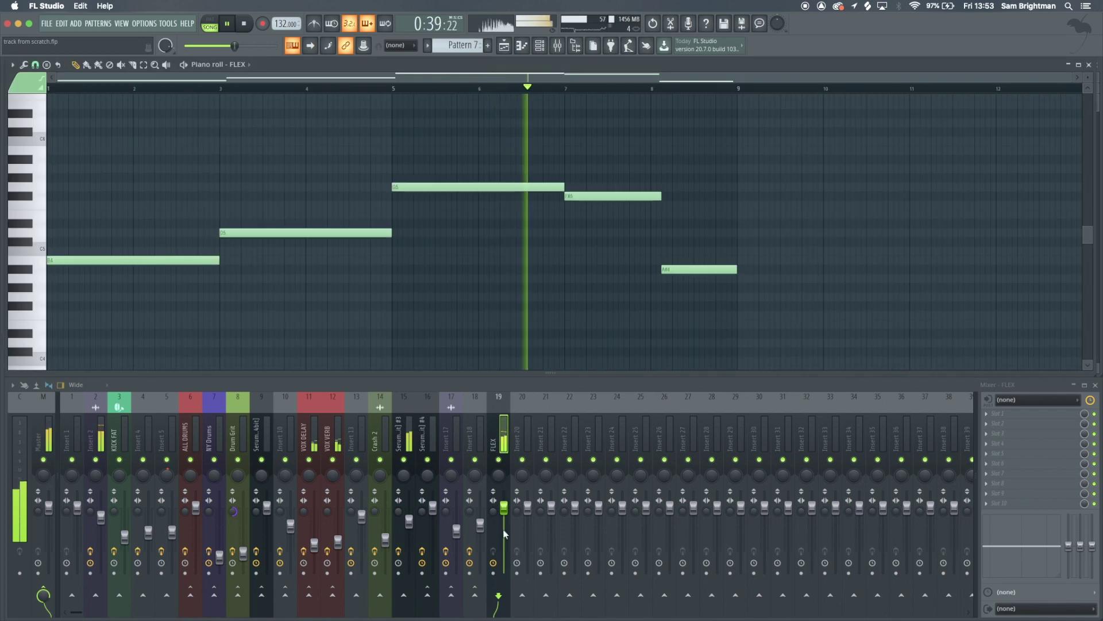
pyautogui.press('Escape')
pyautogui.click(1005, 413)
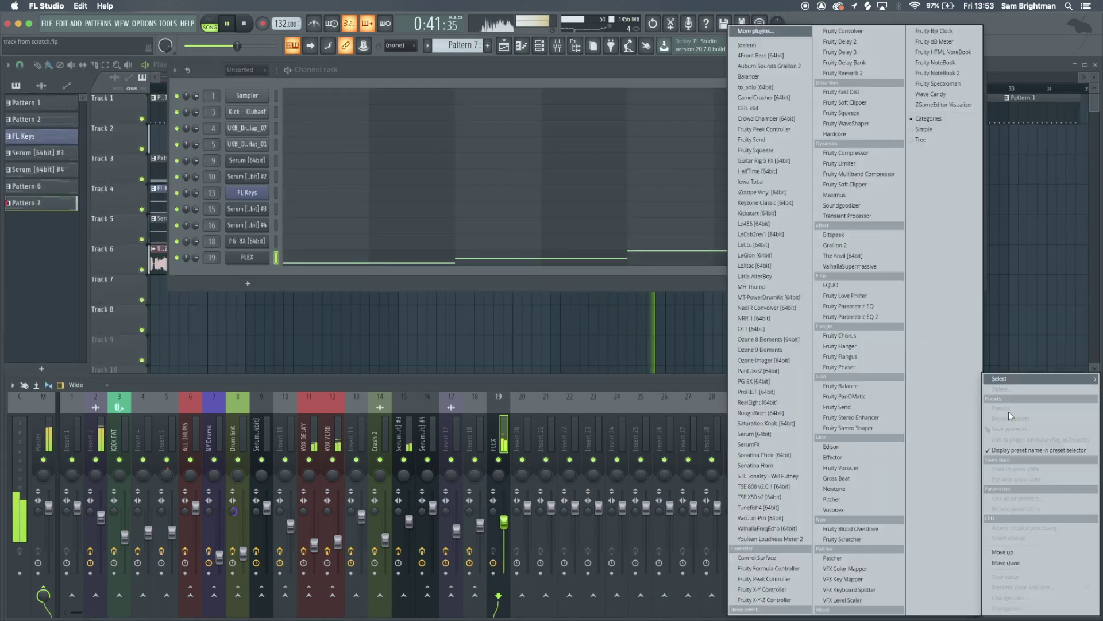
pyautogui.click(861, 316)
# - Shape the FLEX EQ with reduced highs on bands 6 and 7 and a steep low cut on band 1
pyautogui.moveTo(200, 173)
pyautogui.mouseDown()
pyautogui.moveTo(200, 185)
pyautogui.moveTo(182, 179)
pyautogui.mouseUp()
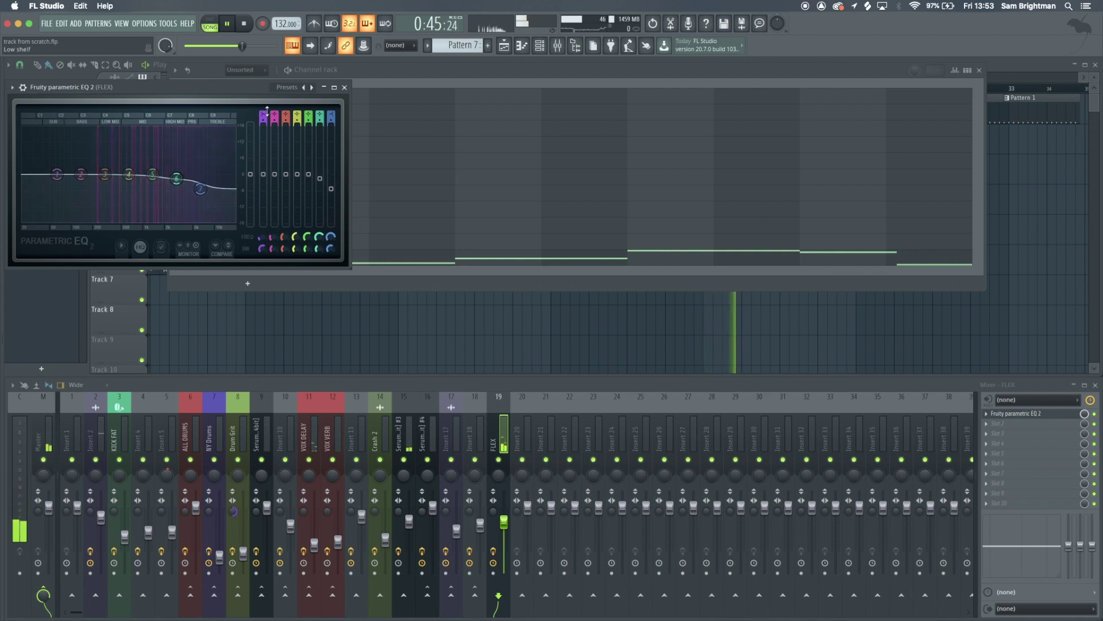
pyautogui.scroll(2, 266, 111)
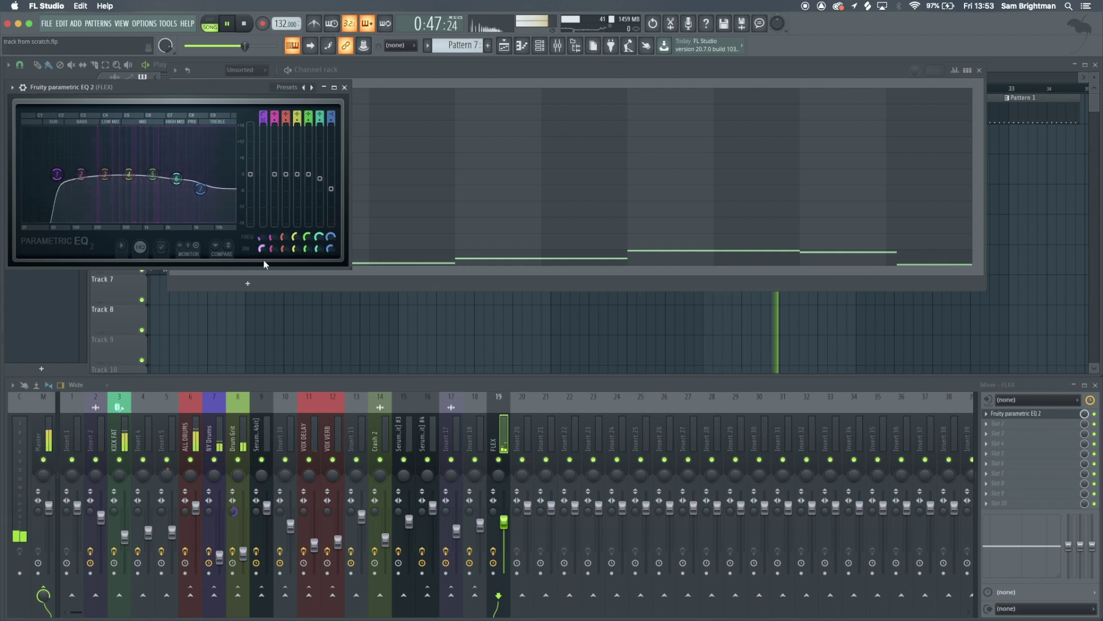
pyautogui.moveTo(261, 236); pyautogui.dragTo(261, 214)
pyautogui.press('Escape')
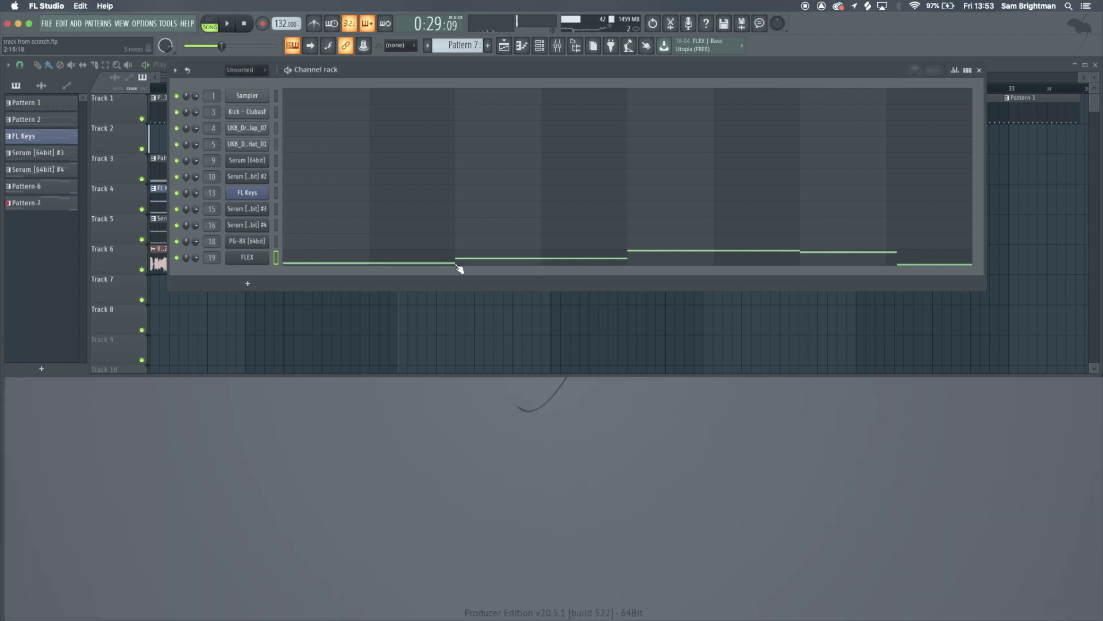
# - Show the mixer again and play the arrangement from about bar 8, checking the levels of the Master, Insert 1 and Insert 2
pyautogui.press('F6')
pyautogui.press('F9')
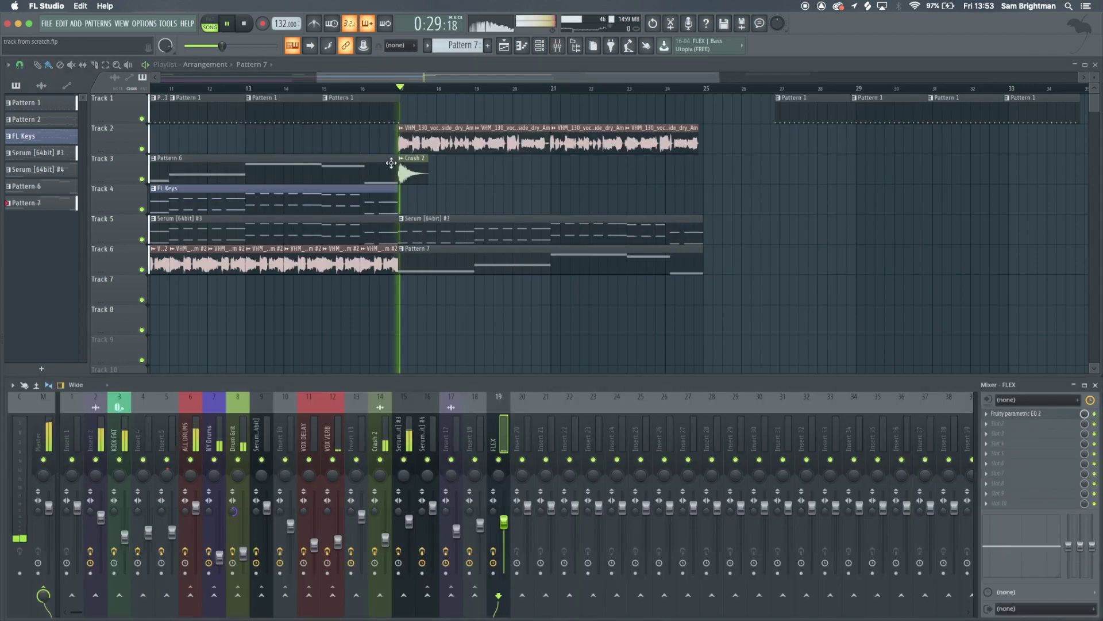
pyautogui.scroll(-3, 391, 162)
pyautogui.click(296, 89)
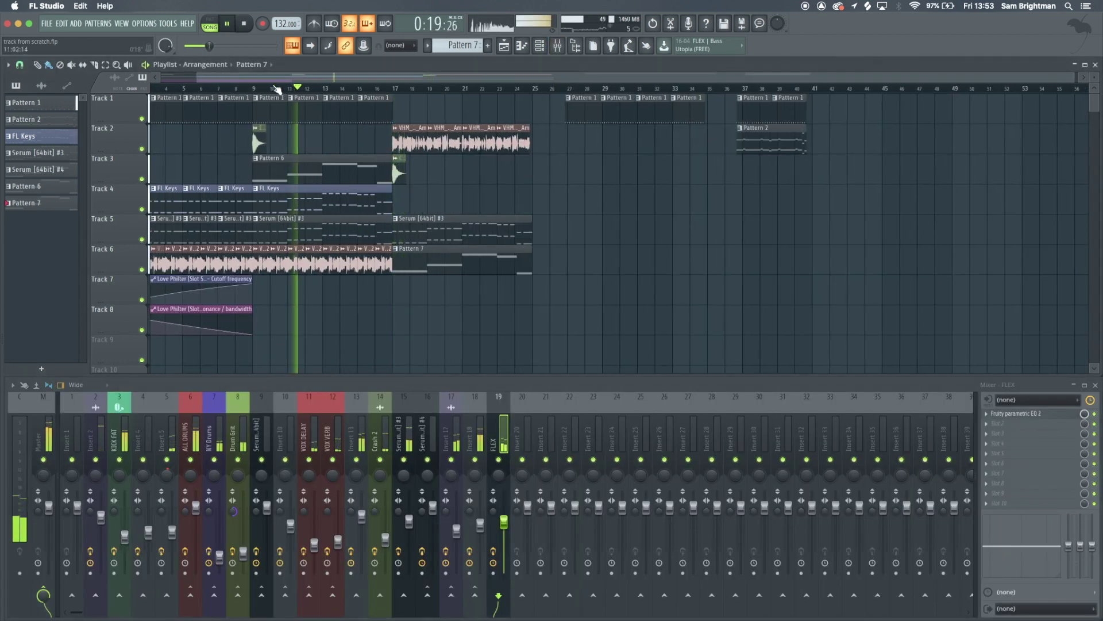
pyautogui.click(233, 88)
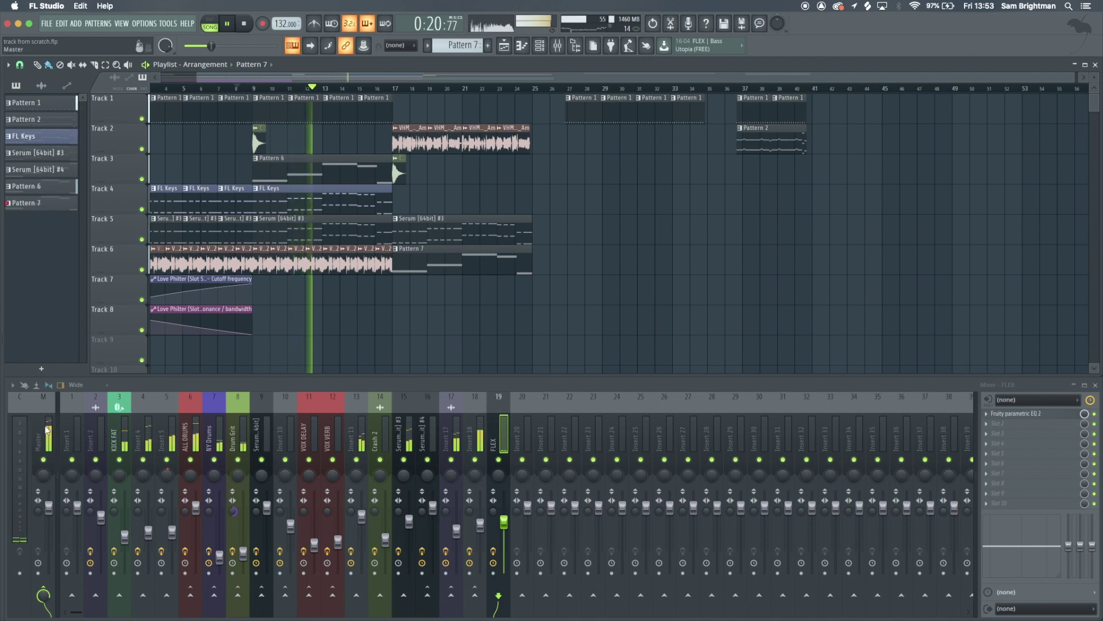
pyautogui.click(47, 428)
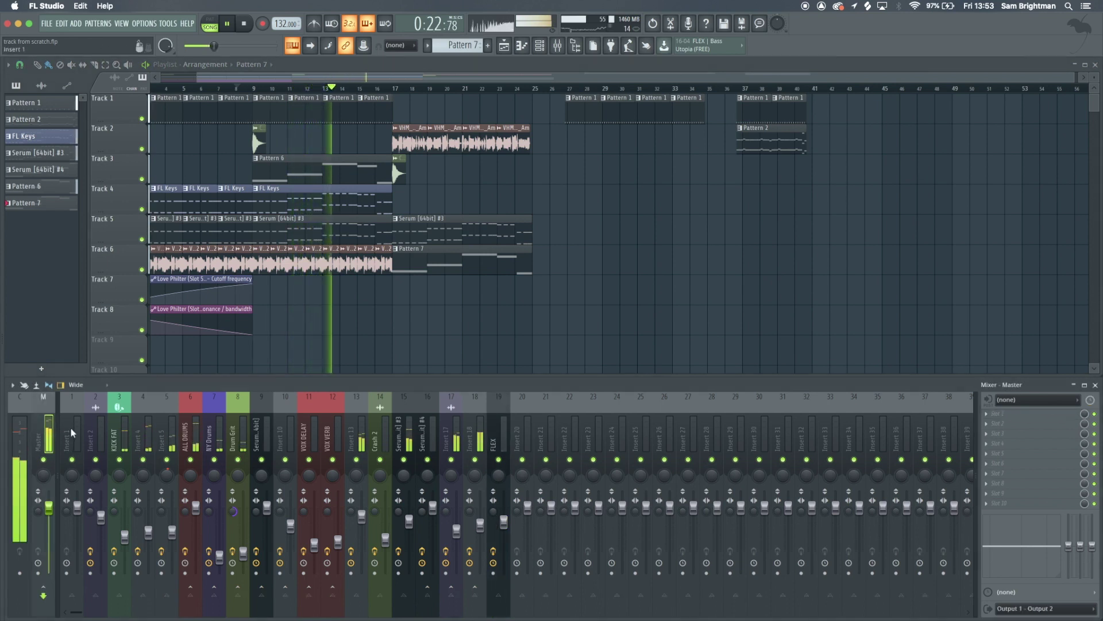
pyautogui.click(71, 428)
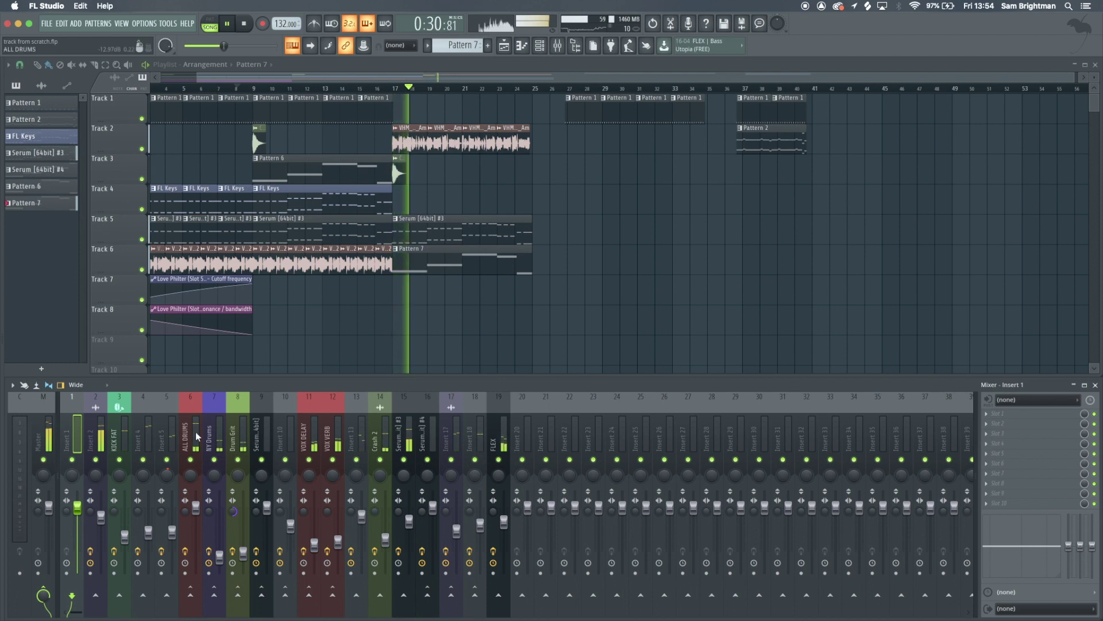
pyautogui.click(92, 430)
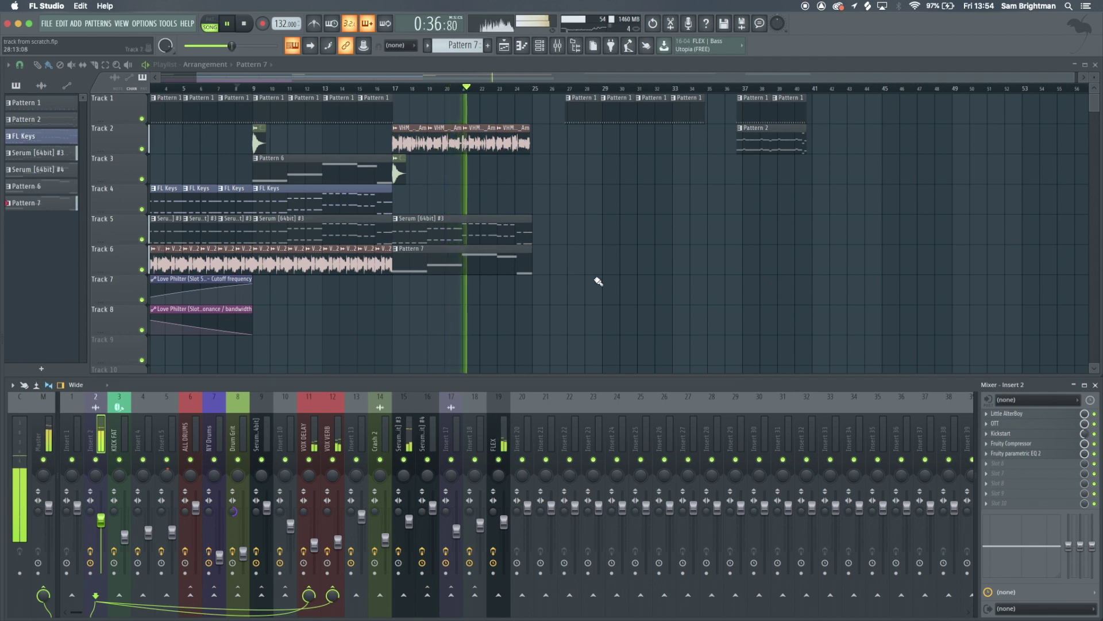
# - Duplicate the bar 17 section's clips on Tracks 2 to 6 to bar 25, and move the four Pattern 1 clips to start there
pyautogui.moveTo(466, 199); pyautogui.dragTo(590, 143)
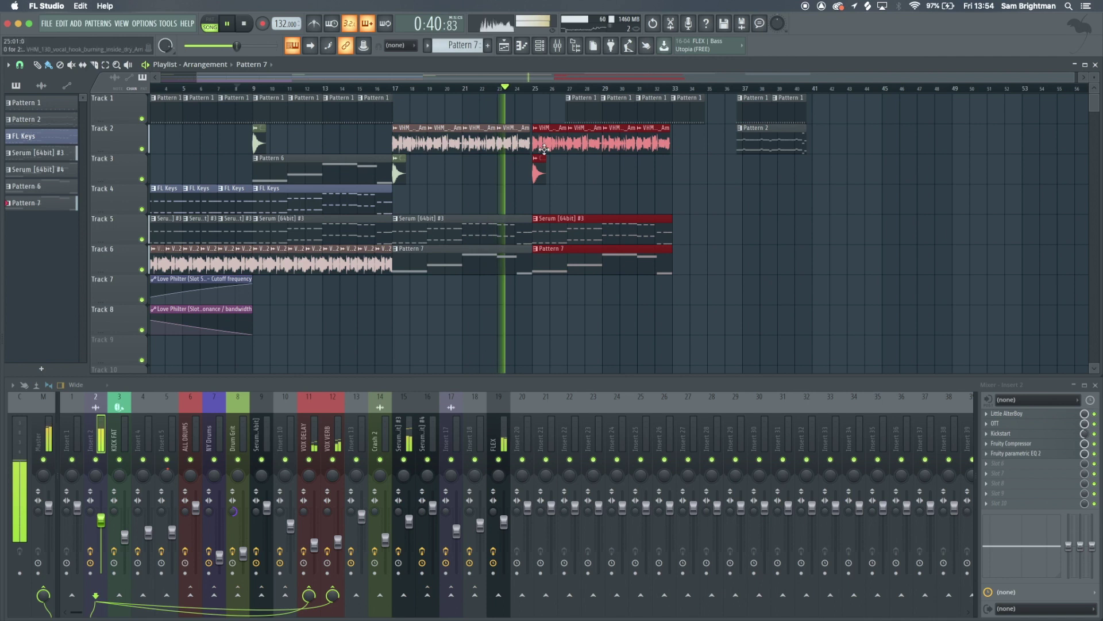
pyautogui.click(581, 204)
pyautogui.moveTo(697, 116); pyautogui.dragTo(541, 108)
pyautogui.keyDown('super'); pyautogui.click(600, 176); pyautogui.keyUp('super')
pyautogui.scroll(-2, 606, 180)
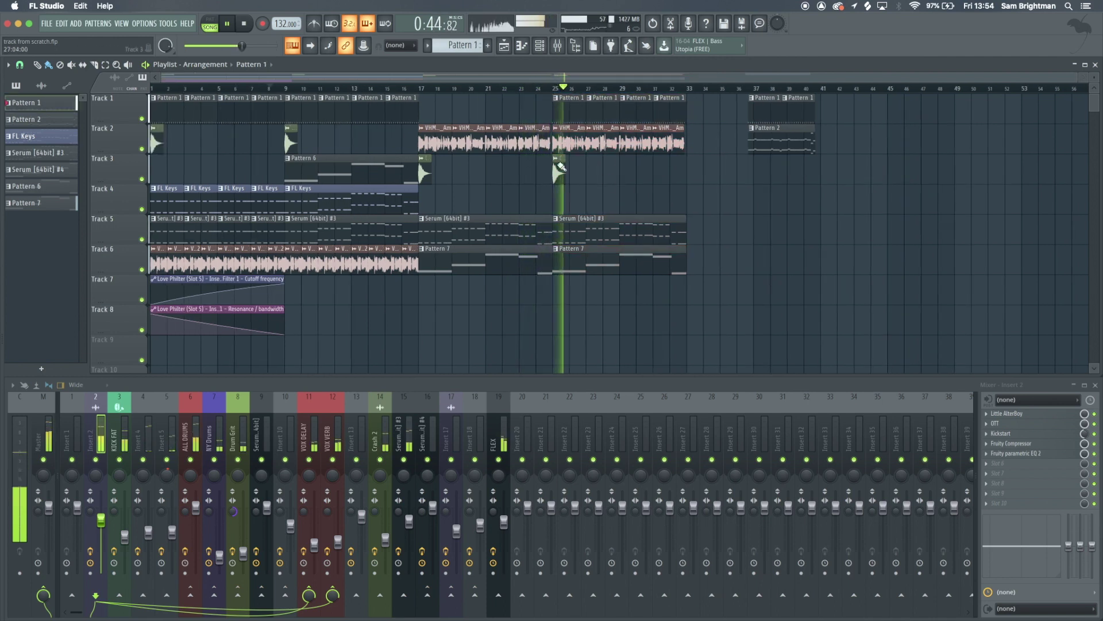
# - Stop playback, select all the mixer inserts except the Master and lower their faders together slightly
pyautogui.press('space')
pyautogui.scroll(2, 609, 106)
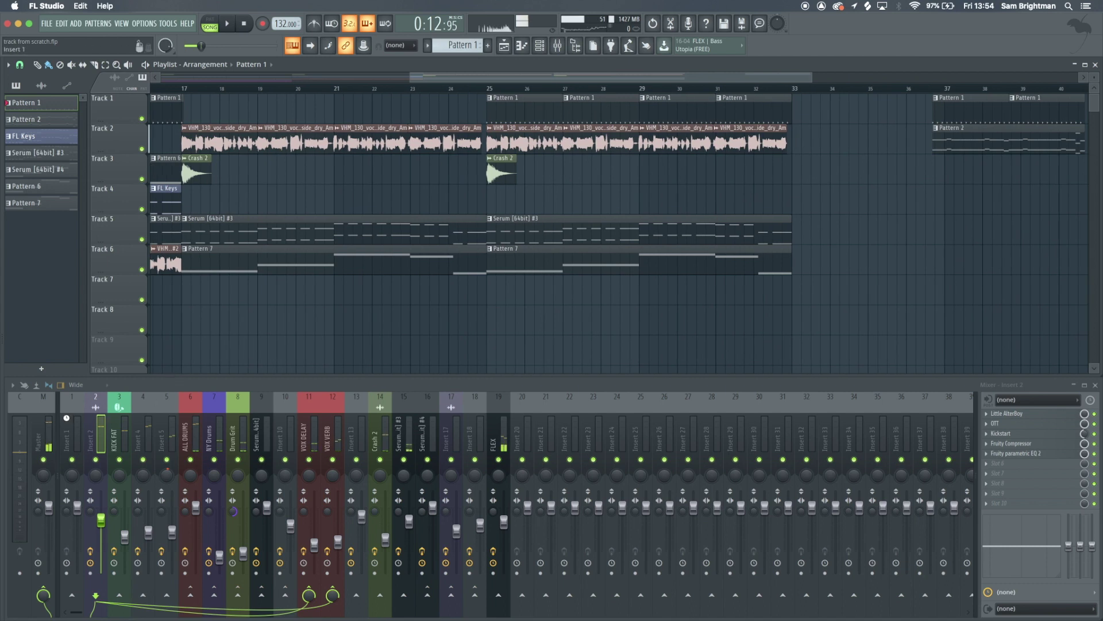
pyautogui.moveTo(67, 418); pyautogui.dragTo(347, 406)
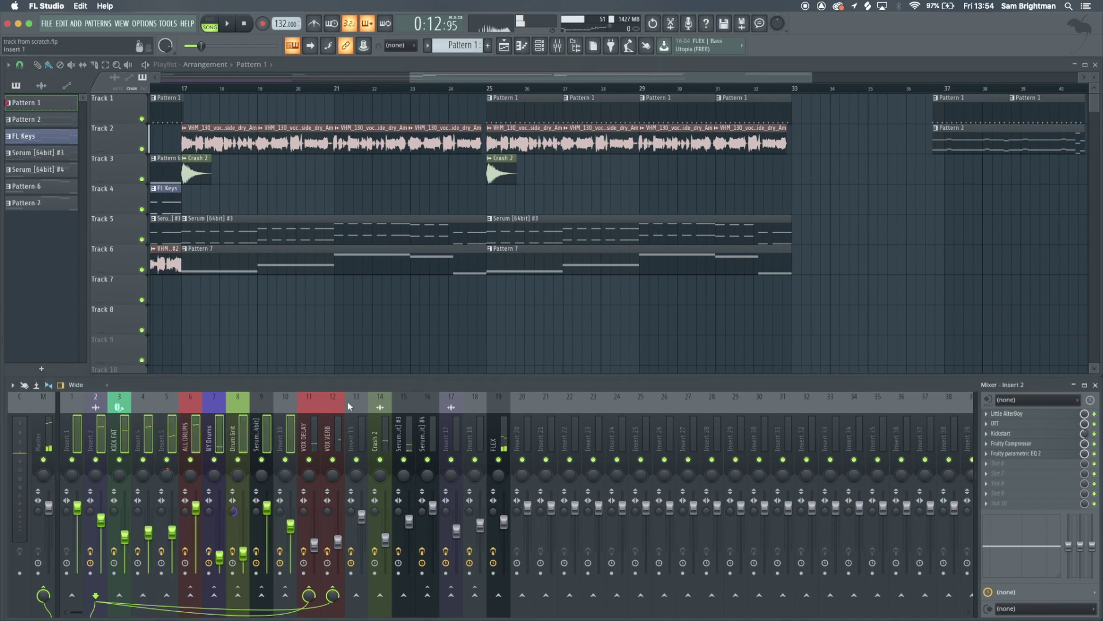
pyautogui.click(68, 429)
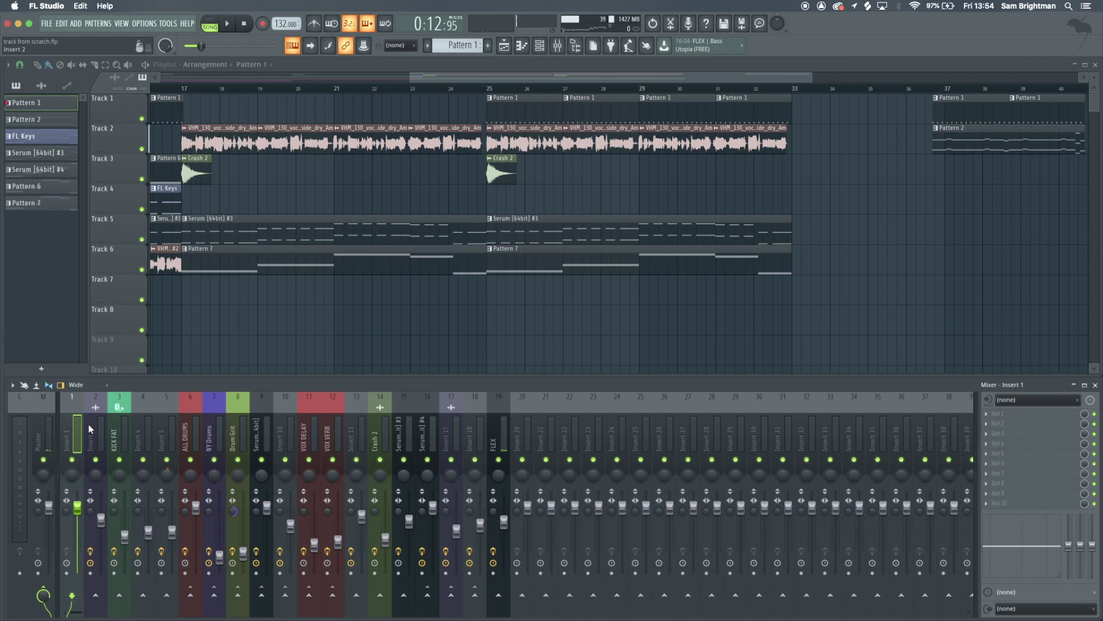
pyautogui.moveTo(175, 418); pyautogui.dragTo(1053, 408)
pyautogui.moveTo(848, 507); pyautogui.dragTo(848, 520)
pyautogui.click(596, 423)
pyautogui.hscroll(-10, 596, 422)
# - Restart playback and reset the ALL DRUMS insert's volume to its default
pyautogui.press('space')
pyautogui.scroll(4, 595, 422)
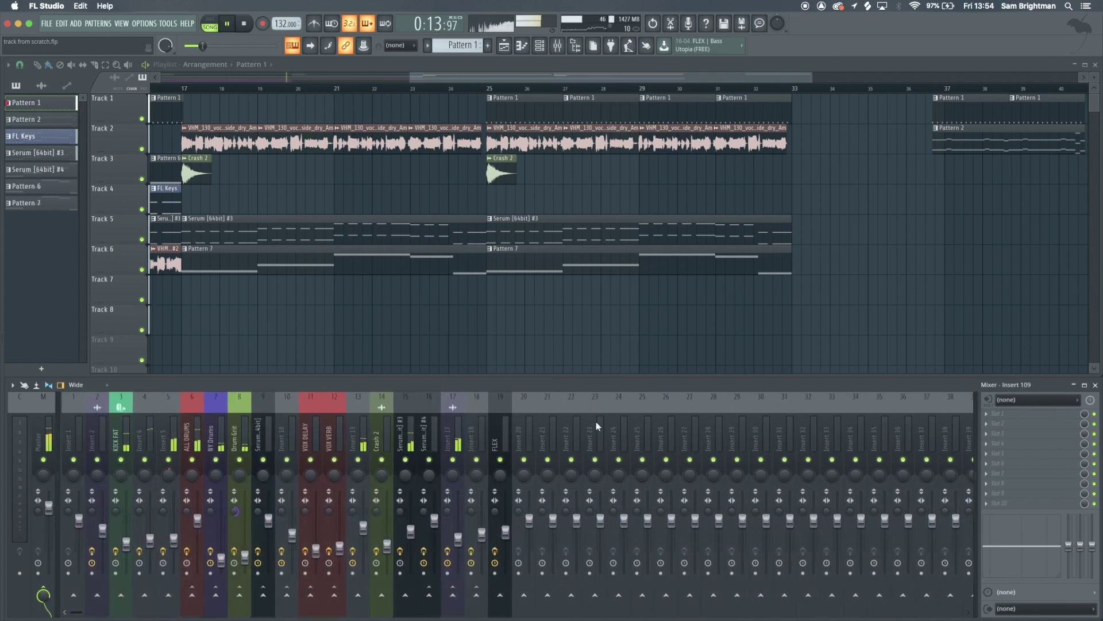
pyautogui.click(194, 452)
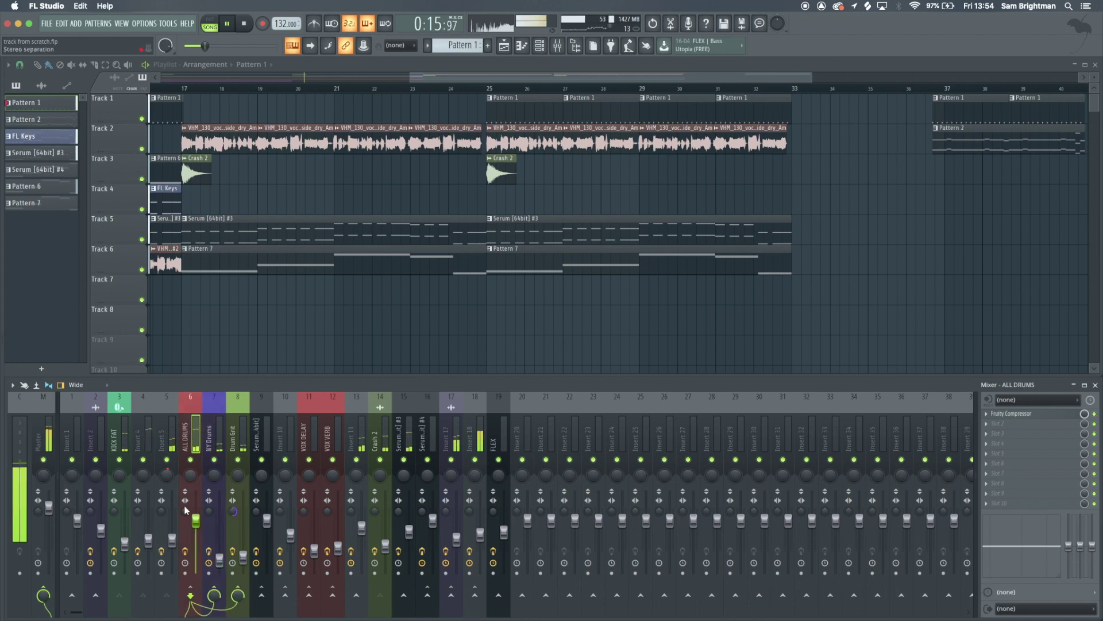
pyautogui.rightClick(191, 519)
pyautogui.click(208, 463)
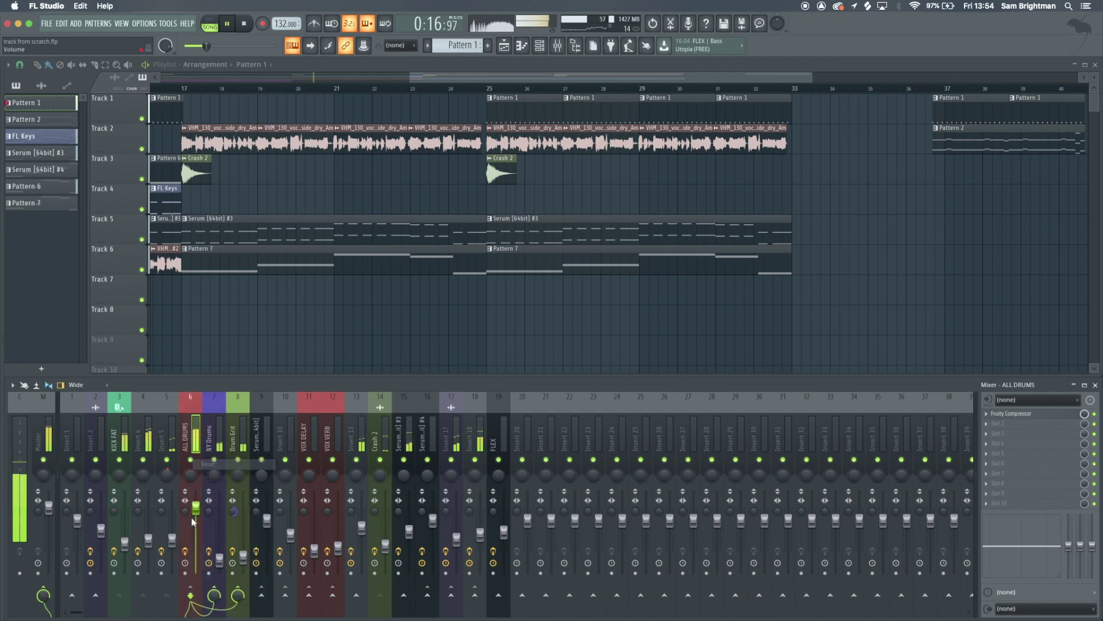
# - Set the Insert 18 fader to about -12.5 dB and the Insert 17 fader to about -11.4 dB
pyautogui.click(481, 434)
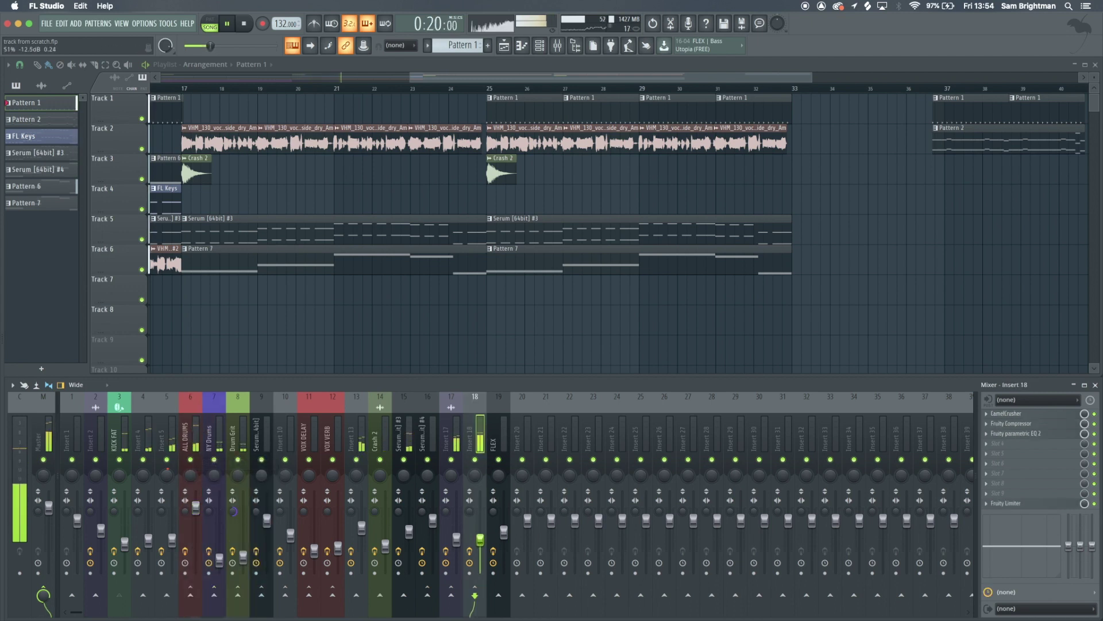
pyautogui.scroll(-4, 239, 253)
pyautogui.hscroll(-3, 261, 113)
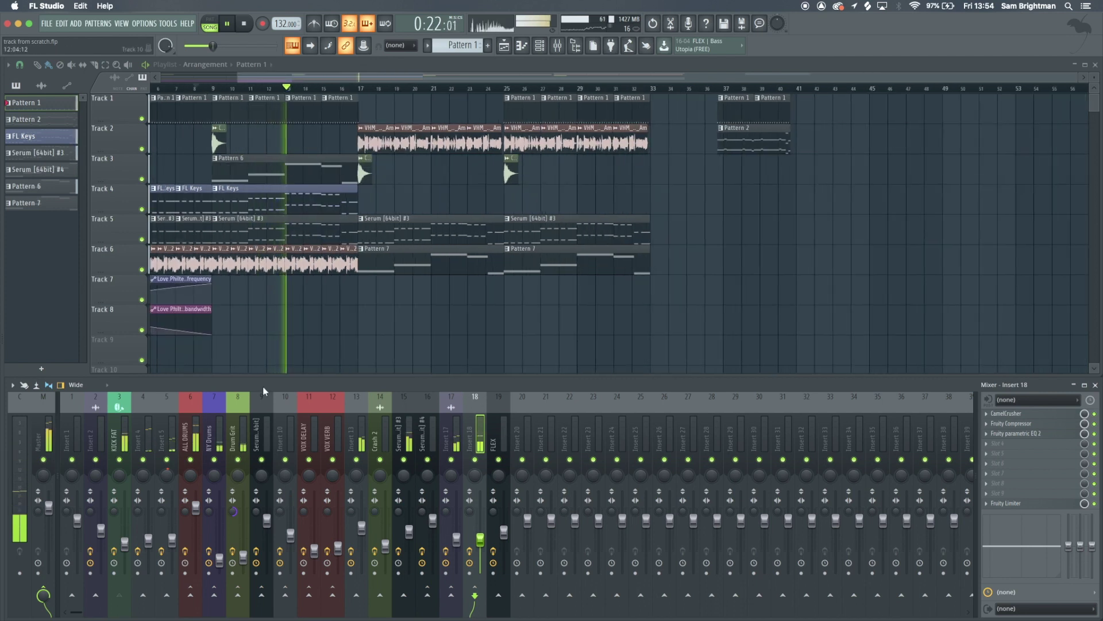
pyautogui.click(450, 435)
pyautogui.moveTo(457, 539); pyautogui.dragTo(456, 537)
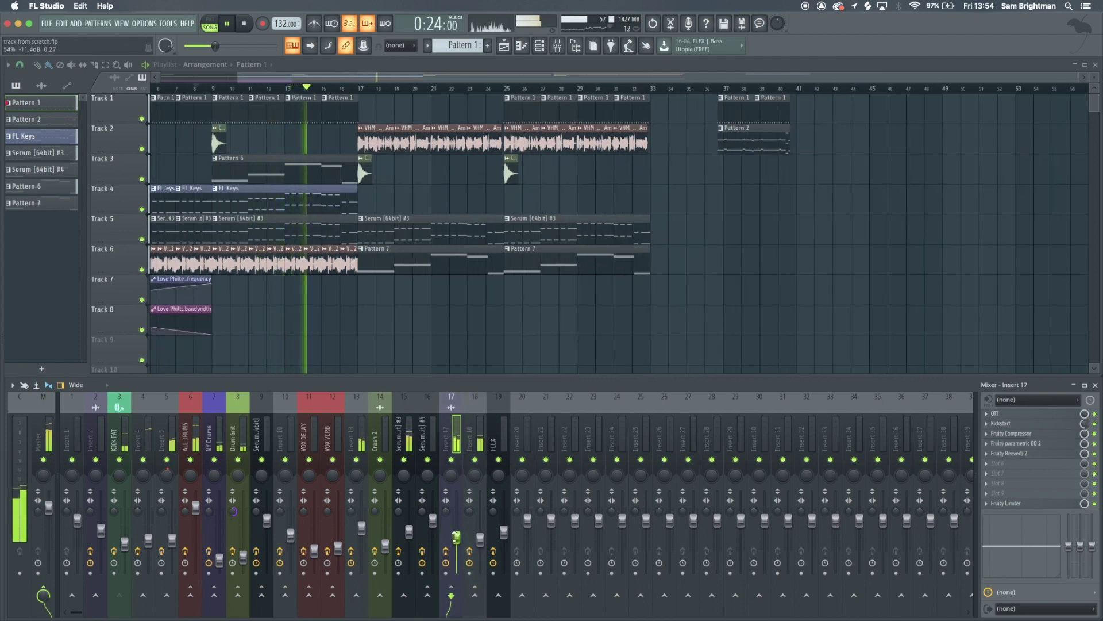
# - Try the ALL DRUMS fader at about -3.7 dB while the song plays, and return it to its former level
pyautogui.click(195, 511)
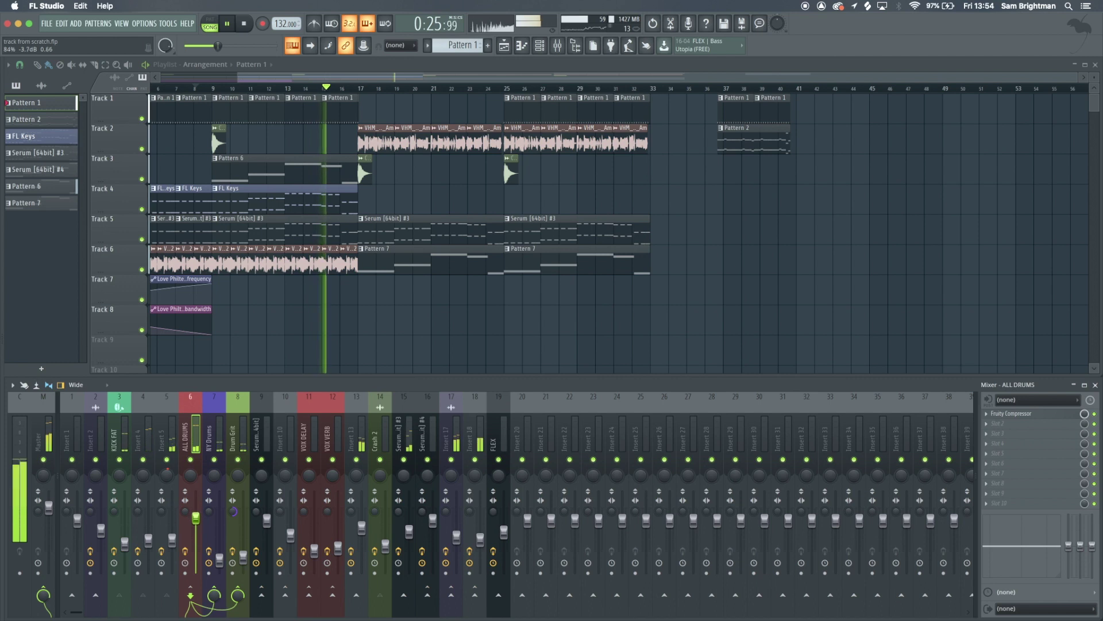
pyautogui.moveTo(196, 514); pyautogui.dragTo(195, 507)
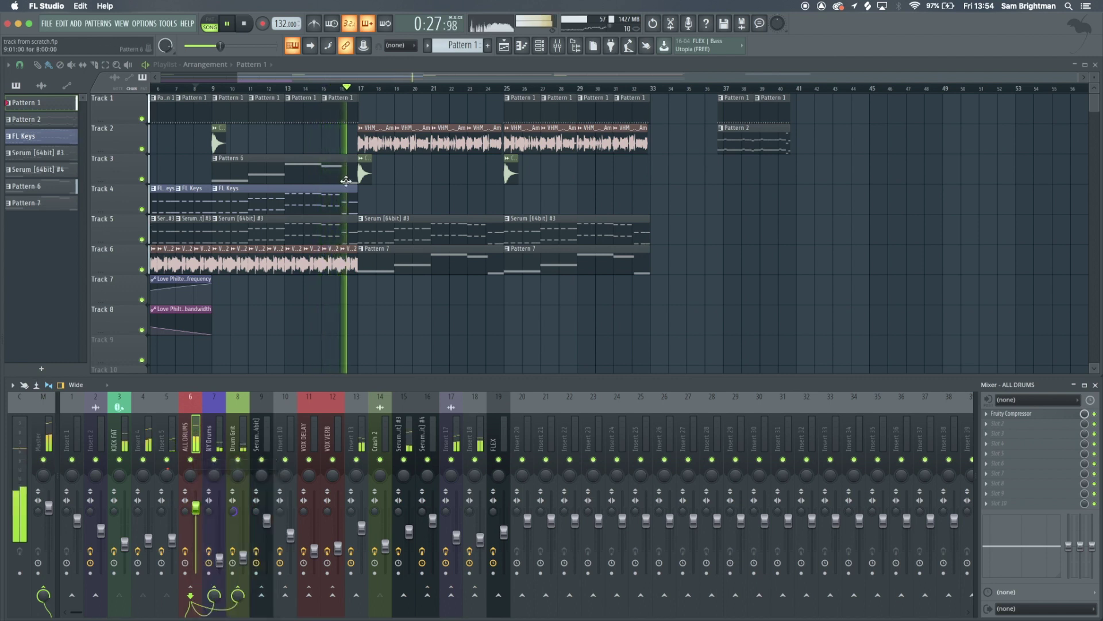
pyautogui.click(352, 89)
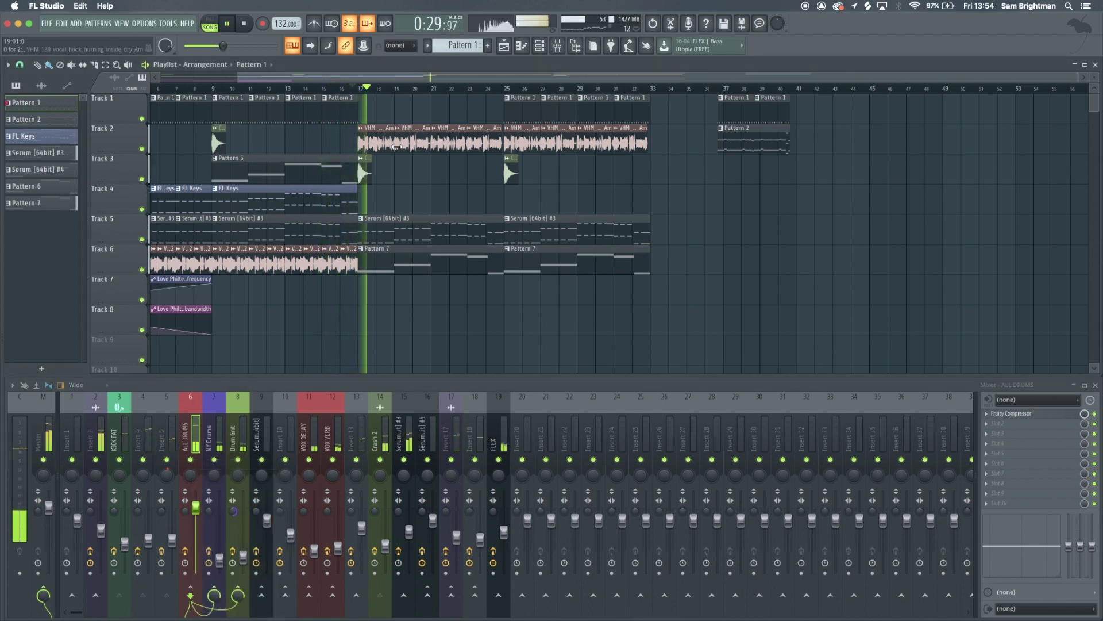
# - Raise the Insert 2 fader slightly and play the song from just before bar 25
pyautogui.click(100, 526)
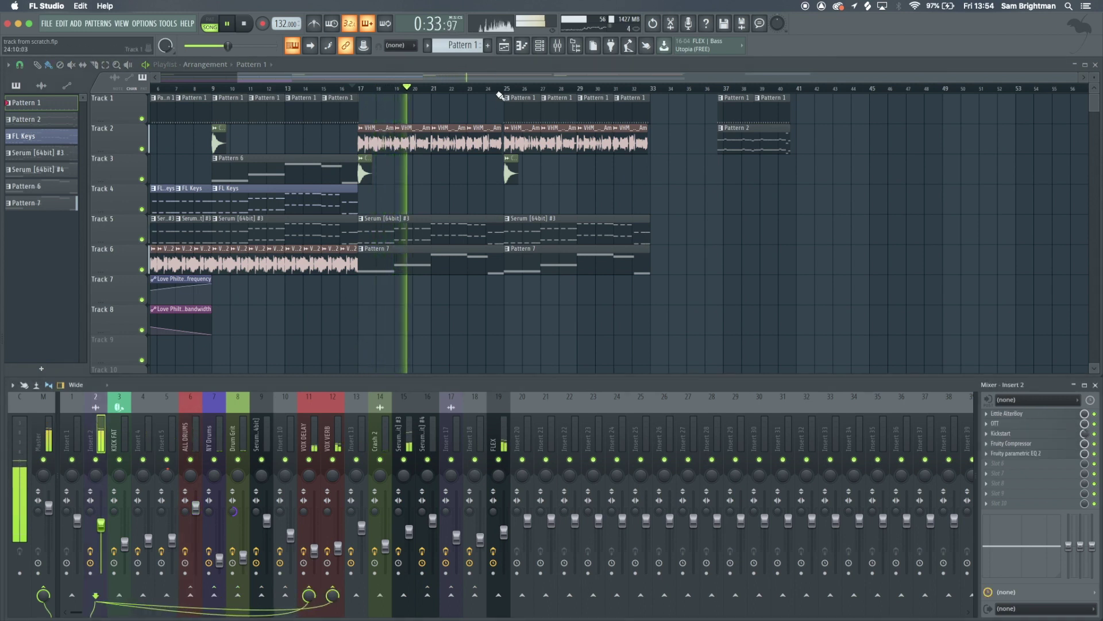
pyautogui.click(496, 91)
pyautogui.scroll(3, 499, 94)
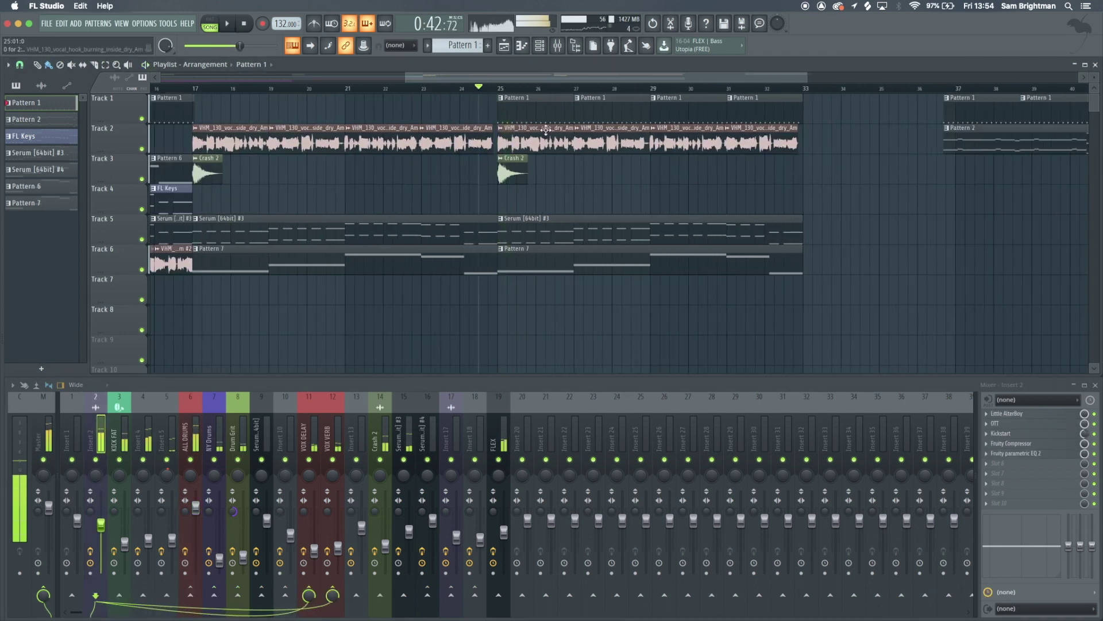
pyautogui.press('space')
pyautogui.scroll(-3, 583, 153)
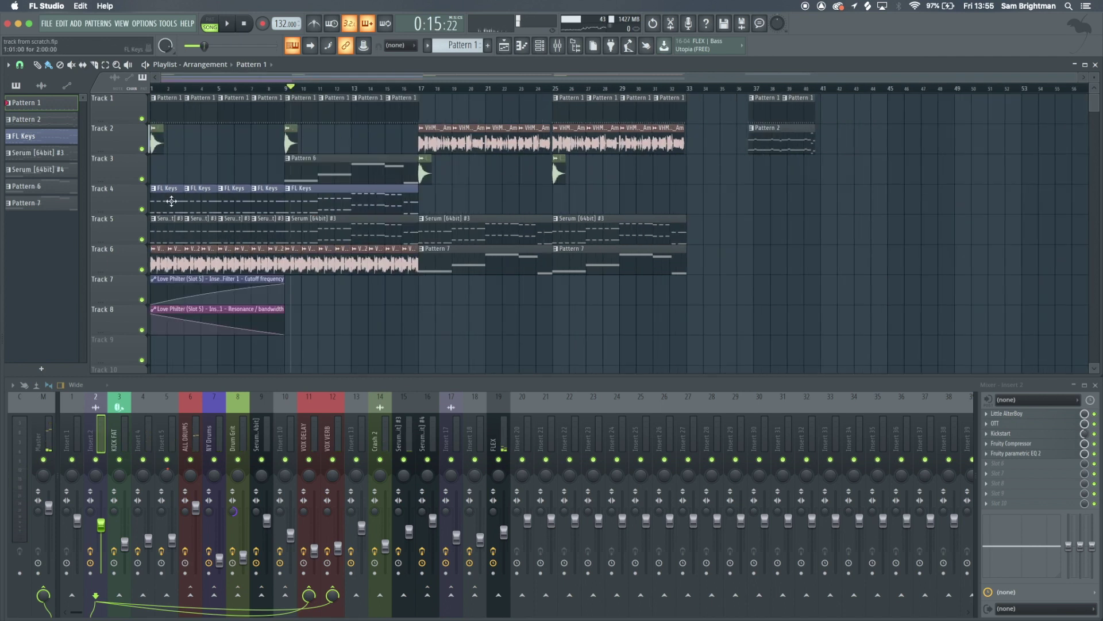
# - Place the Serum [64bit] #4 pattern on Track 4 at bar 25 and play that section
pyautogui.click(428, 46)
pyautogui.click(436, 70)
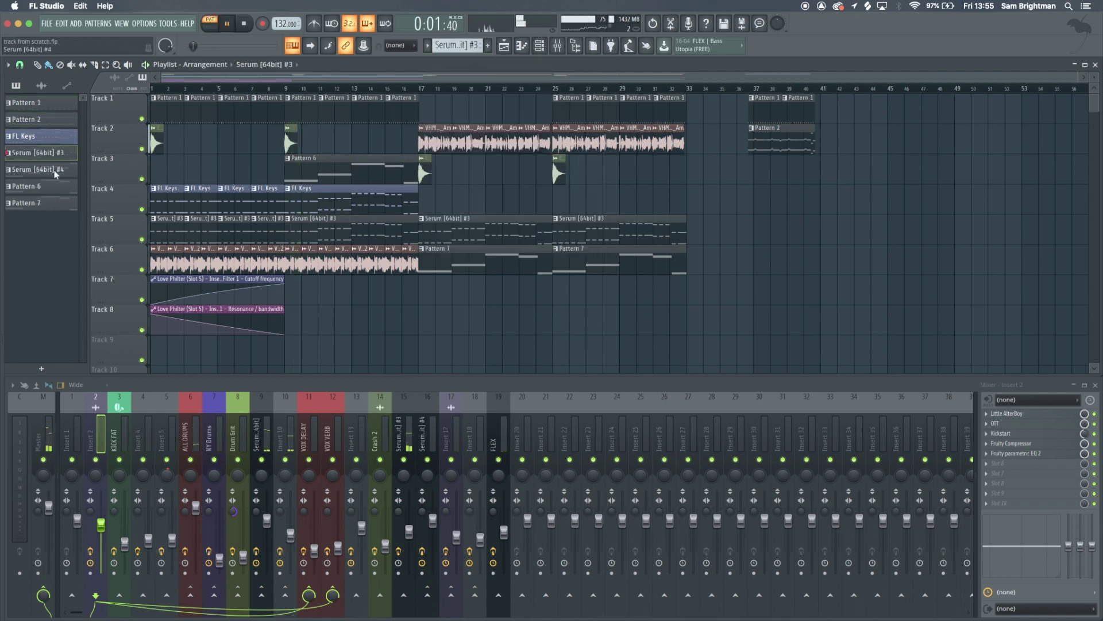
pyautogui.click(585, 186)
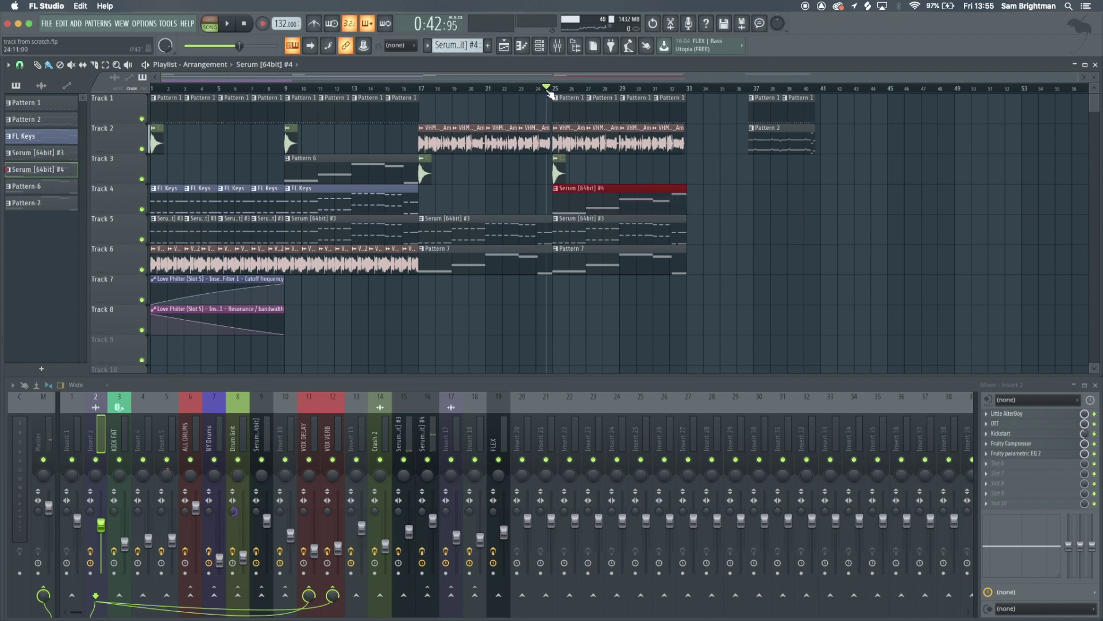
pyautogui.press('space')
pyautogui.scroll(10, 617, 184)
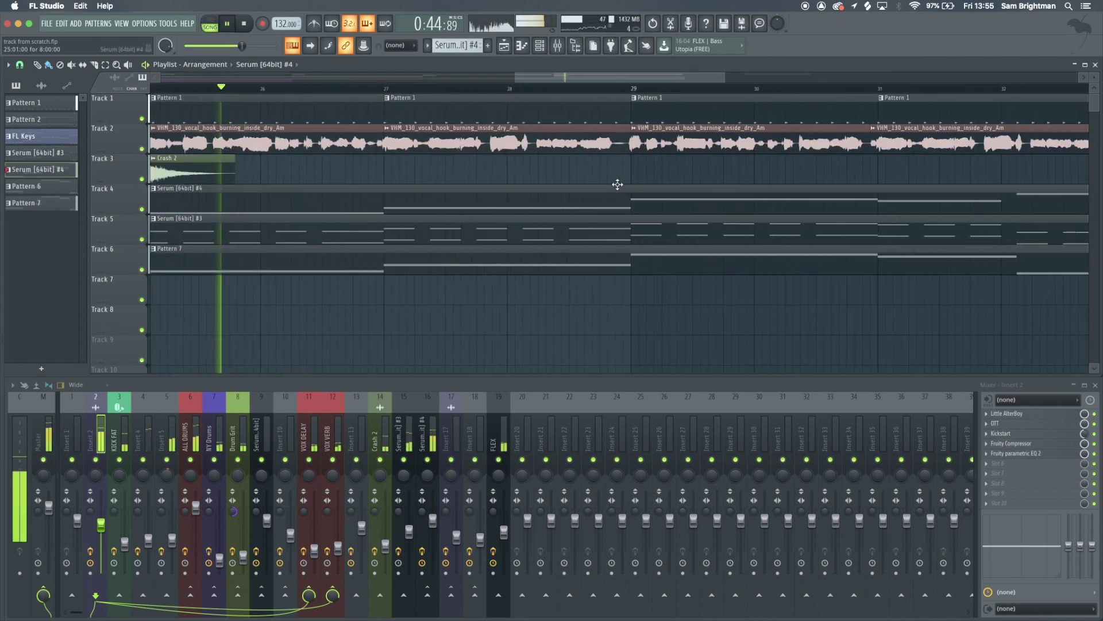
# - Transpose the Serum [64bit] #4 notes from bar 5 to bar 9 down one octave in the piano roll
pyautogui.scroll(-8, 617, 184)
pyautogui.doubleClick(591, 192)
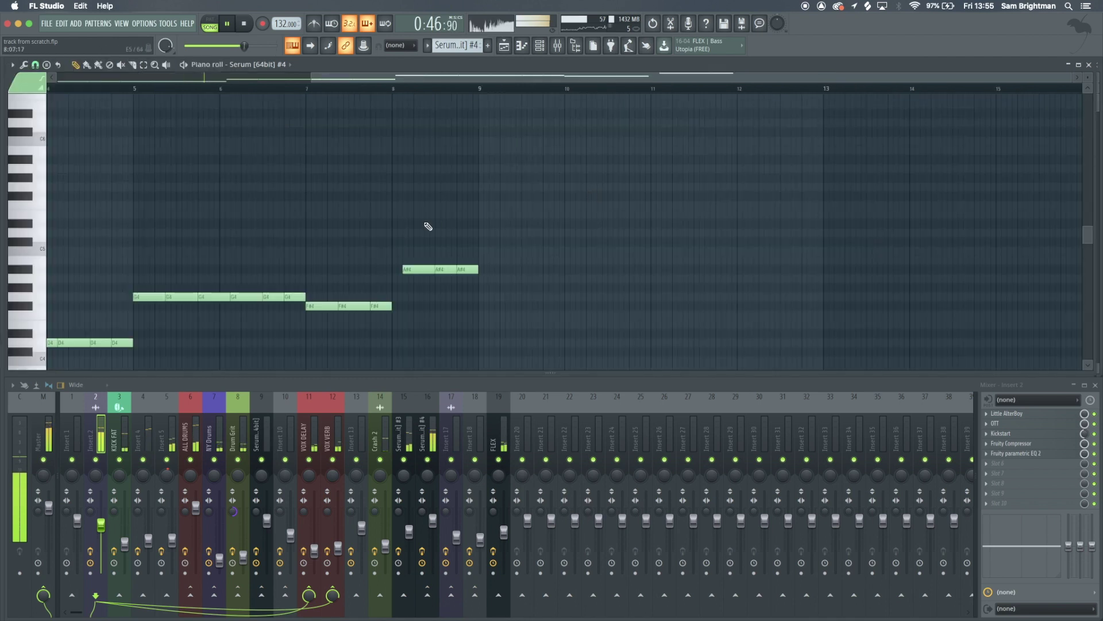
pyautogui.moveTo(770, 277); pyautogui.dragTo(397, 175)
pyautogui.hotkey('ctrl', 'Down')
pyautogui.hotkey('ctrl', 'd')
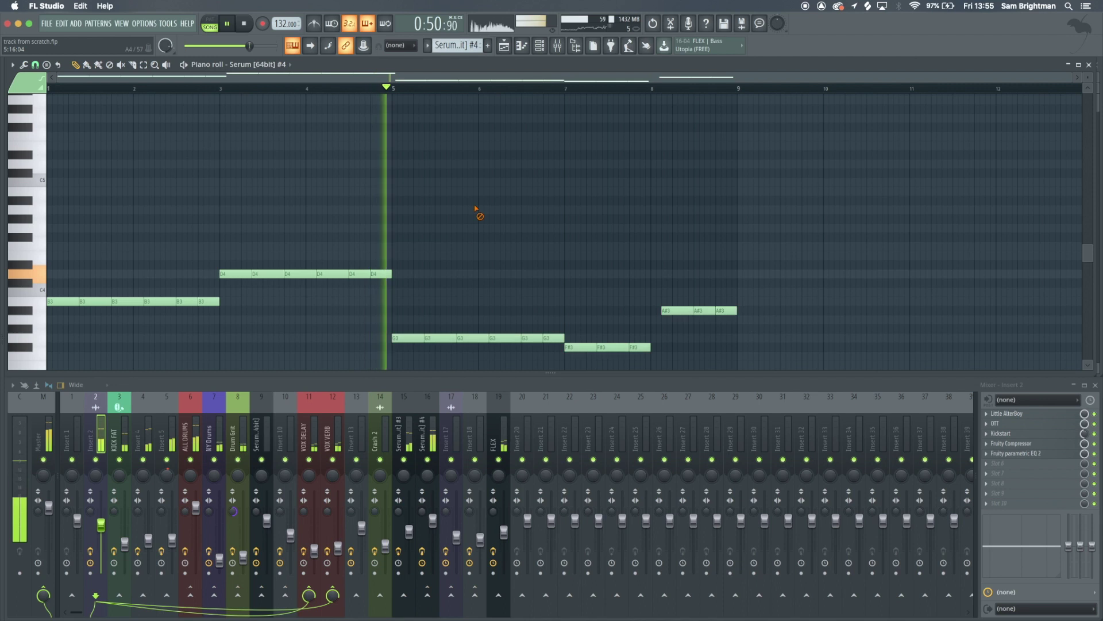
# - Return to the playlist and listen to the transition into bar 25 with the added Serum part
pyautogui.scroll(-3, 507, 234)
pyautogui.press('F5')
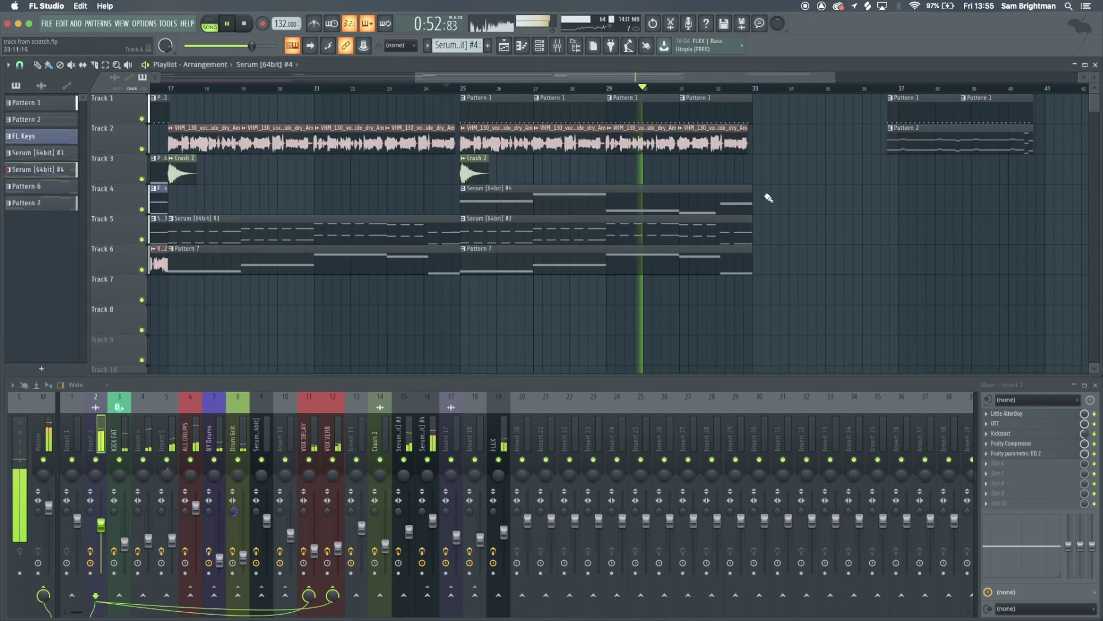
pyautogui.scroll(1, 674, 167)
pyautogui.scroll(-3, 442, 123)
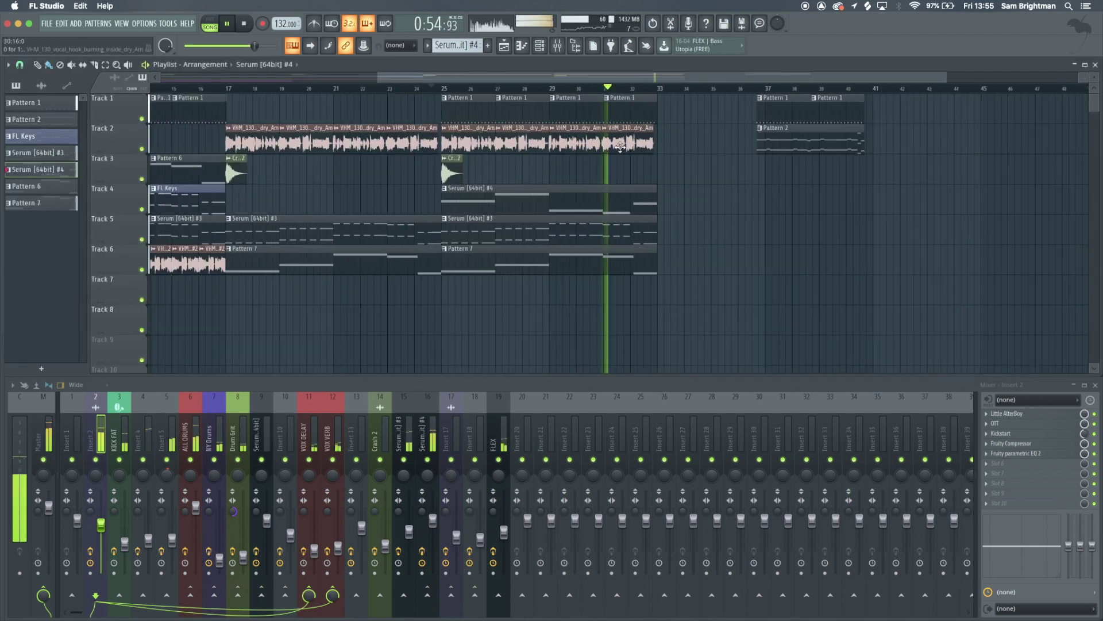
pyautogui.scroll(1, 620, 146)
pyautogui.press('space')
pyautogui.press('space')
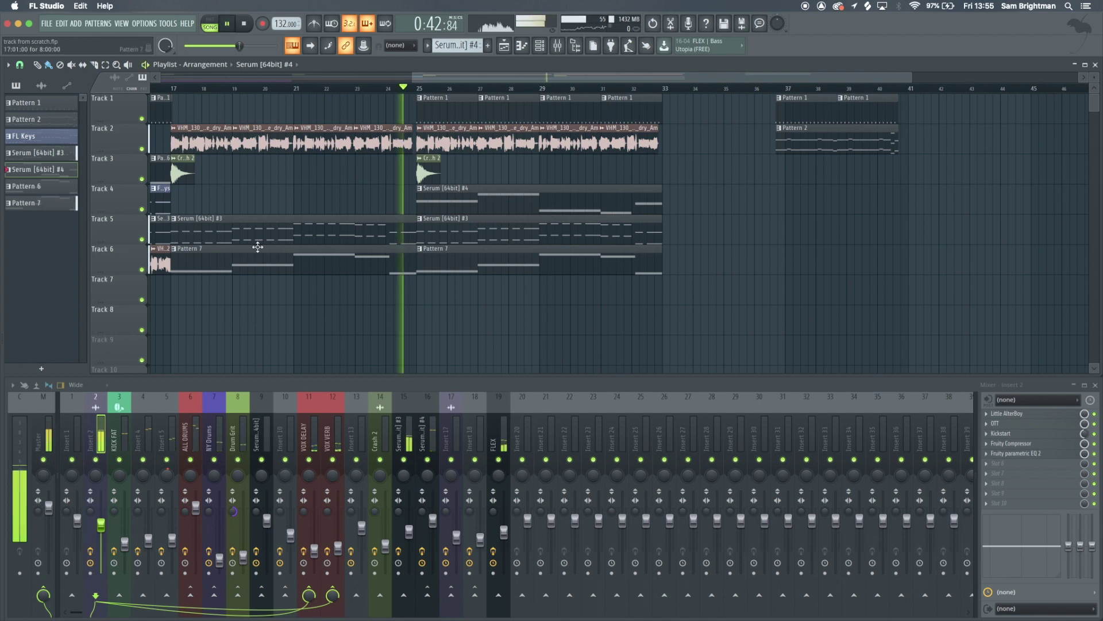
pyautogui.press('space')
# - Raise the VOX DELAY and VOX VERB faders slightly and set the KICK FAT fader to about -10.7 dB during playback
pyautogui.click(315, 543)
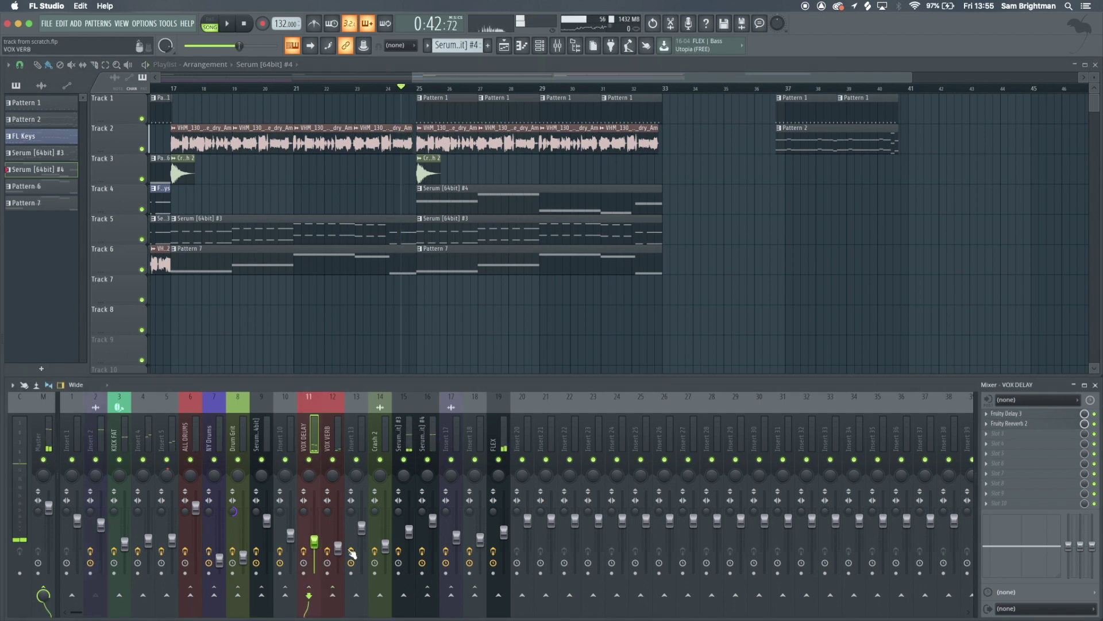
pyautogui.press('space')
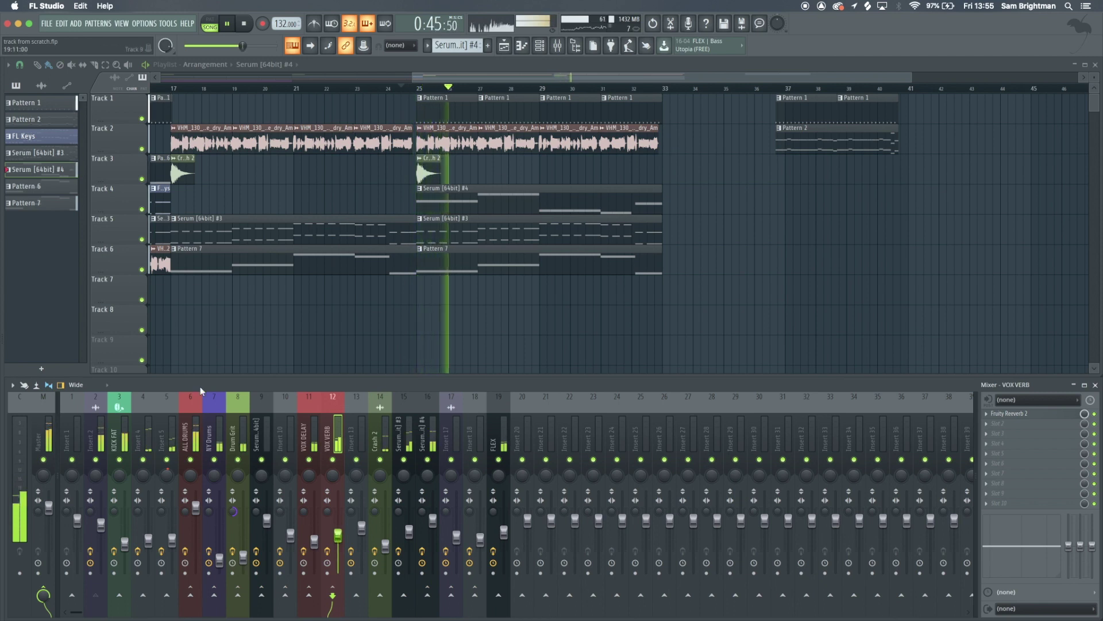
pyautogui.click(119, 437)
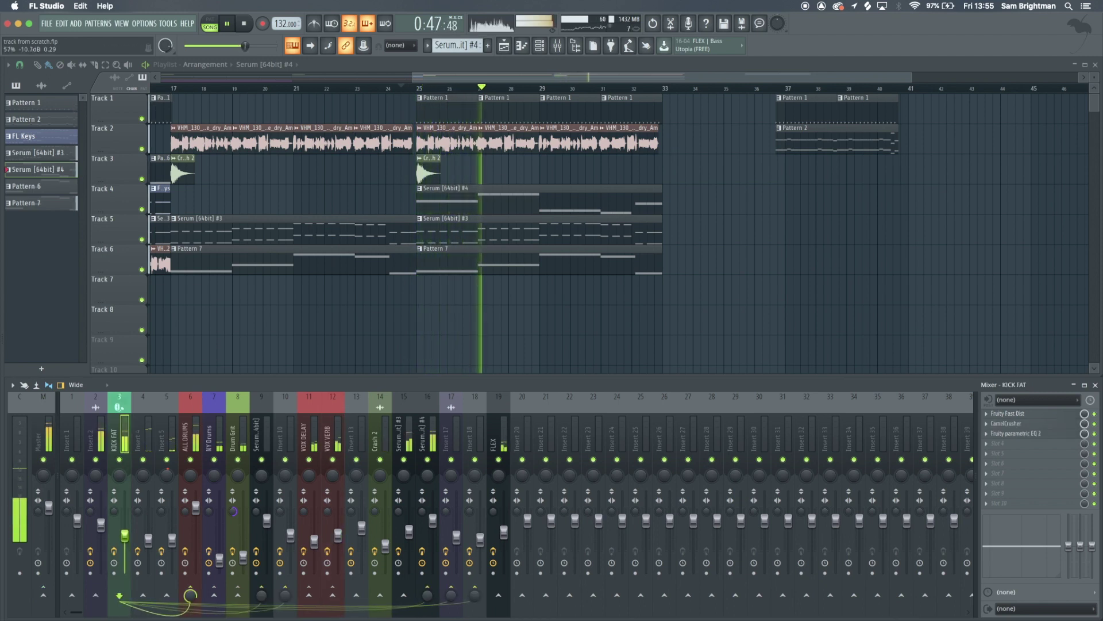
pyautogui.press('space')
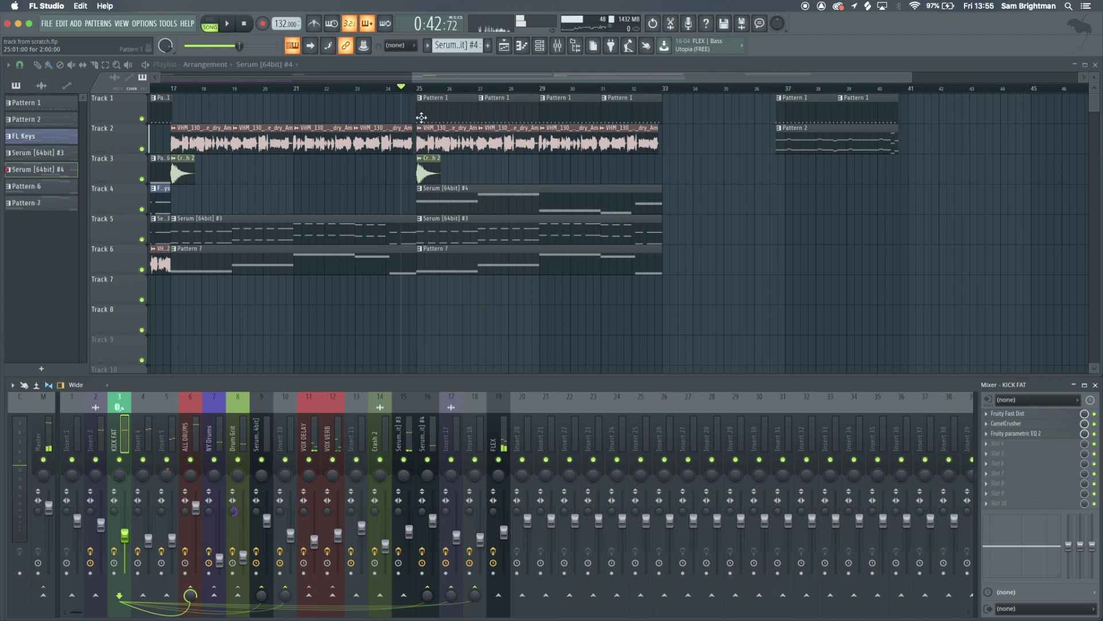
# - Delete the Pattern 1 clips between bars 27 and 33 on Track 1 and make the remaining clip at bar 25 a unique pattern
pyautogui.moveTo(672, 101); pyautogui.dragTo(516, 101)
pyautogui.rightClick(516, 101)
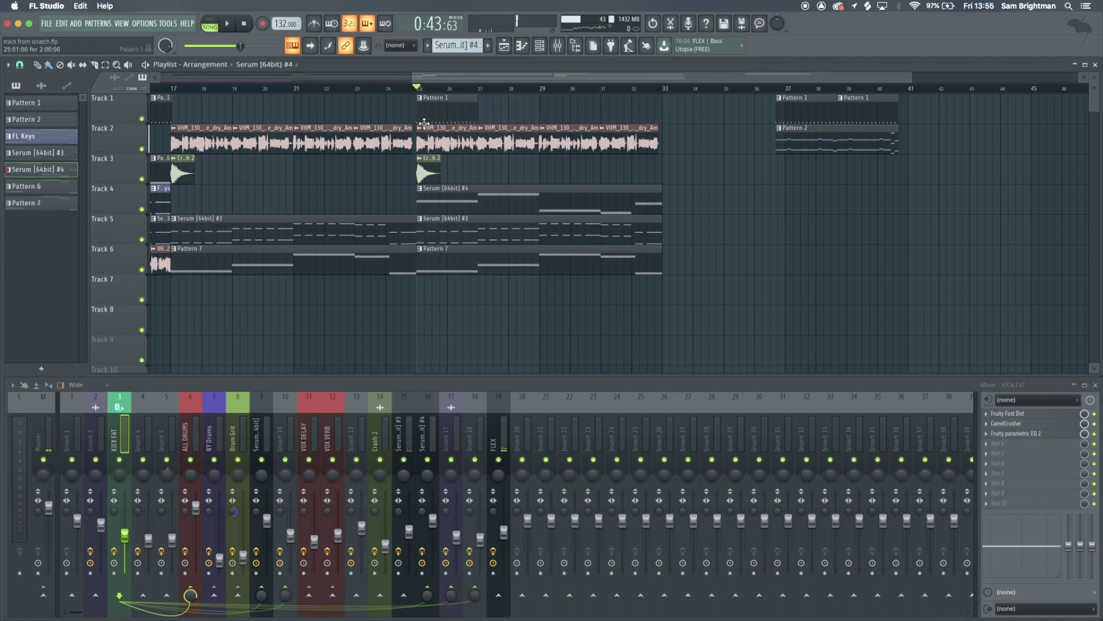
pyautogui.scroll(2, 424, 122)
pyautogui.rightClick(424, 108)
pyautogui.click(442, 182)
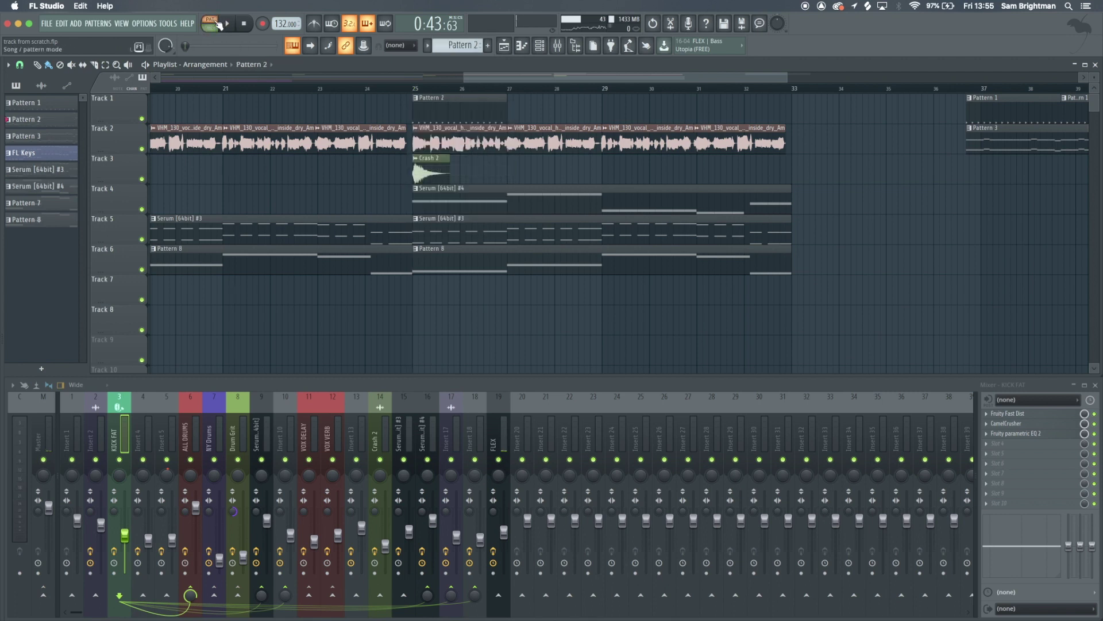
# - Reduce Pattern 2's kick to a single hit on the first step in the Channel rack
pyautogui.press('space')
pyautogui.click(539, 45)
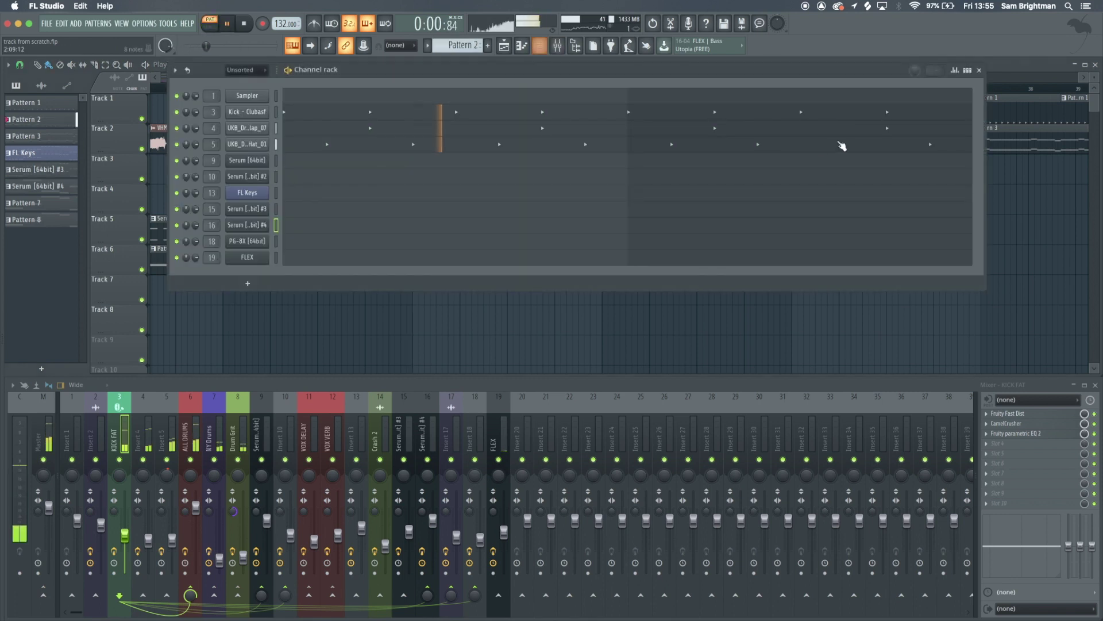
pyautogui.click(967, 70)
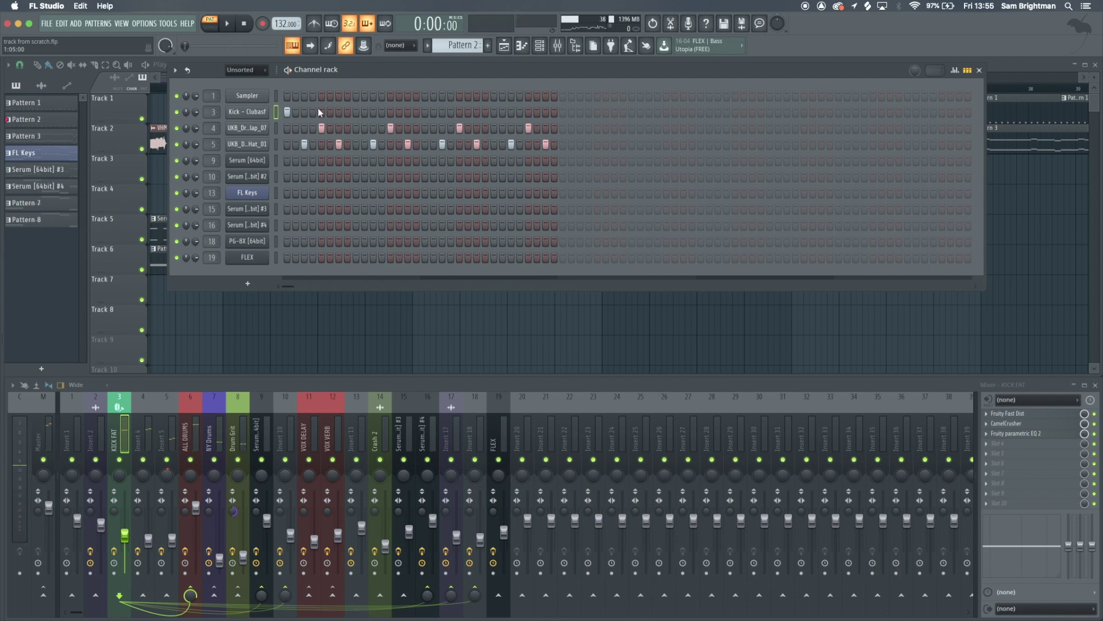
pyautogui.press('F6')
# - Duplicate the Pattern 2 clip along Track 1 up to bar 33 while playing the section
pyautogui.click(384, 89)
pyautogui.press('space')
pyautogui.moveTo(462, 112); pyautogui.dragTo(543, 163)
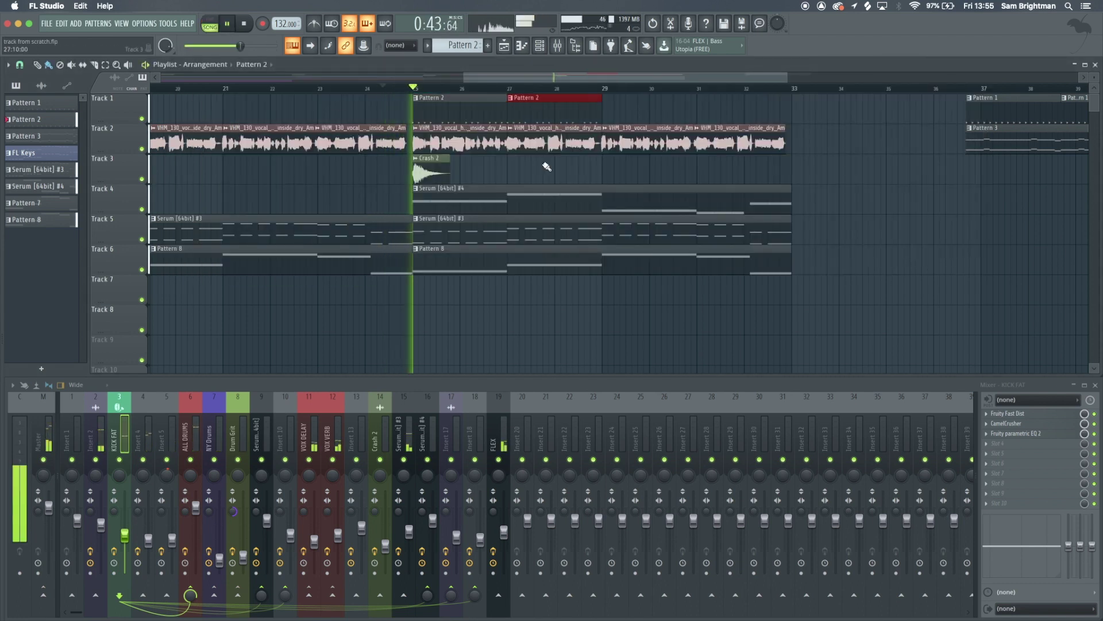
pyautogui.hotkey('ctrl', 'b')
pyautogui.hotkey('ctrl', 'b')
pyautogui.keyDown('ctrl'); pyautogui.scroll(-6, 545, 173); pyautogui.keyUp('ctrl')
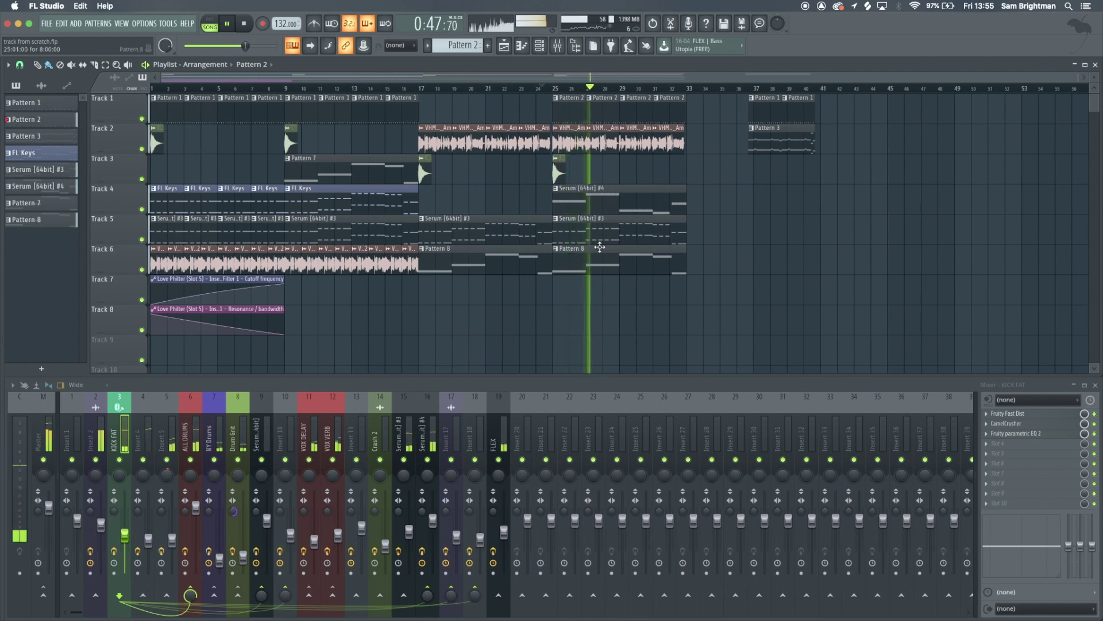
pyautogui.keyDown('ctrl'); pyautogui.scroll(4, 581, 111); pyautogui.keyUp('ctrl')
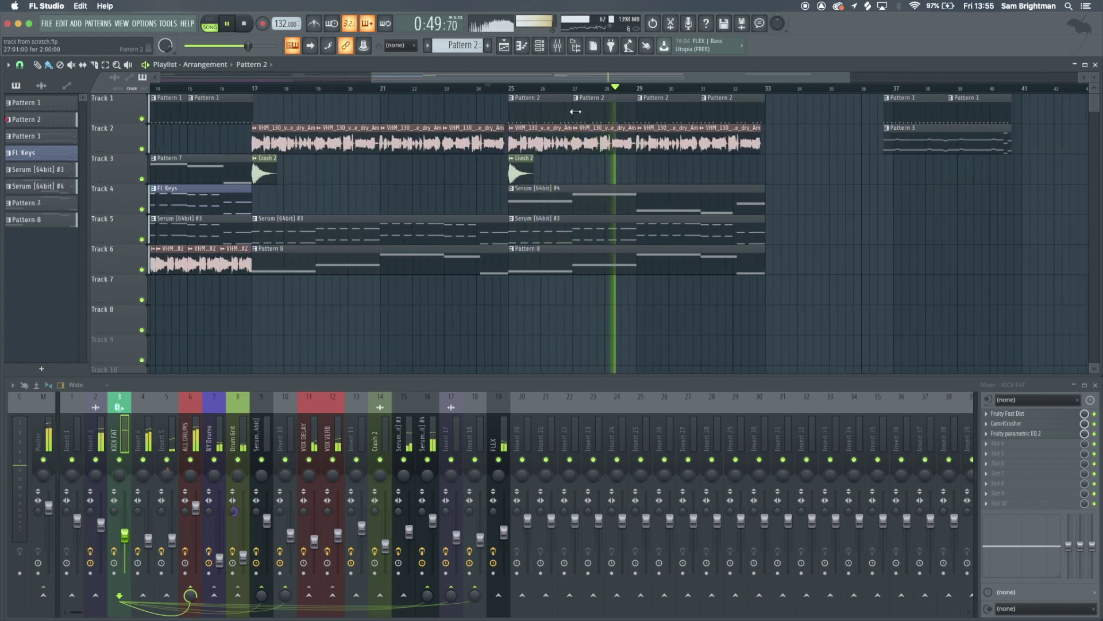
pyautogui.keyDown('ctrl'); pyautogui.moveTo(732, 108); pyautogui.dragTo(667, 114); pyautogui.keyUp('ctrl')
pyautogui.press('Delete')
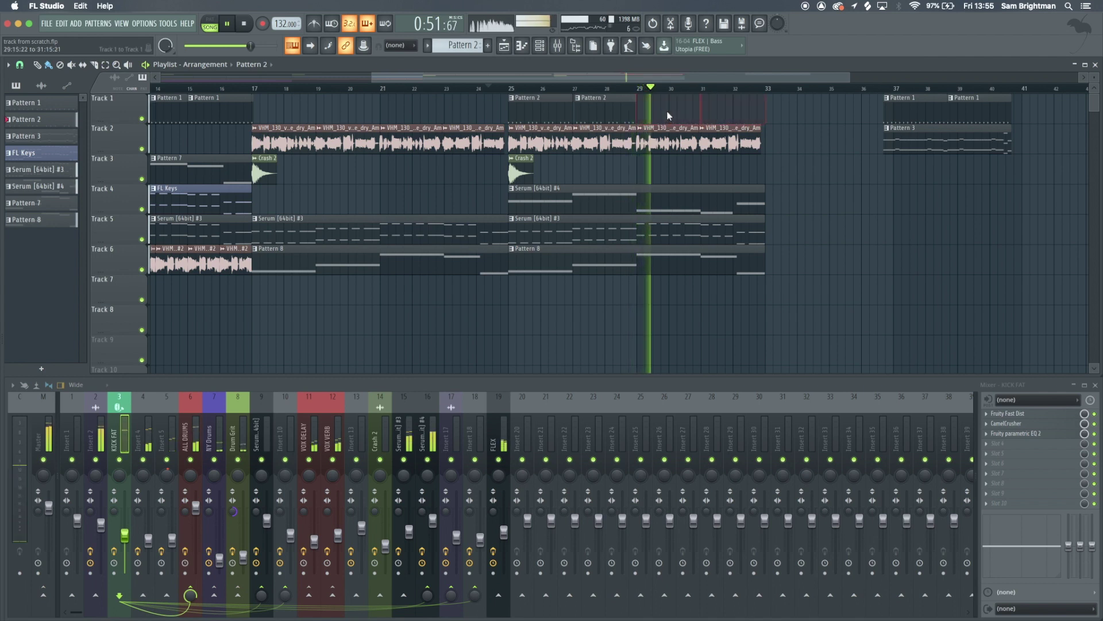
pyautogui.press('super+z')
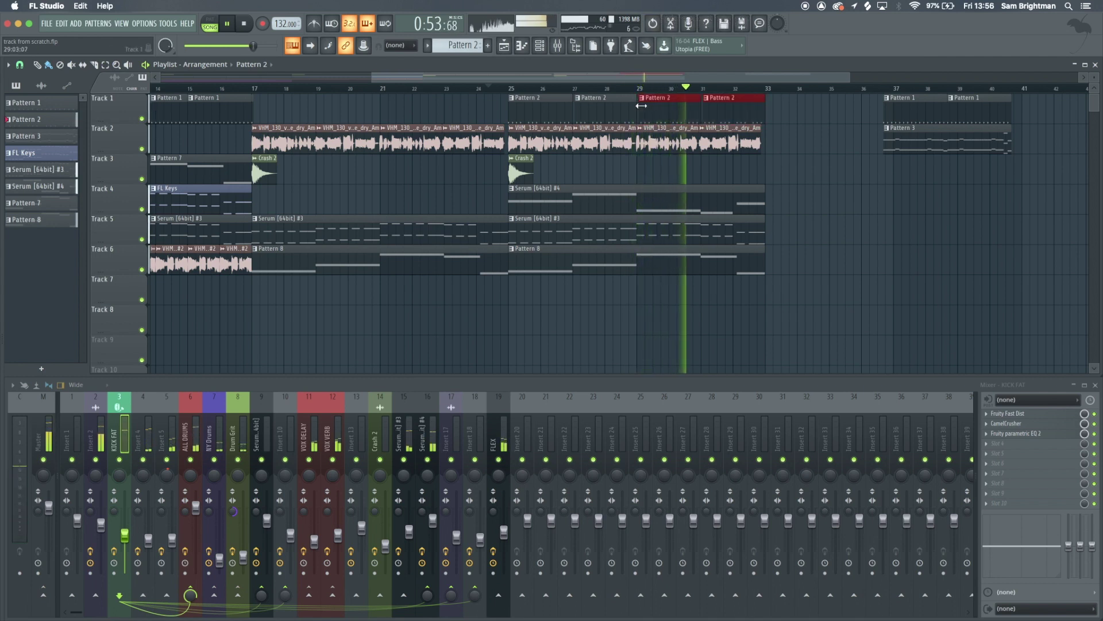
# - Move the spare Pattern 1 and Pattern 3 clips from bar 37 to bar 46 to free up the arrangement
pyautogui.keyDown('ctrl'); pyautogui.scroll(-4, 657, 172); pyautogui.keyUp('ctrl')
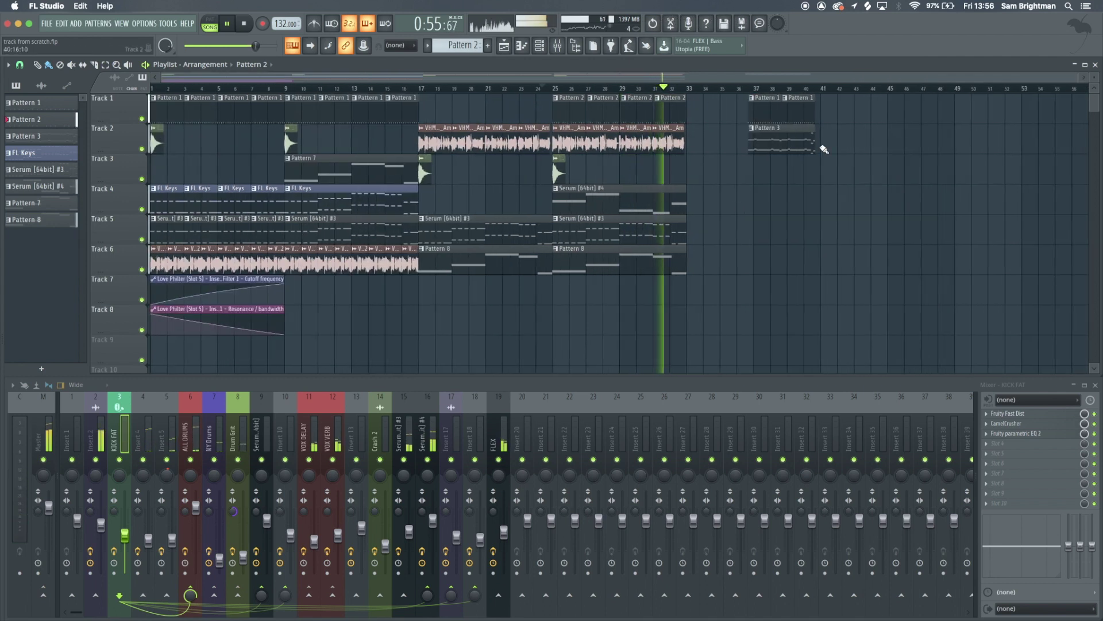
pyautogui.keyDown('super'); pyautogui.moveTo(824, 149); pyautogui.dragTo(918, 113); pyautogui.keyUp('super')
pyautogui.keyDown('super'); pyautogui.click(833, 148); pyautogui.keyUp('super')
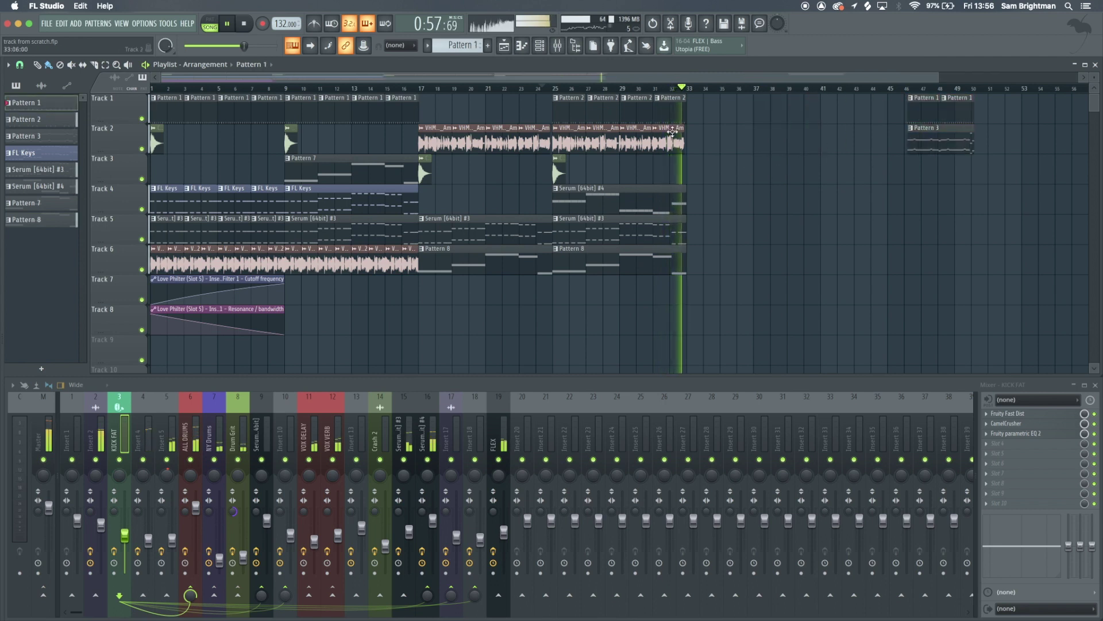
pyautogui.press('space')
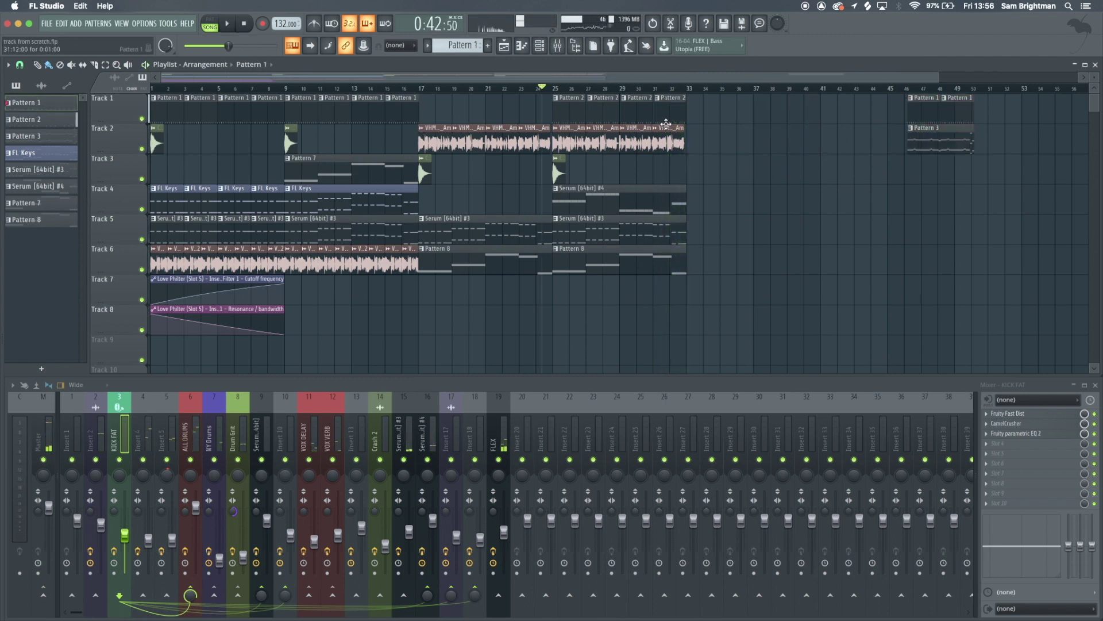
# - Place a Crash 2 clip on Track 3 at bar 33
pyautogui.keyDown('ctrl'); pyautogui.scroll(4, 687, 124); pyautogui.keyUp('ctrl')
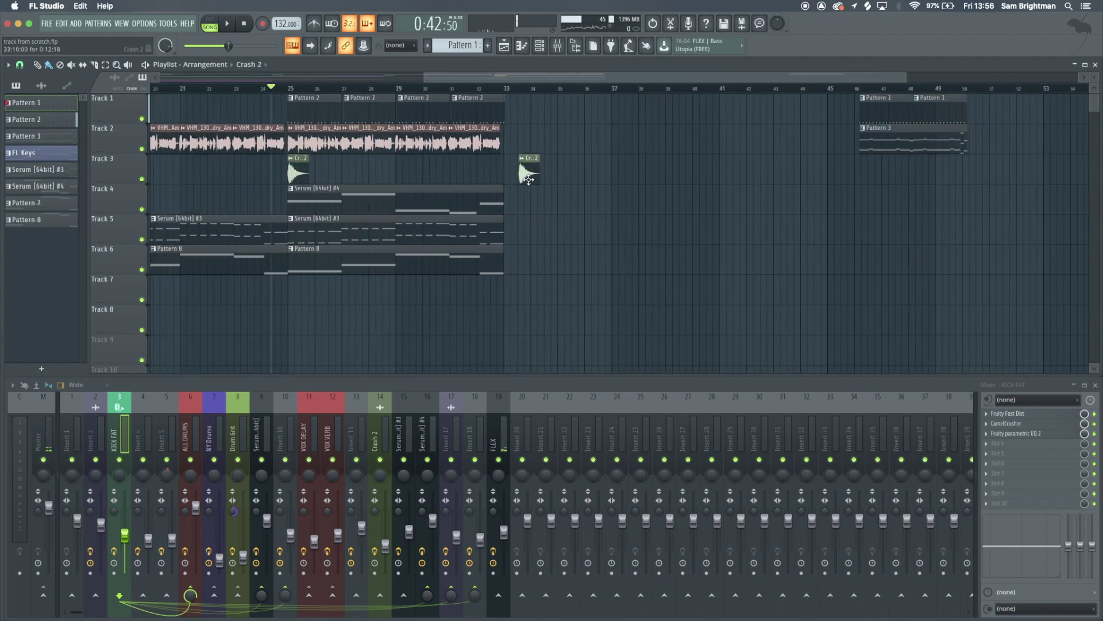
pyautogui.keyDown('ctrl'); pyautogui.scroll(-5, 517, 190); pyautogui.keyUp('ctrl')
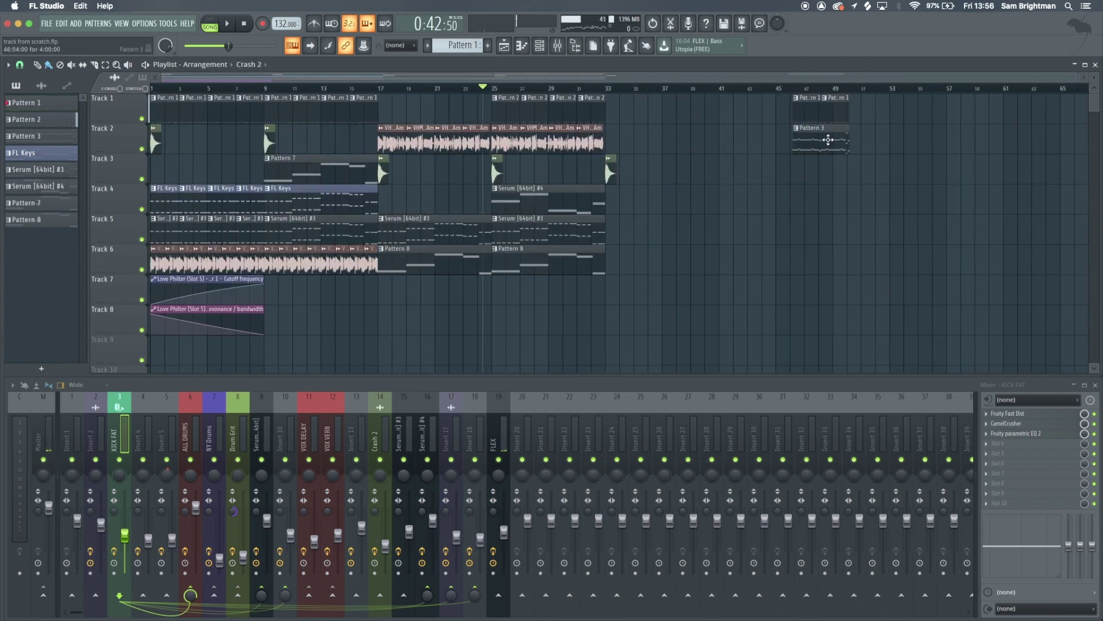
pyautogui.keyDown('ctrl'); pyautogui.scroll(-1, 531, 209); pyautogui.keyUp('ctrl')
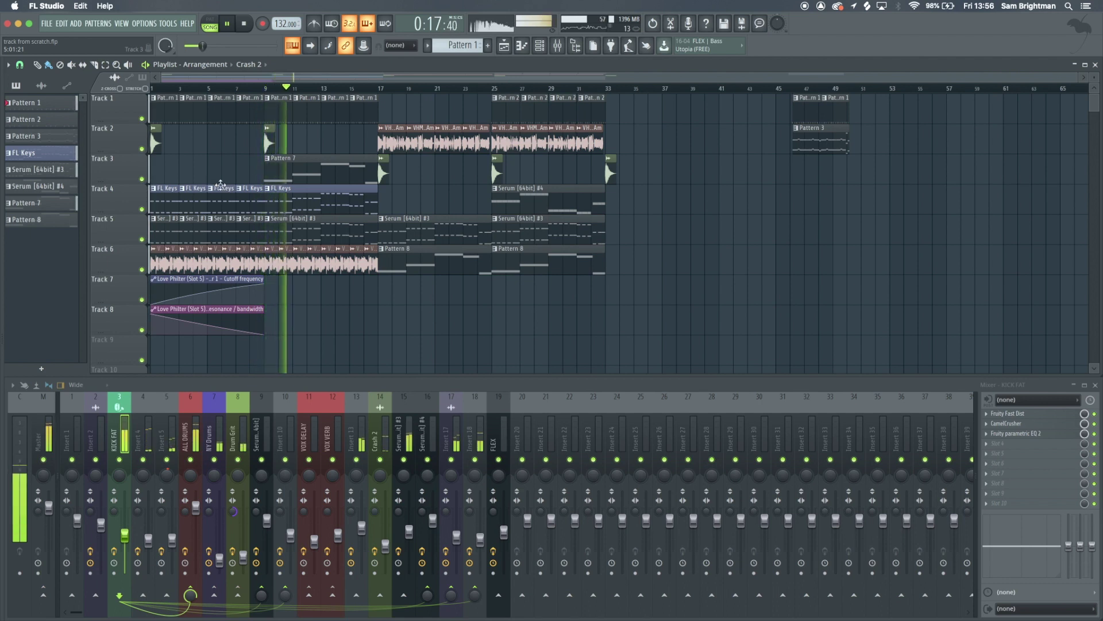
# - Raise the Insert 17 and FLEX faders slightly while the song plays
pyautogui.click(456, 538)
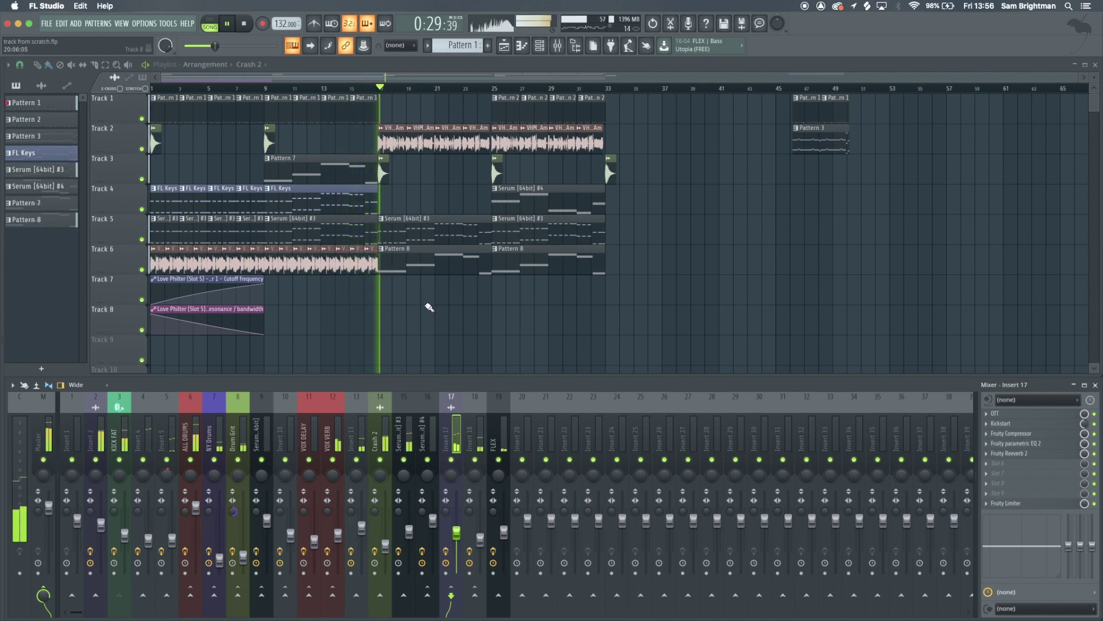
pyautogui.scroll(2, 428, 306)
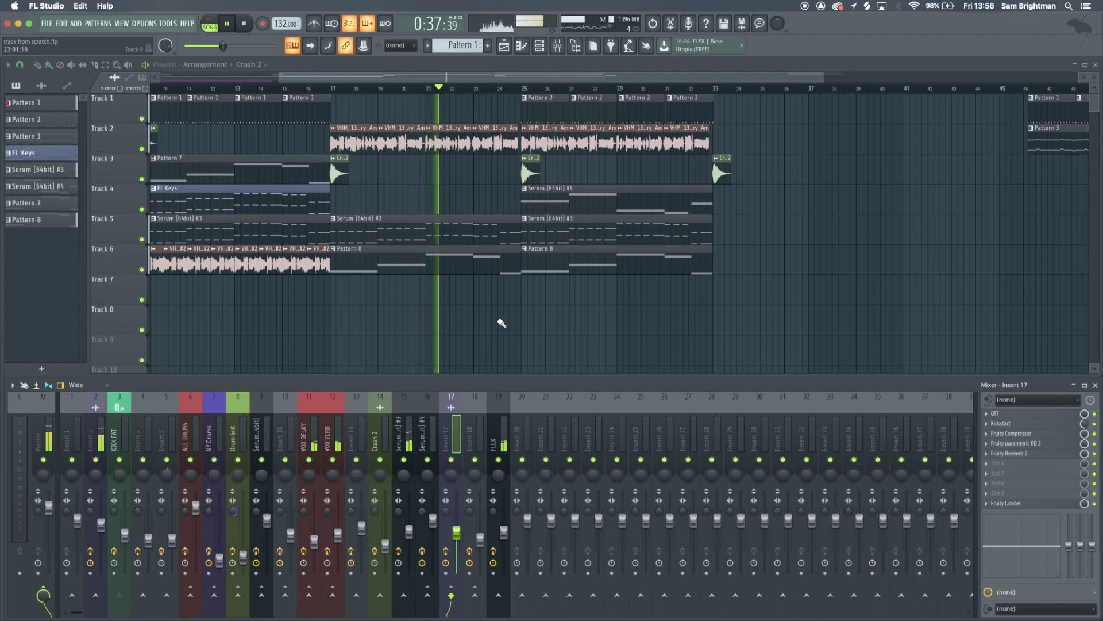
pyautogui.moveTo(504, 532); pyautogui.dragTo(503, 523)
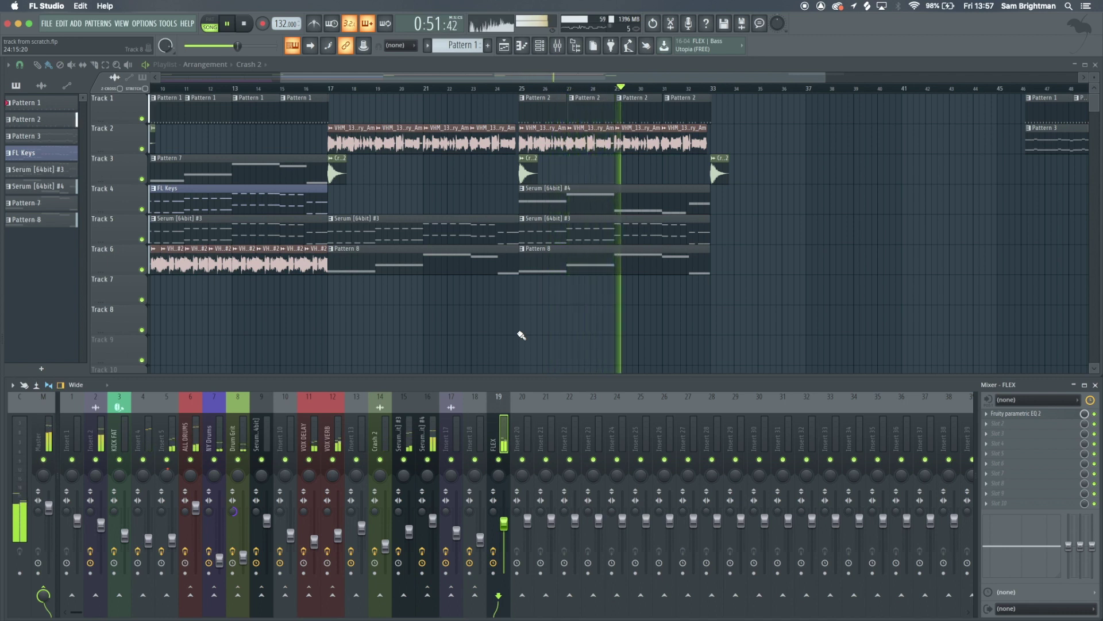
# - Audition the spare Pattern 1 and Pattern 3 clips from bar 46, and return the playhead to the song's start
pyautogui.scroll(-3, 521, 335)
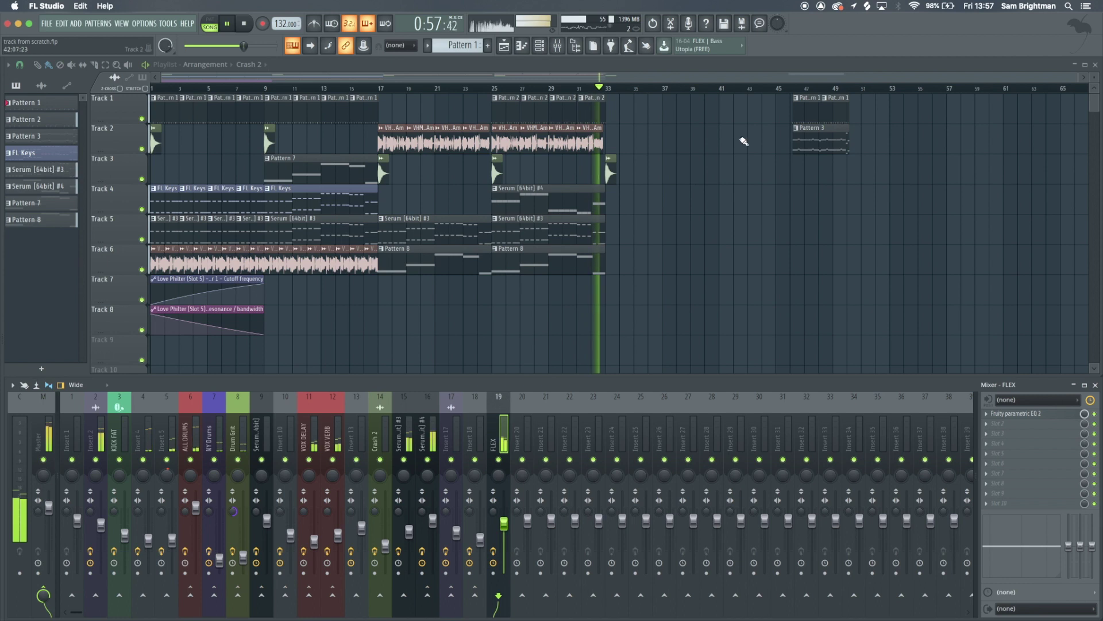
pyautogui.click(792, 87)
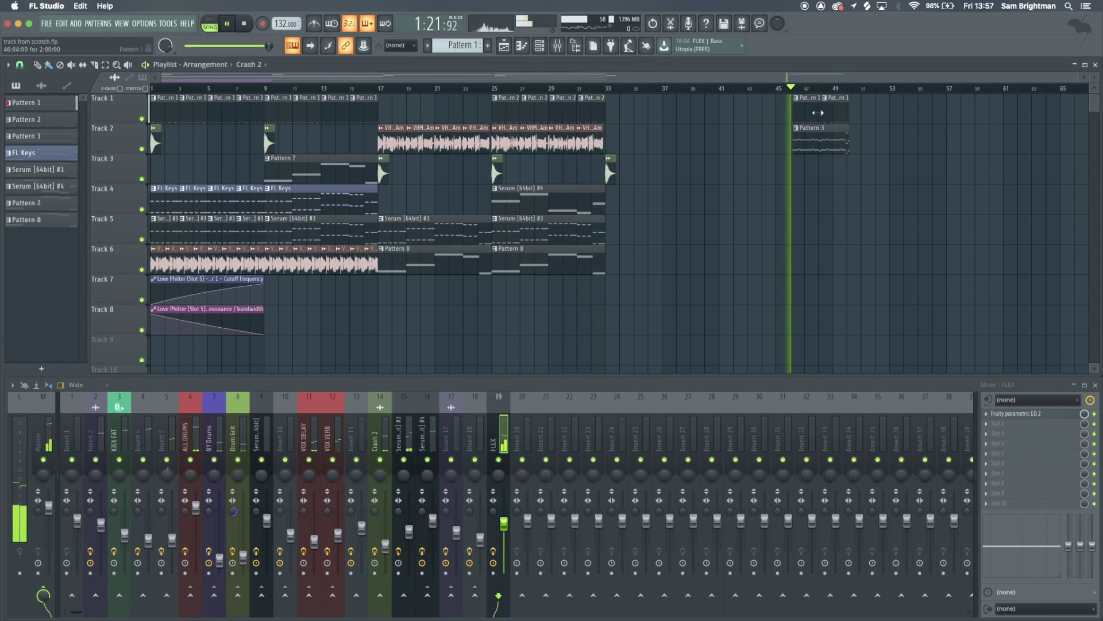
pyautogui.scroll(3, 818, 113)
pyautogui.hscroll(2, 818, 113)
pyautogui.press('space')
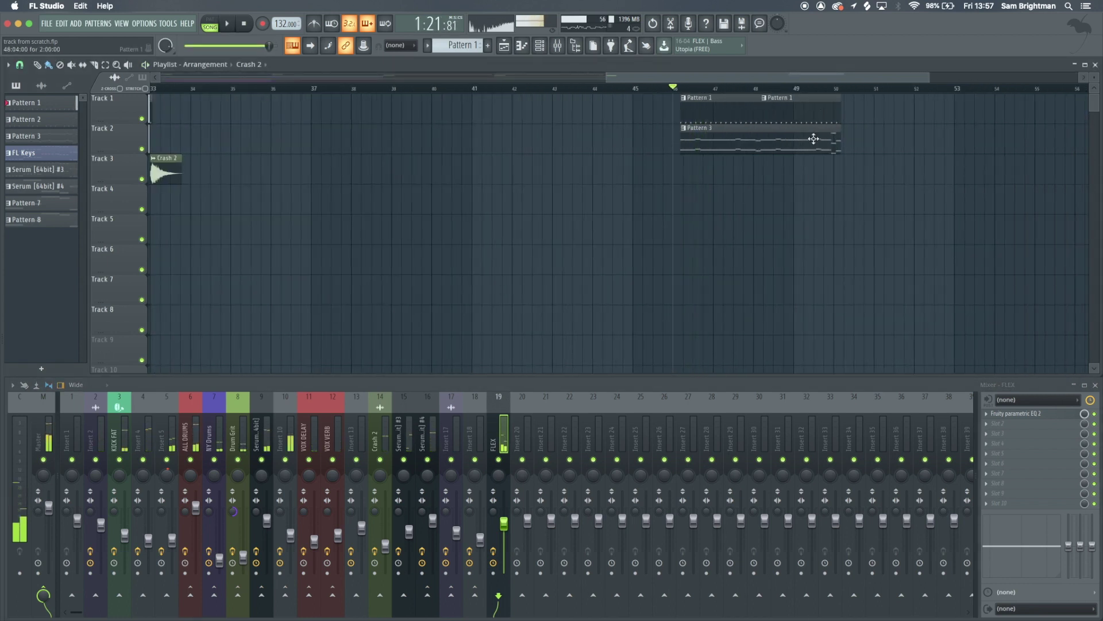
pyautogui.press('space')
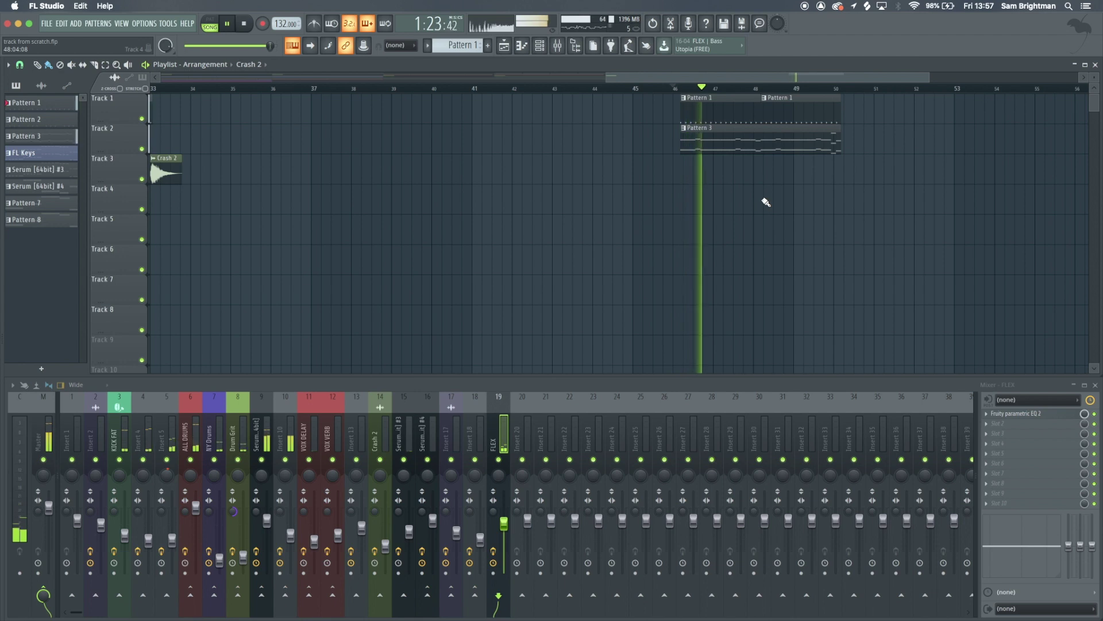
pyautogui.press('space')
pyautogui.scroll(2, 689, 133)
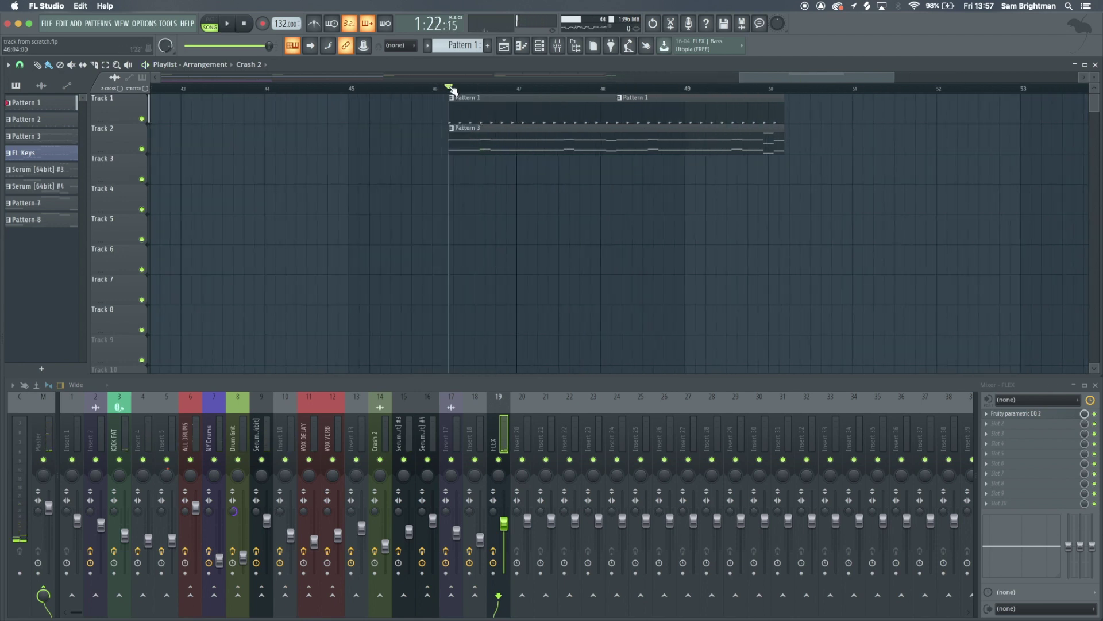
pyautogui.press('space')
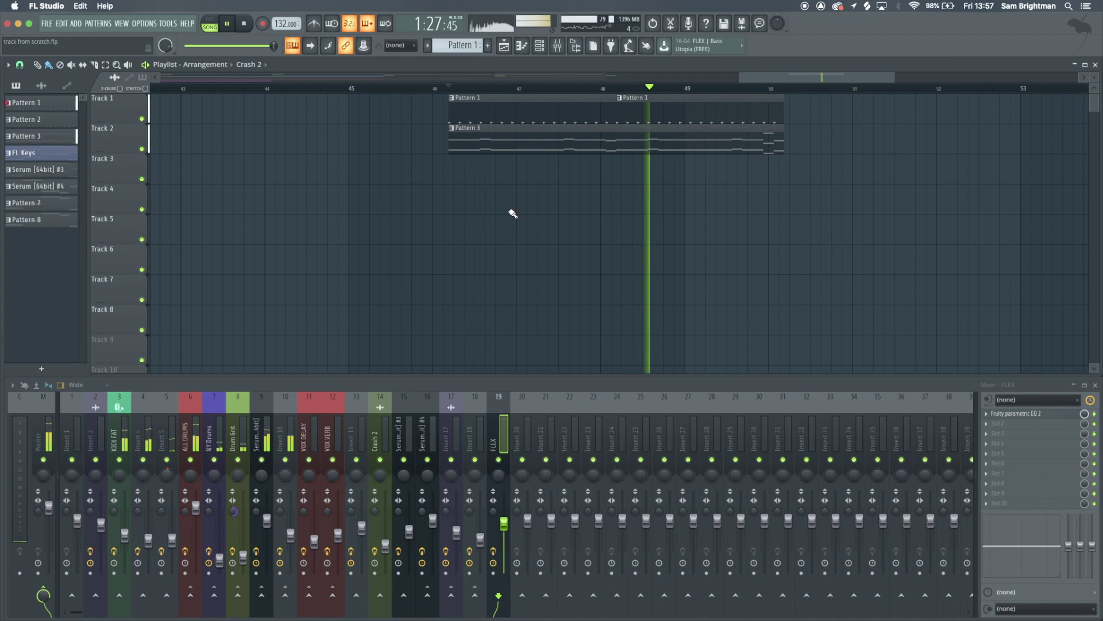
pyautogui.press('space')
pyautogui.scroll(-5, 512, 213)
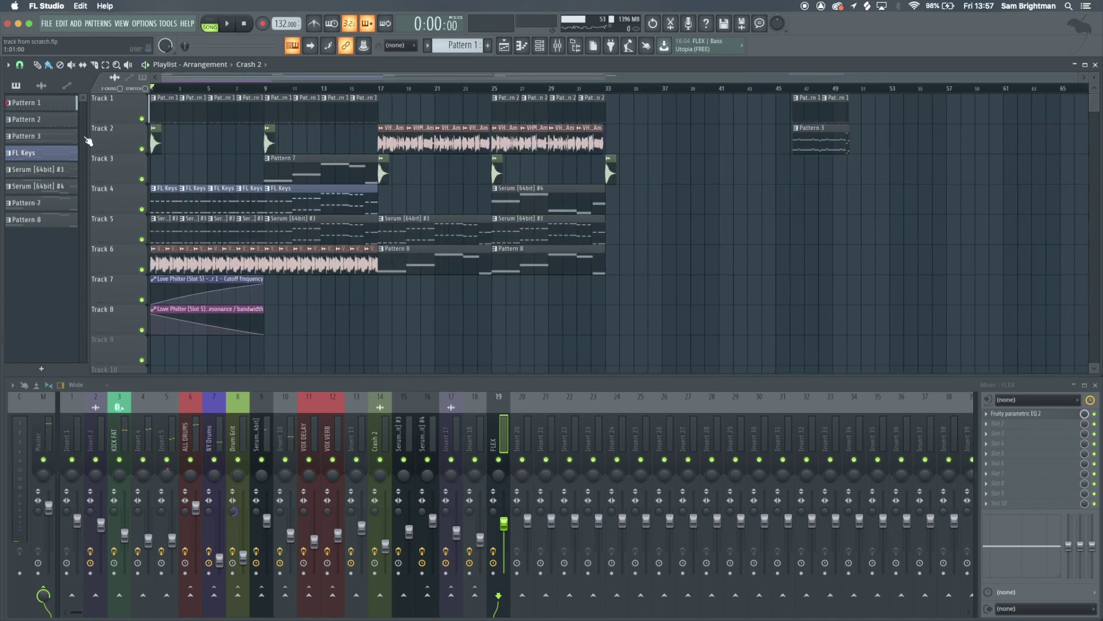